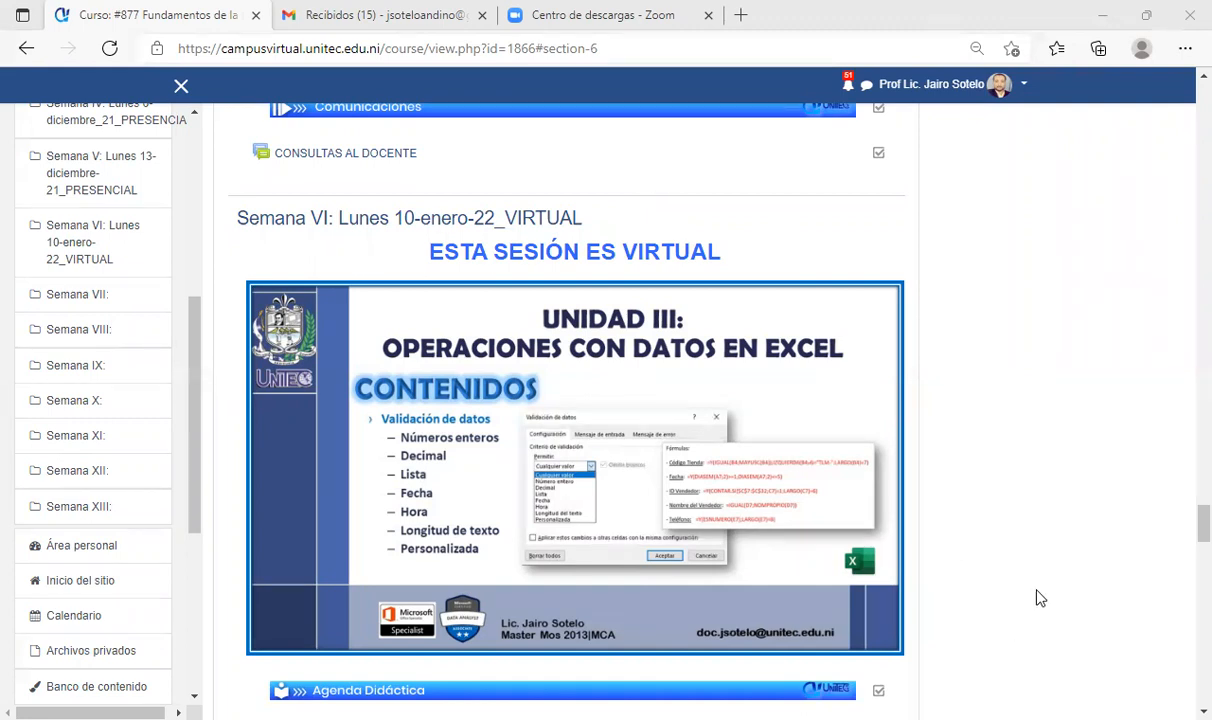
- Open the ARCHIVO TAREA VALIDACIÓN DE DATOS workbook from the course page
scroll(725, 565, down, 4)
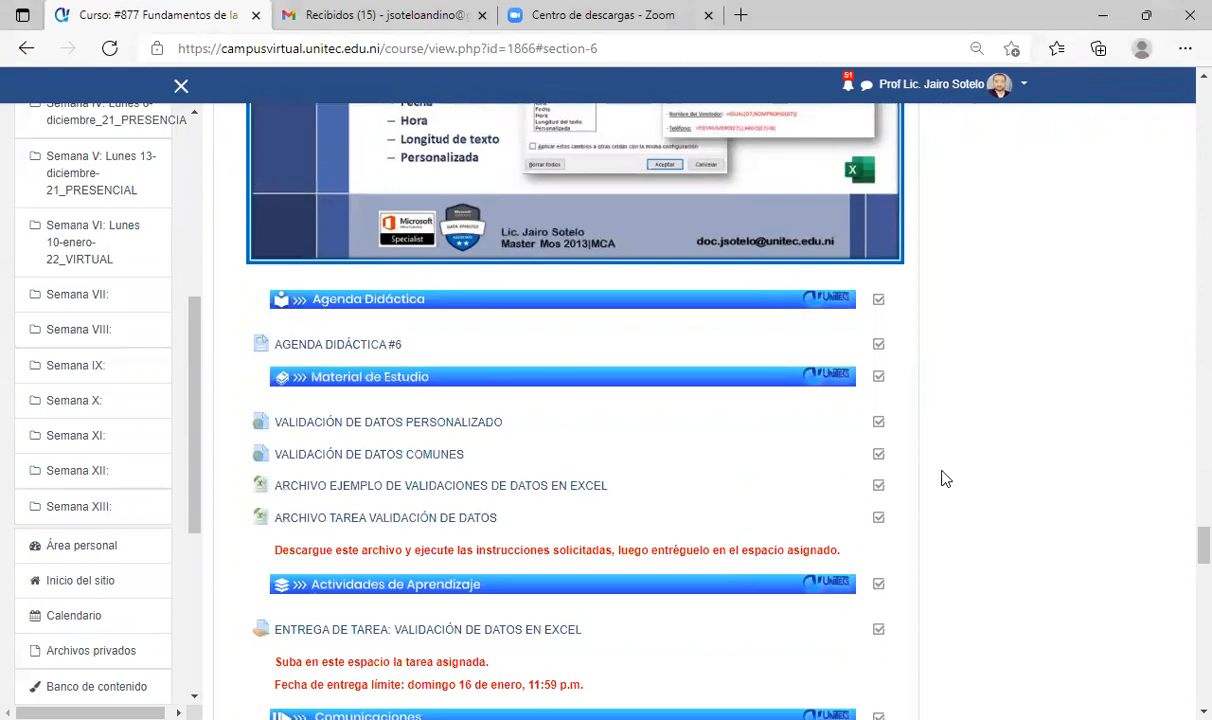
scroll(935, 548, down, 1)
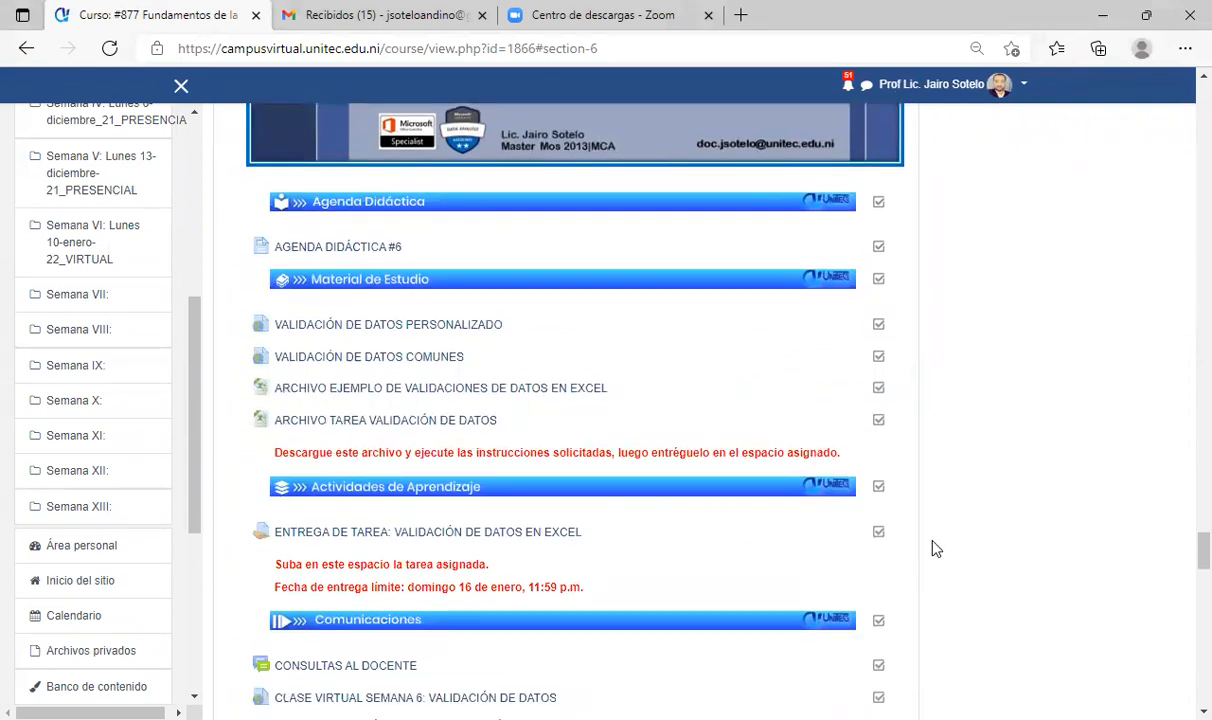
scroll(935, 548, down, 2)
scroll(935, 548, up, 4)
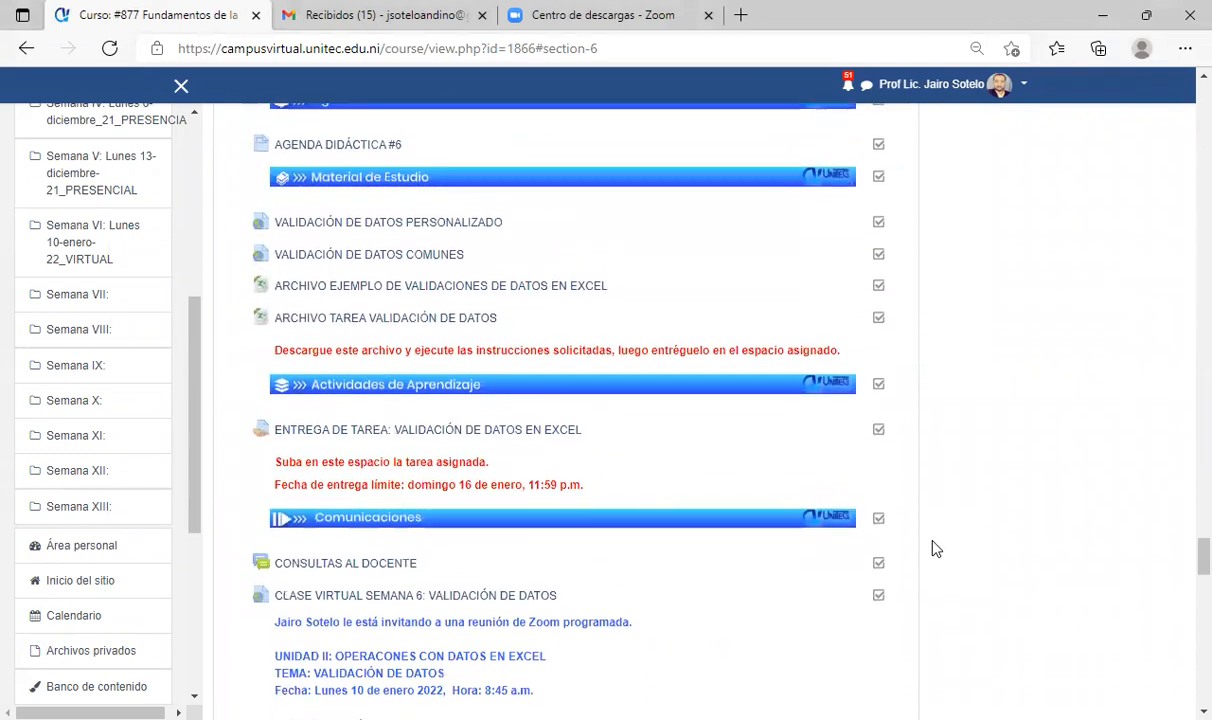
scroll(935, 548, up, 5)
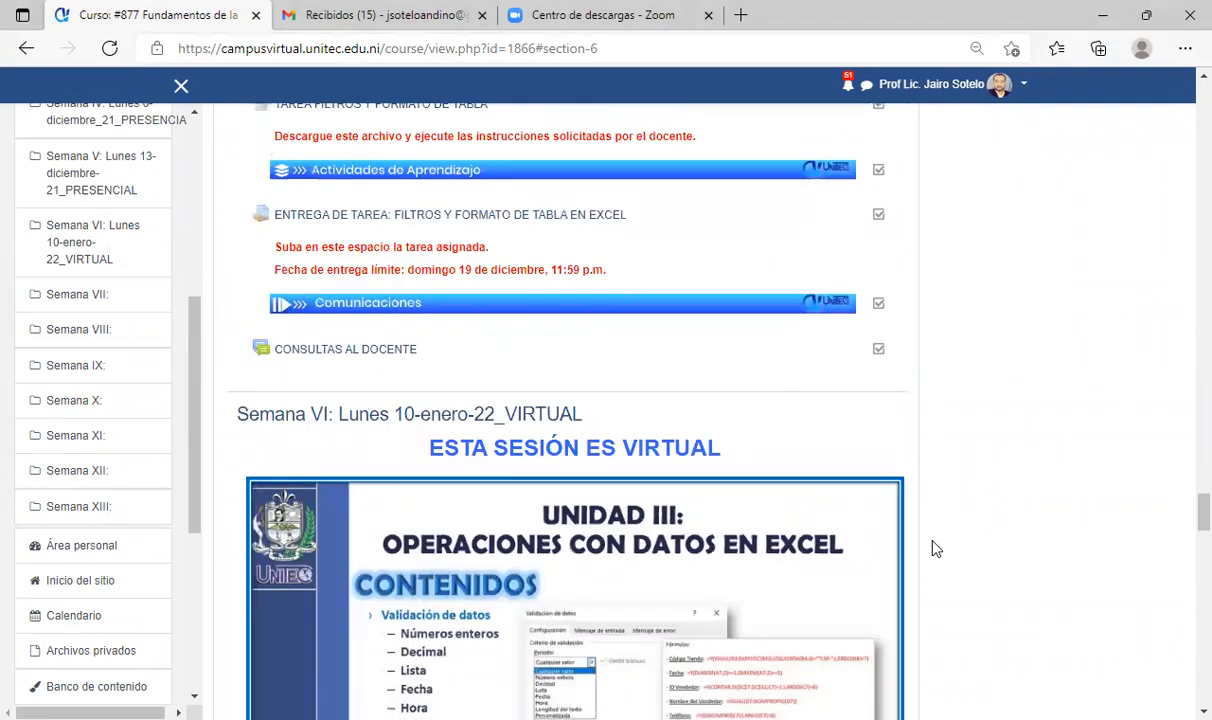
scroll(935, 548, down, 2)
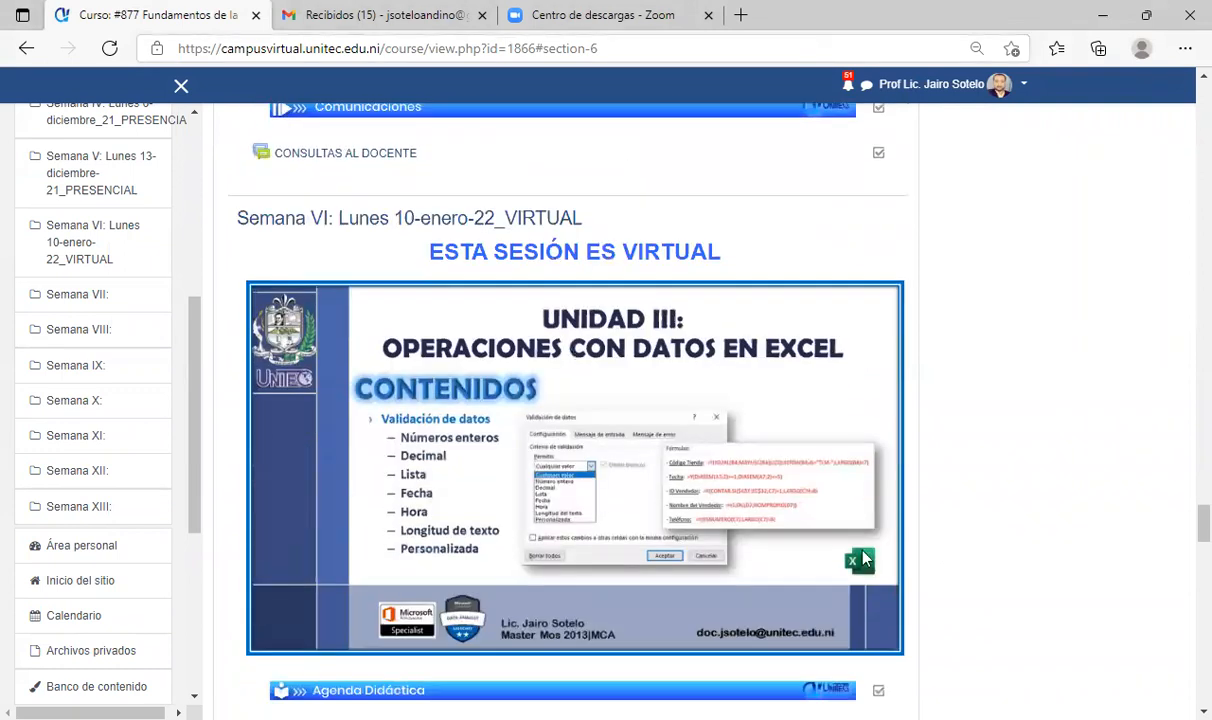
scroll(968, 540, down, 1)
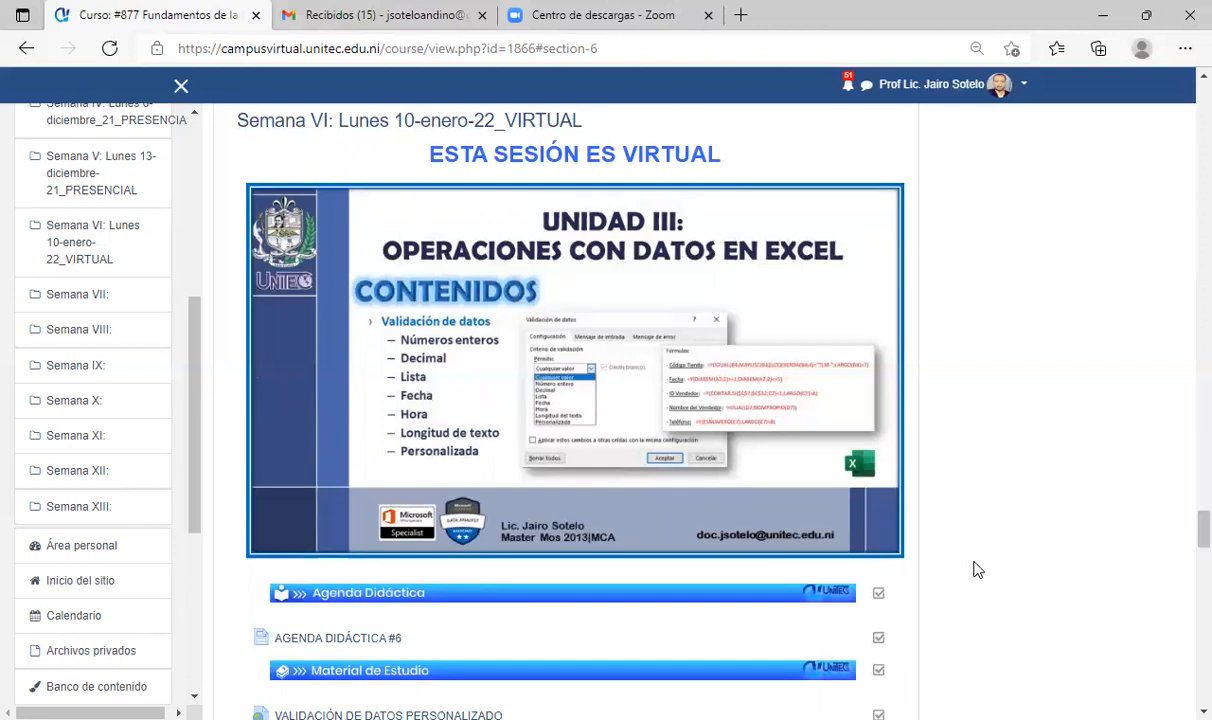
scroll(755, 148, up, 2)
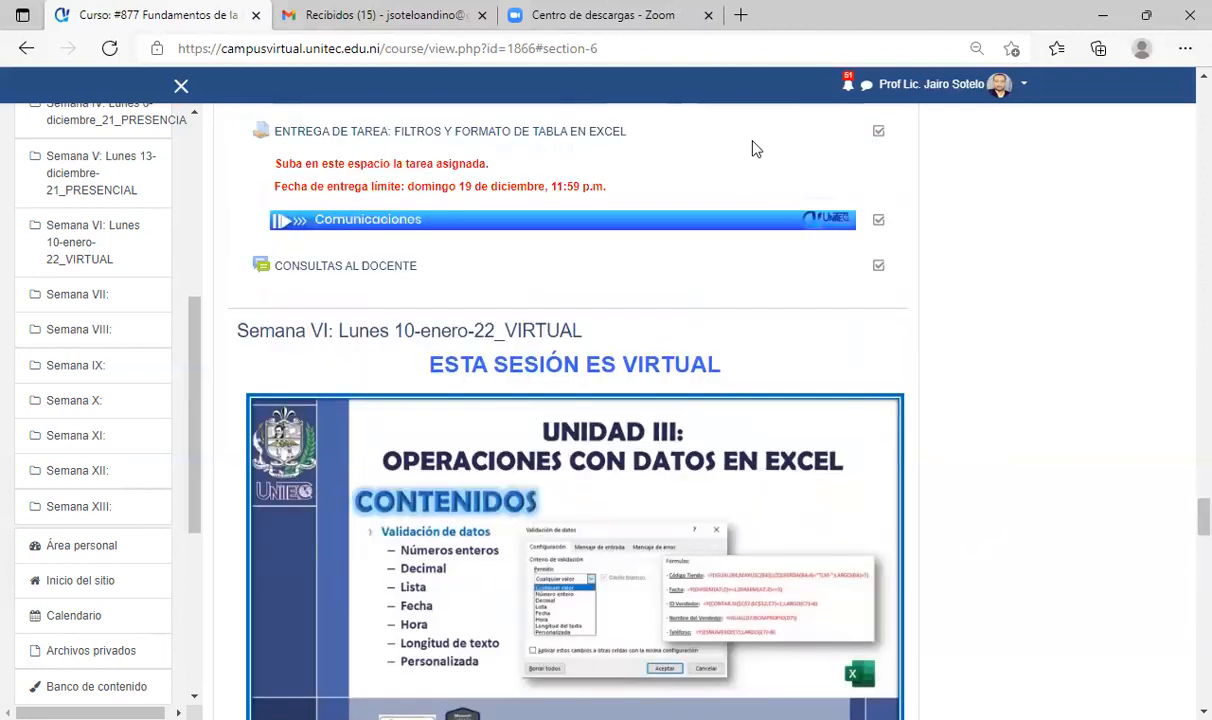
scroll(753, 143, up, 6)
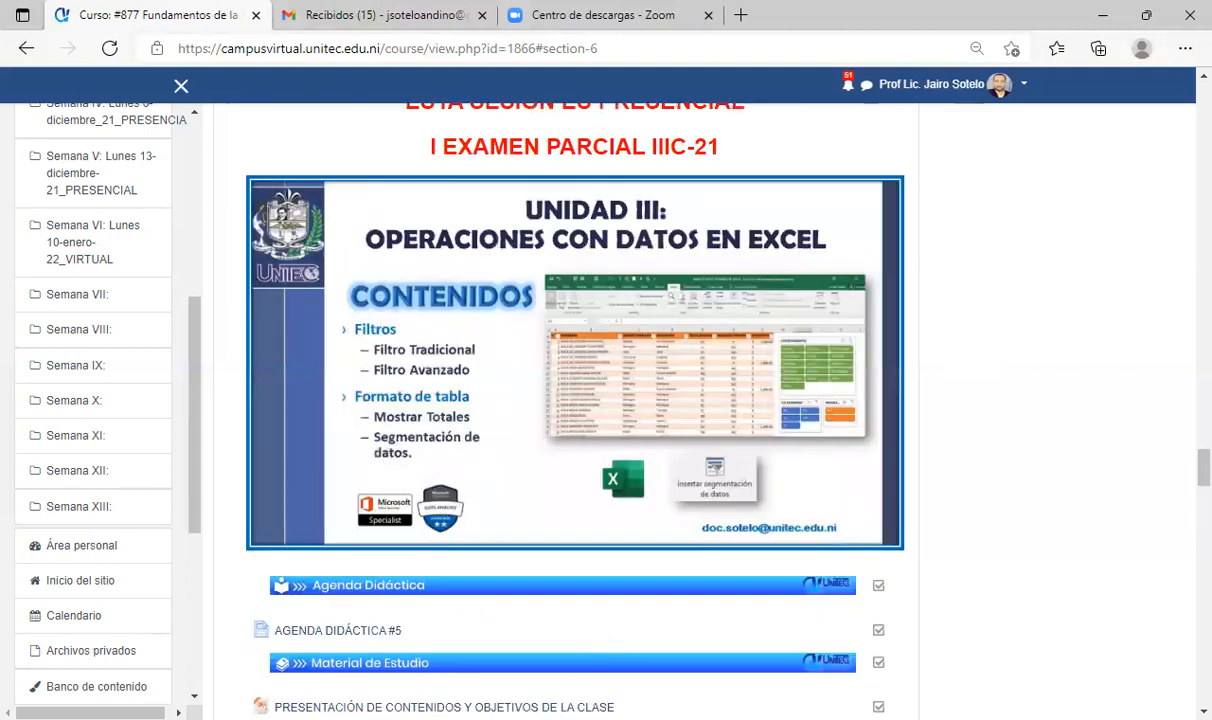
scroll(583, 658, down, 10)
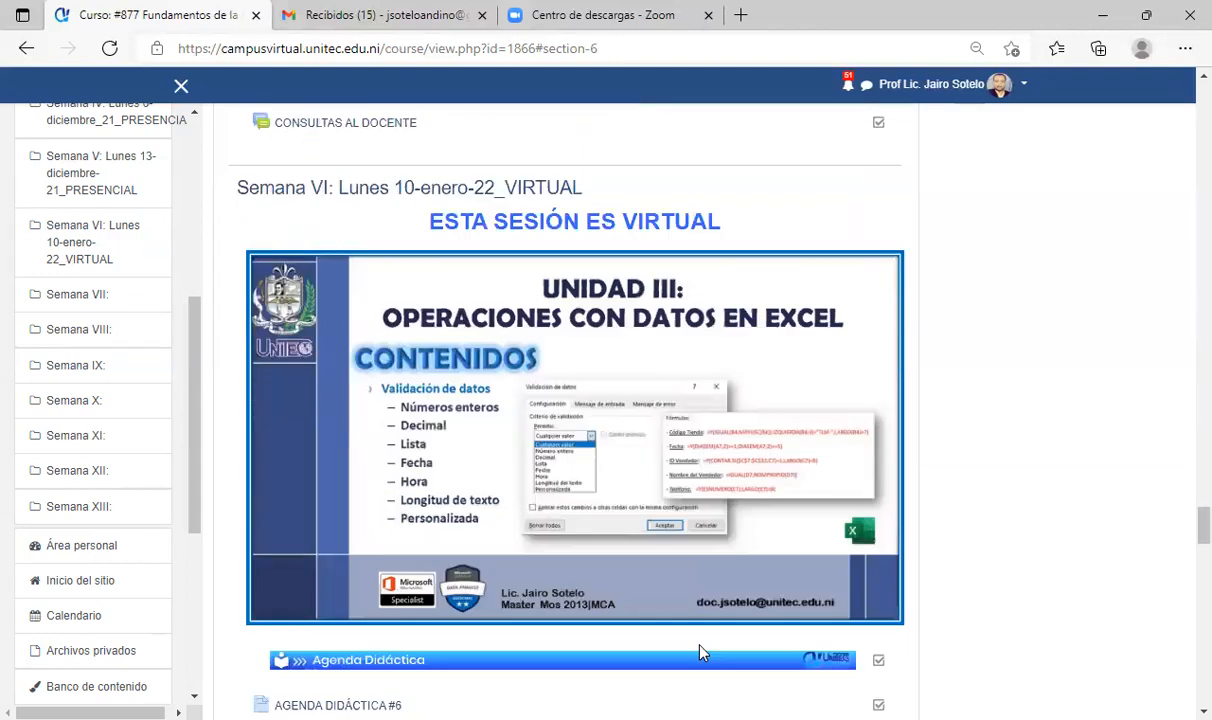
scroll(440, 540, down, 2)
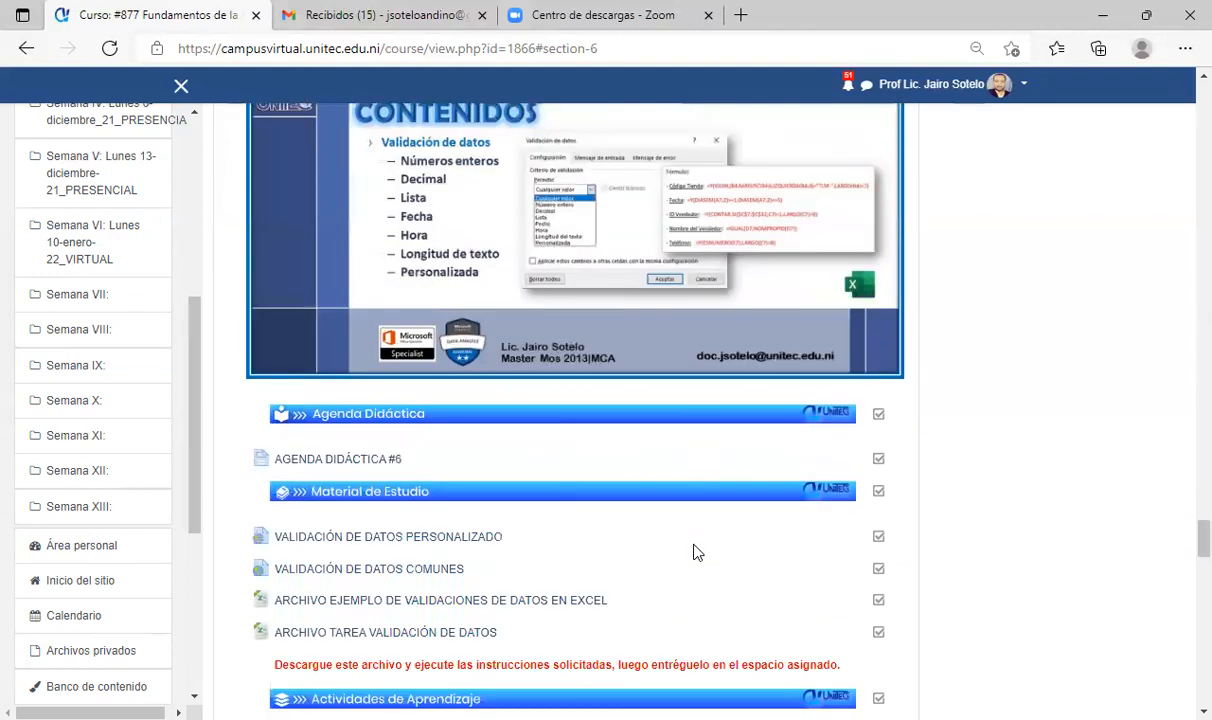
scroll(955, 582, down, 1)
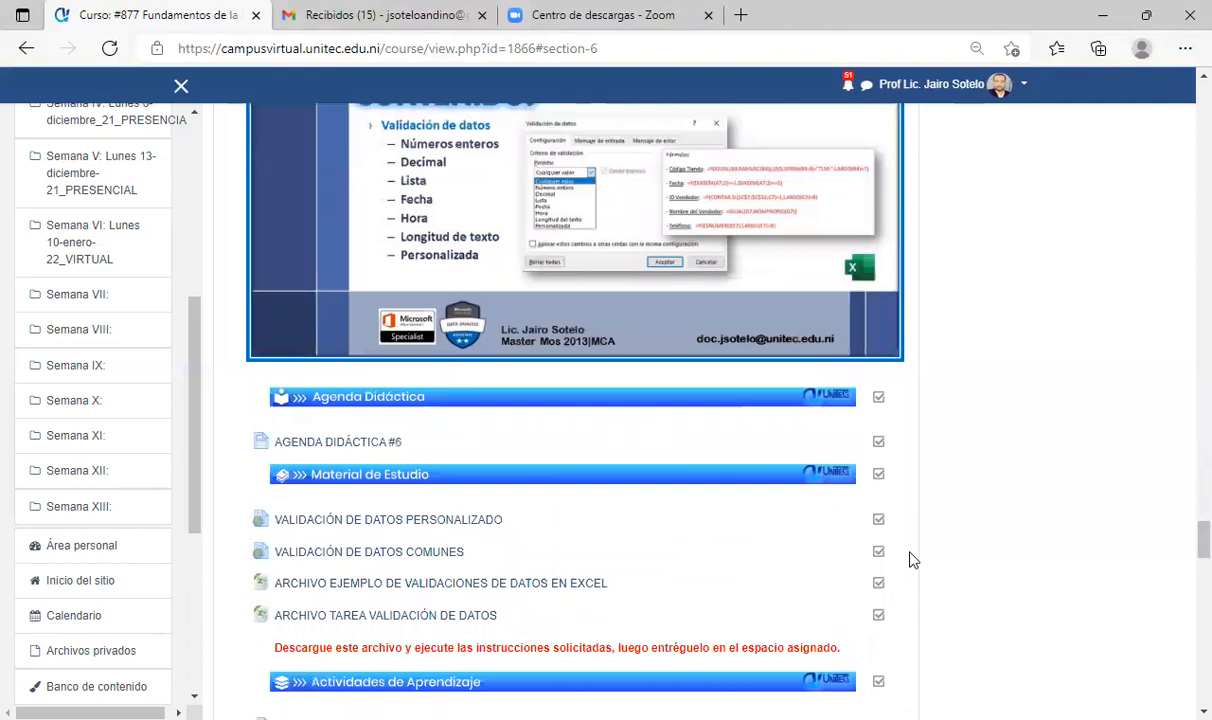
scroll(910, 560, down, 2)
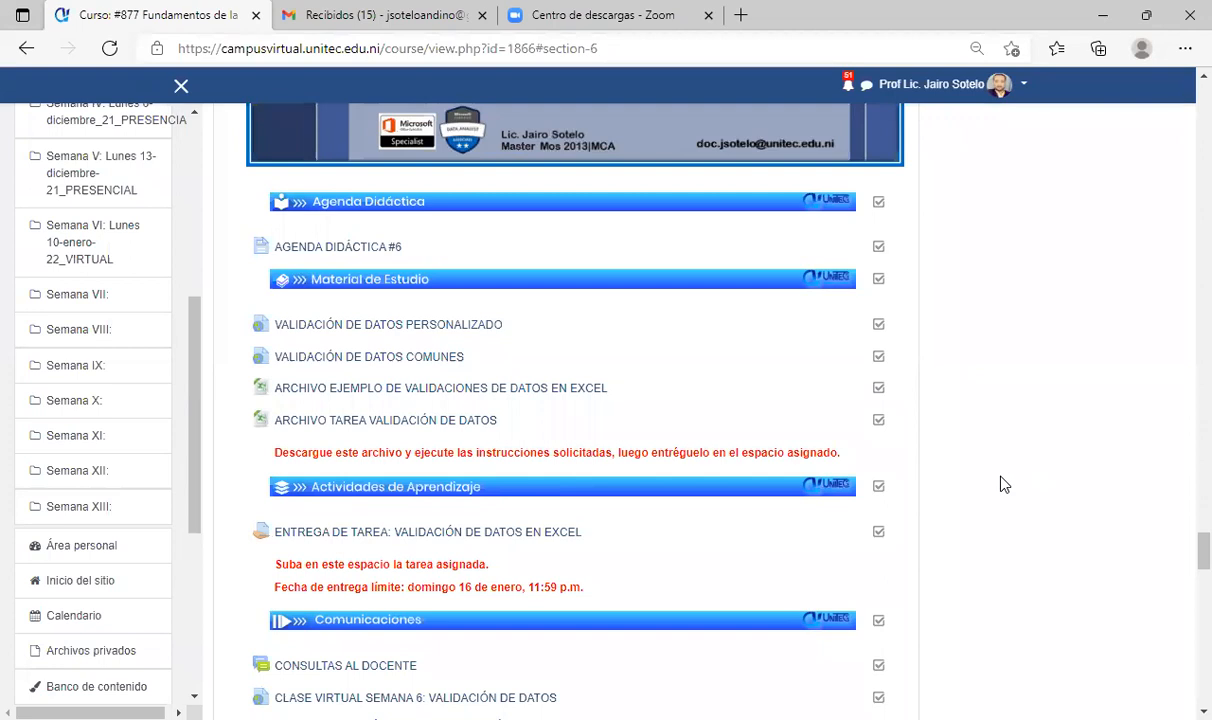
scroll(915, 507, up, 3)
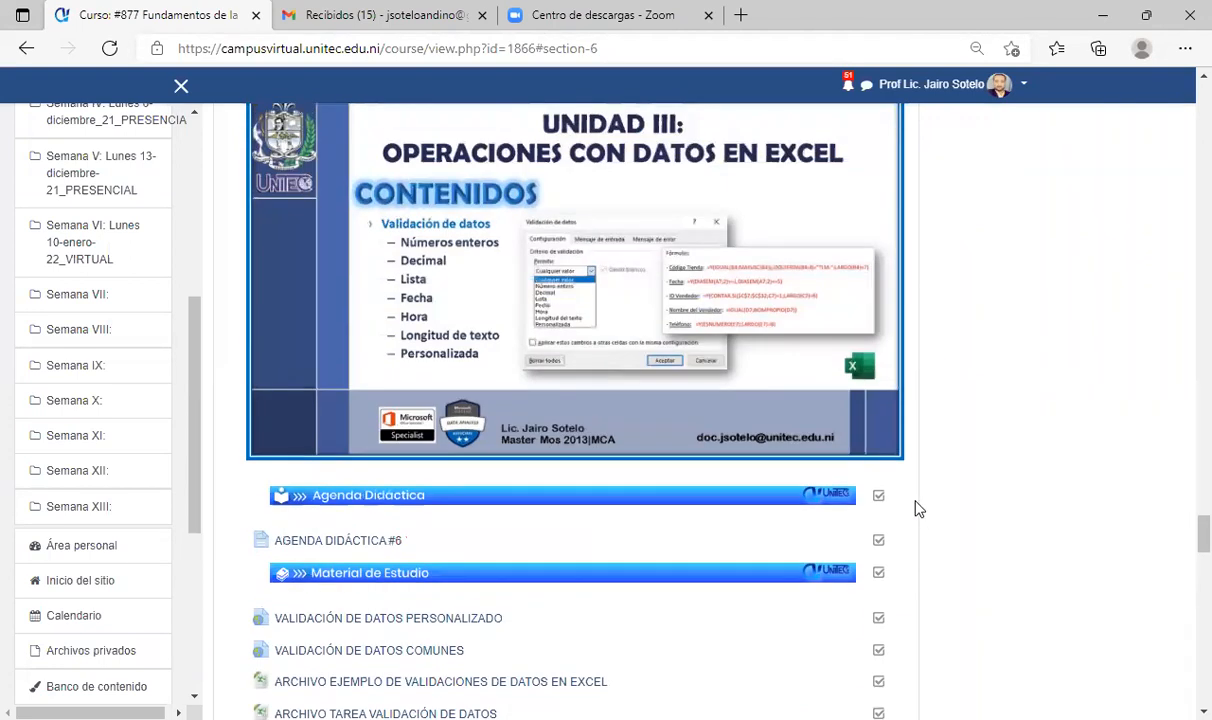
scroll(915, 507, down, 2)
scroll(944, 490, down, 1)
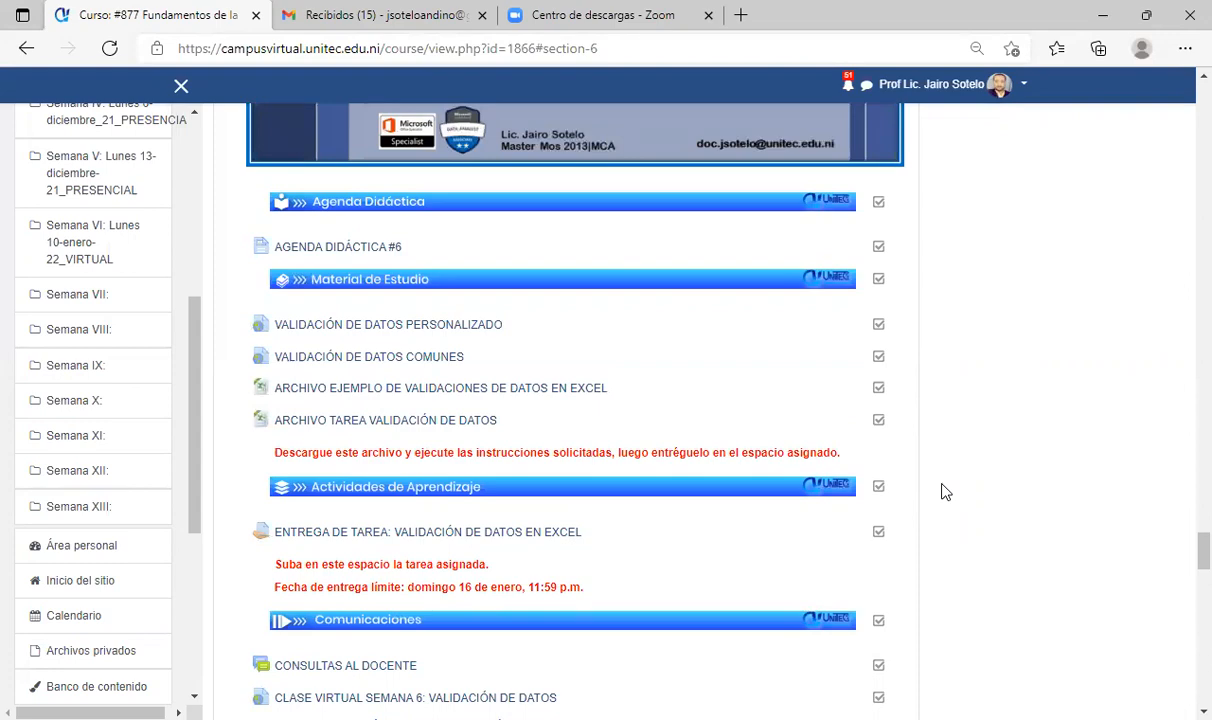
scroll(944, 490, up, 6)
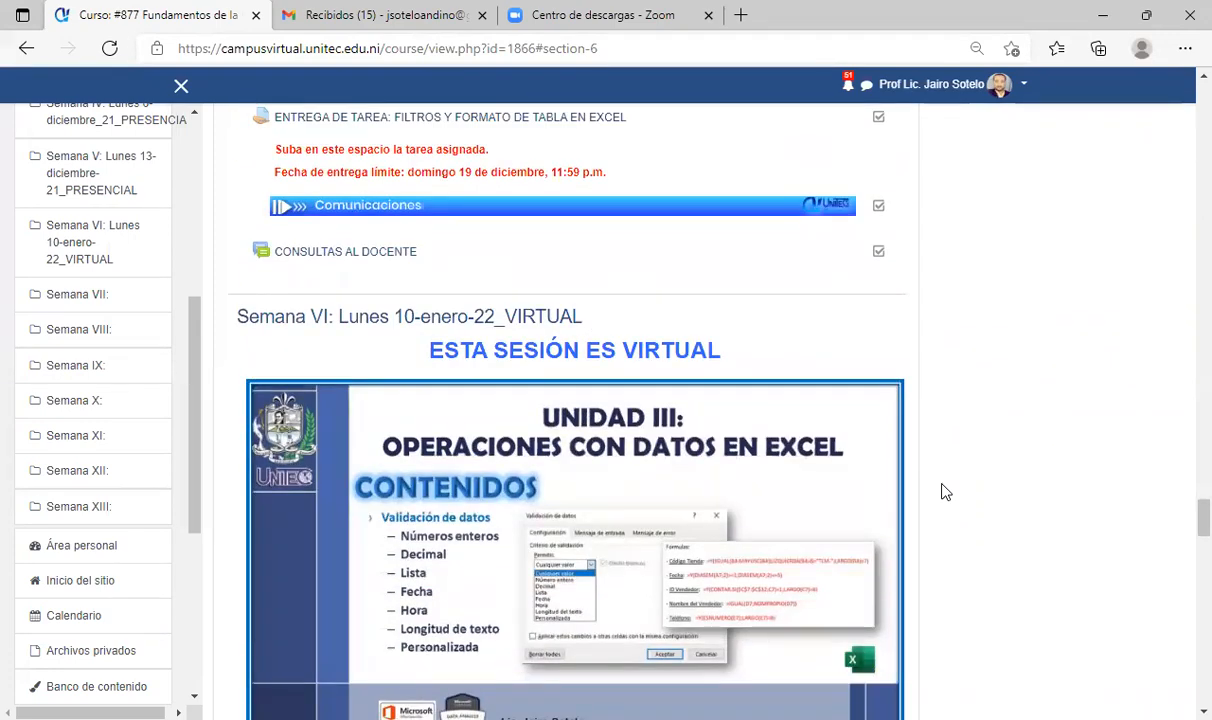
scroll(944, 490, down, 5)
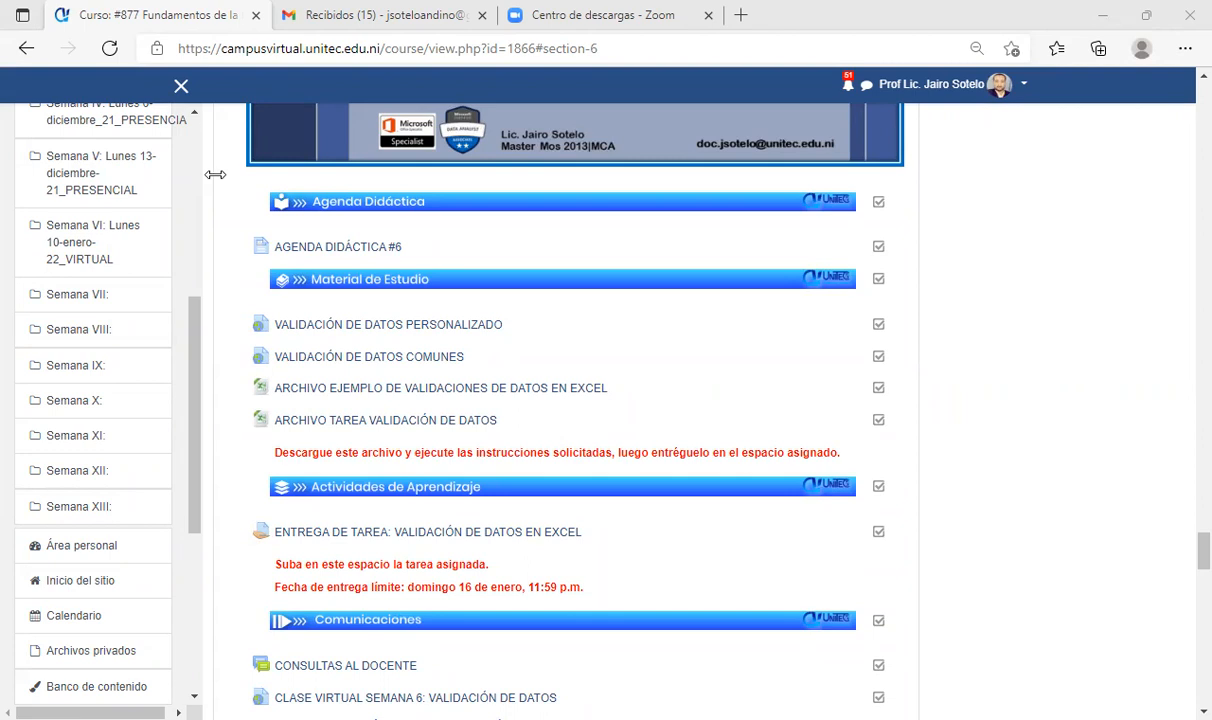
scroll(925, 382, down, 2)
scroll(898, 393, up, 1)
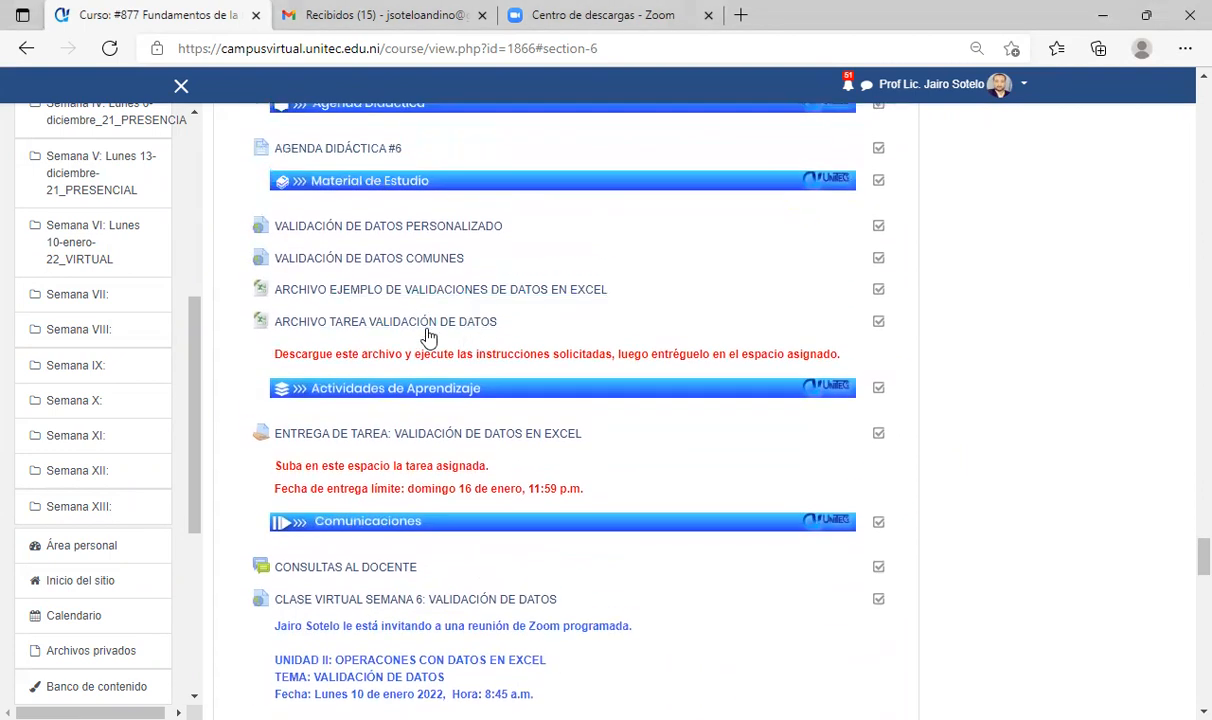
click(440, 327)
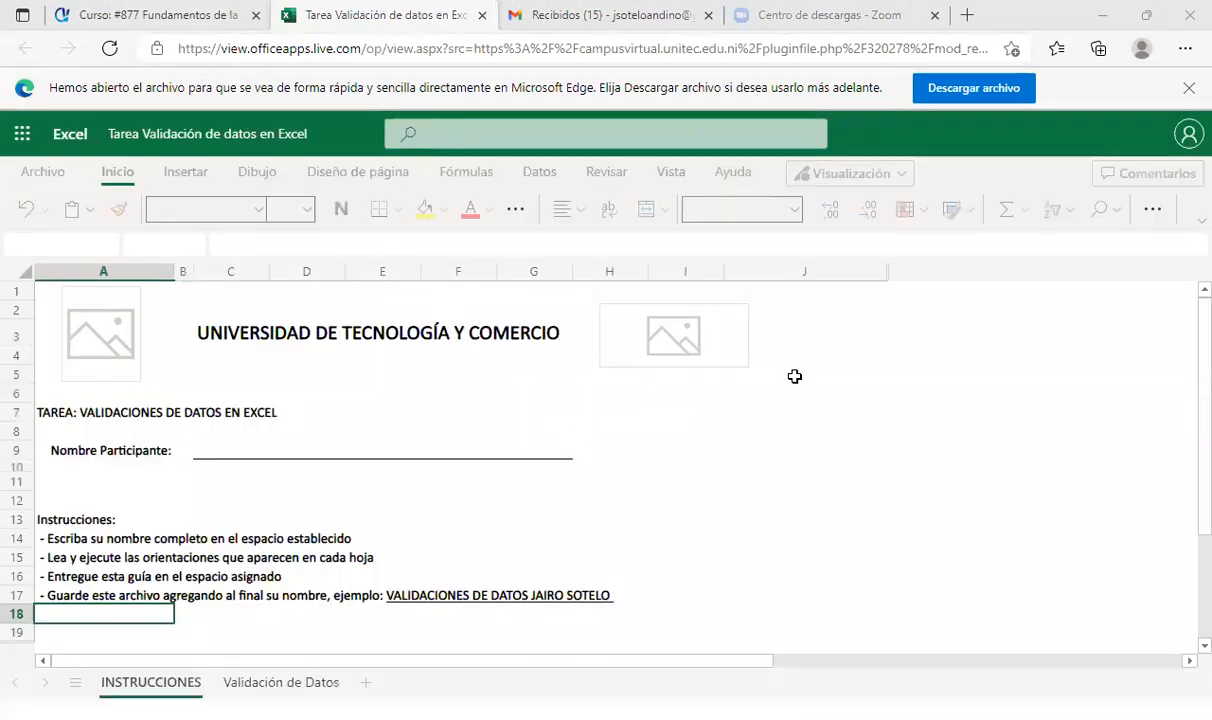
scroll(441, 603, down, 3)
- View the Validación de Datos and INSTRUCCIONES sheets, then download the workbook as .xlsx
click(335, 688)
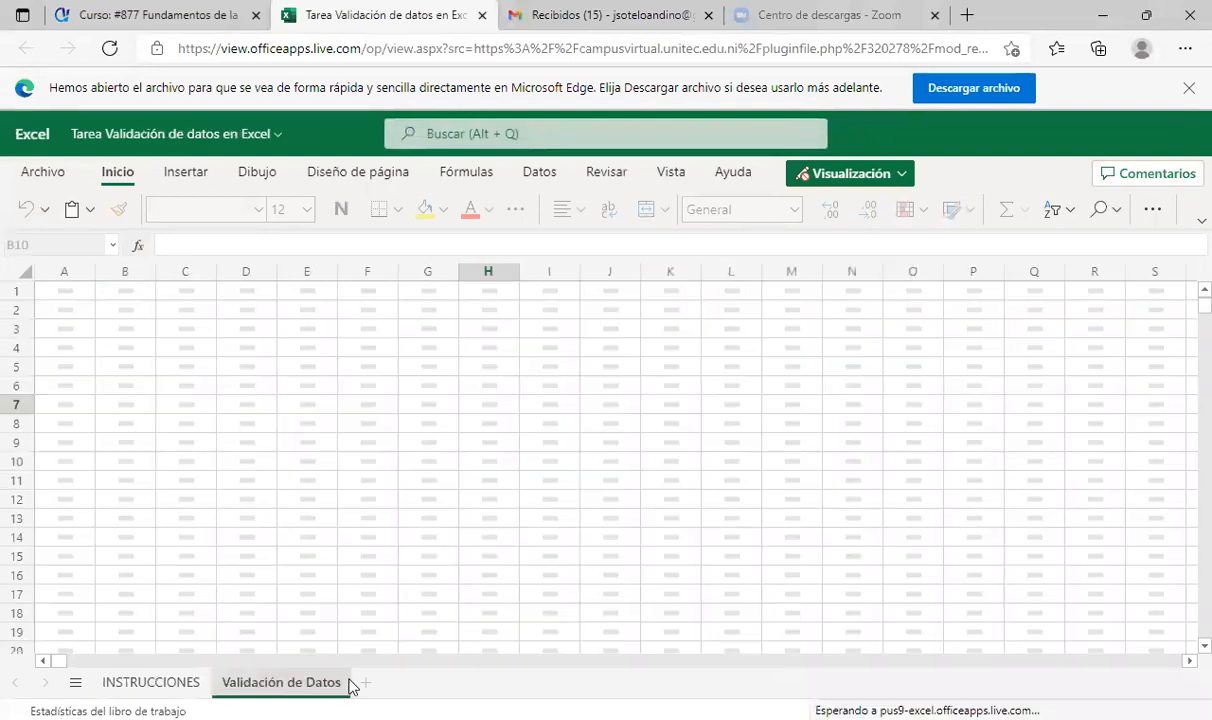
click(180, 682)
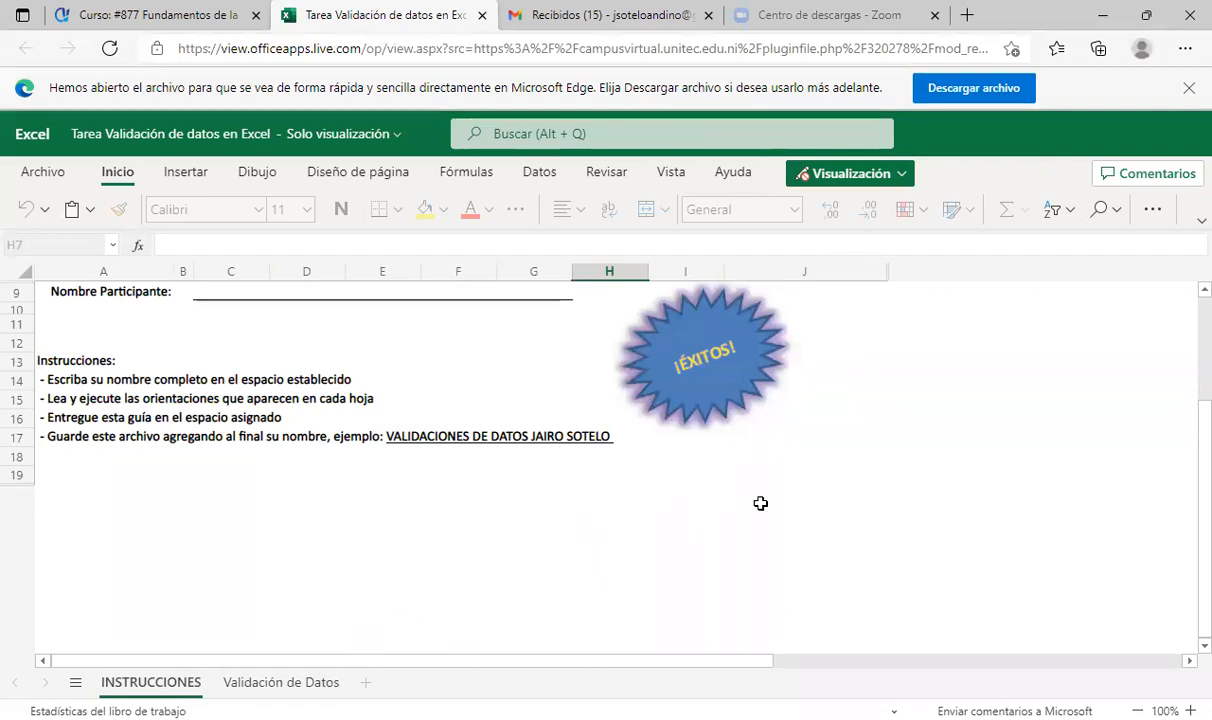
click(951, 96)
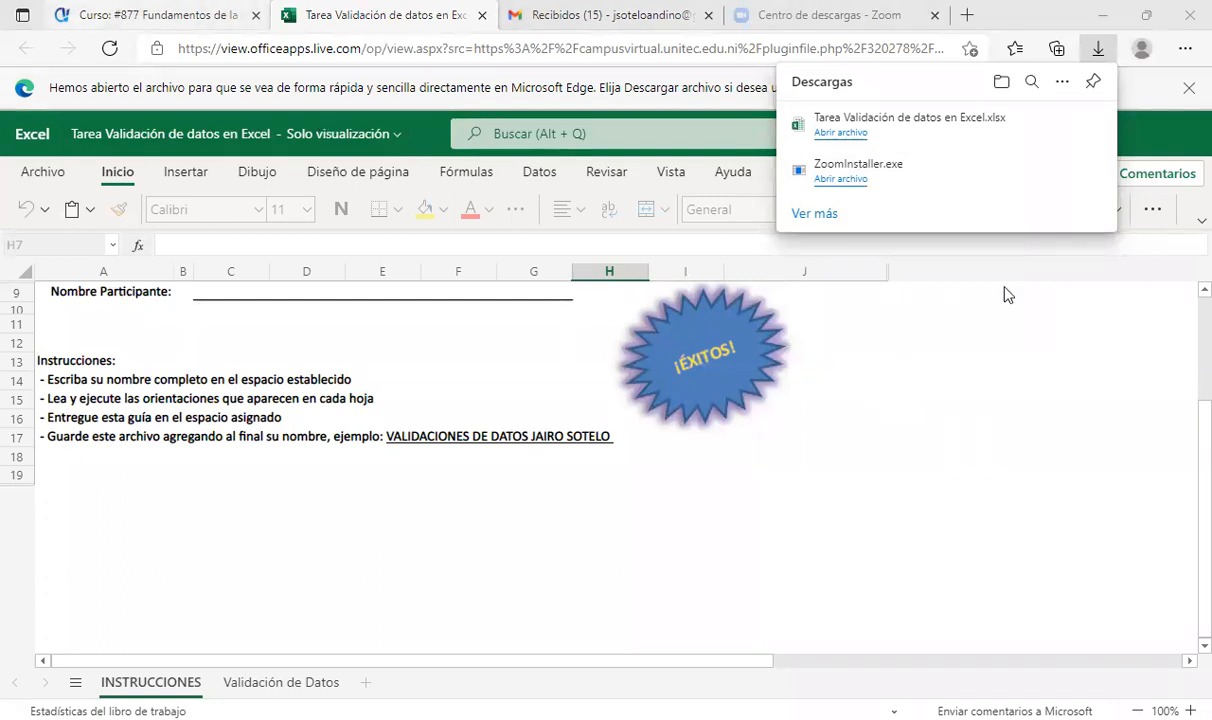
- Switch from the Excel viewer tab back to the Curso #877 course tab
key(ctrl+shift+Tab)
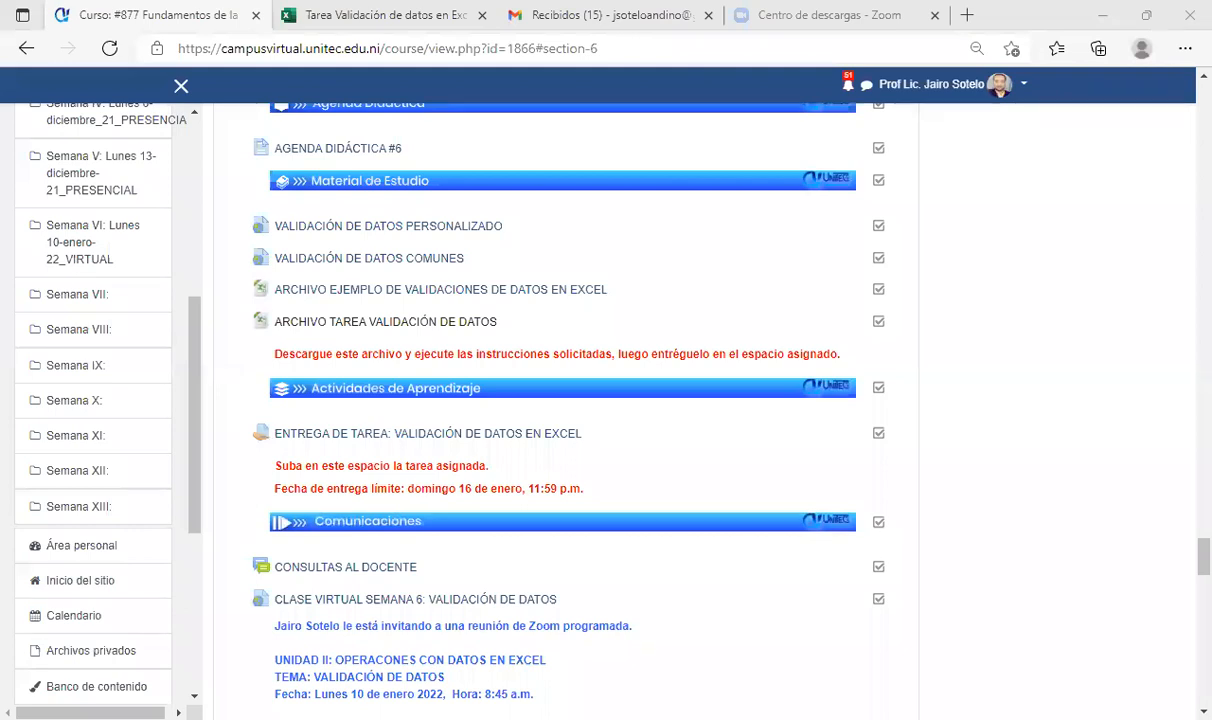
click(930, 480)
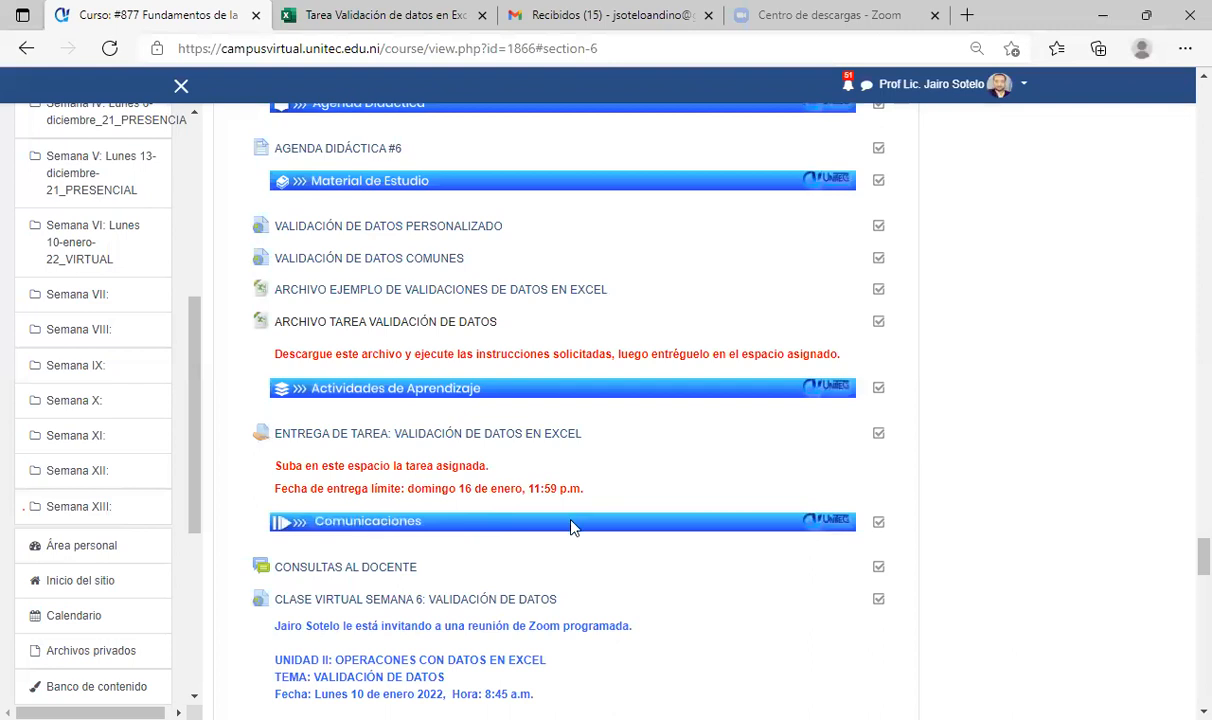
scroll(570, 520, up, 3)
scroll(575, 527, up, 2)
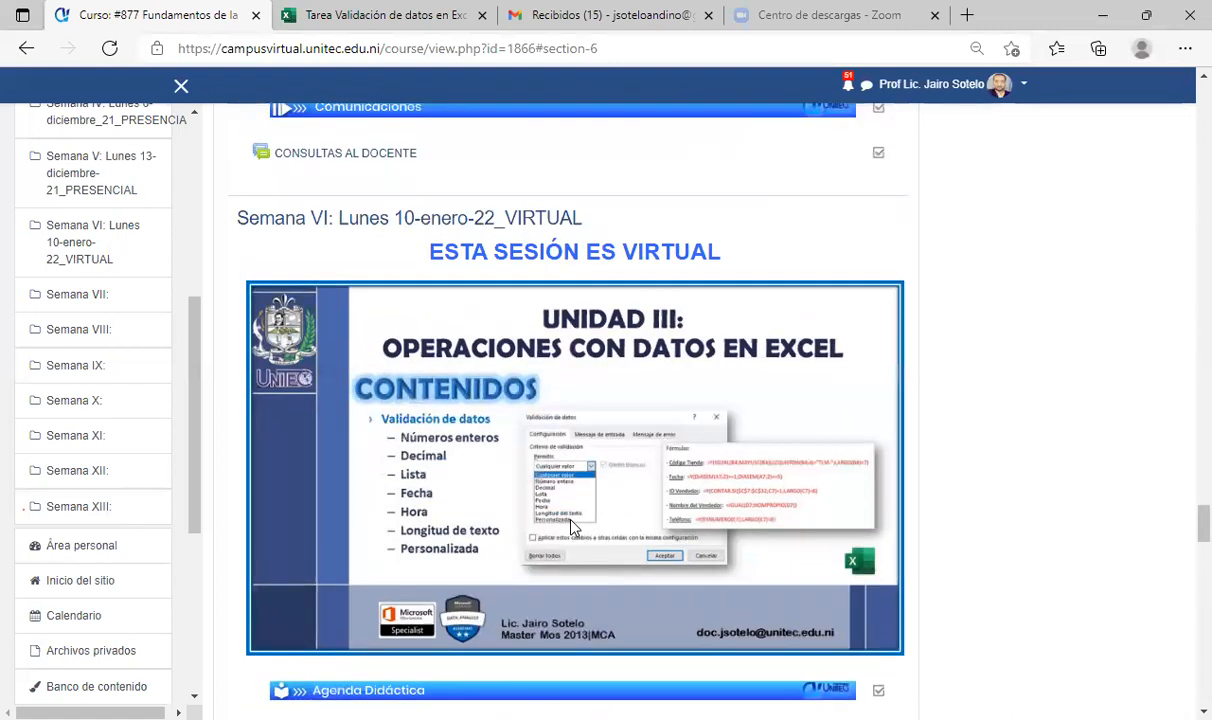
scroll(587, 490, down, 2)
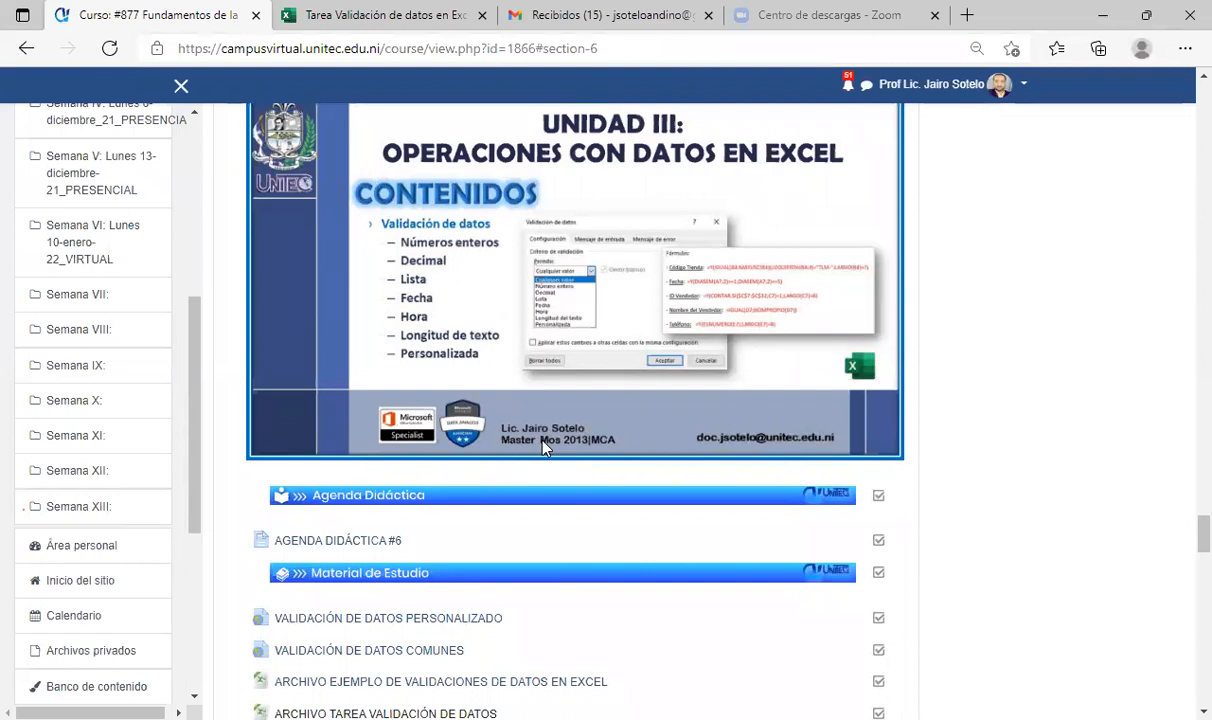
scroll(560, 440, down, 1)
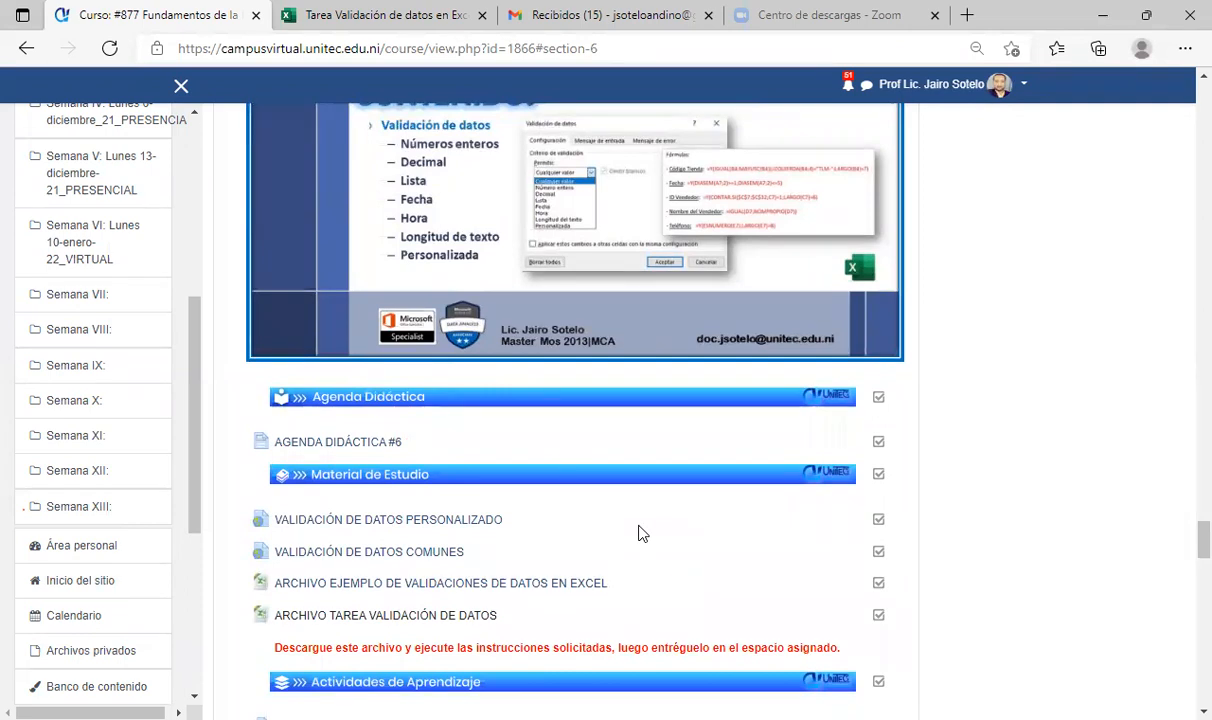
scroll(641, 533, up, 1)
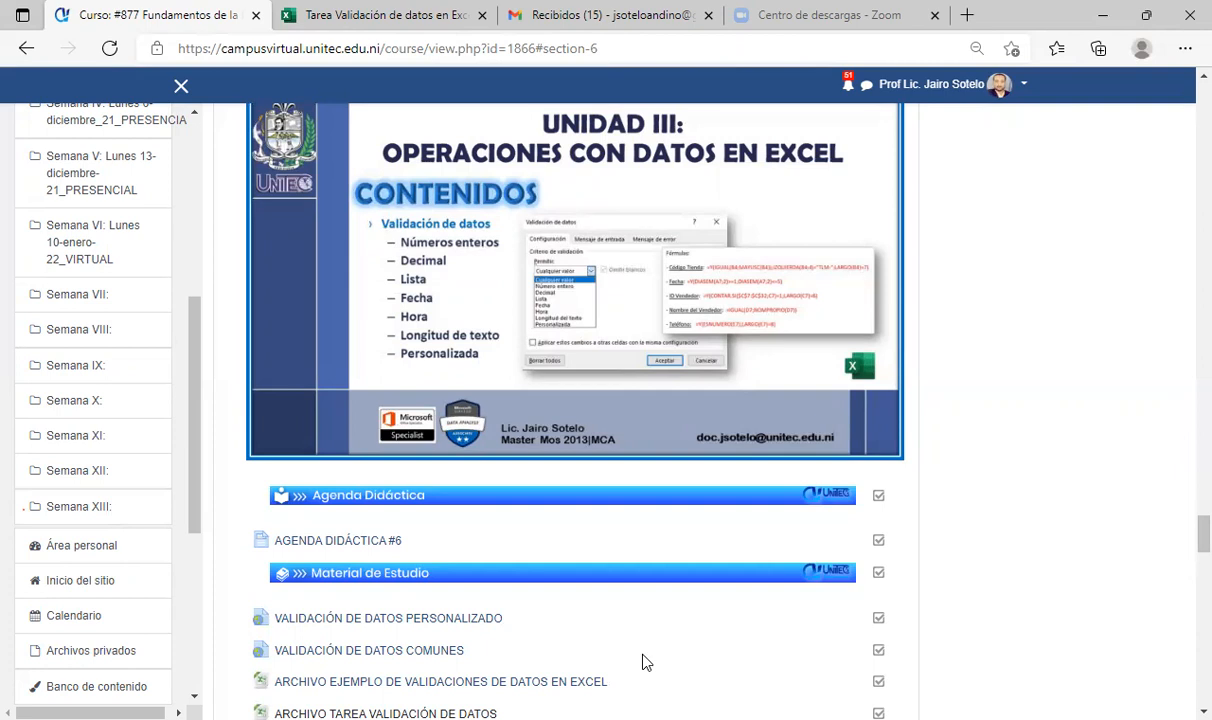
scroll(645, 660, down, 2)
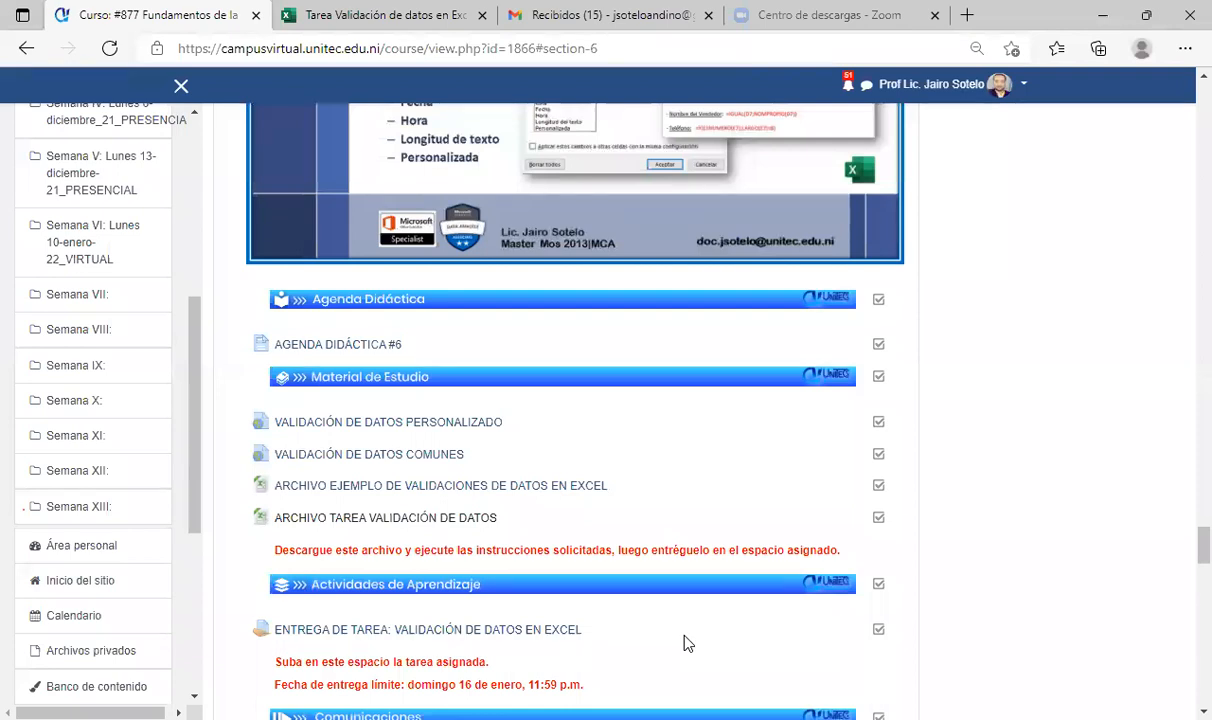
scroll(533, 411, down, 1)
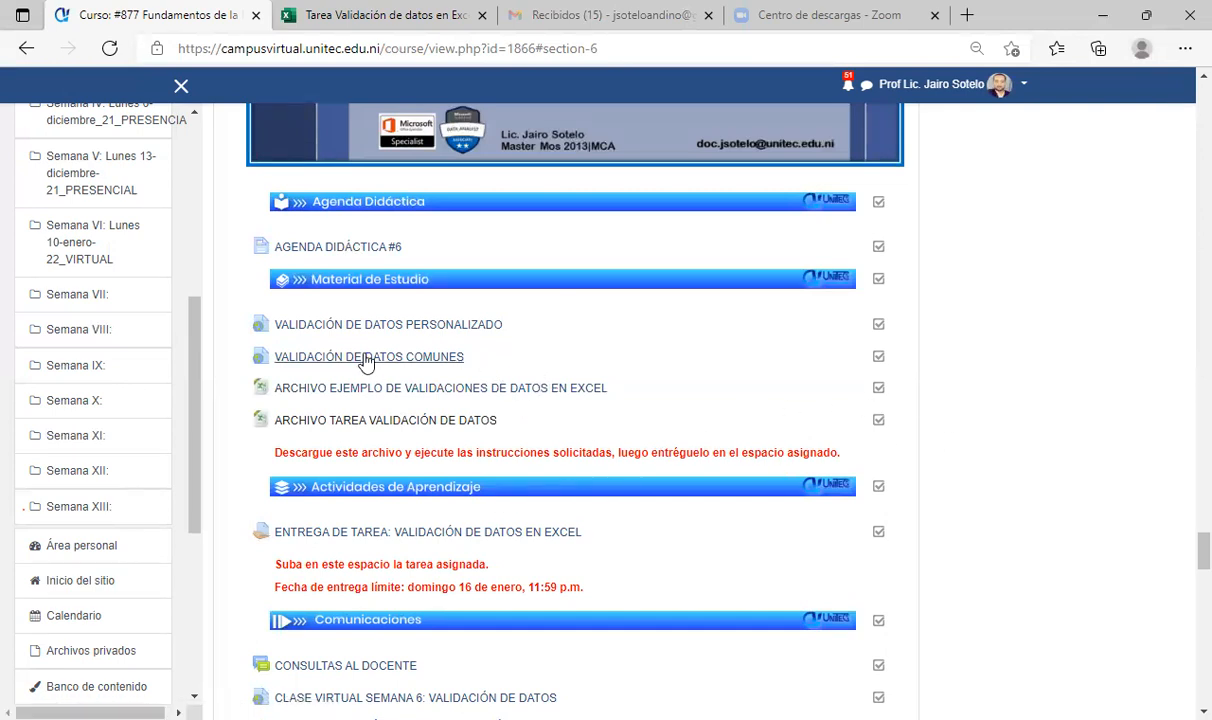
scroll(490, 410, up, 2)
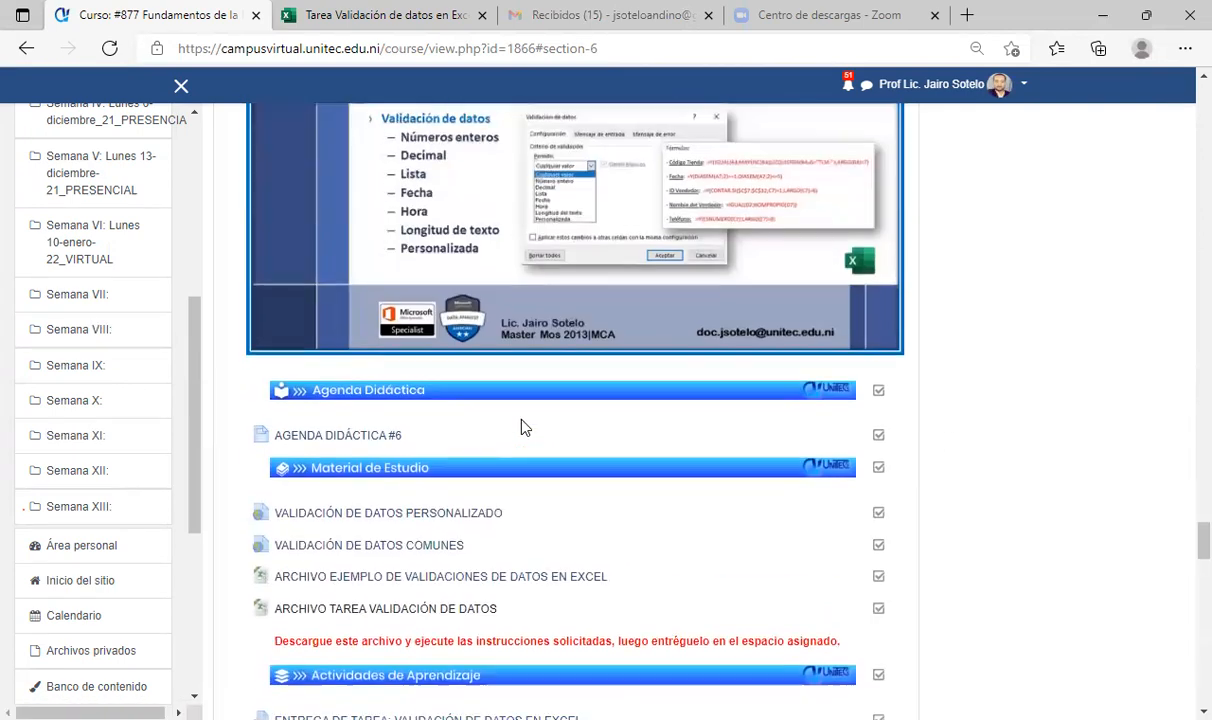
scroll(538, 420, down, 2)
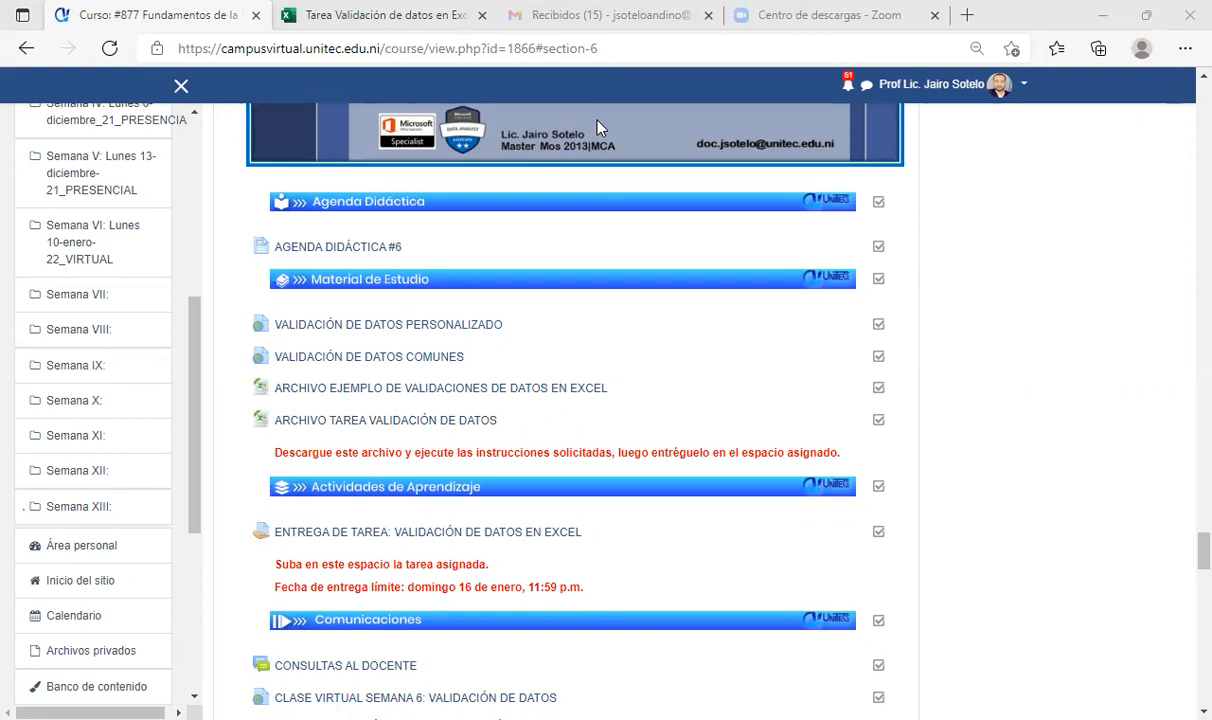
click(700, 375)
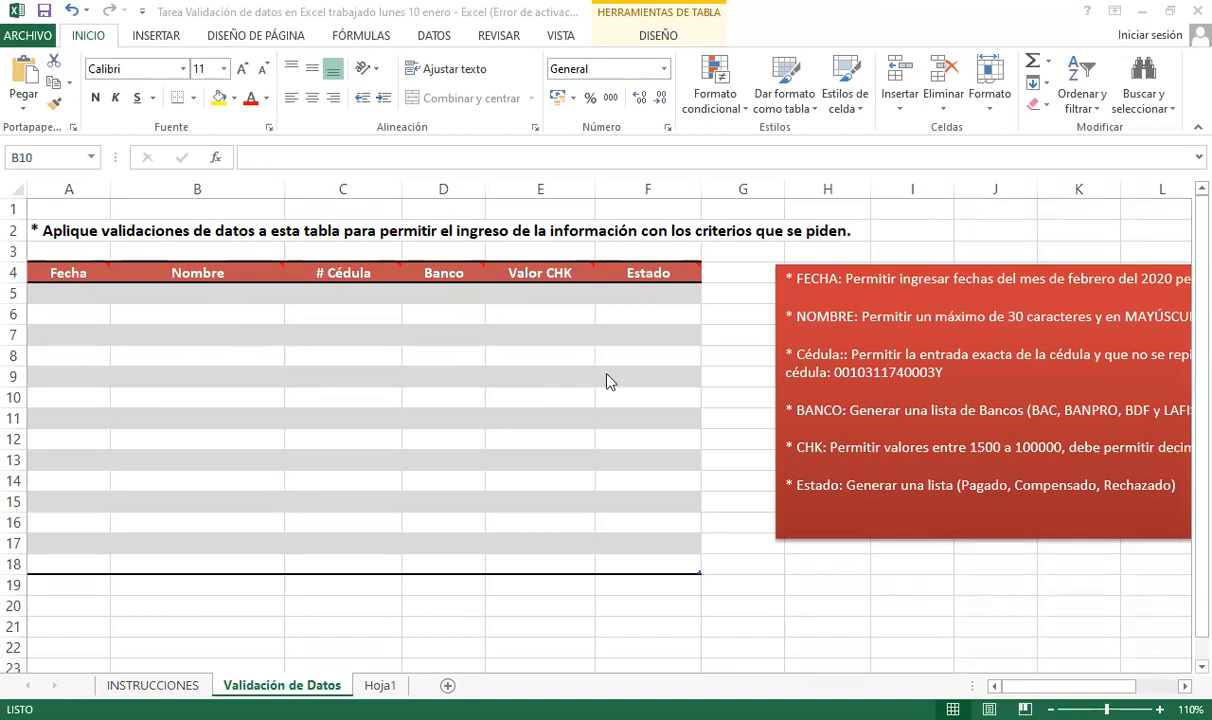
click(740, 543)
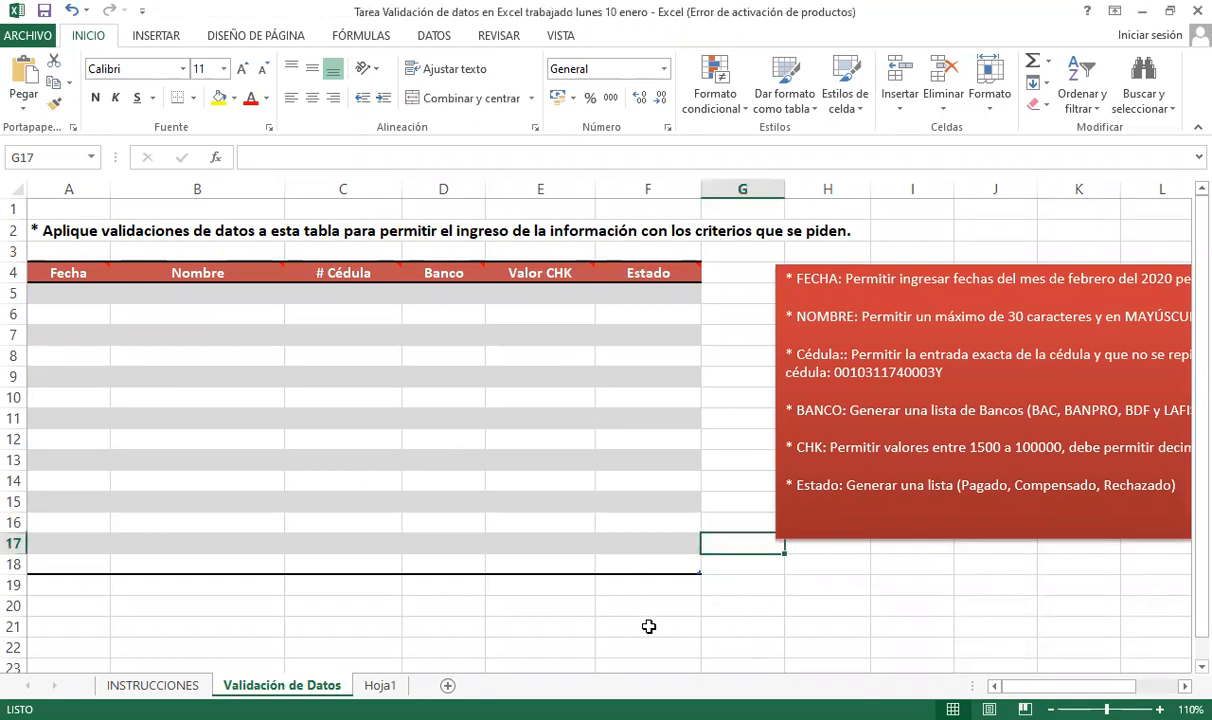
click(649, 625)
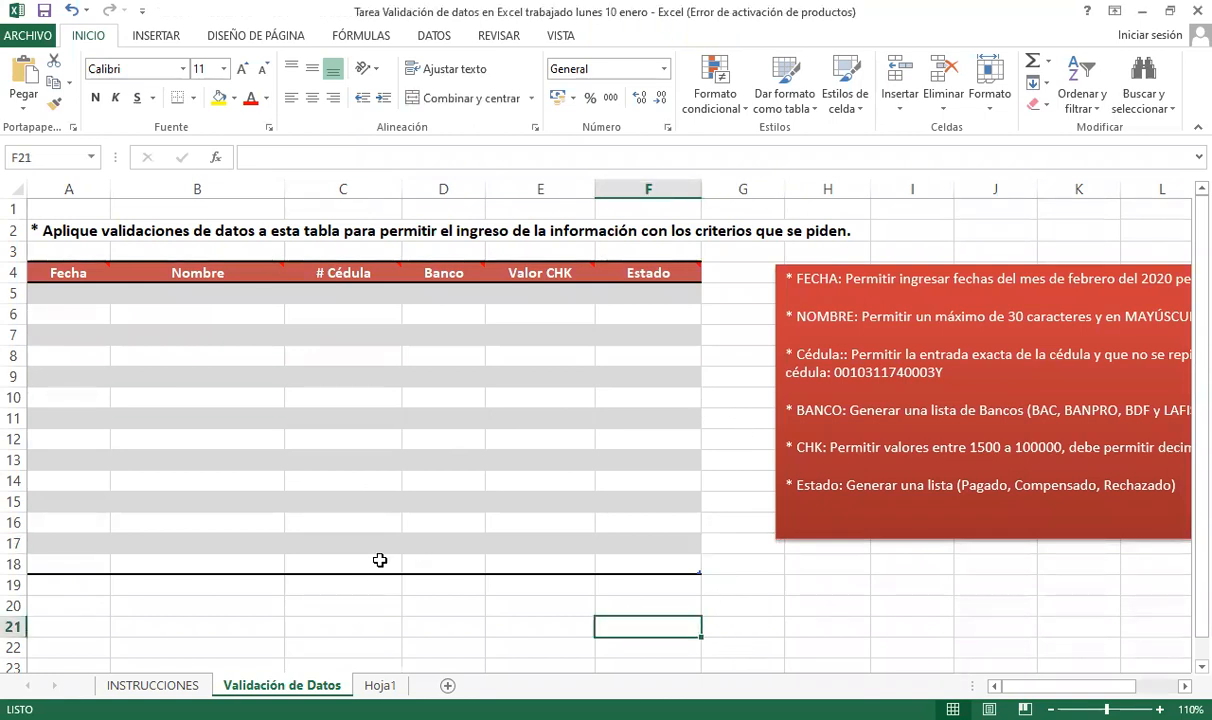
click(127, 597)
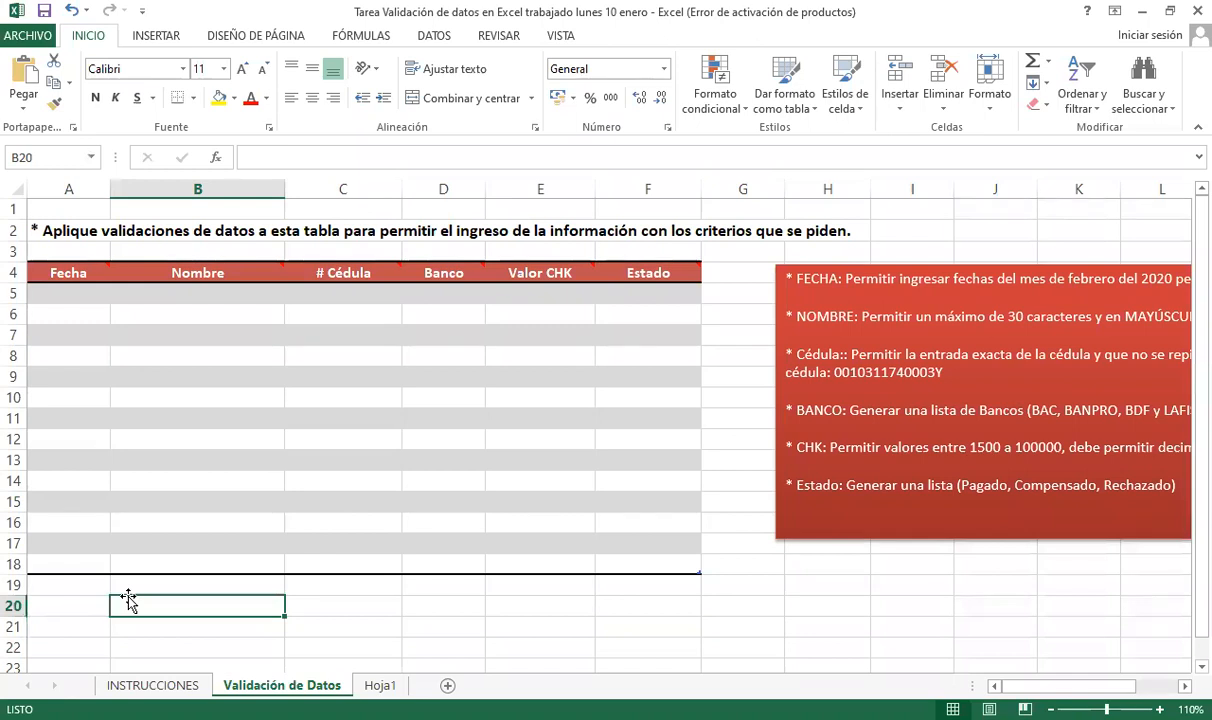
click(86, 313)
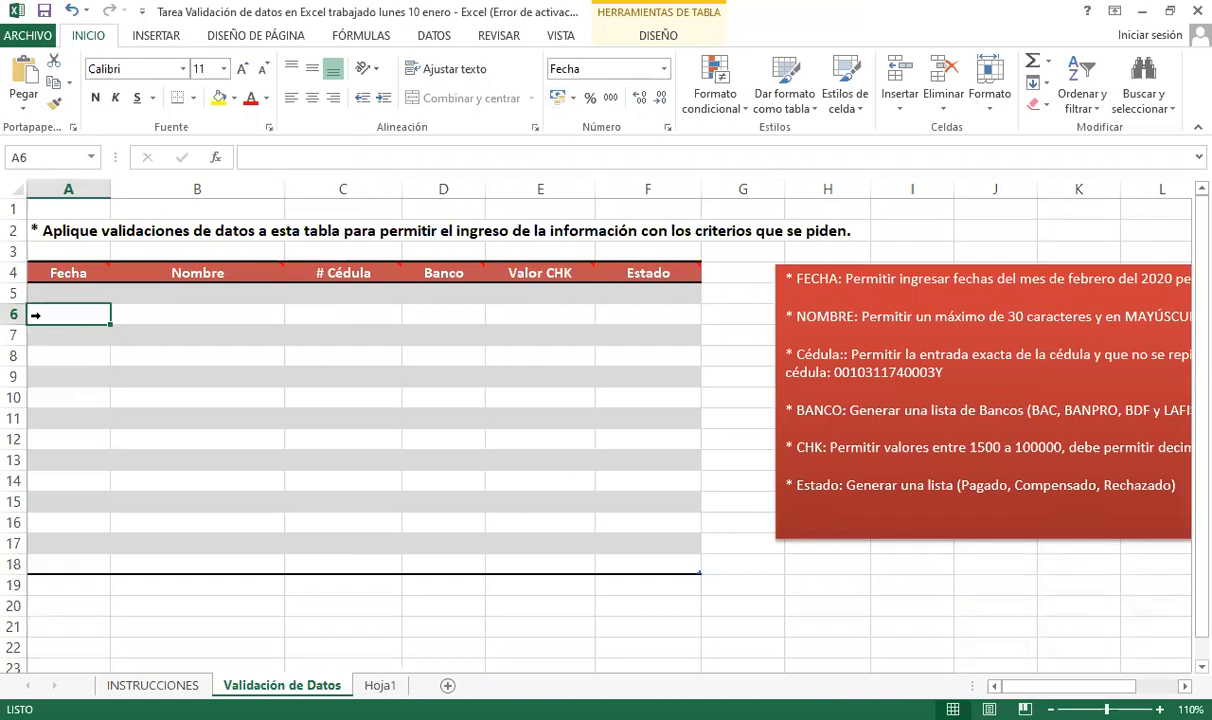
click(82, 291)
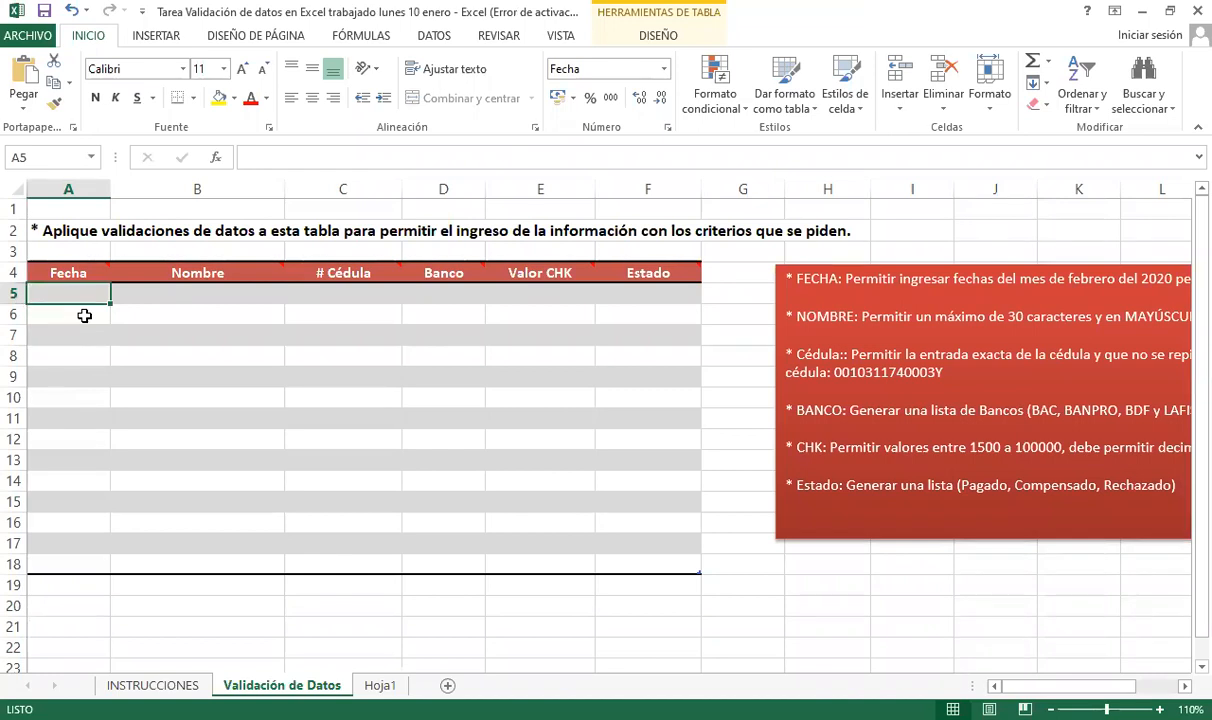
click(31, 354)
click(70, 329)
click(165, 294)
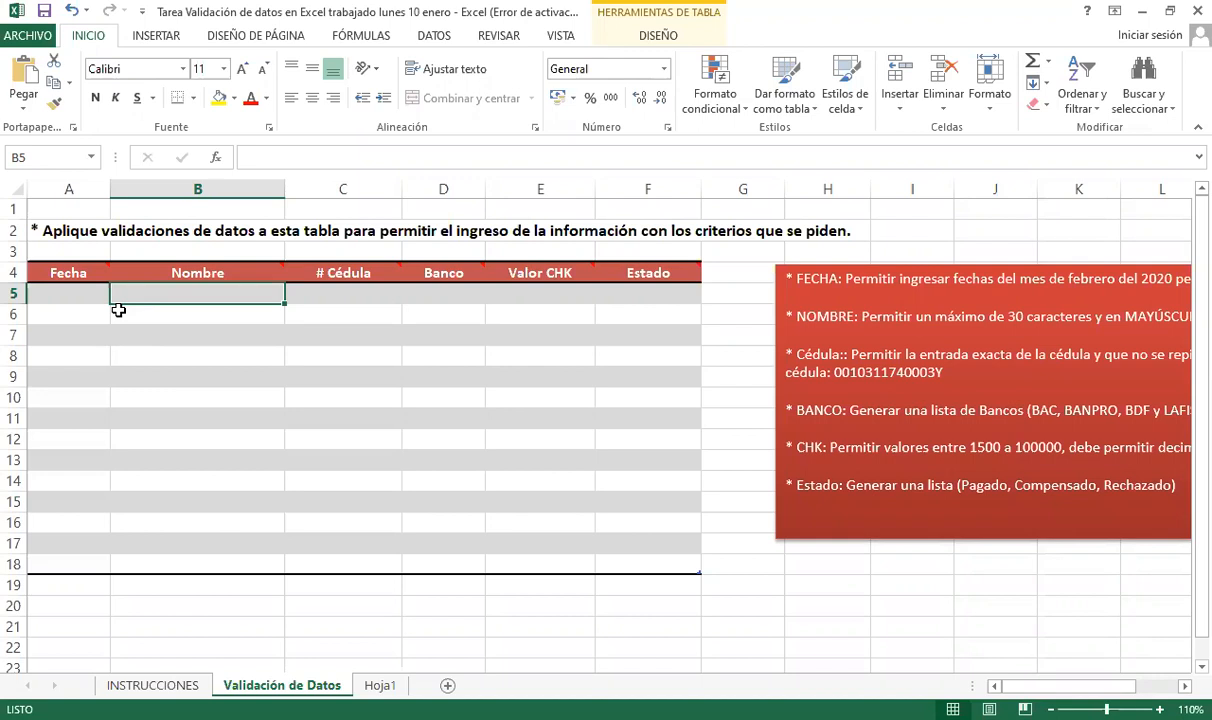
click(1079, 606)
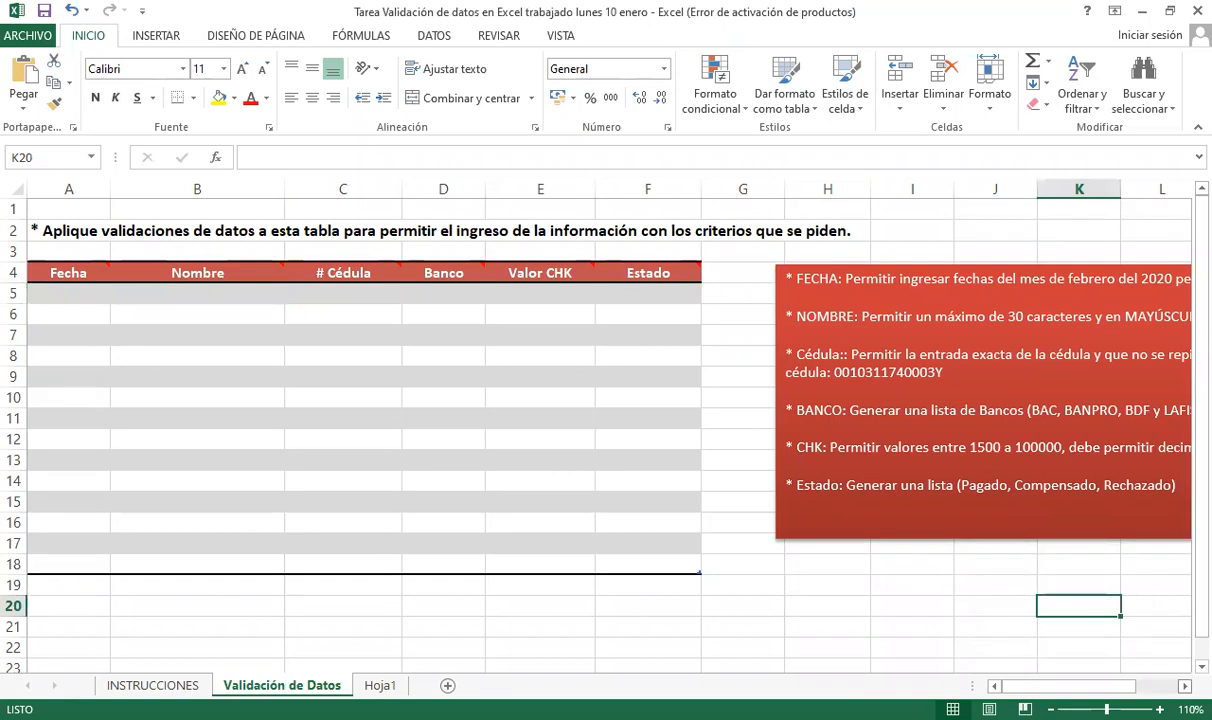
scroll(578, 400, right, 1)
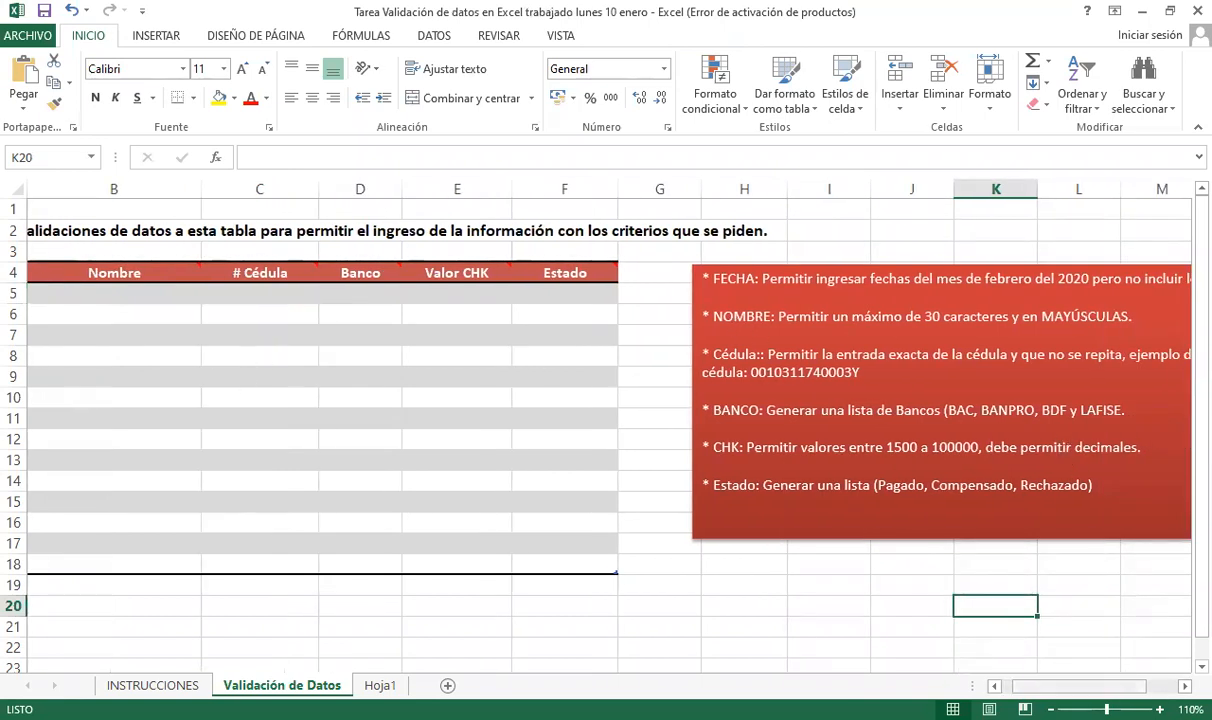
scroll(227, 322, left, 1)
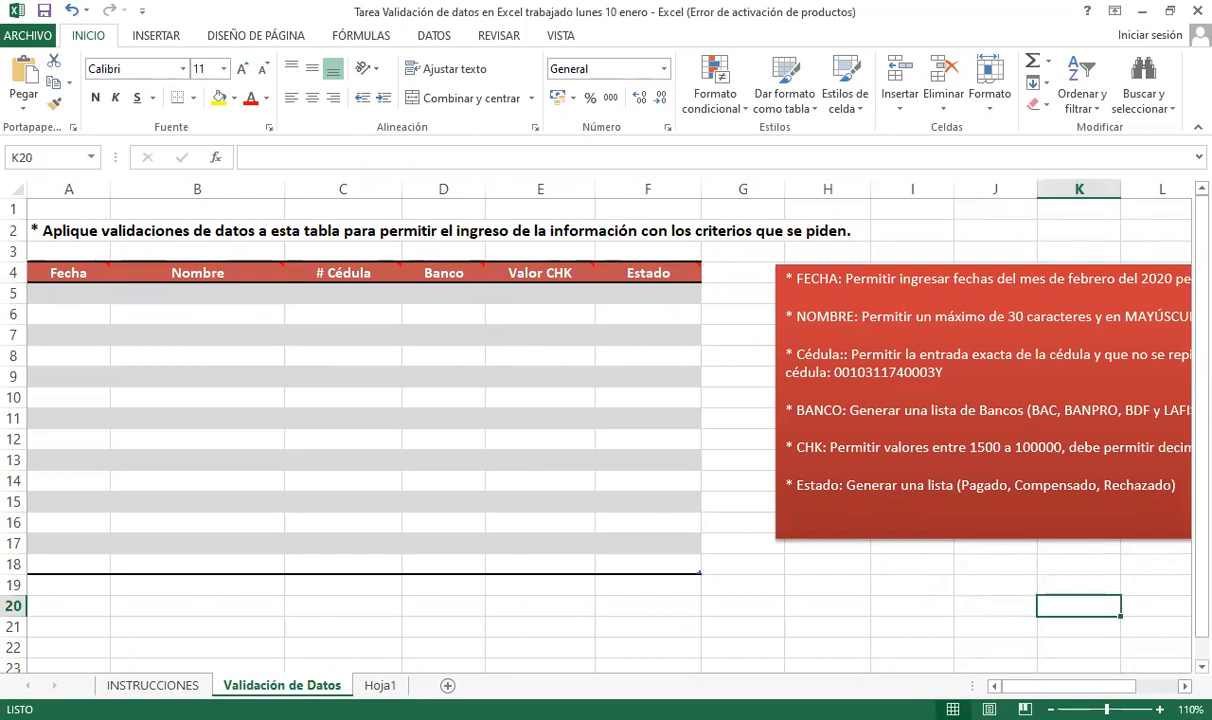
scroll(1122, 649, right, 2)
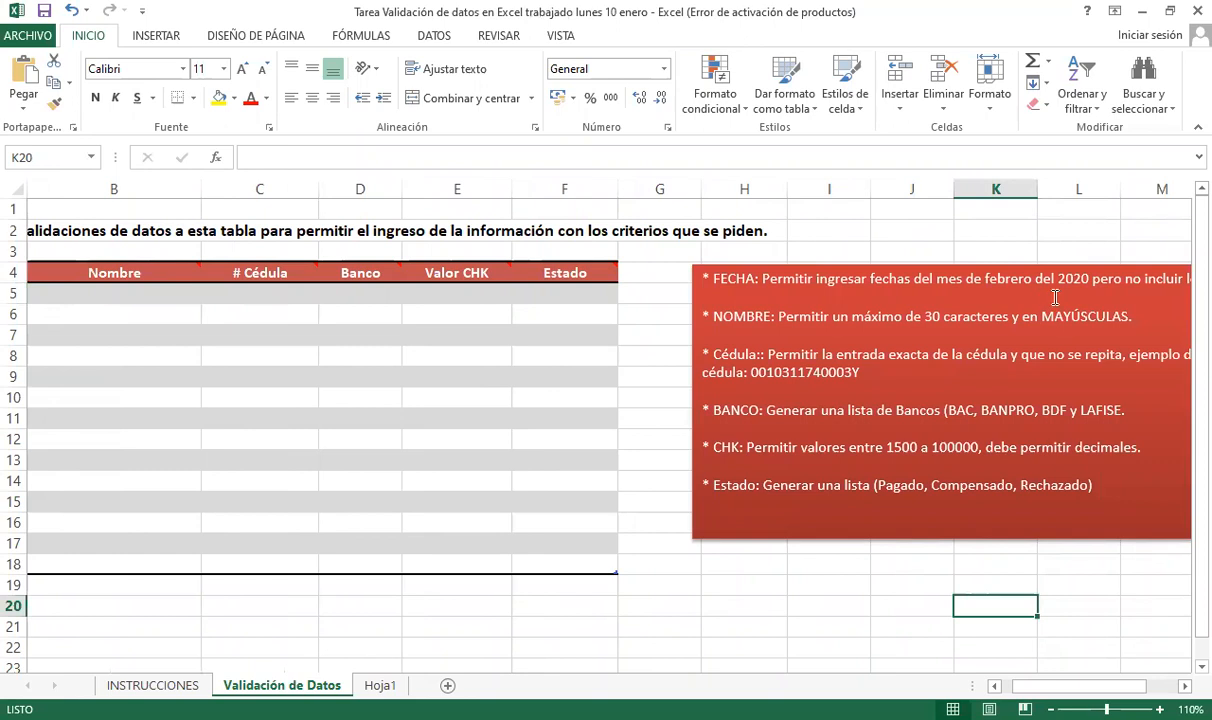
scroll(1122, 649, right, 2)
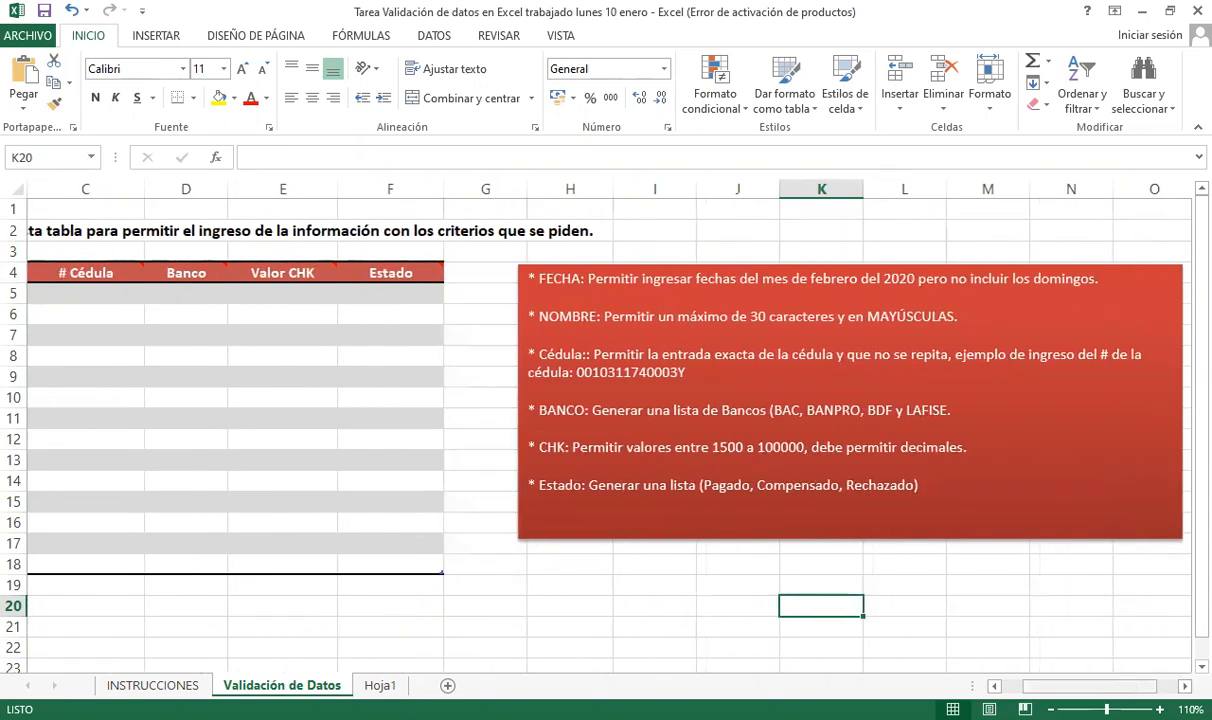
drag(1090, 686, 1066, 686)
click(235, 601)
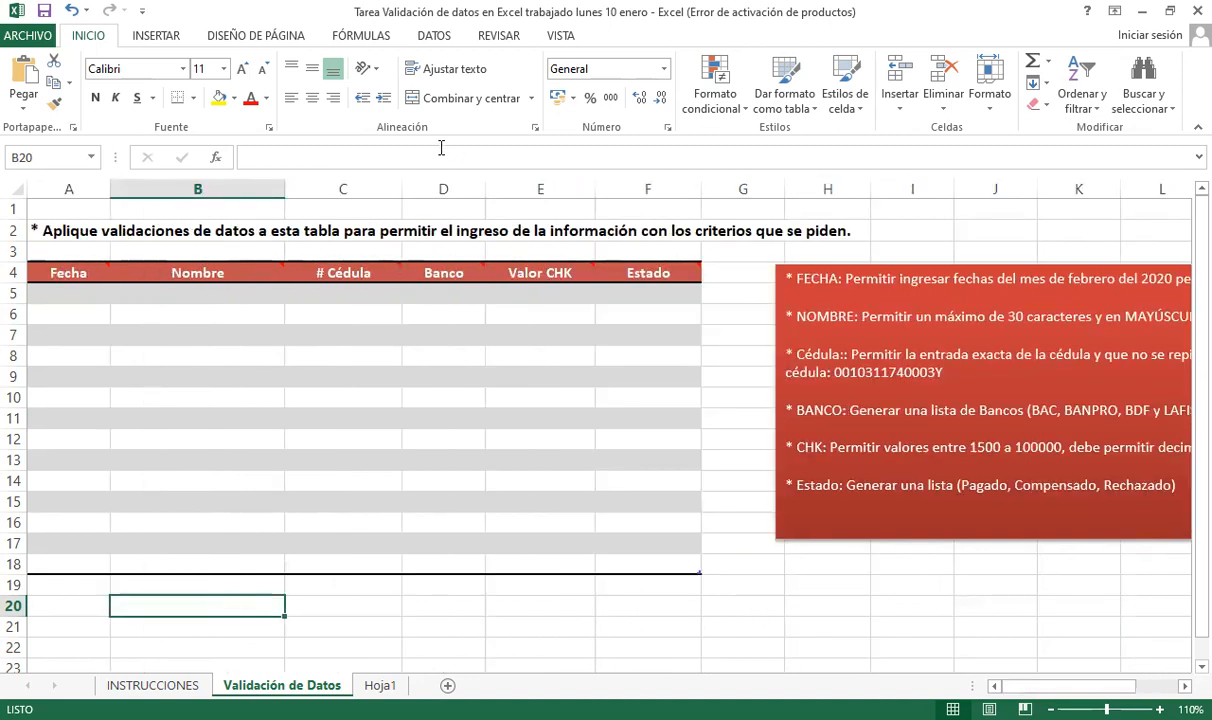
- Open Validación de datos and glance at the Configuración, Mensaje de entrada and Mensaje de error tabs
click(440, 40)
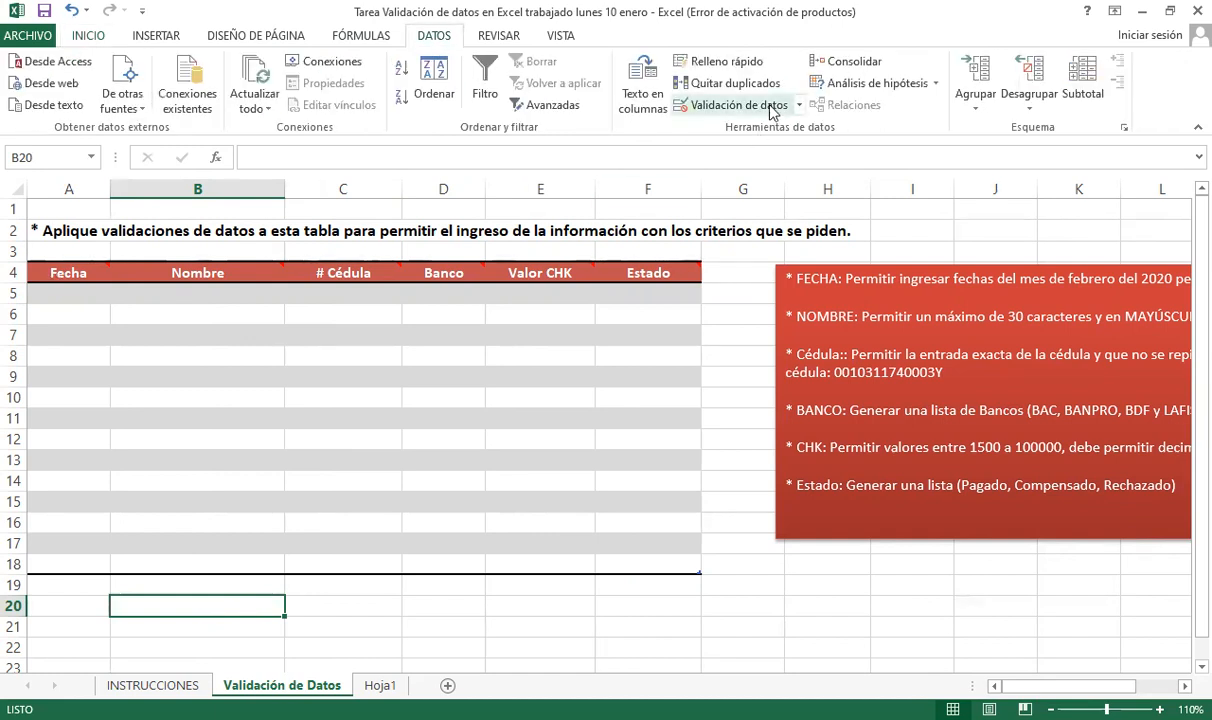
click(736, 106)
click(400, 228)
click(524, 229)
click(350, 226)
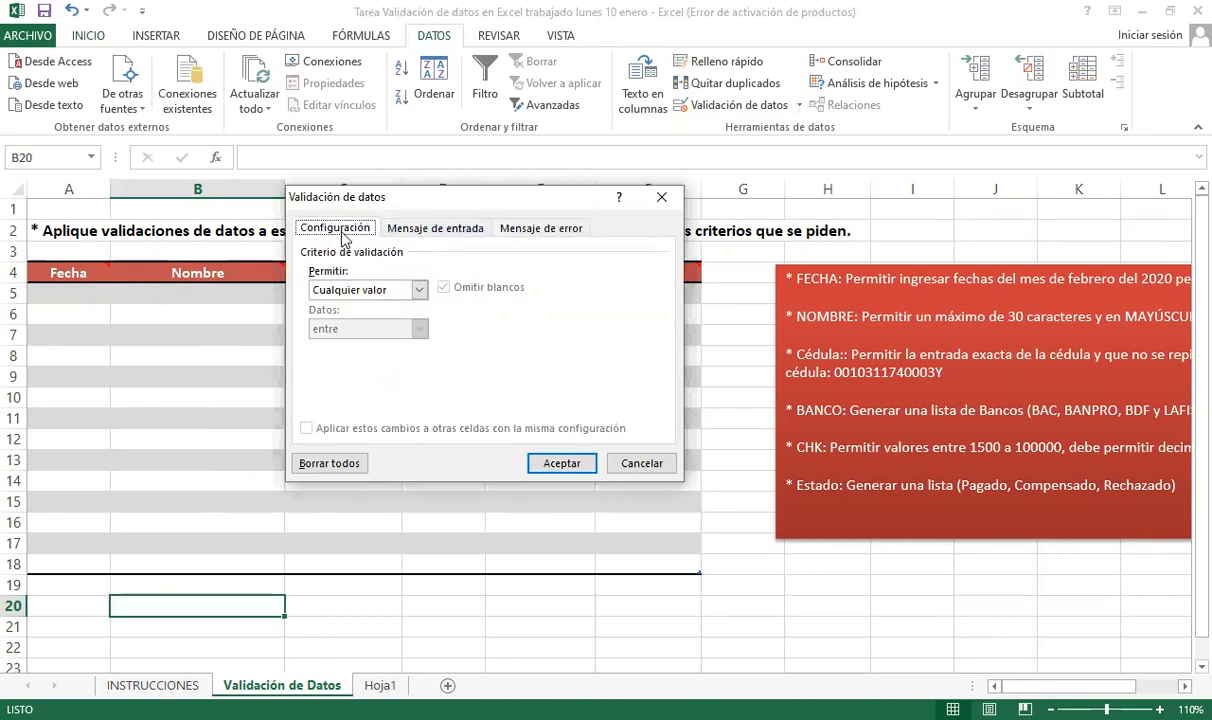
- Check the Permitir type list and message tabs, then cancel and switch to Hoja1
click(419, 289)
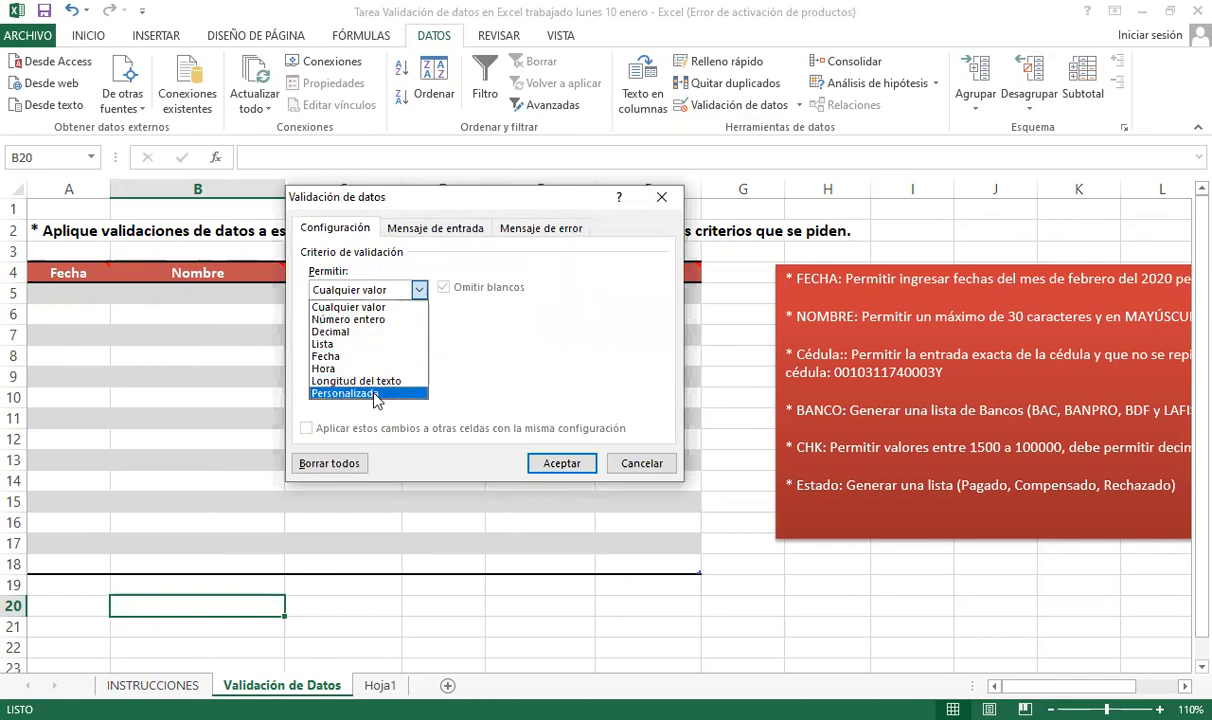
click(504, 343)
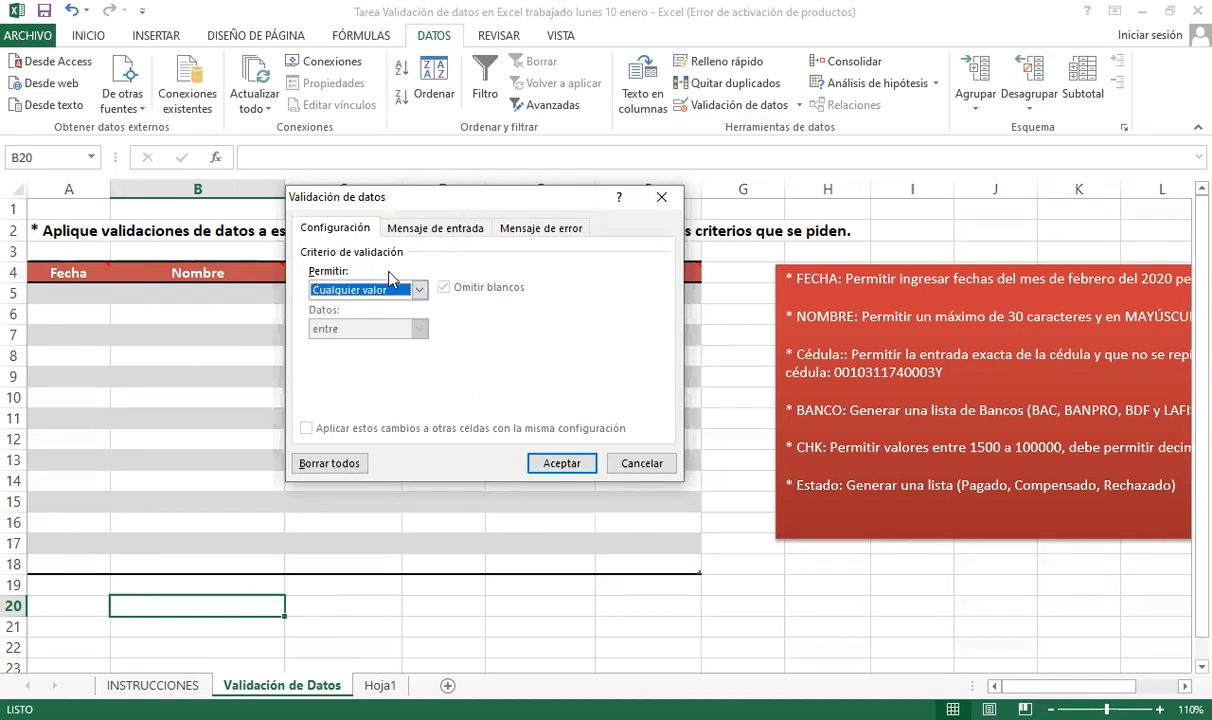
click(465, 235)
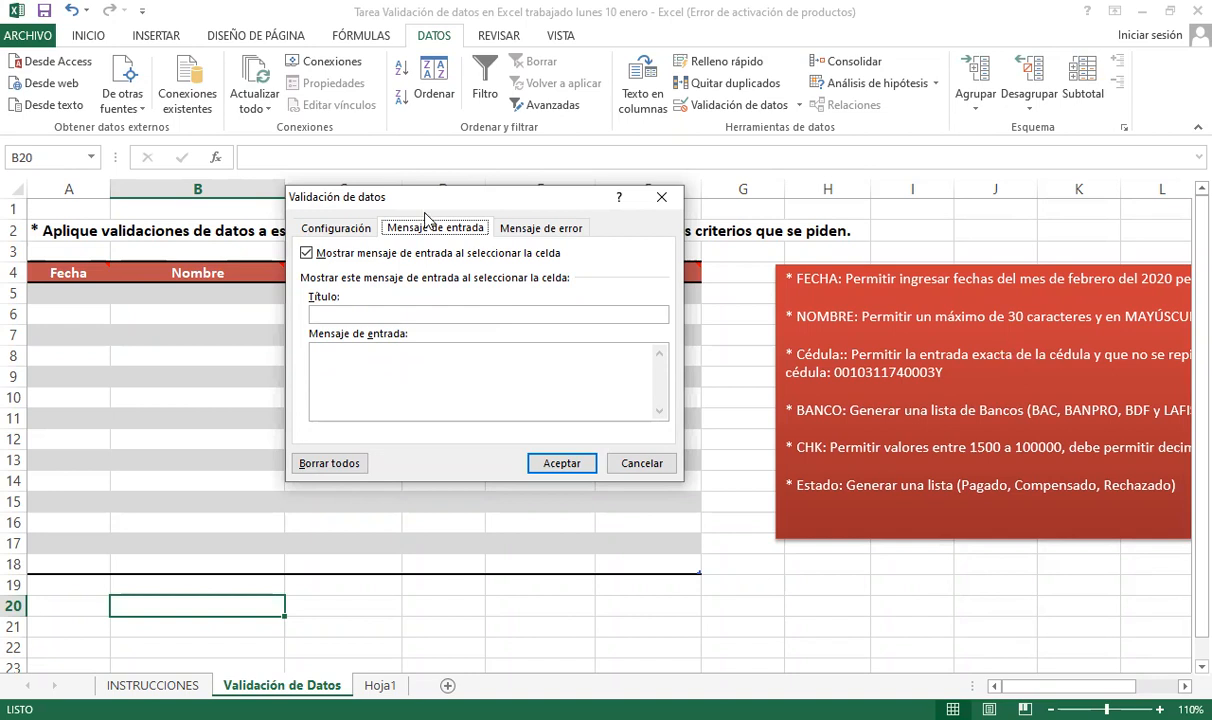
click(535, 230)
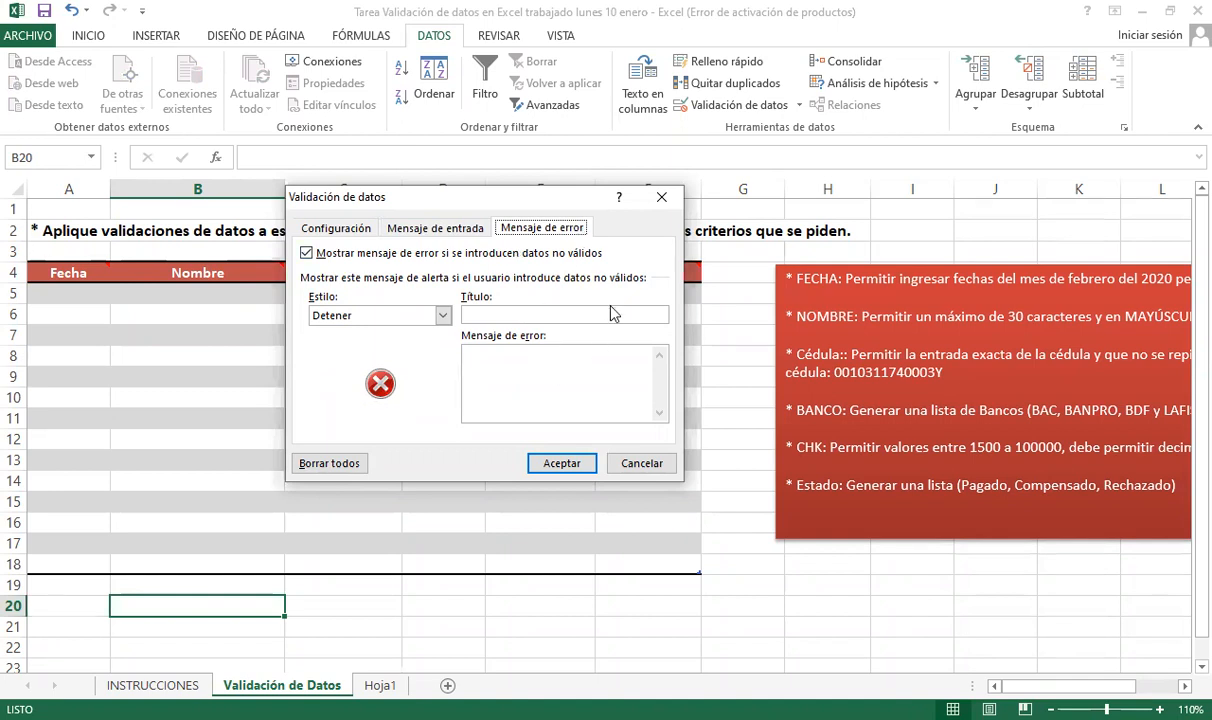
click(663, 466)
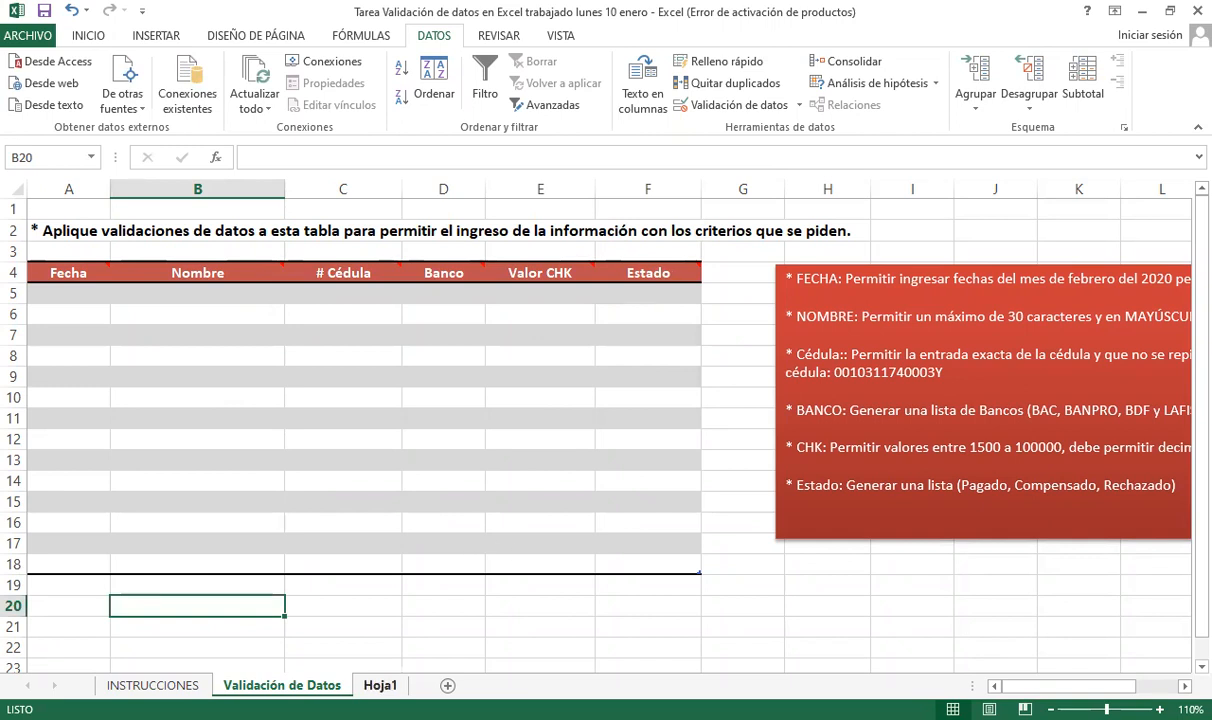
click(378, 684)
- Paste the meeting screenshot at cell B46 and save the workbook
scroll(317, 371, down, 9)
click(105, 539)
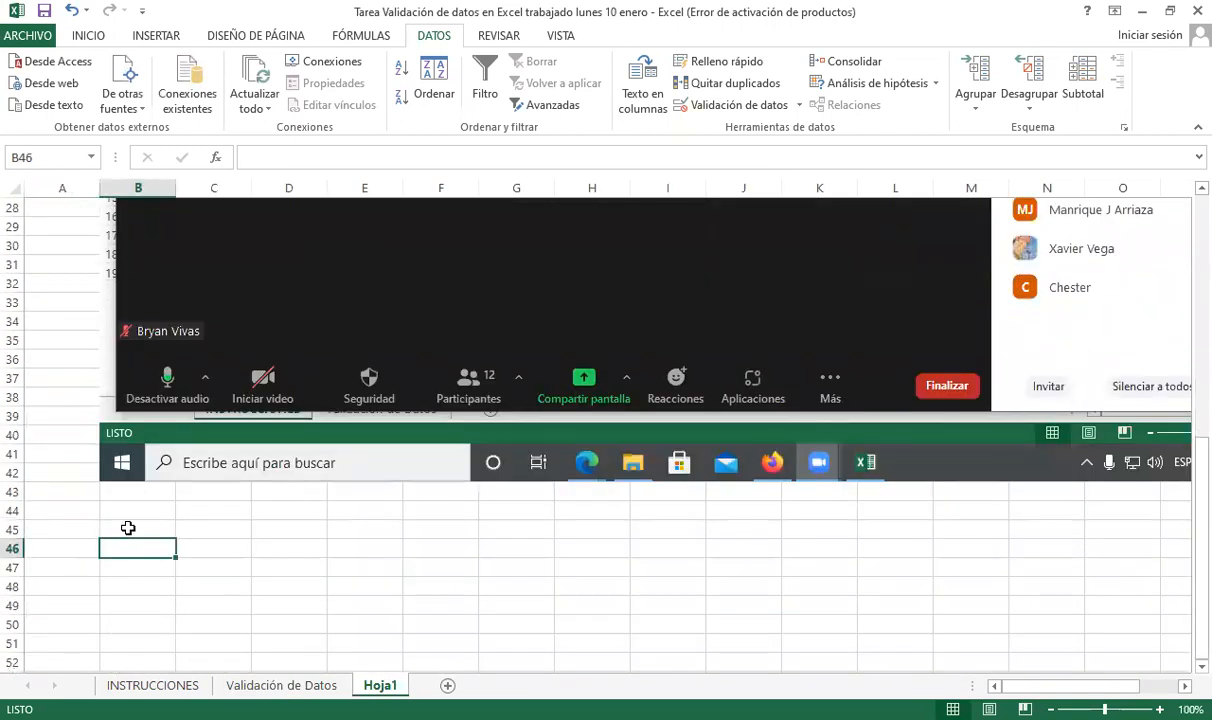
key(ctrl+v)
scroll(160, 557, down, 3)
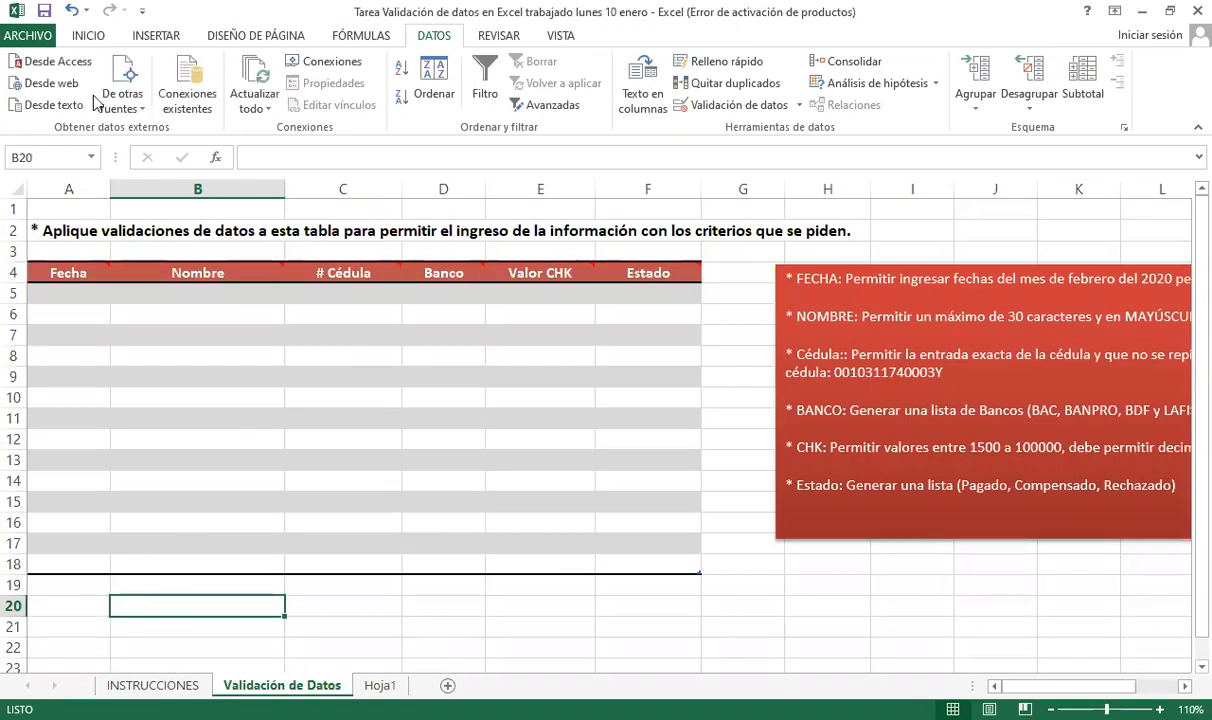
click(44, 11)
- Select the first Fecha cell A5 and set the sheet zoom to 100%
click(406, 604)
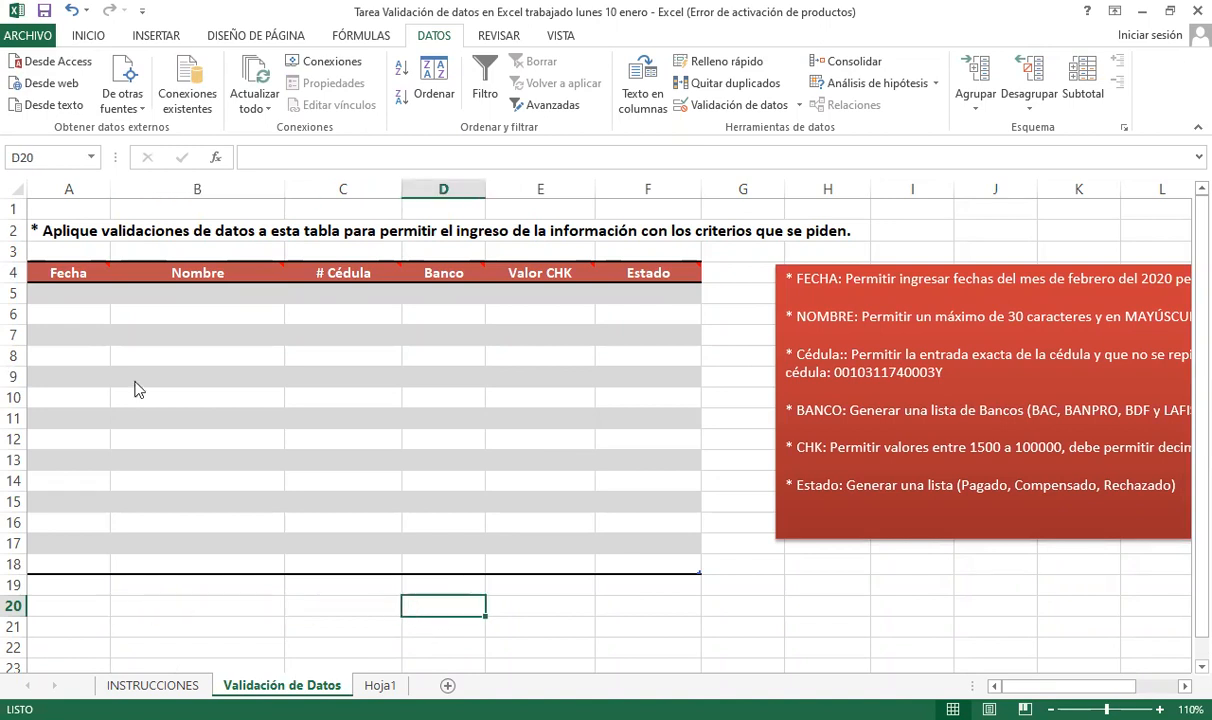
click(62, 292)
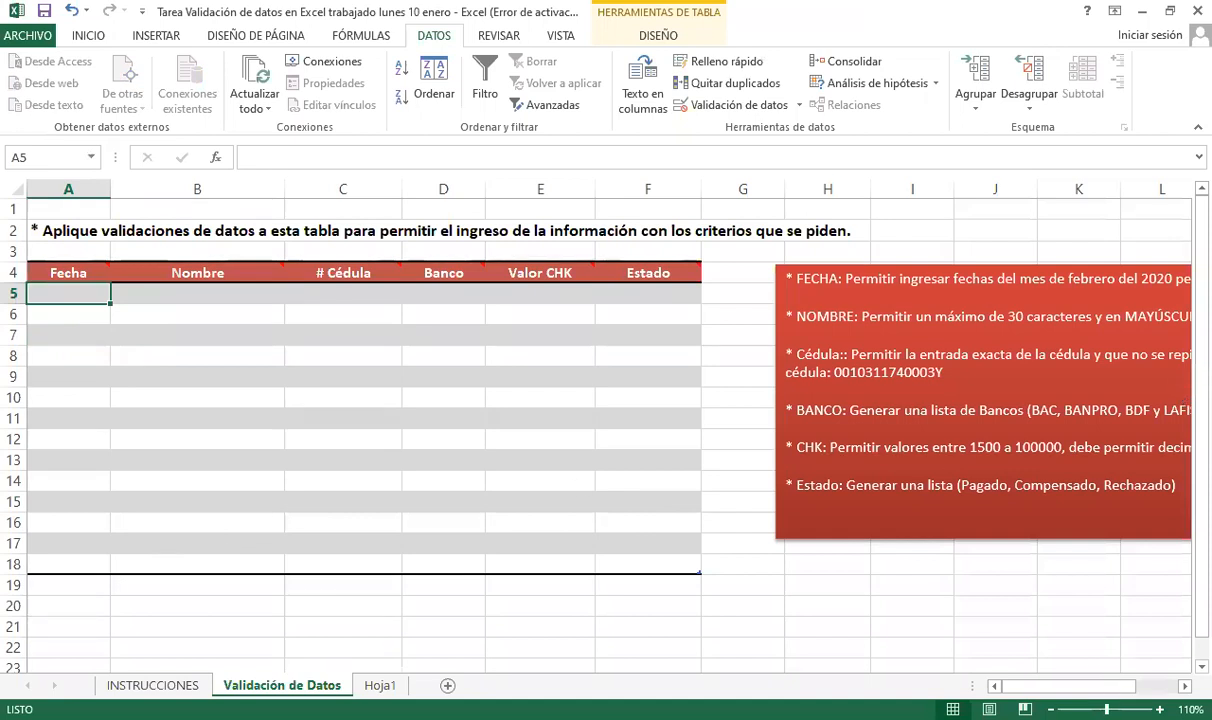
click(1050, 709)
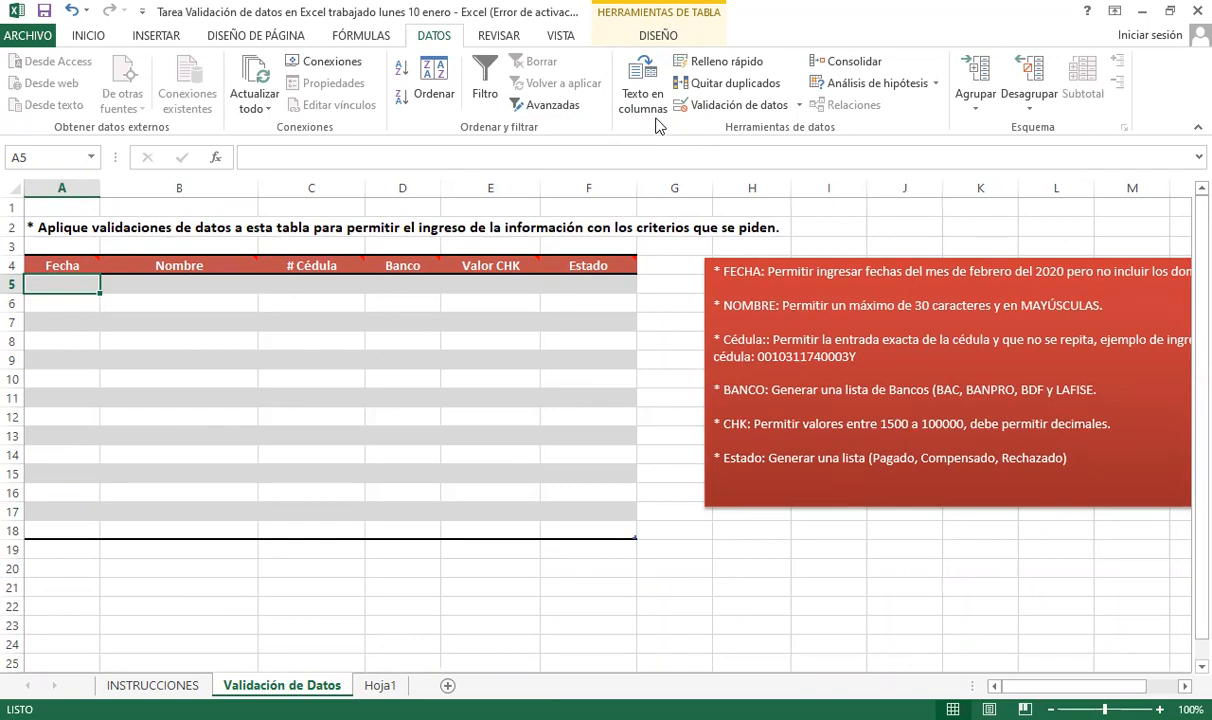
- Set A5's data validation to allow Fecha values with the entre comparison
click(720, 107)
click(336, 228)
click(419, 289)
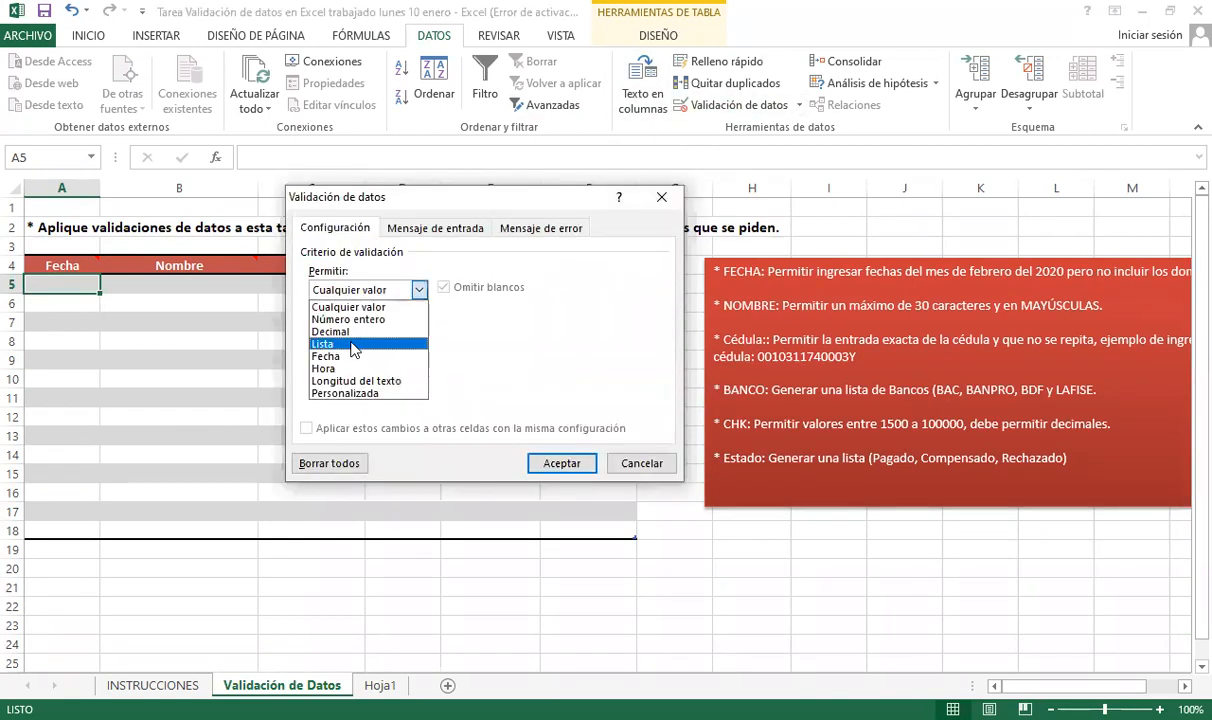
click(343, 356)
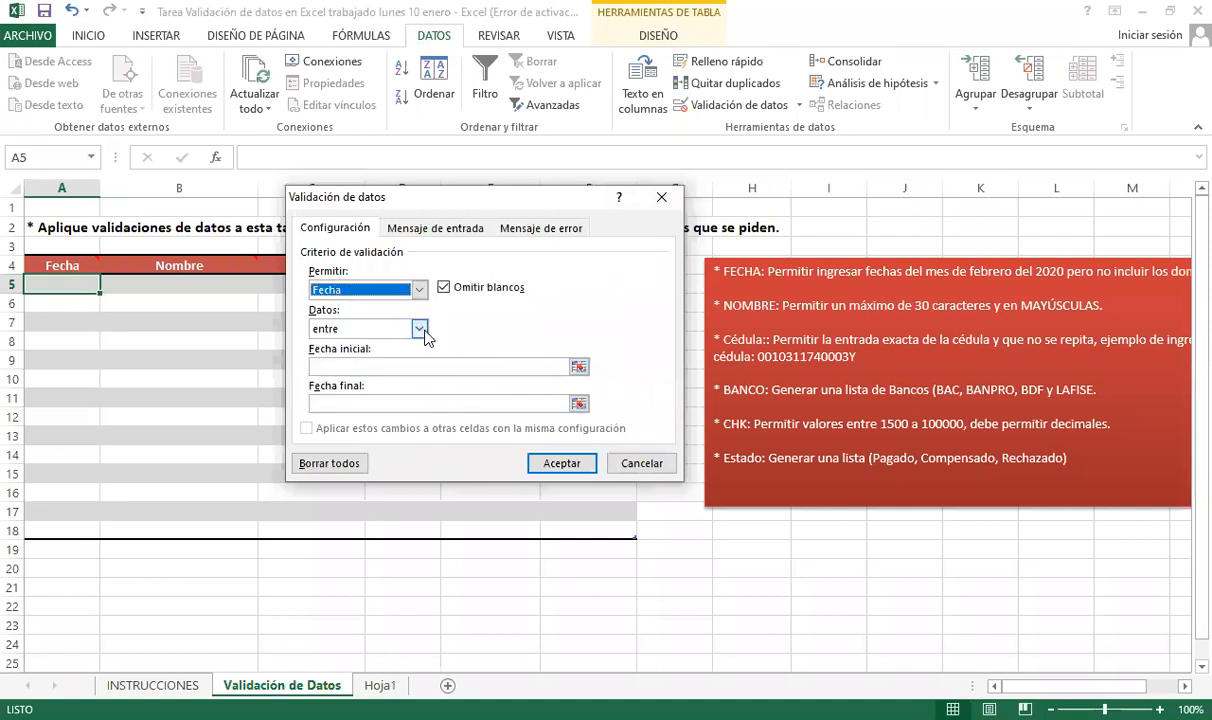
click(420, 330)
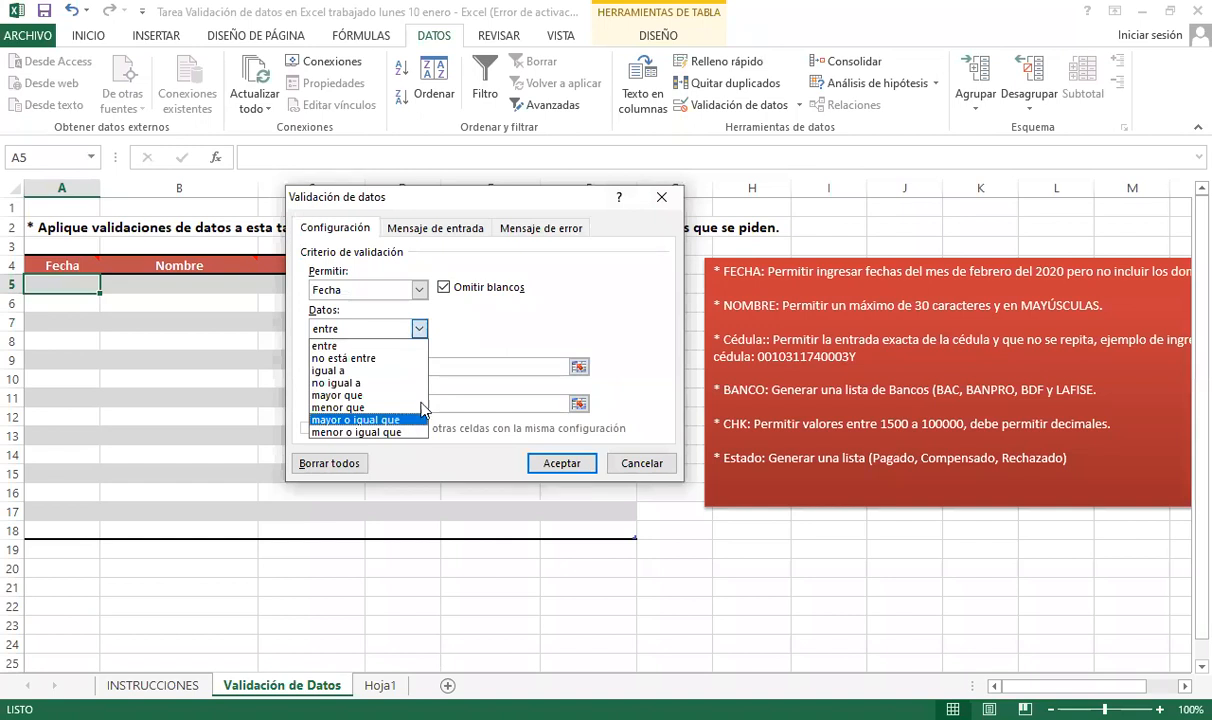
click(419, 329)
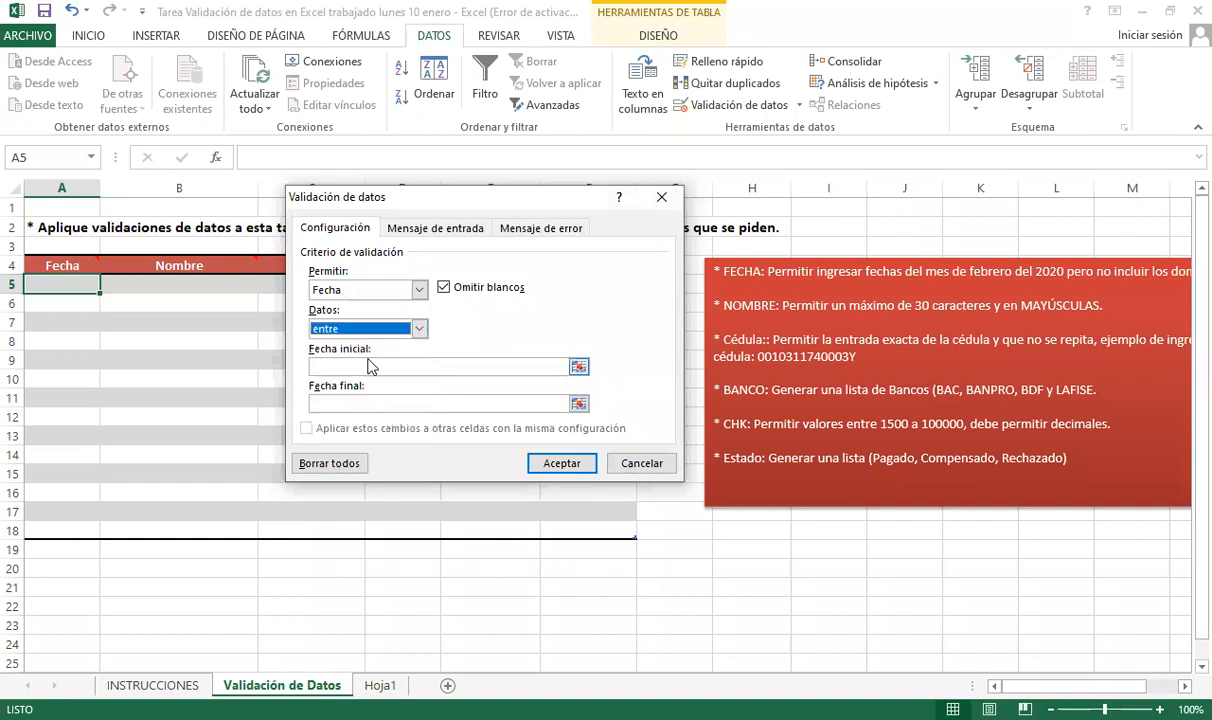
- Switch the rule to Personalizada, then cancel the dialog without saving any rule
drag(402, 193, 322, 170)
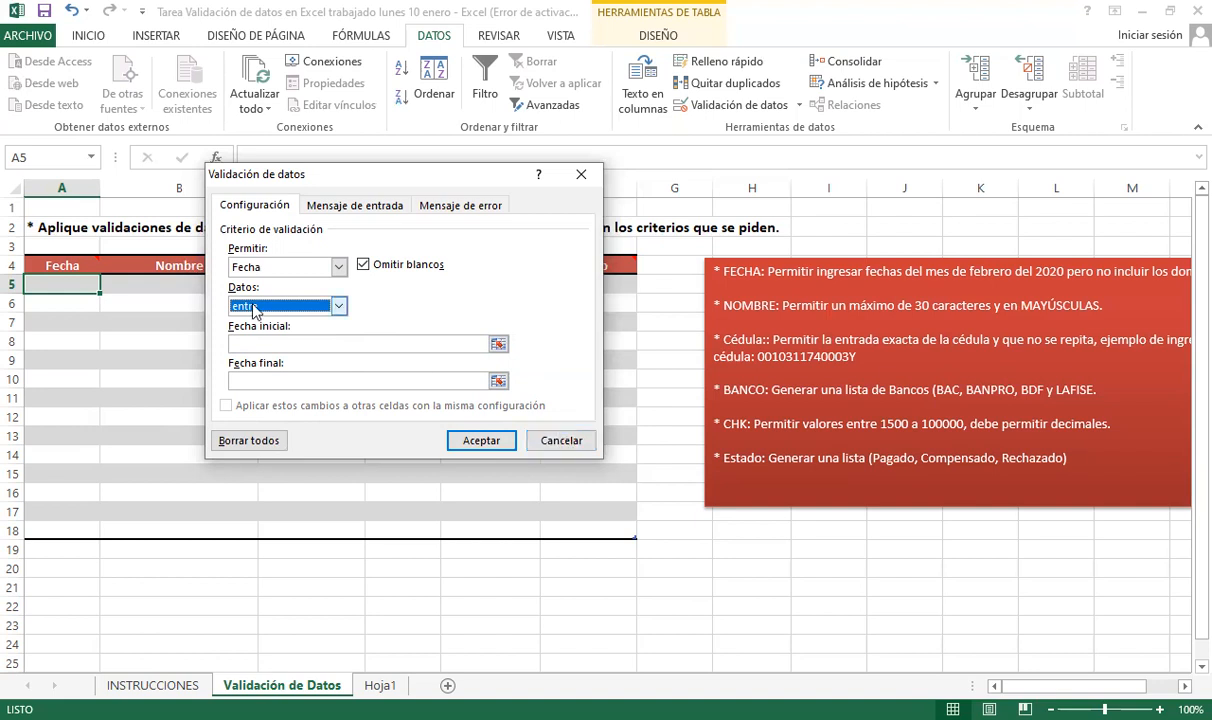
click(330, 266)
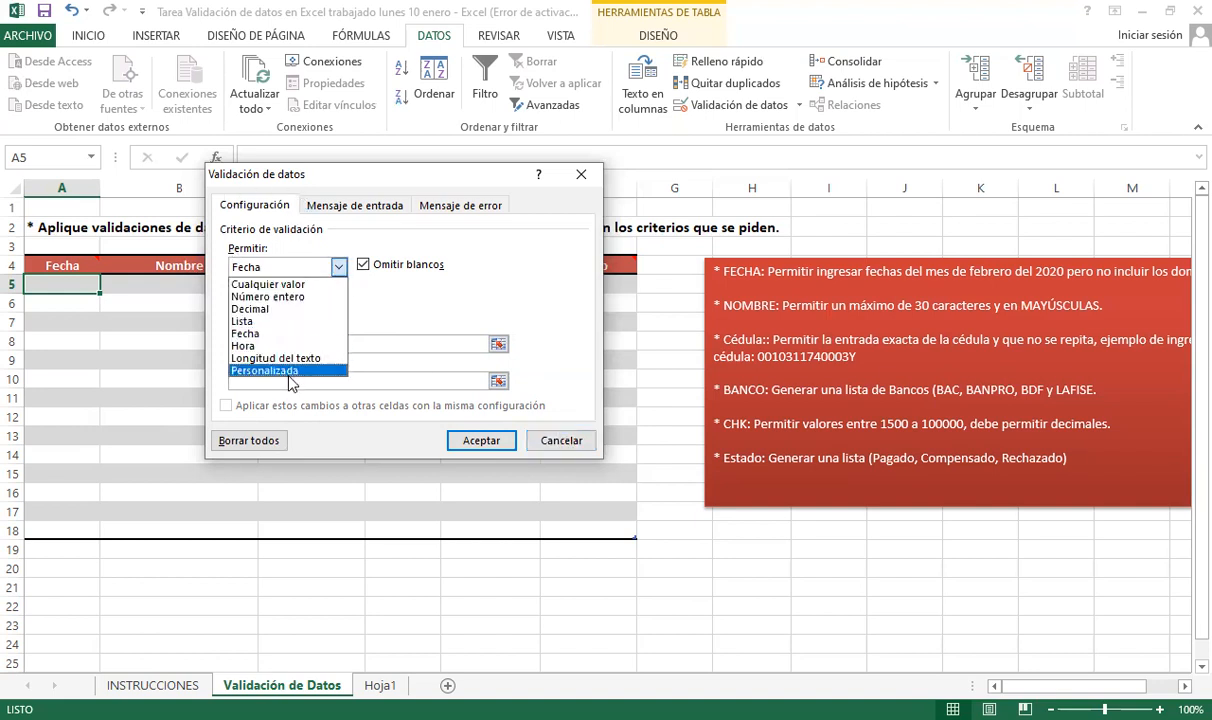
click(296, 371)
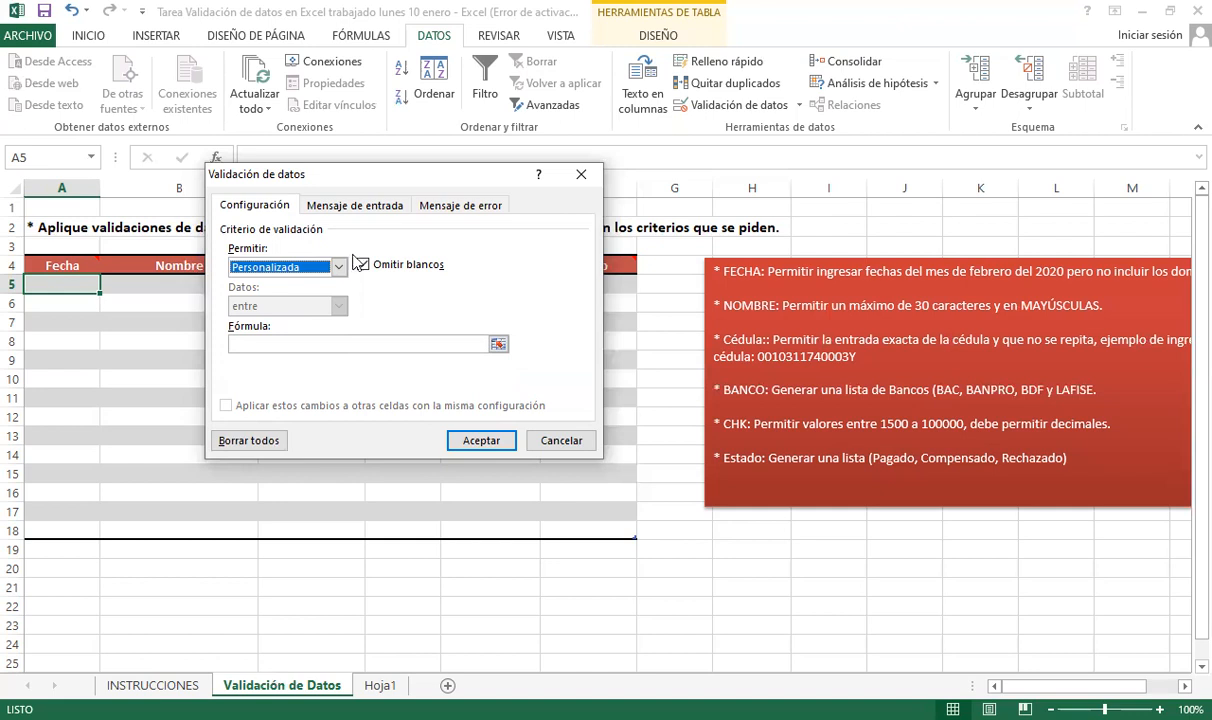
click(562, 441)
click(595, 584)
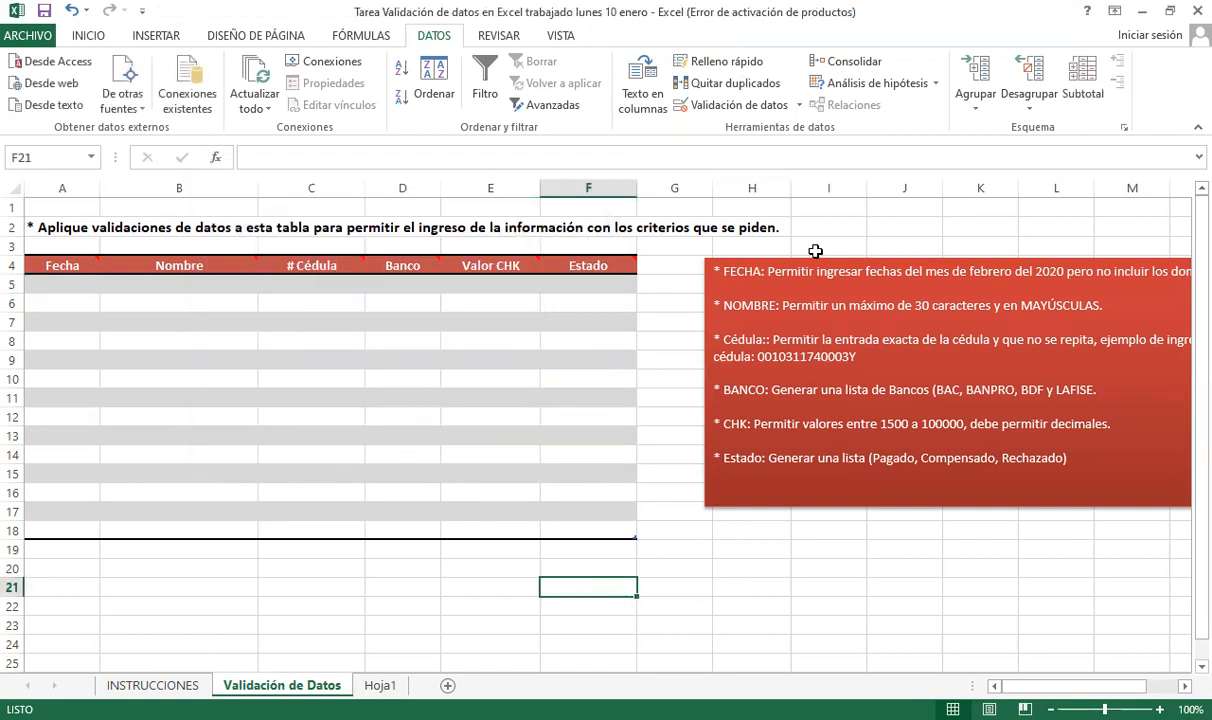
- Enter today's date, 10/1/2022, in cell B20 with Ctrl+;
click(485, 564)
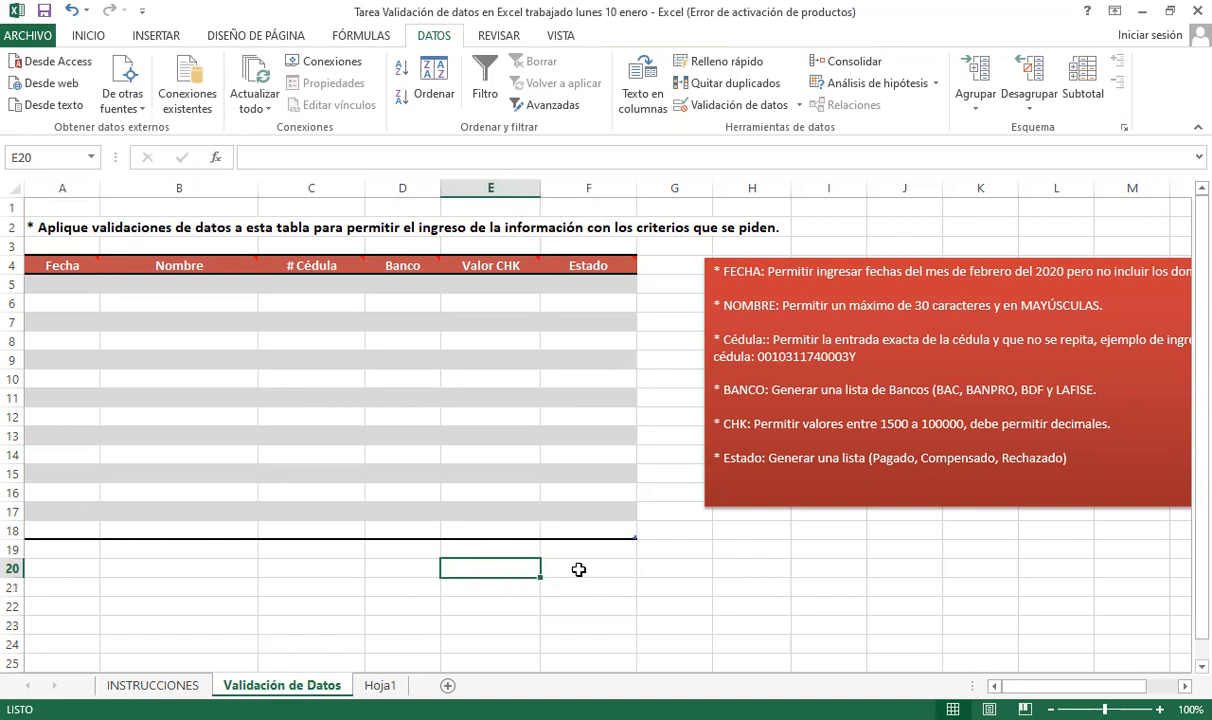
key(Right)
key(Left)
key(Left)
key(Left)
key(Right)
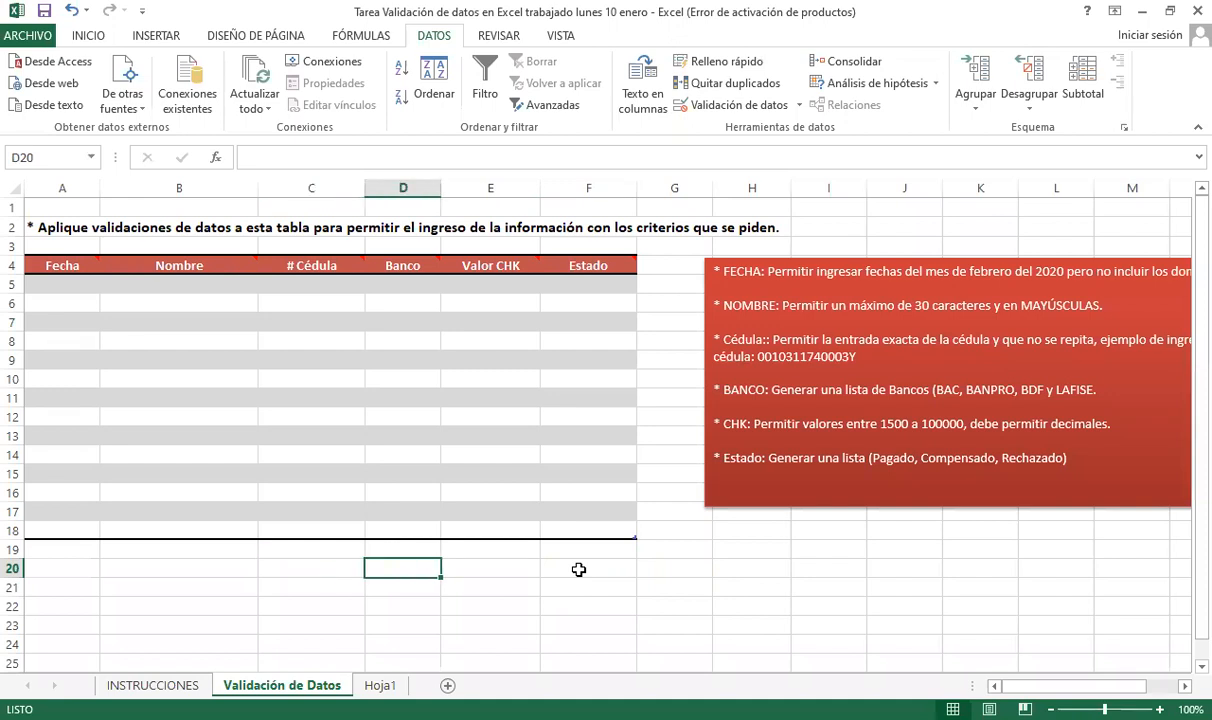
text(+a)
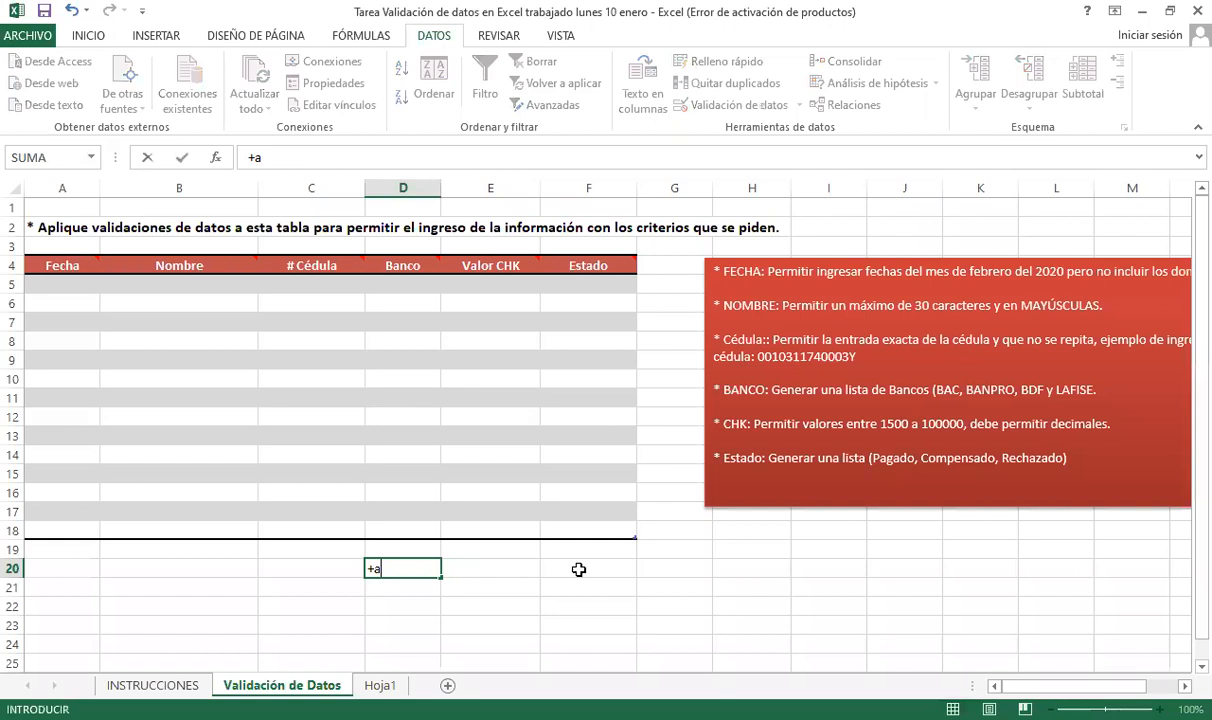
key(Escape)
key(Left)
key(Left)
key(Right)
key(Left)
key(ctrl+semicolon)
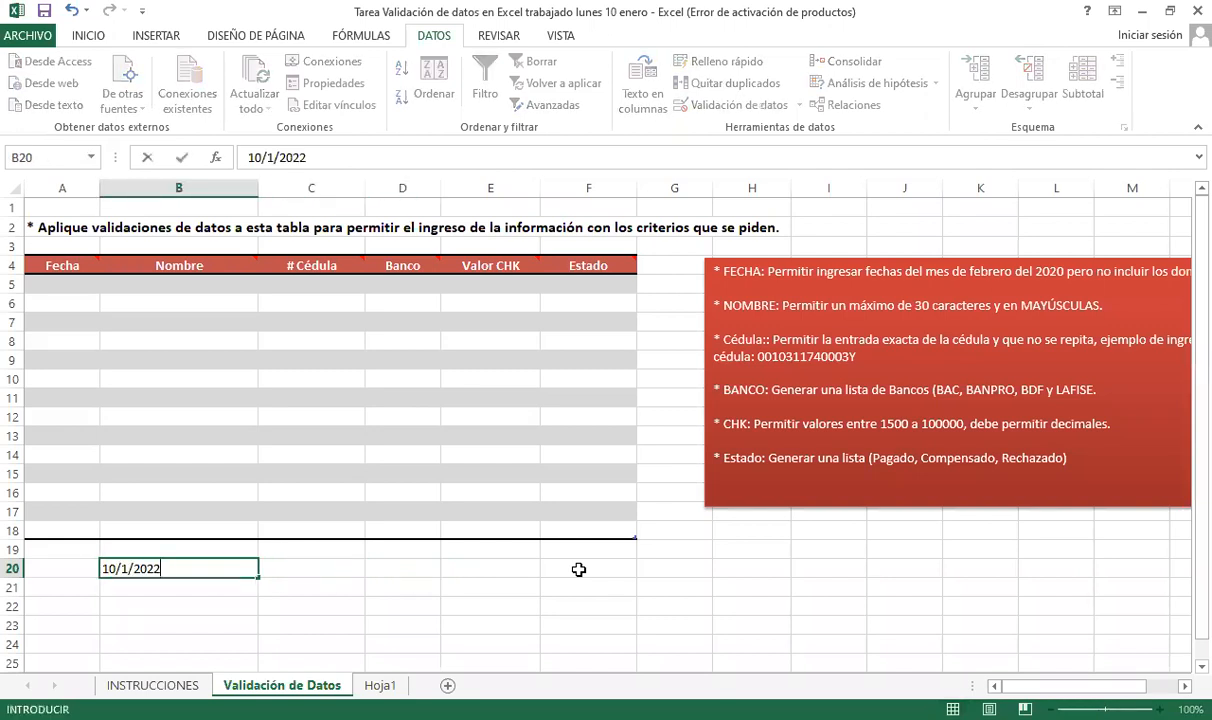
key(Tab)
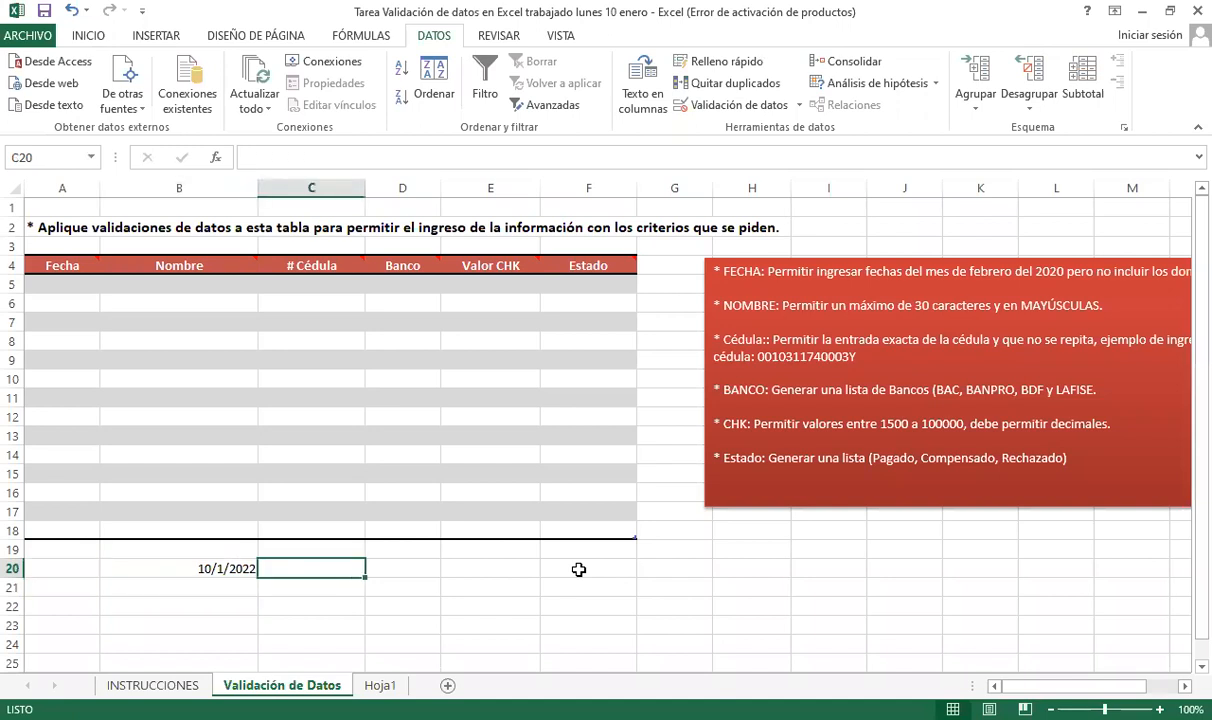
- Put =+AÑO(B20) in C20 so it returns the year 2022
text(+)
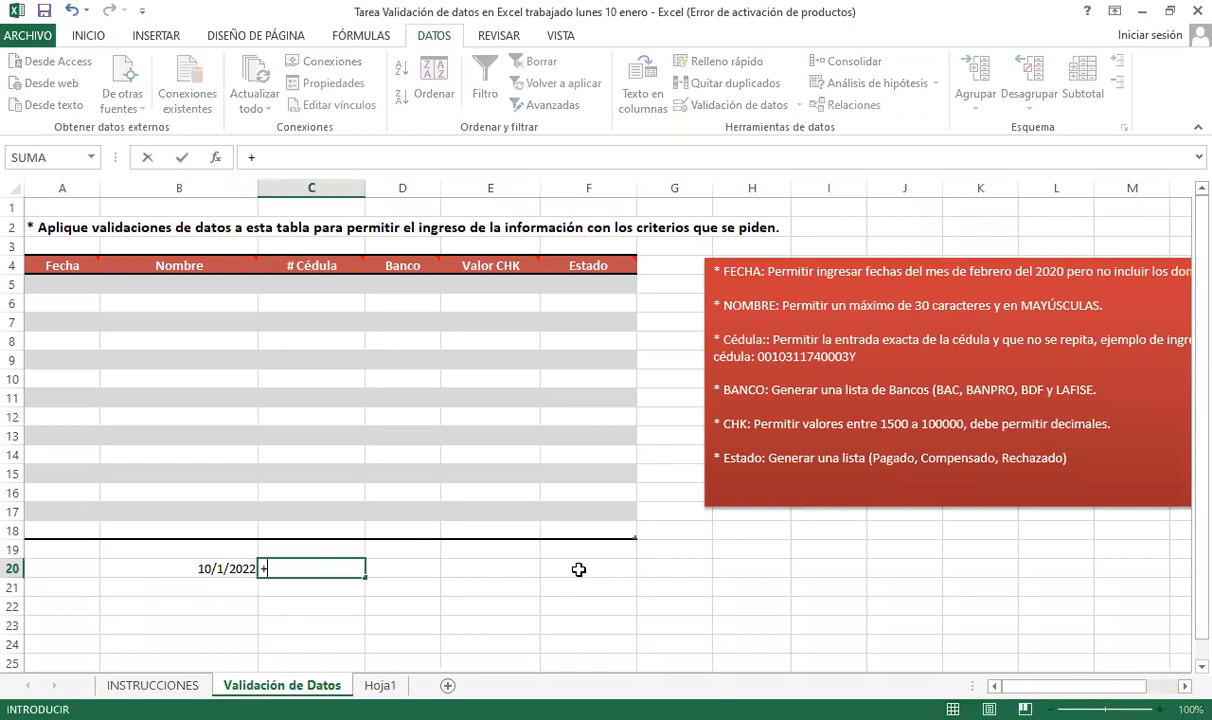
text(AÑO()
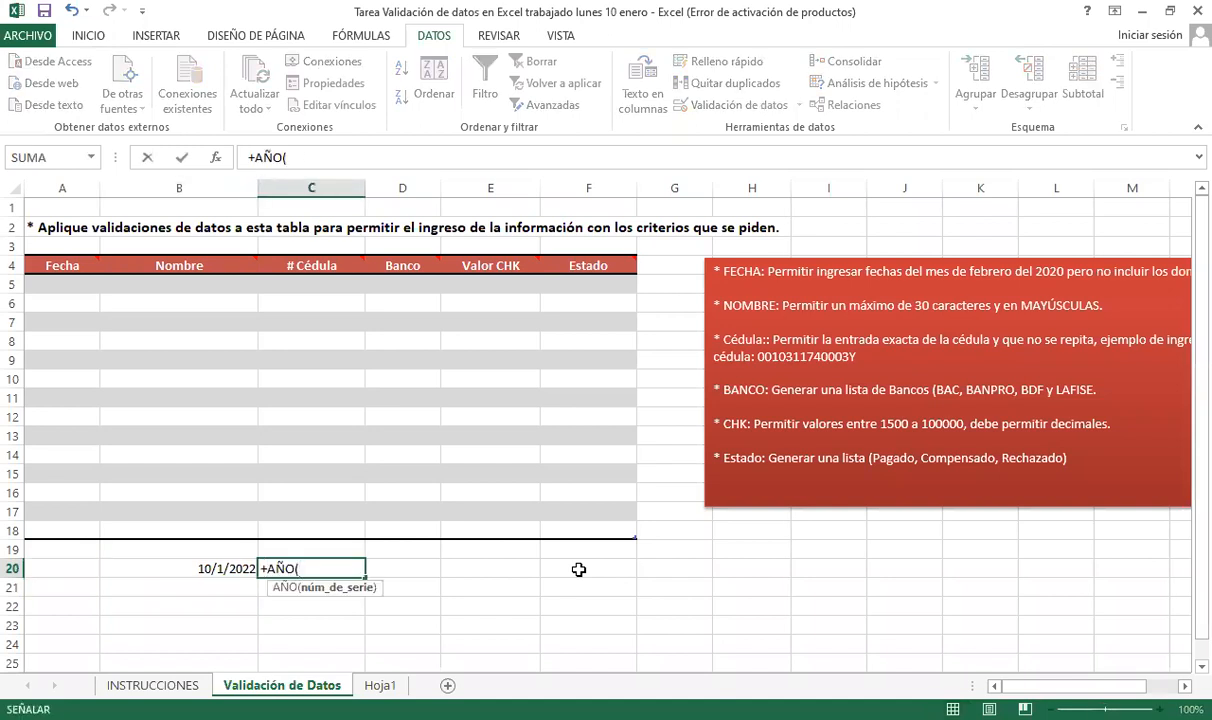
key(Left)
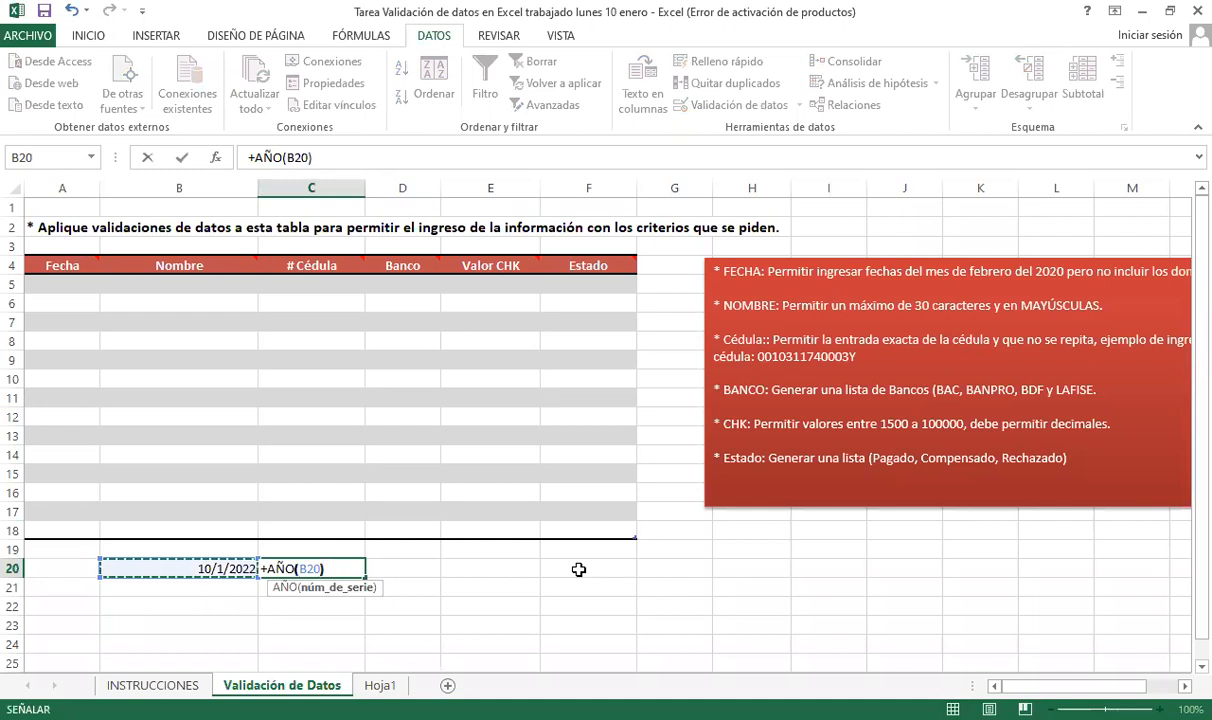
text())
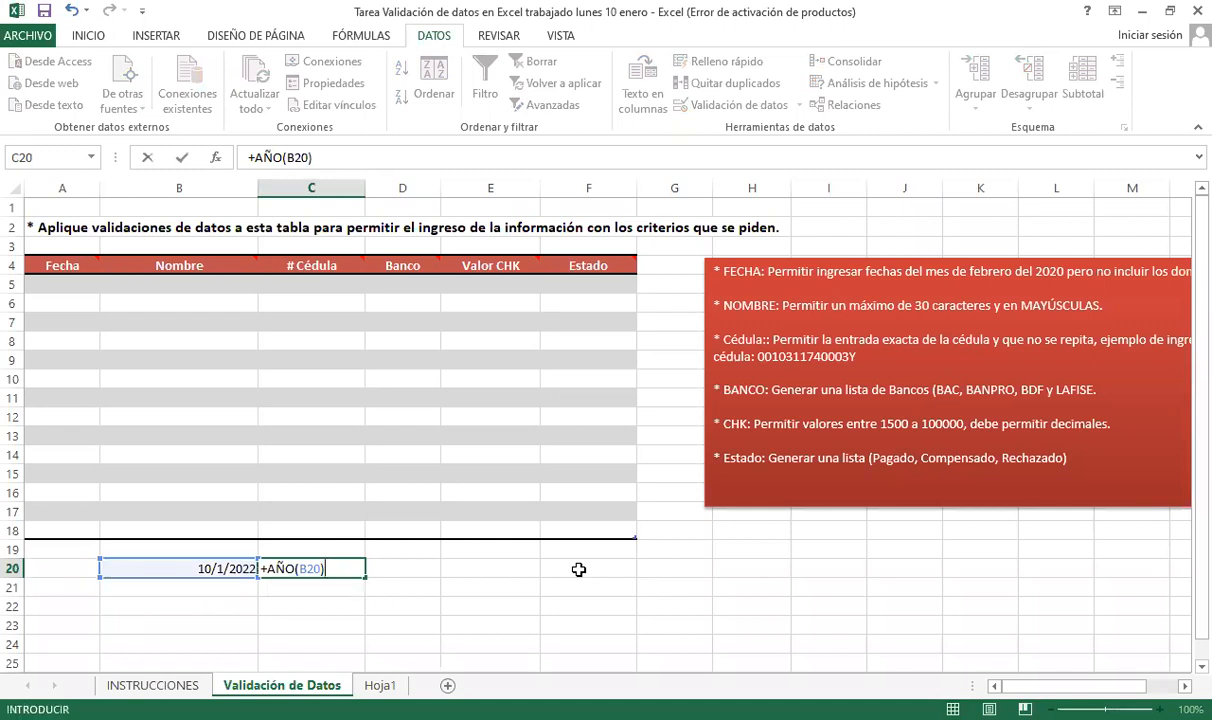
key(ctrl+Return)
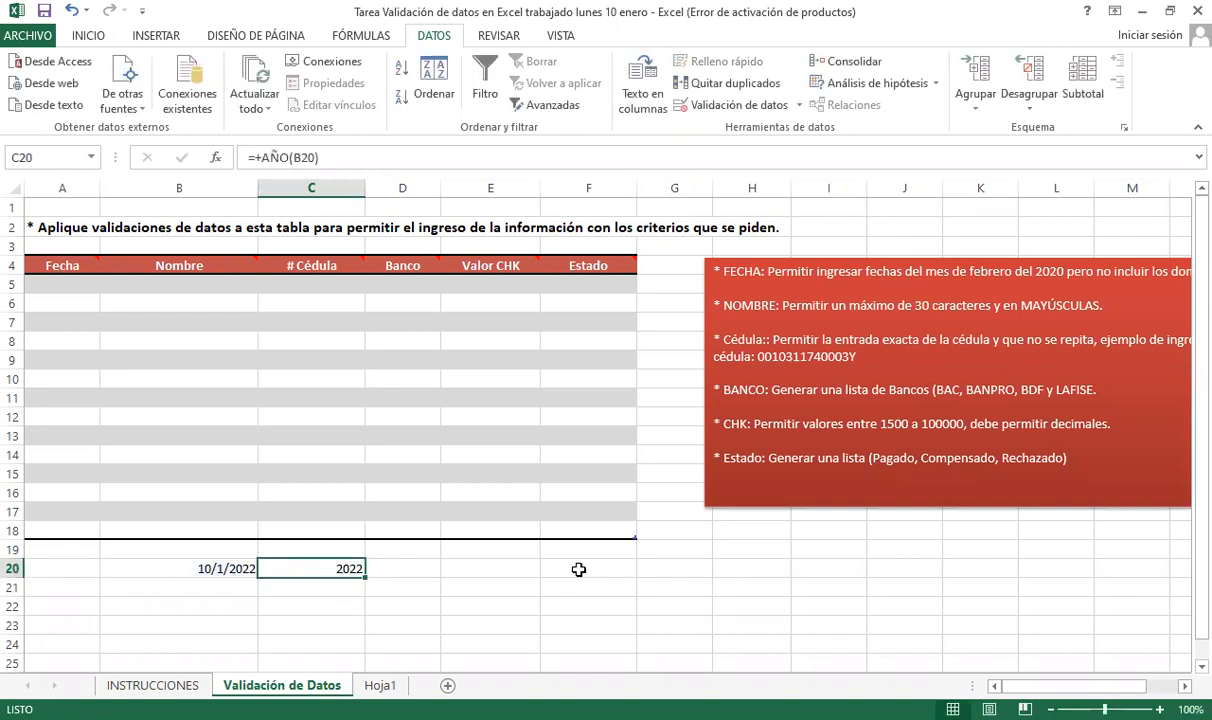
key(F2)
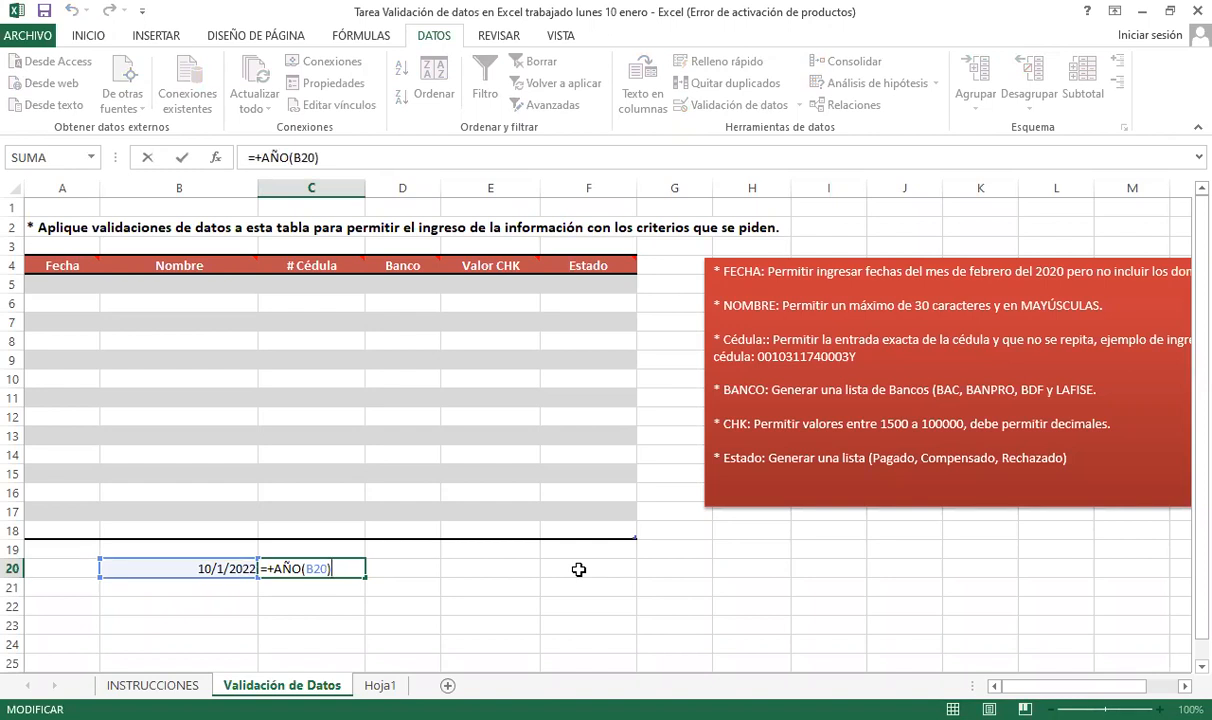
key(Return)
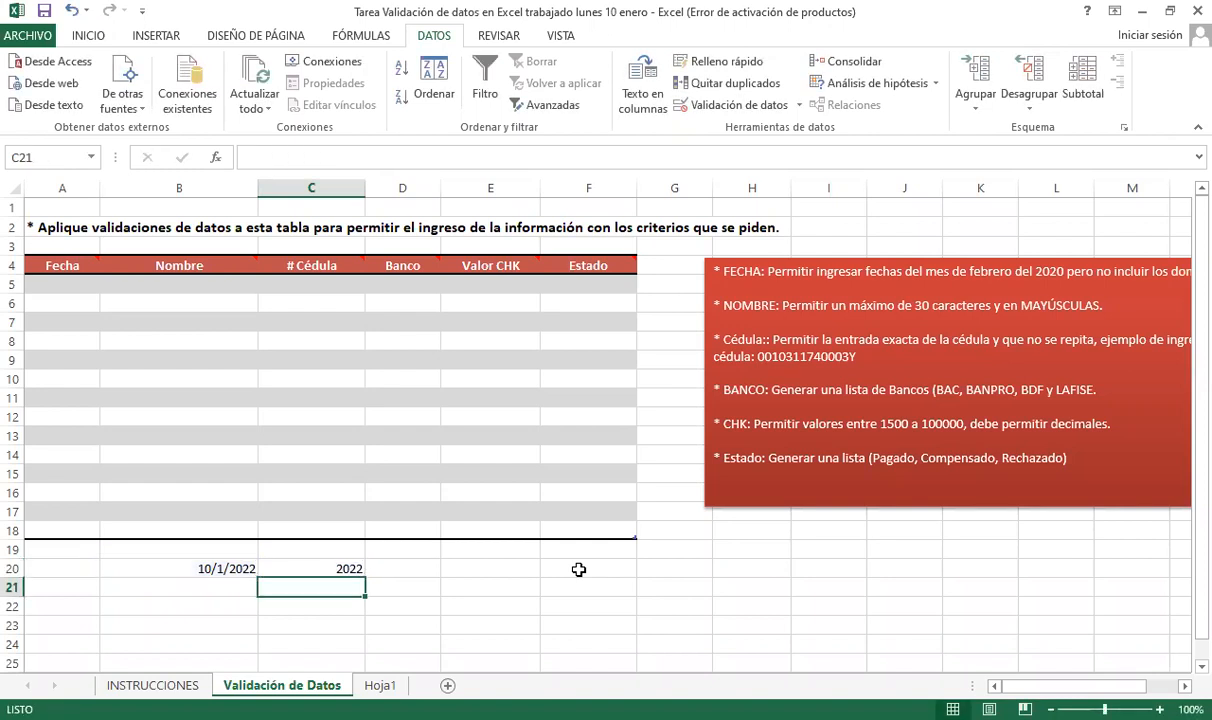
- Add =+MES(B20) in C21 returning month 1, and review both test formulas
text(+)
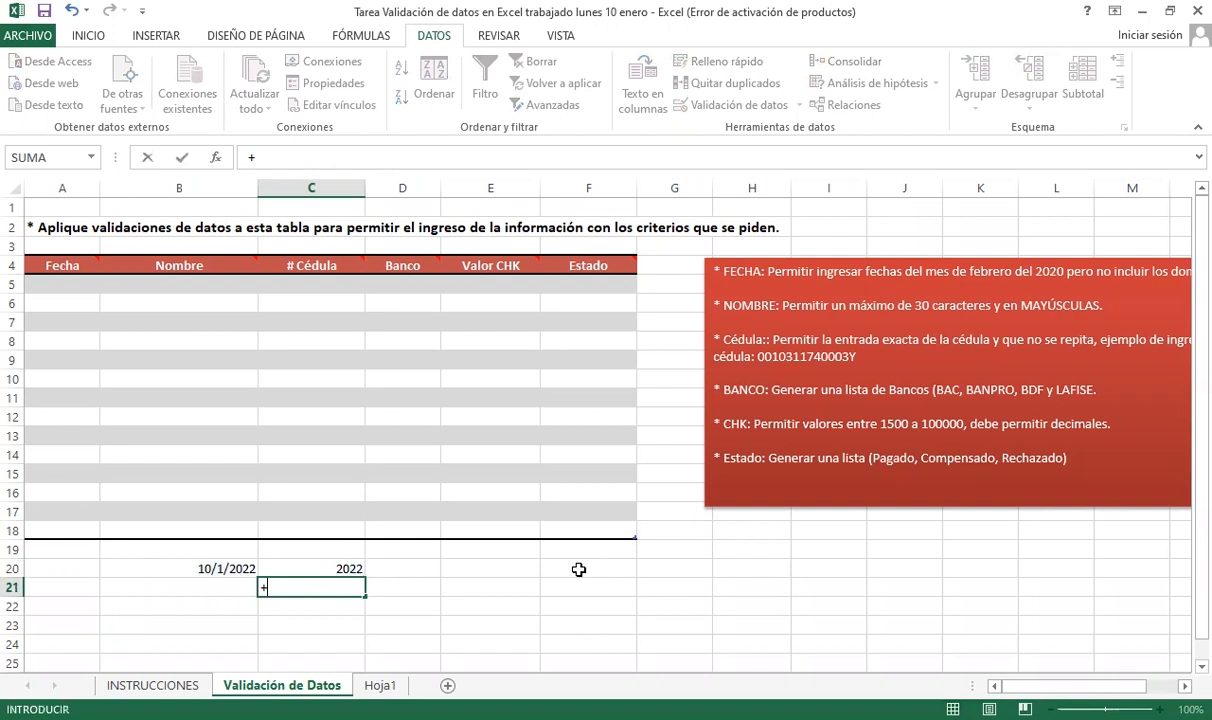
text(mes)
key(Tab)
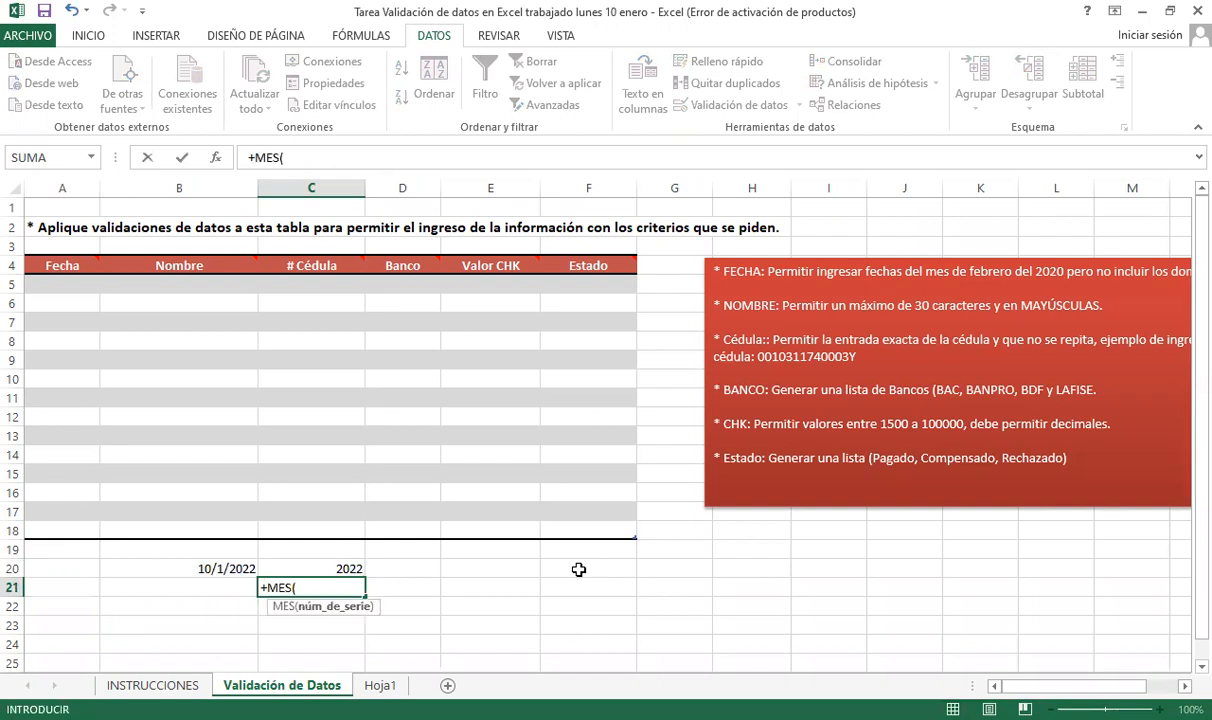
click(200, 568)
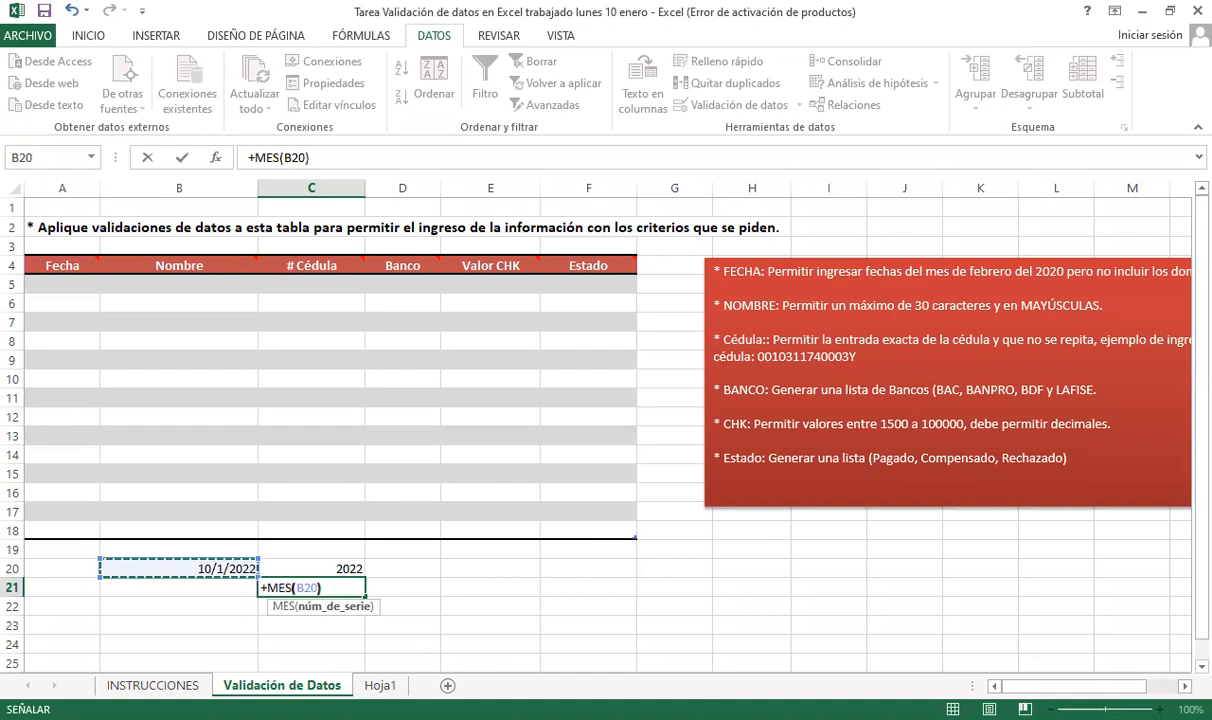
text())
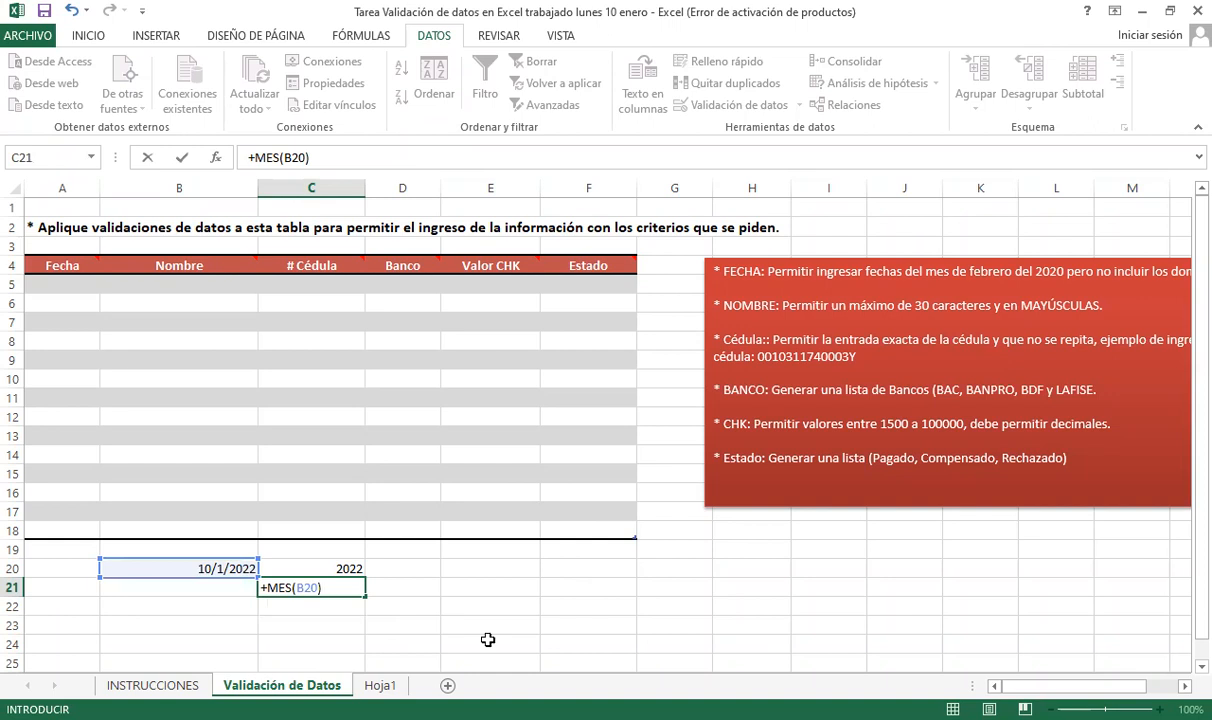
click(351, 583)
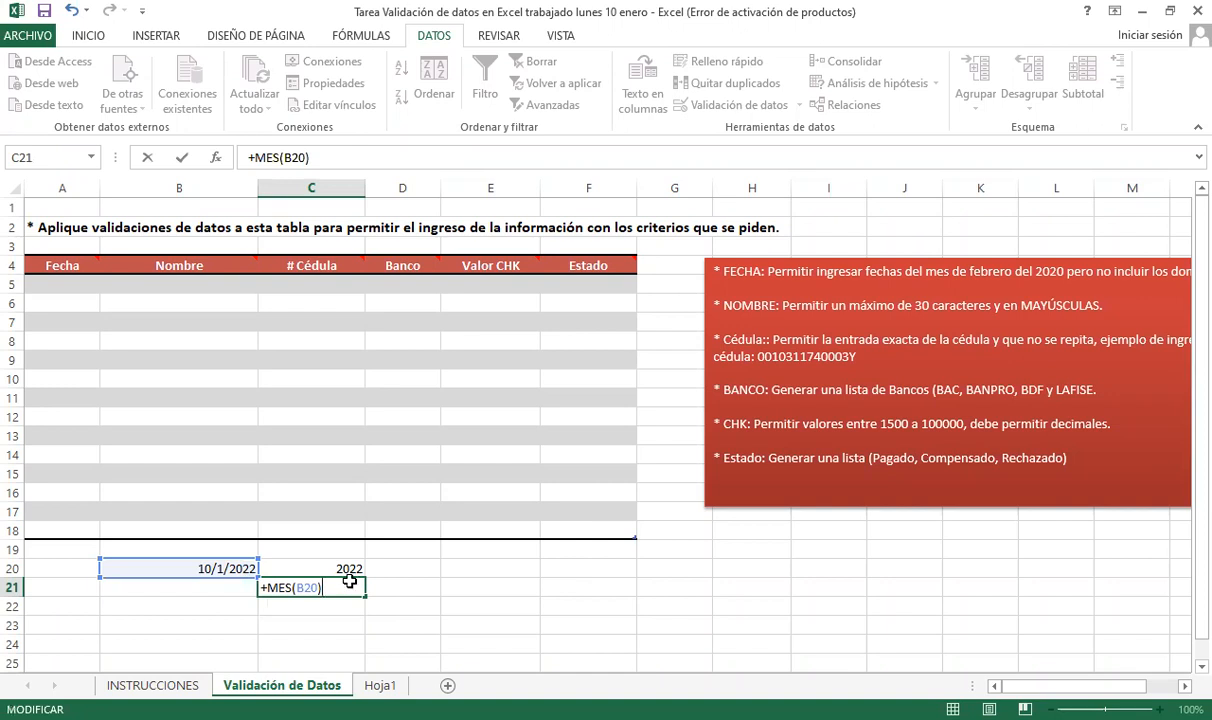
key(Return)
click(350, 568)
click(330, 590)
click(340, 567)
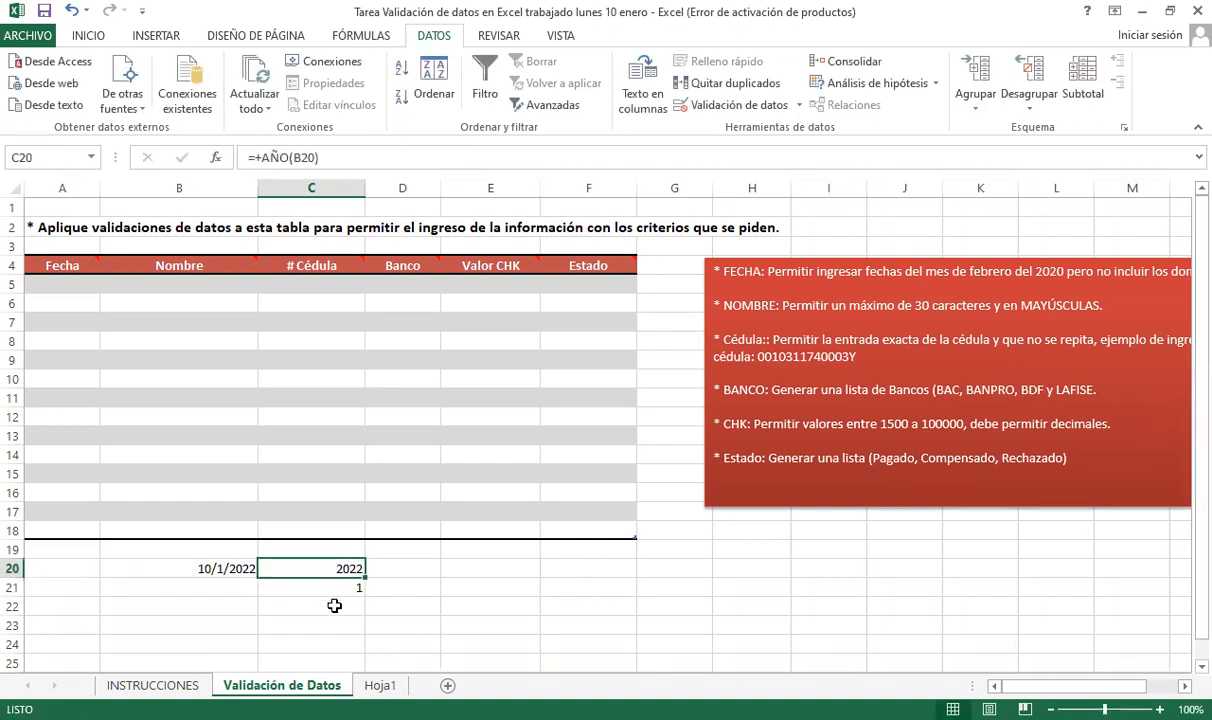
click(336, 586)
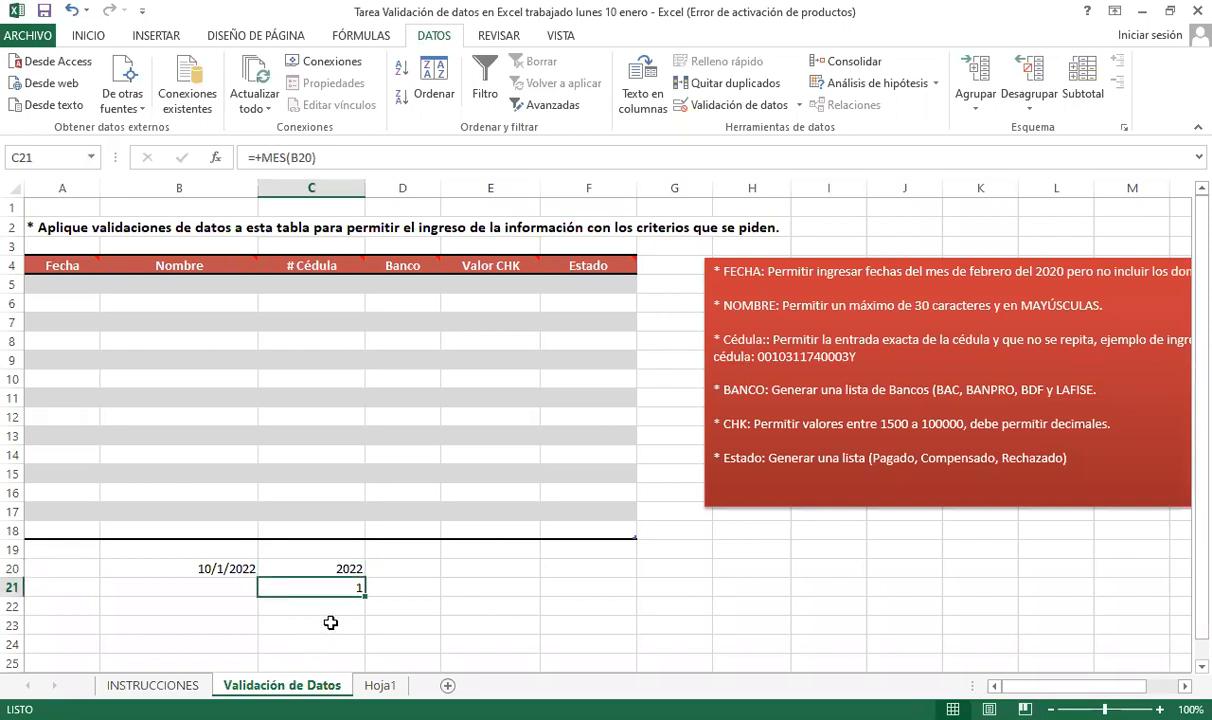
key(Down)
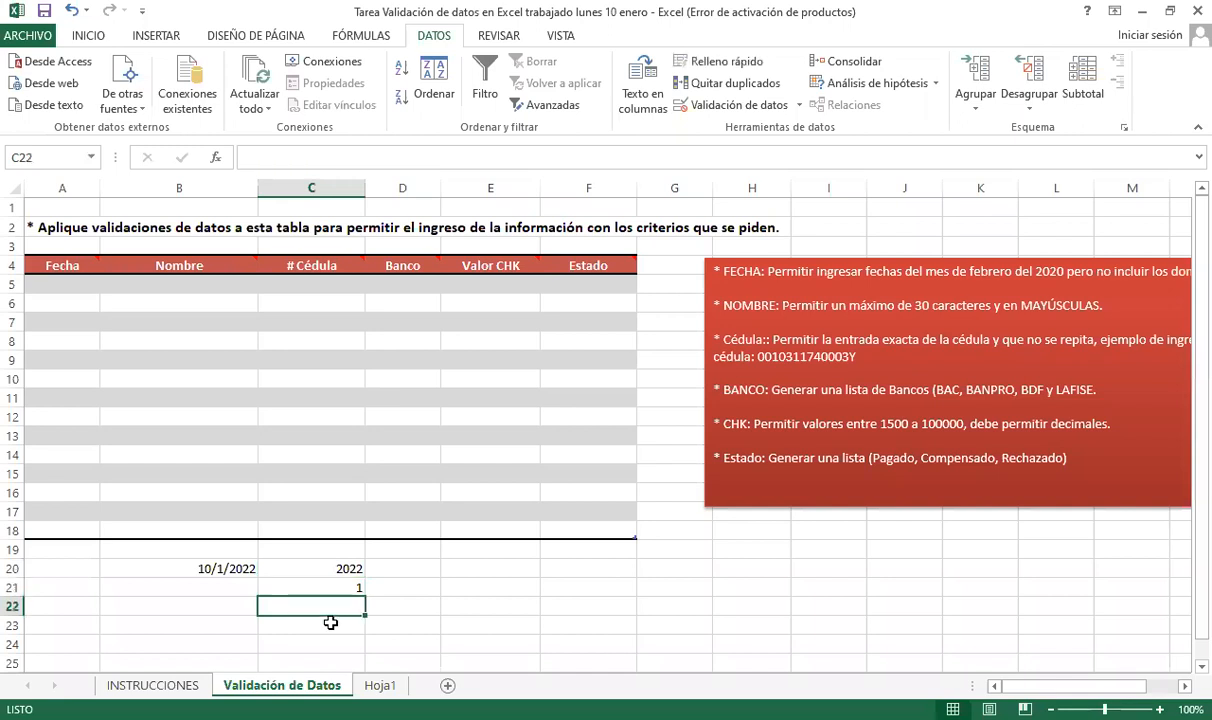
- Enter =+DIASEM(B20;2) in C22 to get the Monday-first weekday number
text(+)
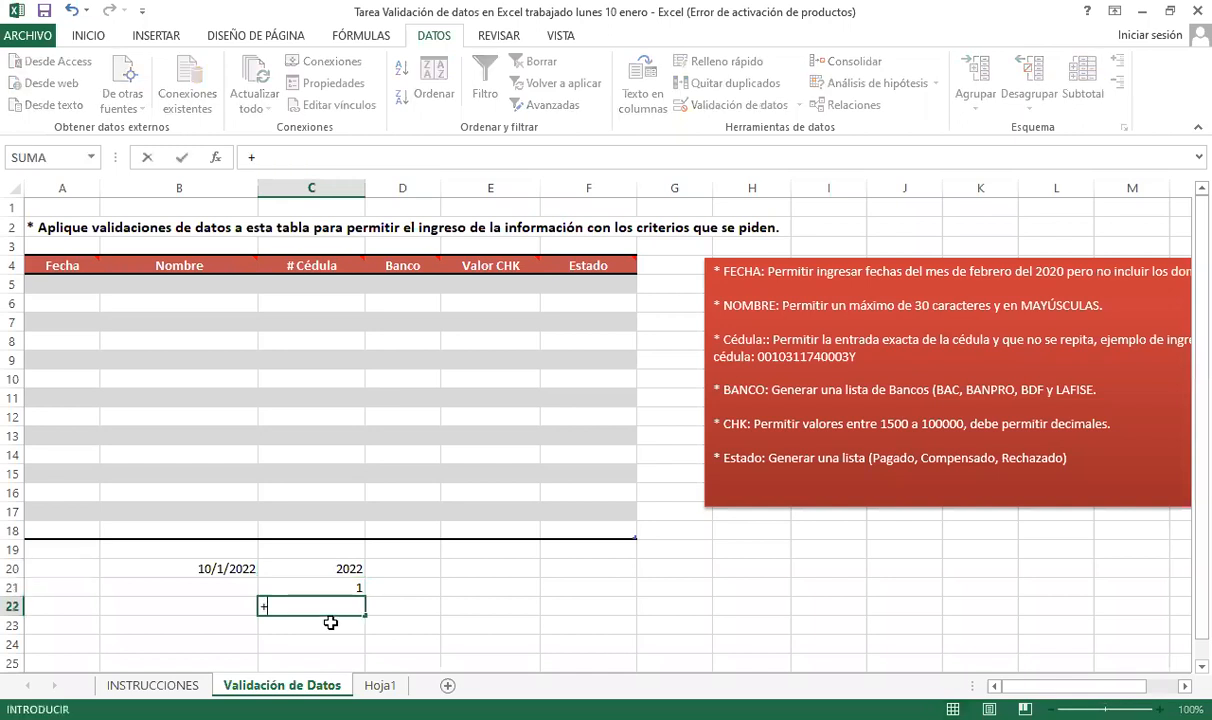
text(dia)
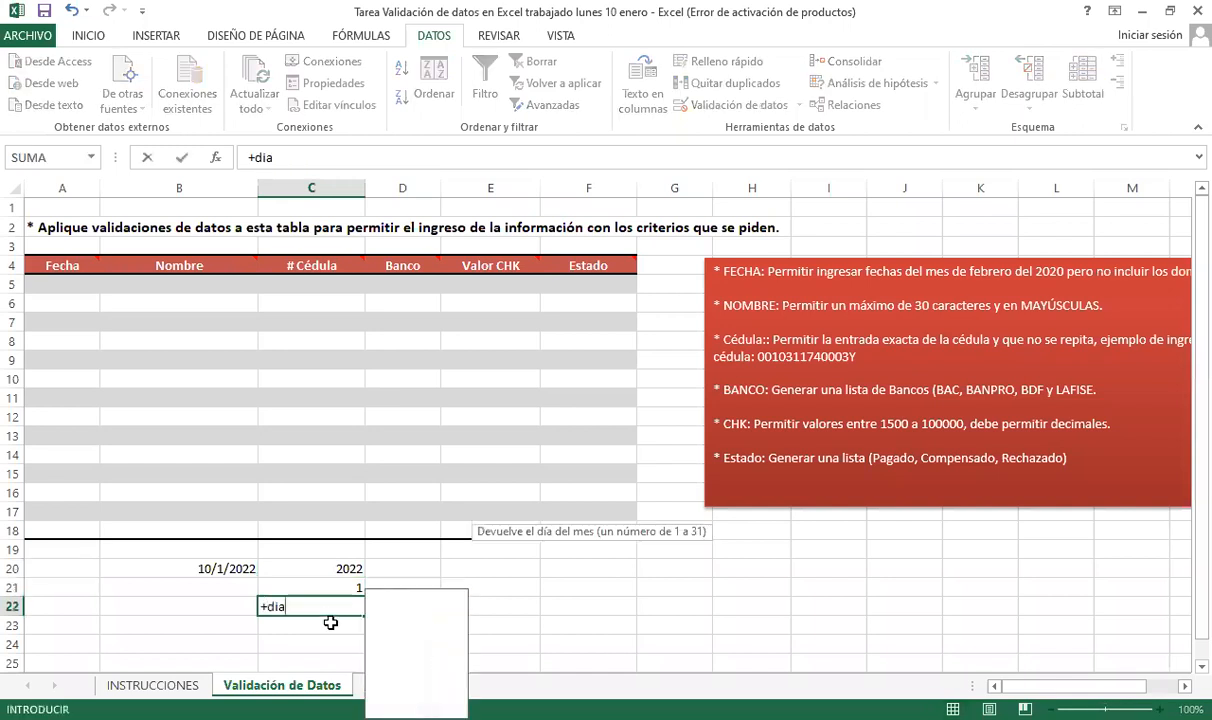
text(se)
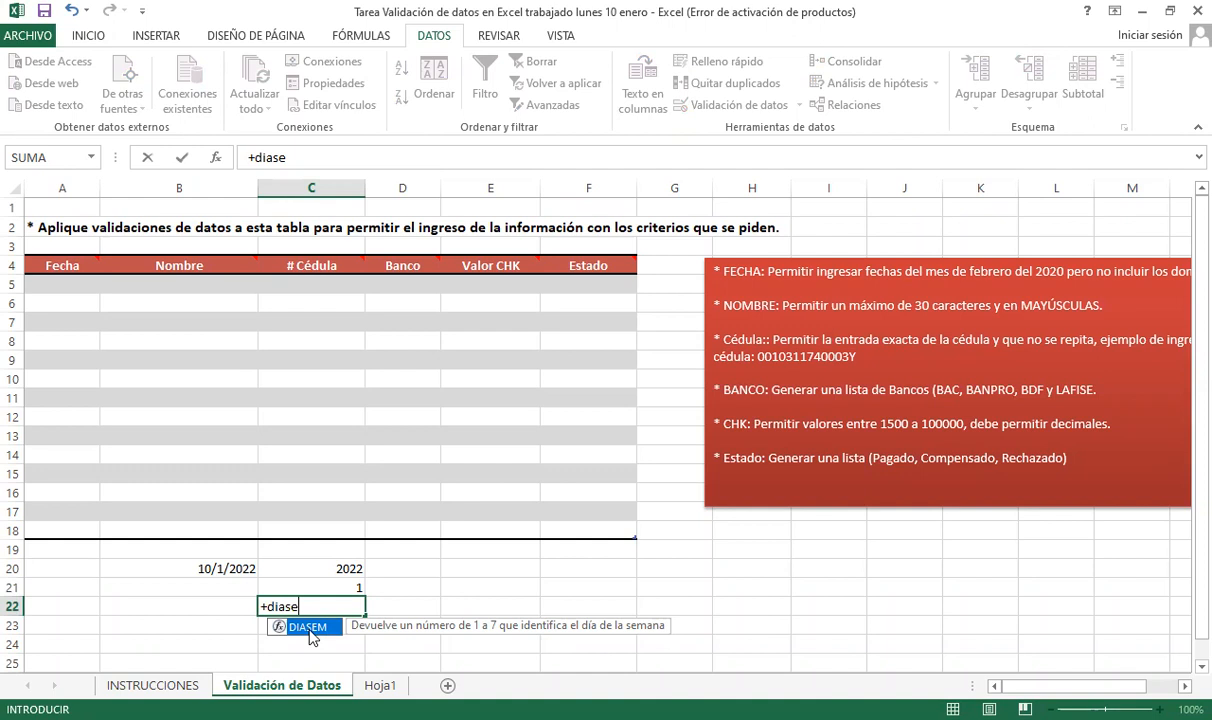
key(Tab)
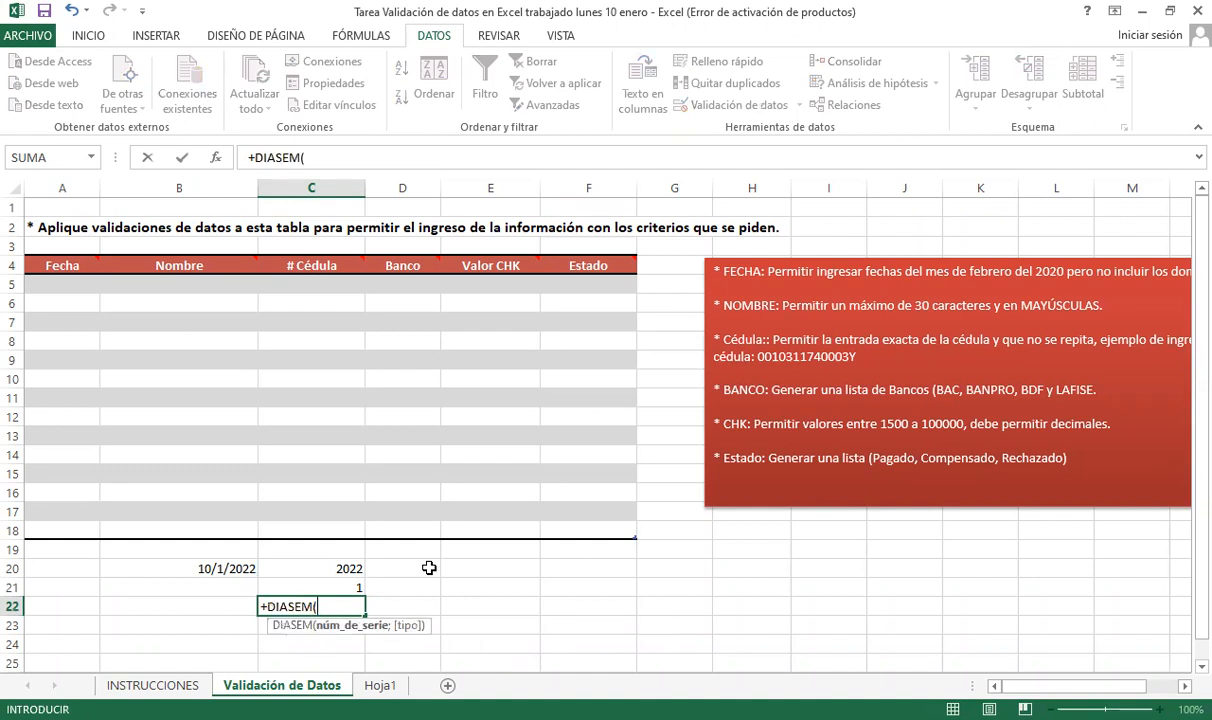
click(225, 568)
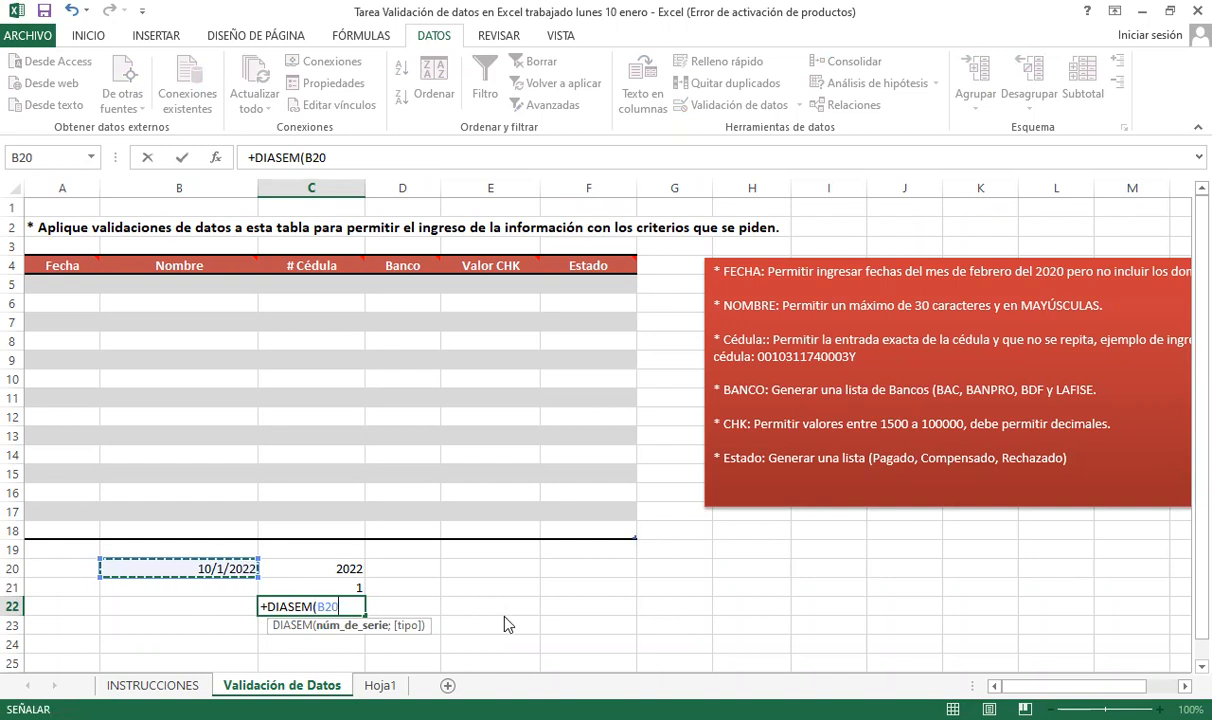
text(;)
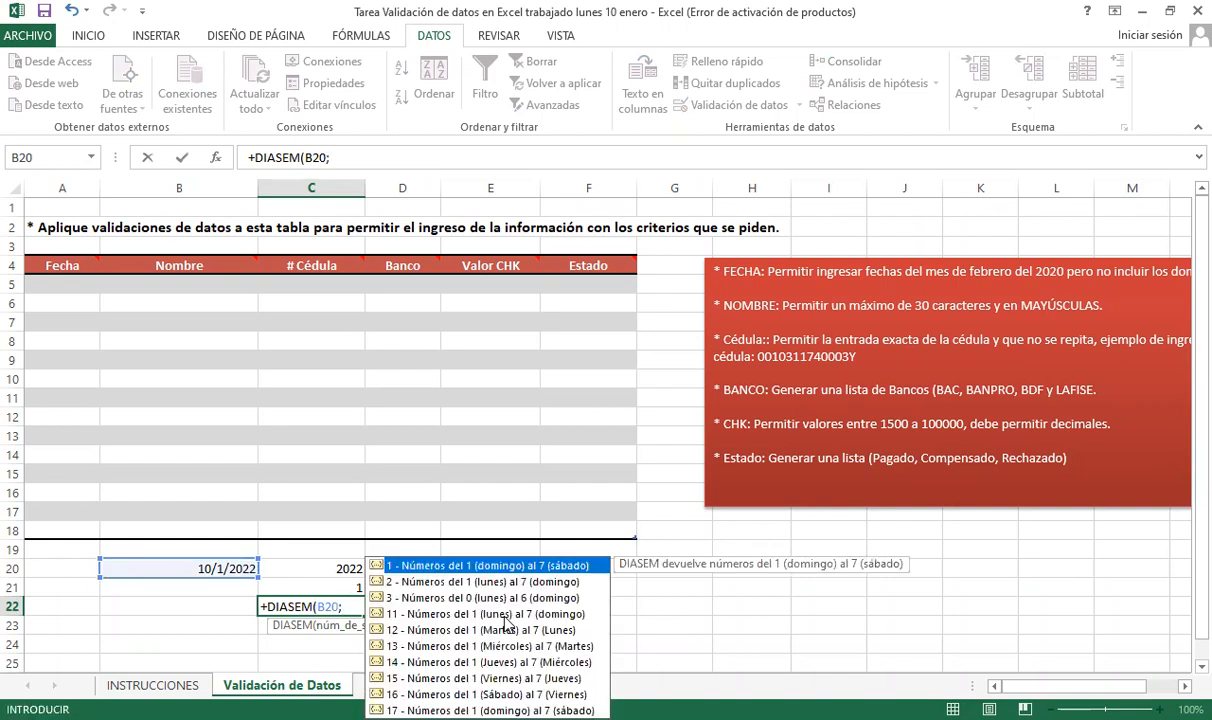
key(Down)
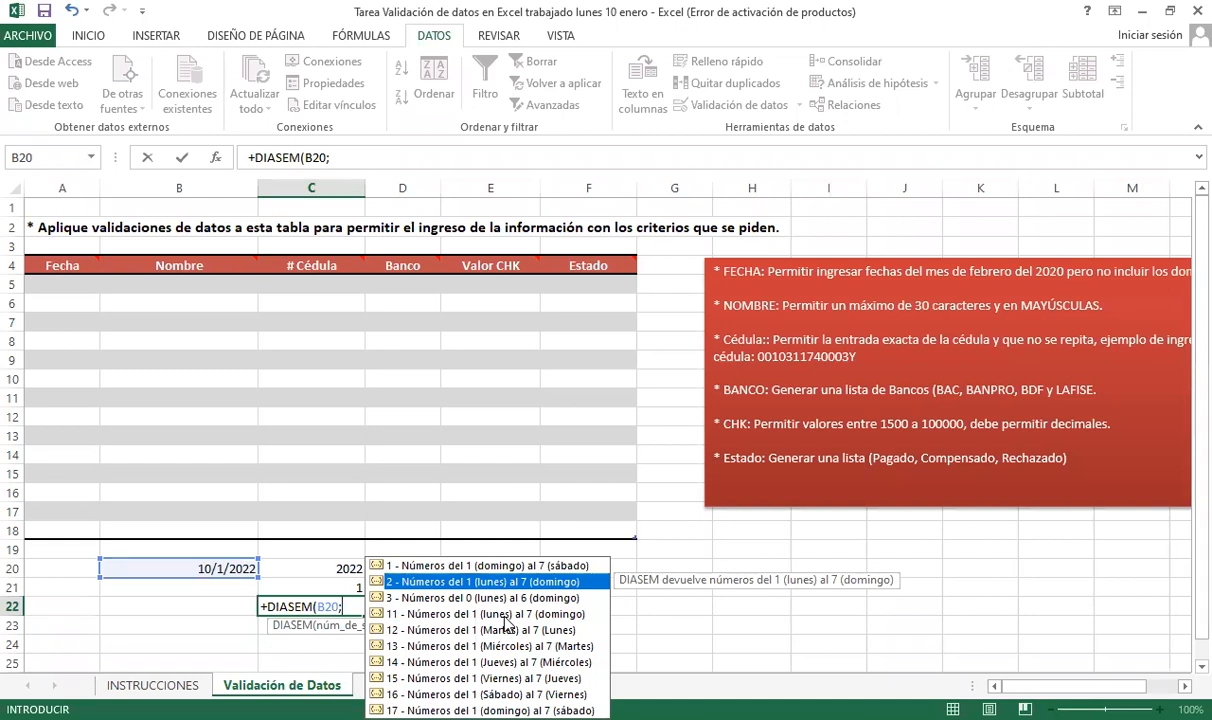
text(2)
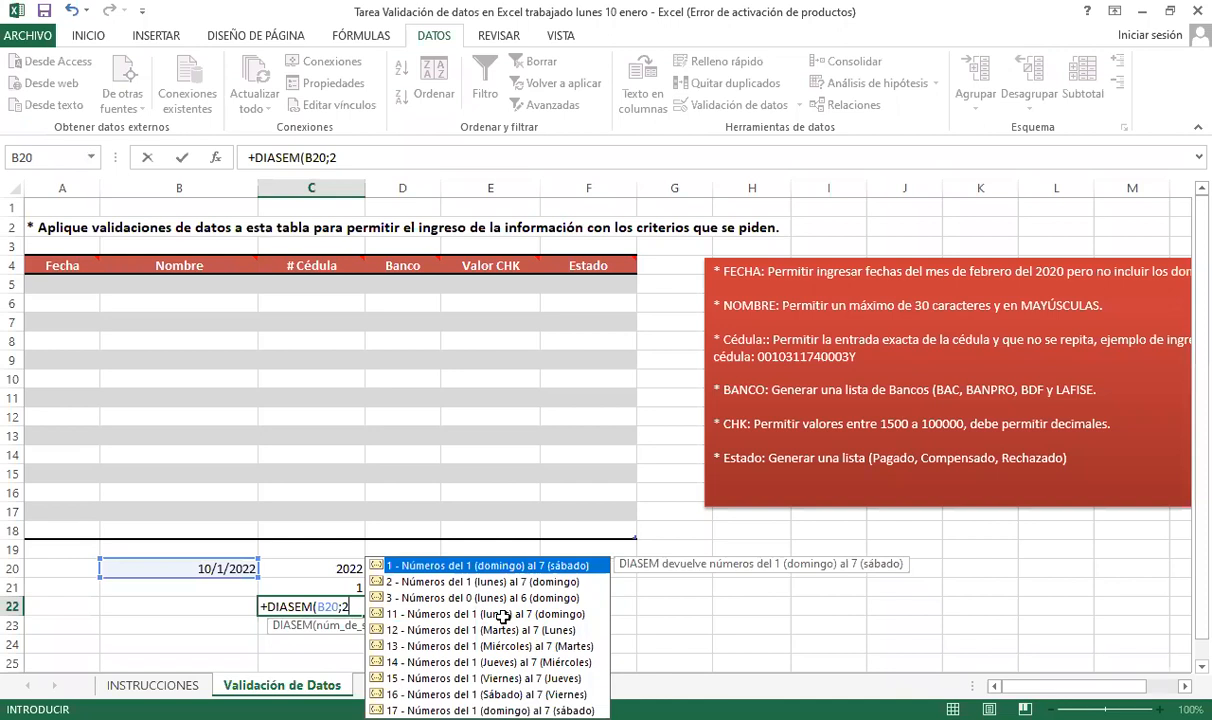
text())
key(Return)
key(Up)
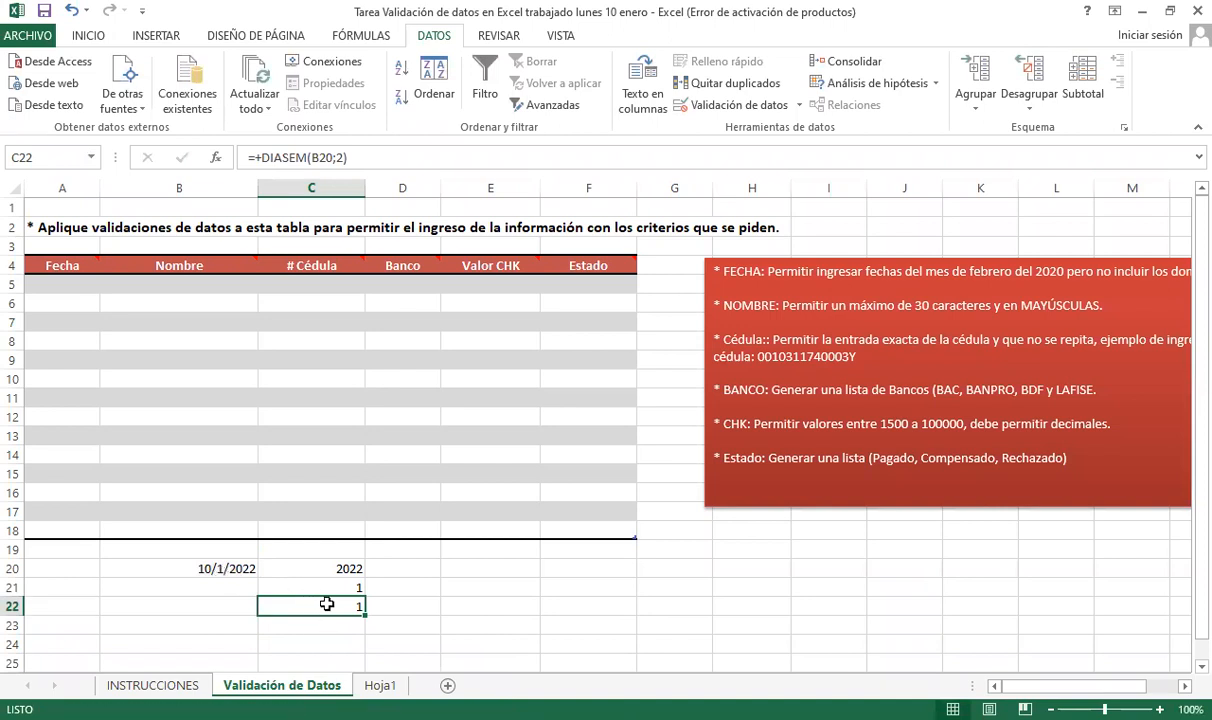
- Review the year, month and weekday results, selecting C20:C22
click(215, 568)
drag(330, 606, 420, 625)
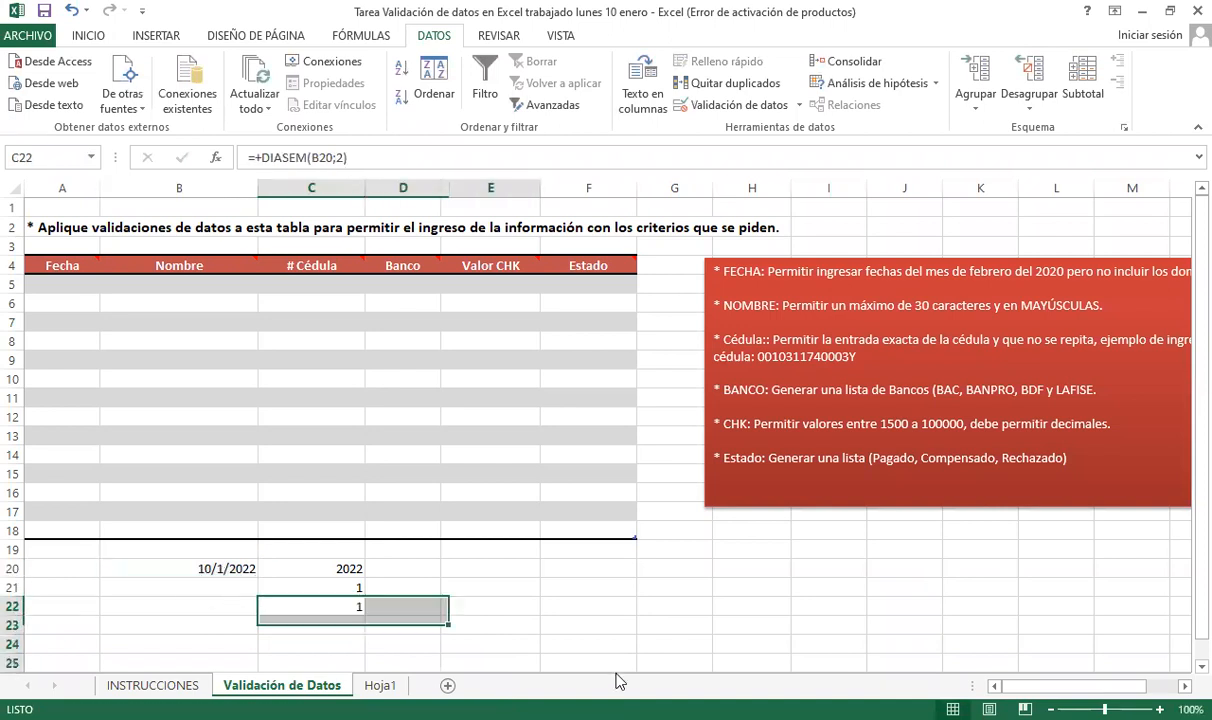
click(319, 604)
click(329, 566)
click(331, 587)
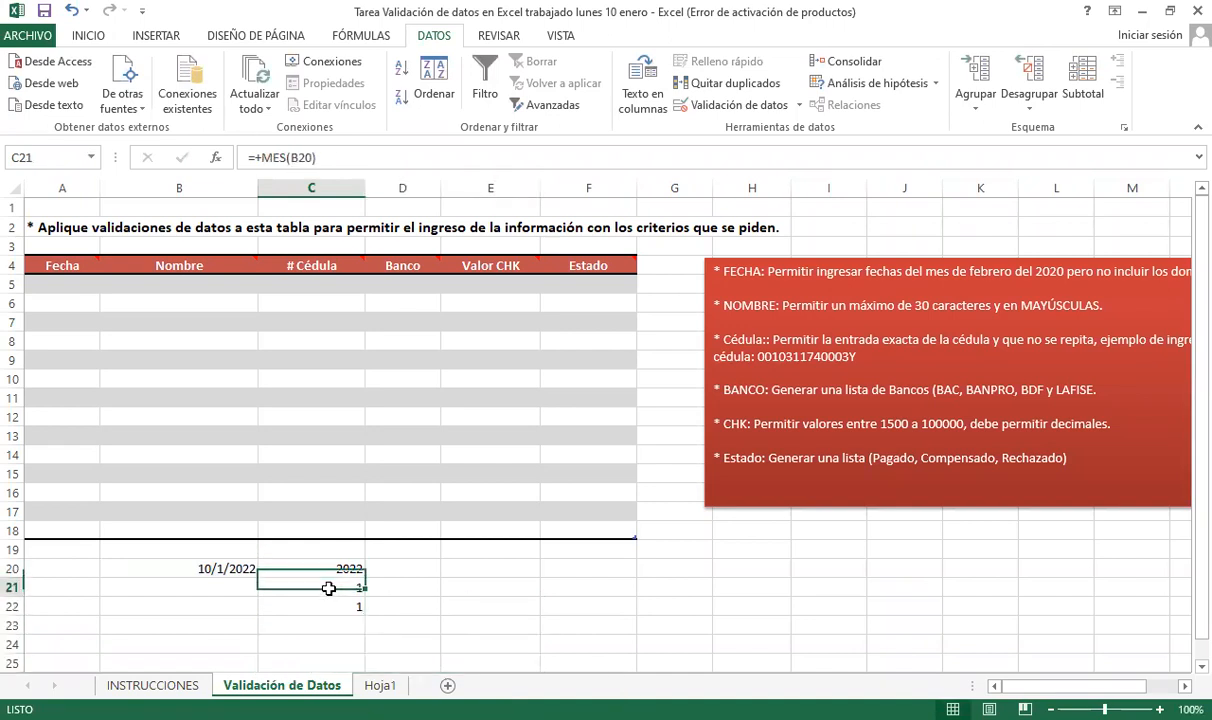
click(331, 604)
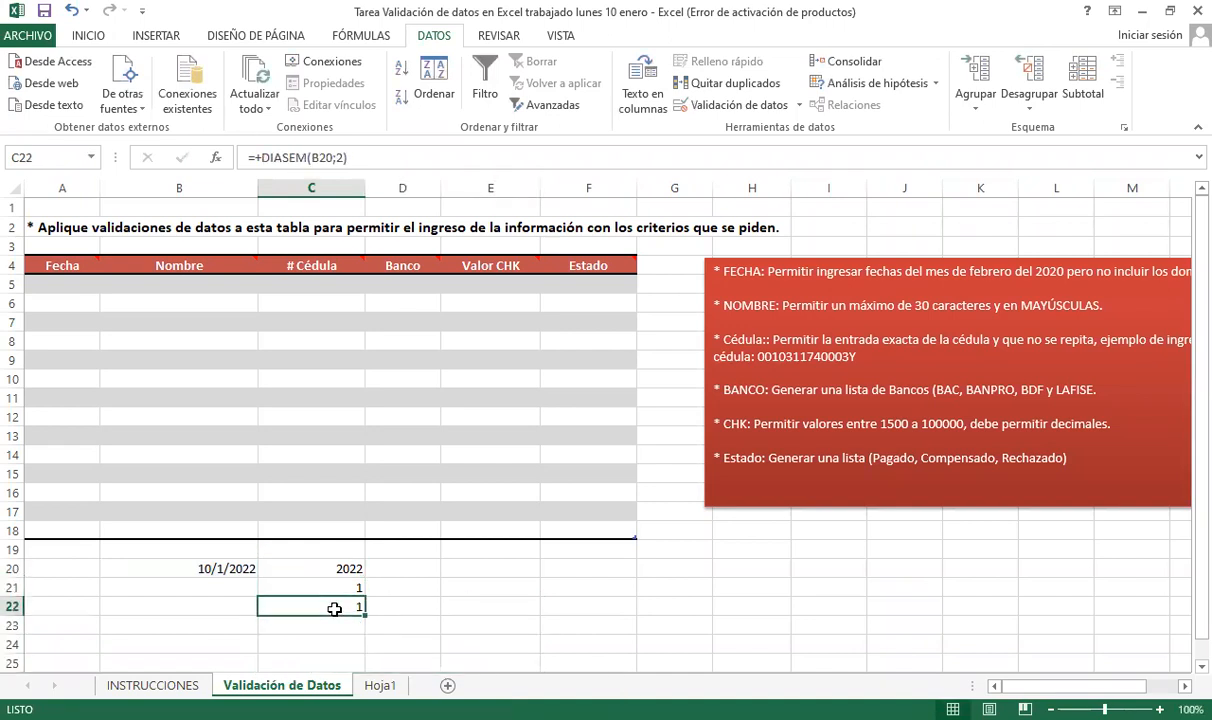
drag(333, 566, 333, 609)
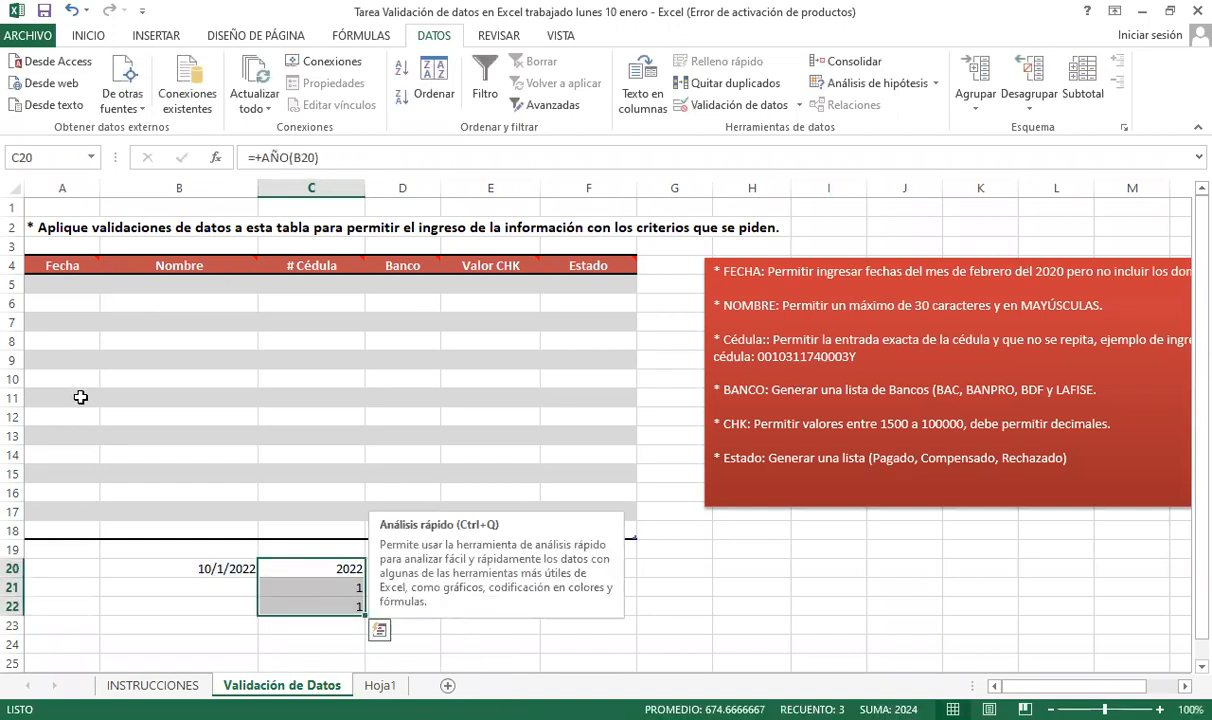
- Select the empty Fecha range A5:A18 in the table
click(287, 322)
click(392, 305)
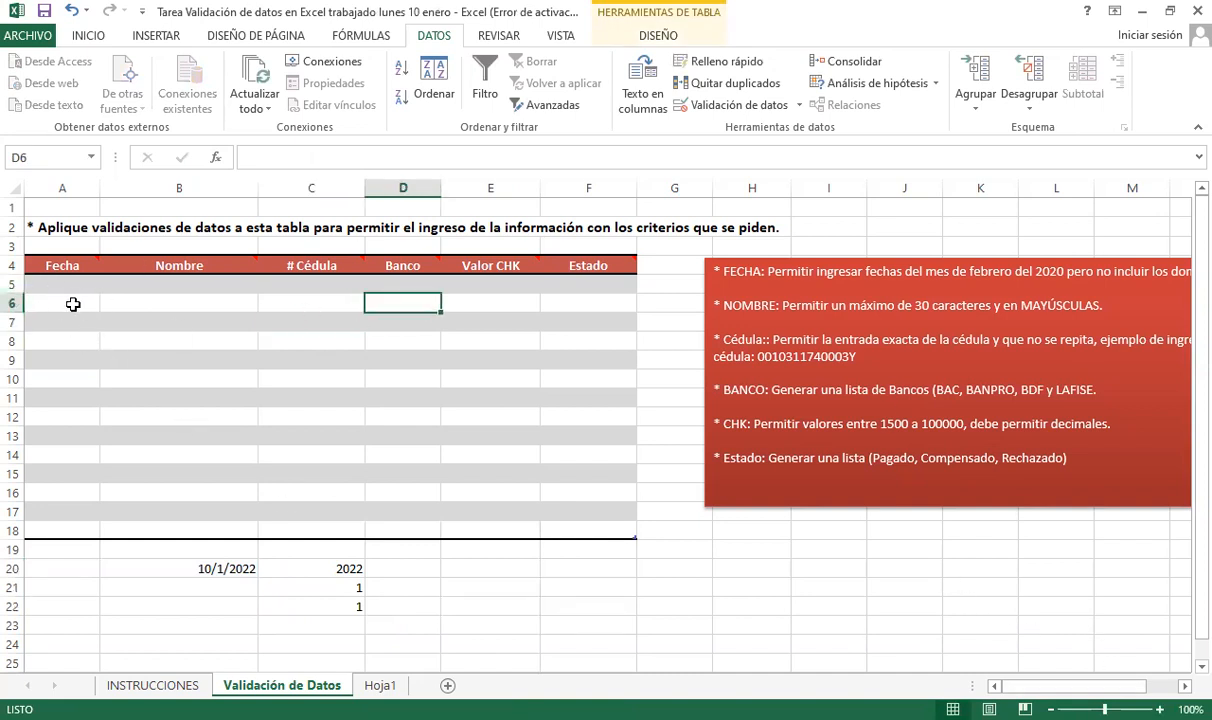
drag(60, 289, 74, 520)
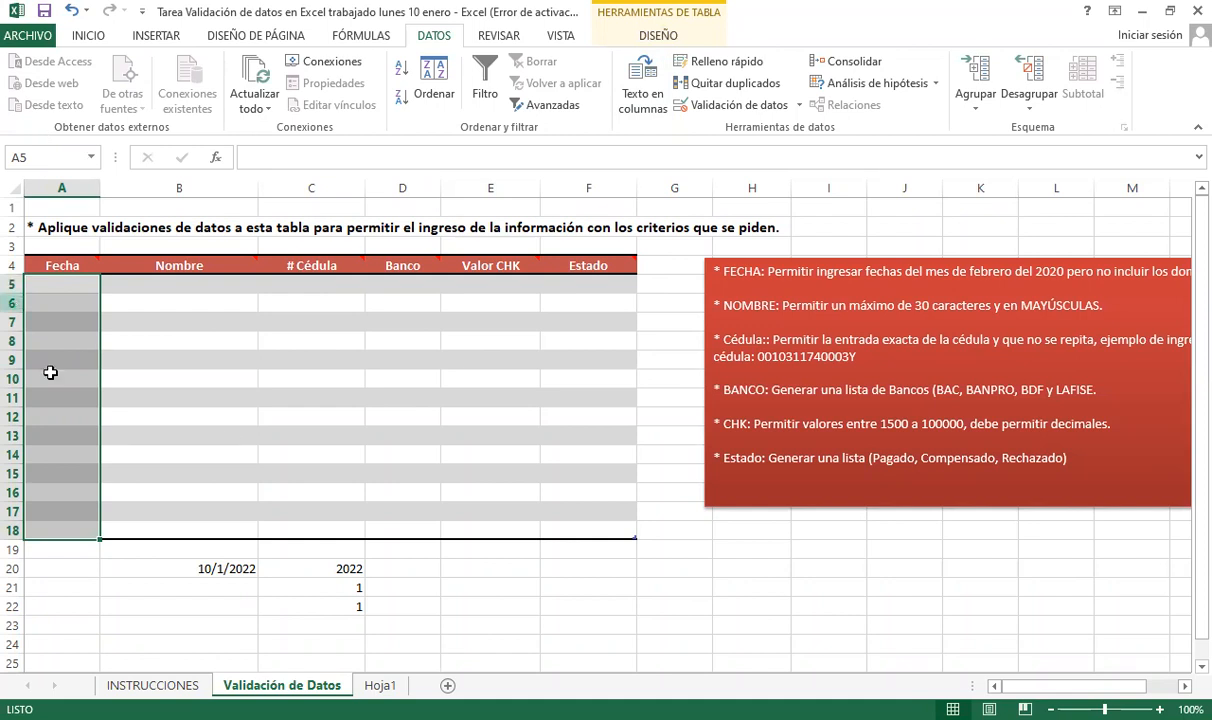
drag(64, 283, 71, 536)
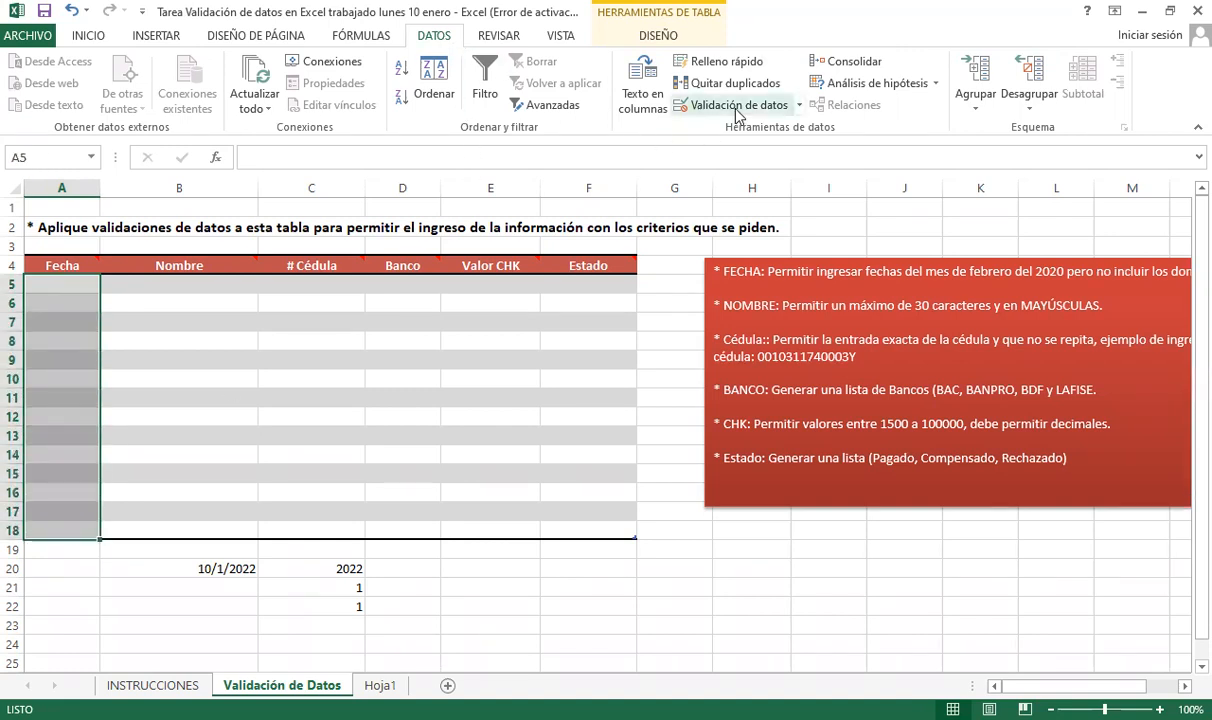
- Open Validación de datos for A5:A18, choose Personalizada and place the cursor in Fórmula
click(702, 108)
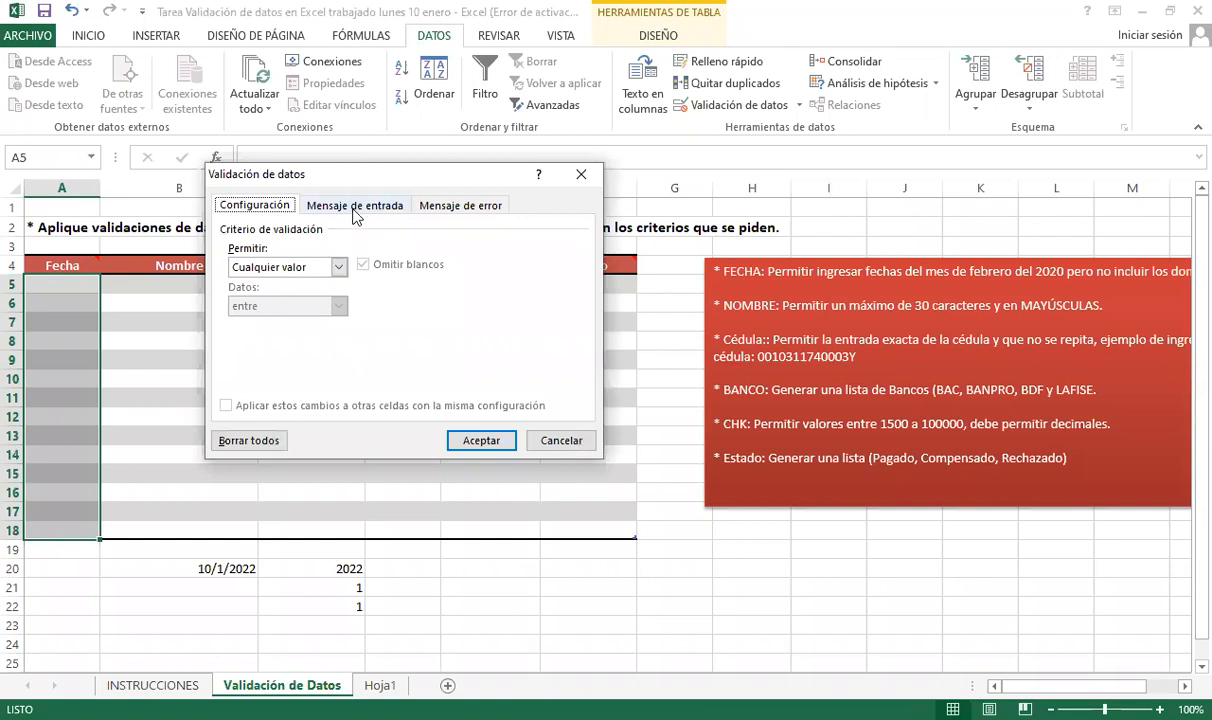
drag(353, 165, 383, 157)
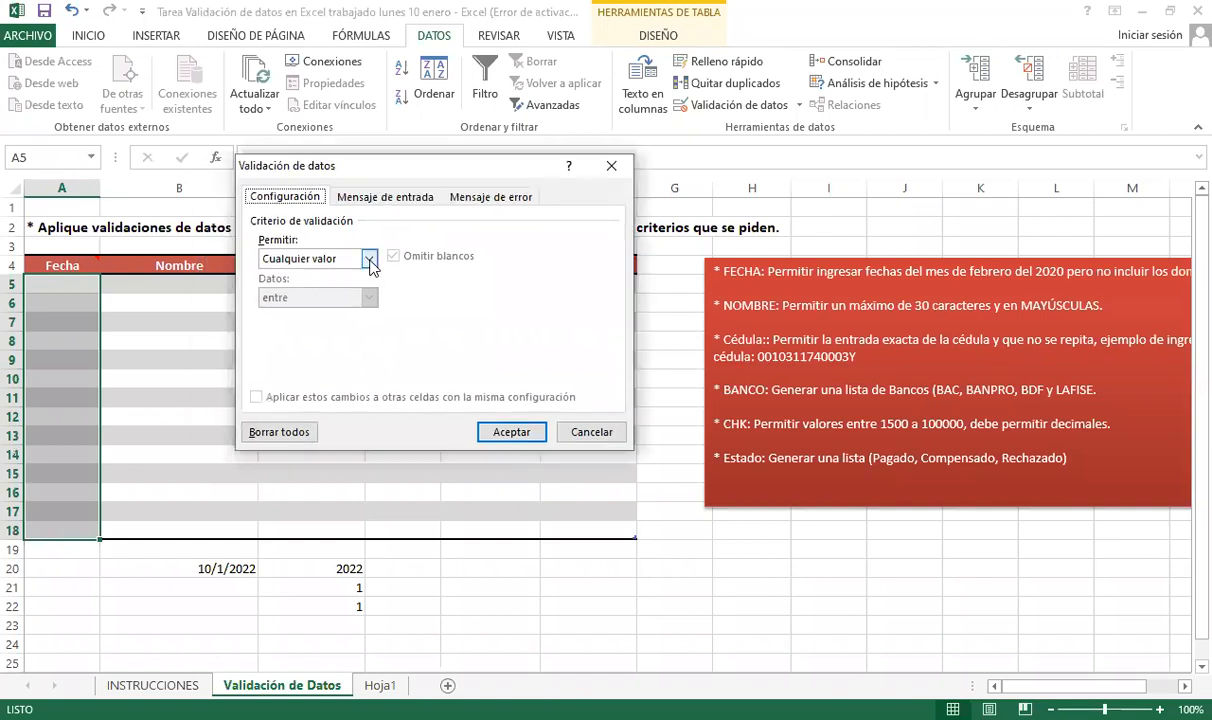
click(371, 262)
click(278, 360)
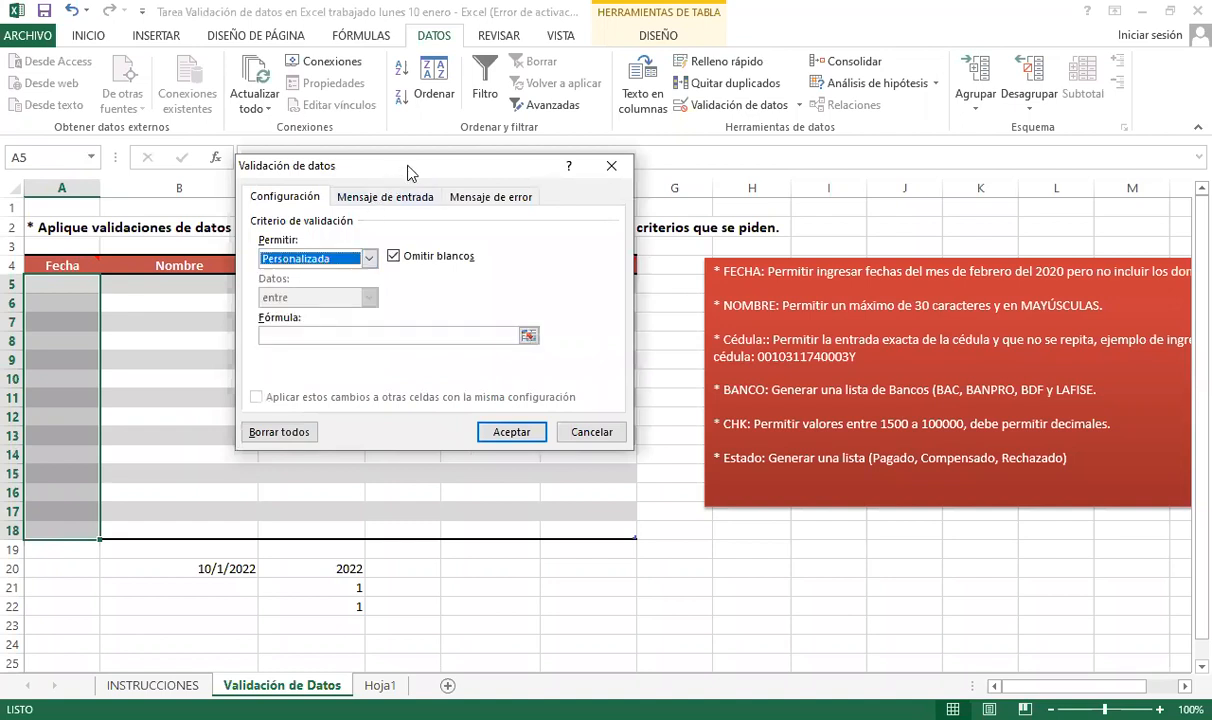
click(320, 335)
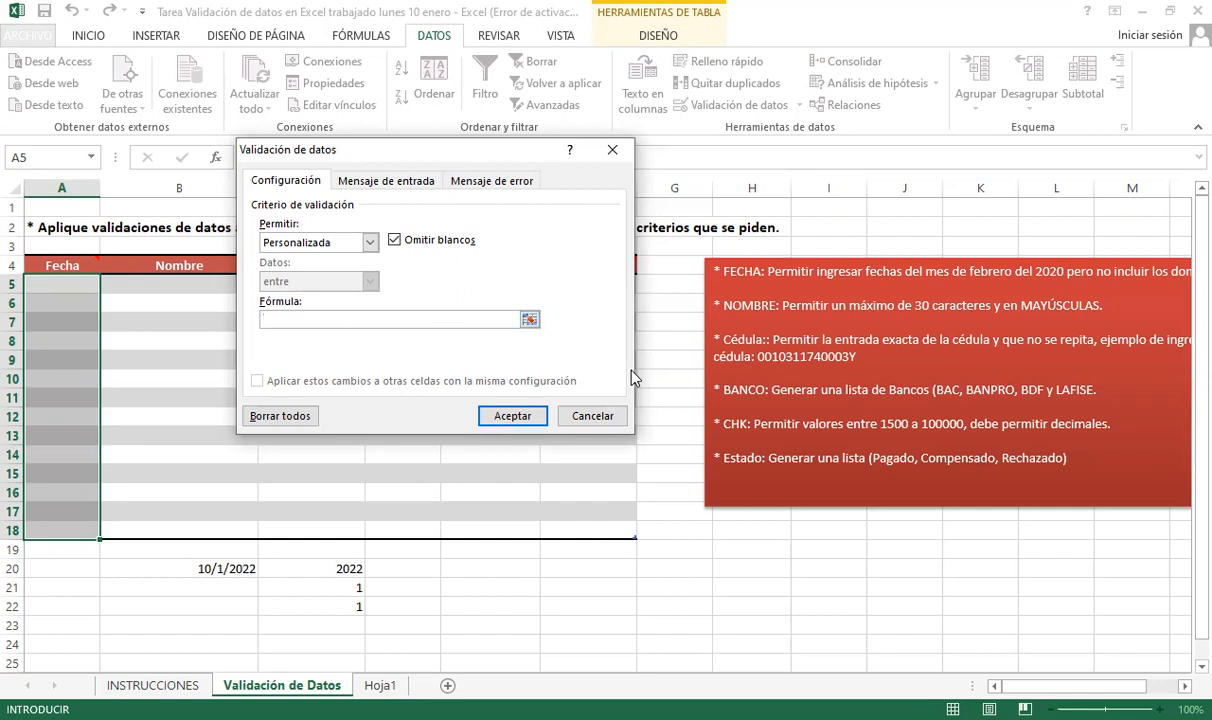
- Type =Y( into the Fórmula box to start the AND condition
text(=)
text(Y()
text(()
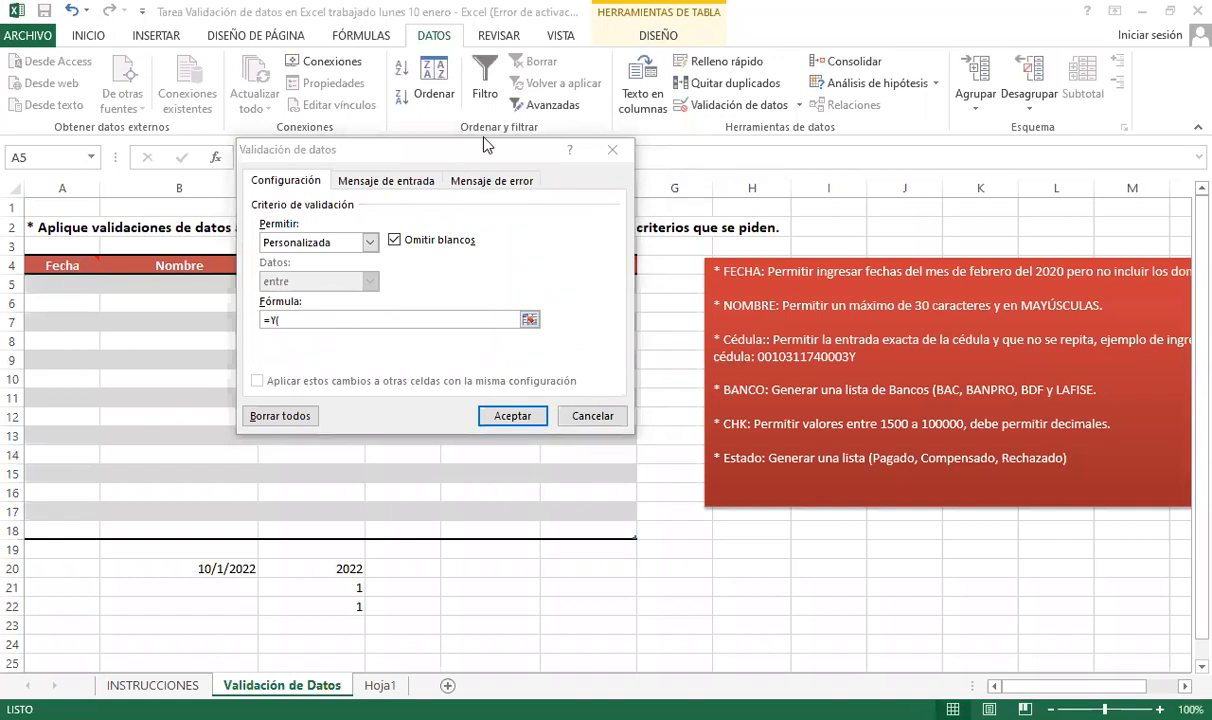
click(339, 317)
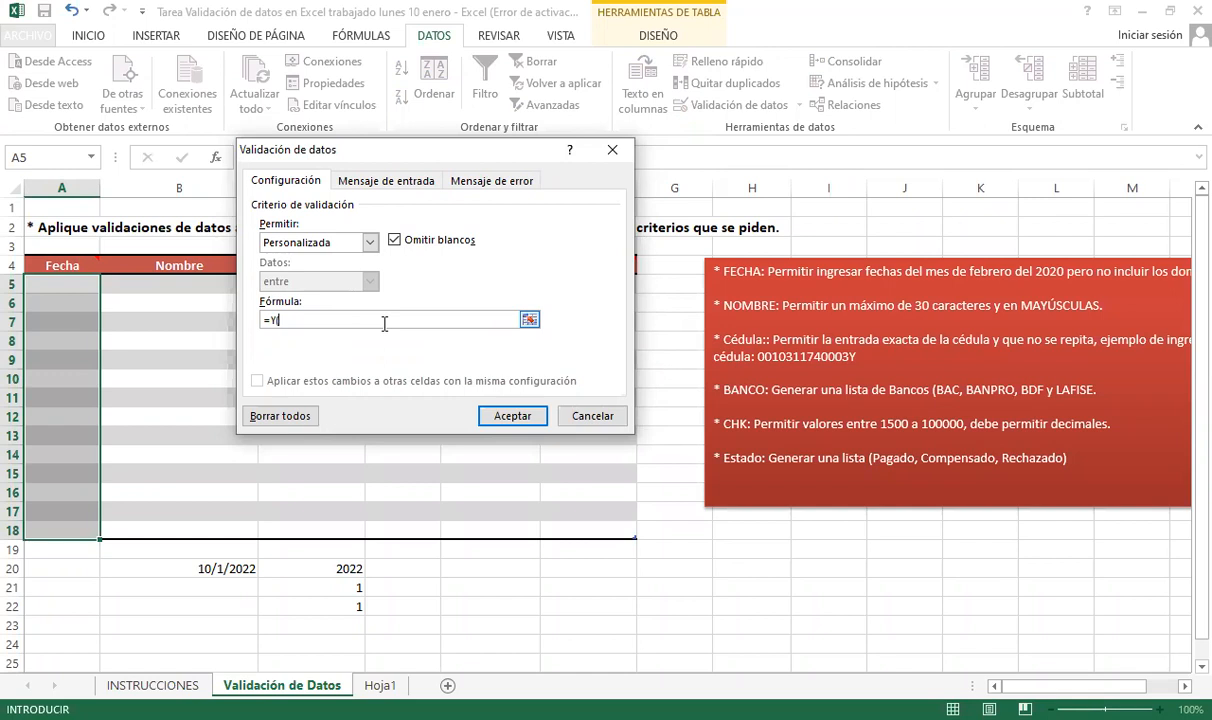
- Extend the formula with Mes(A5)=2;Año(A5)=2020; and begin a diasem( weekday condition
text(M)
text(es)
text(()
click(44, 281)
text()=2)
text(;)
text(Año(A5))
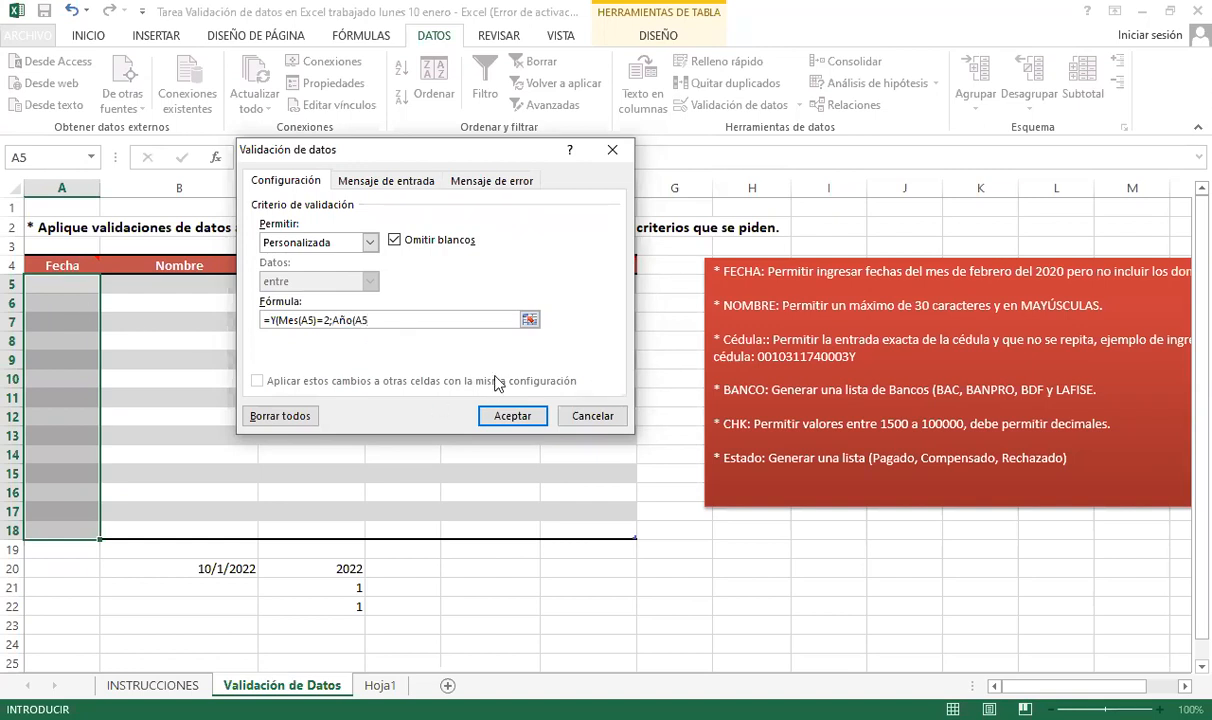
text(=2020;diasem(a)
- Close the Fecha formula with DIASEM(A5)<7 and move the validation dialog aside
key(BackSpace)
text(A5)<7))
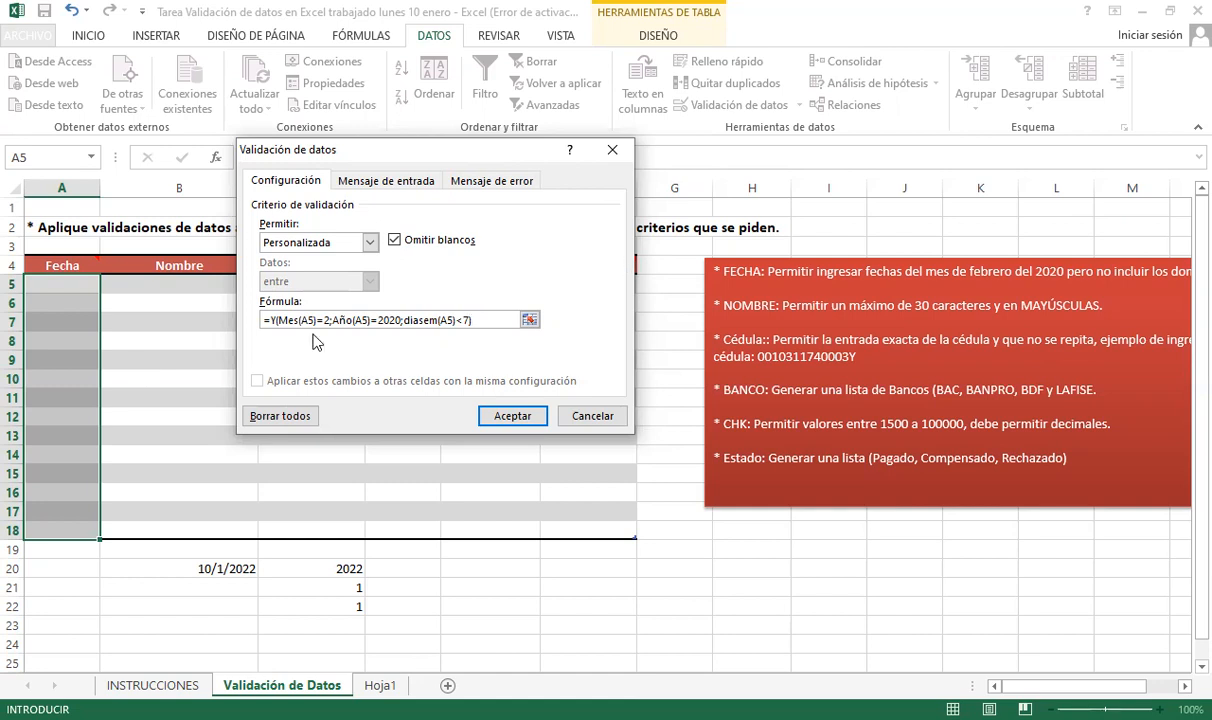
key(Return)
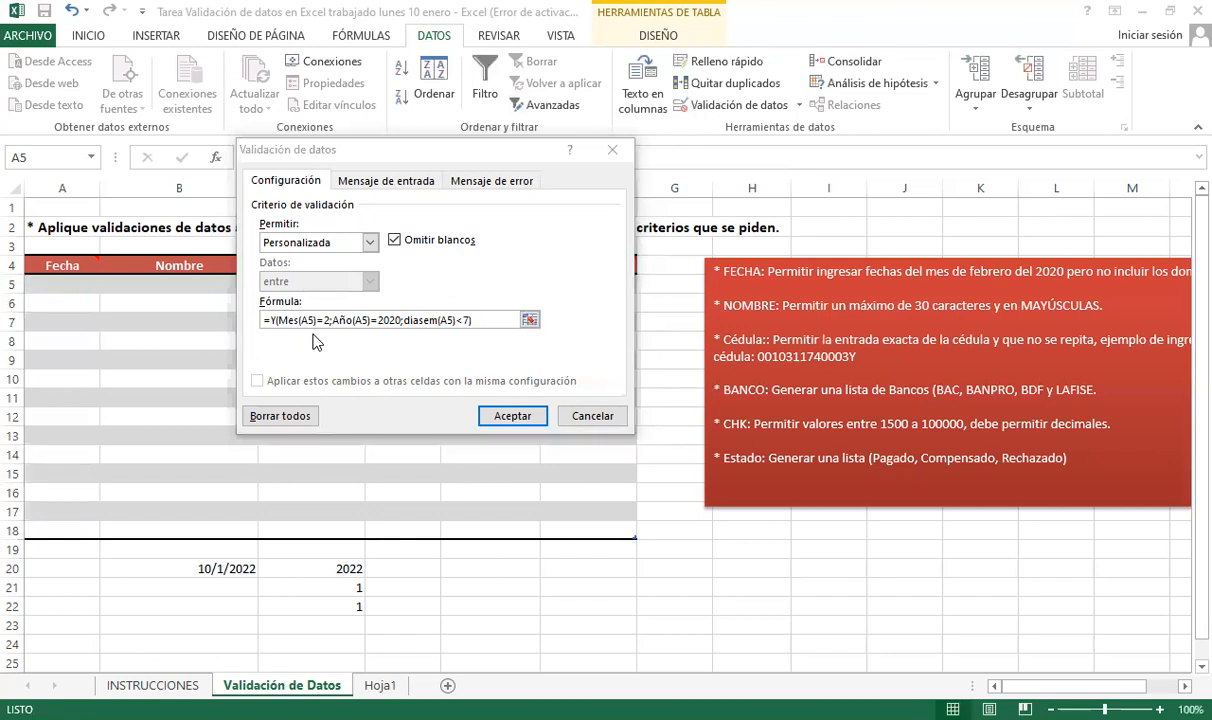
click(403, 190)
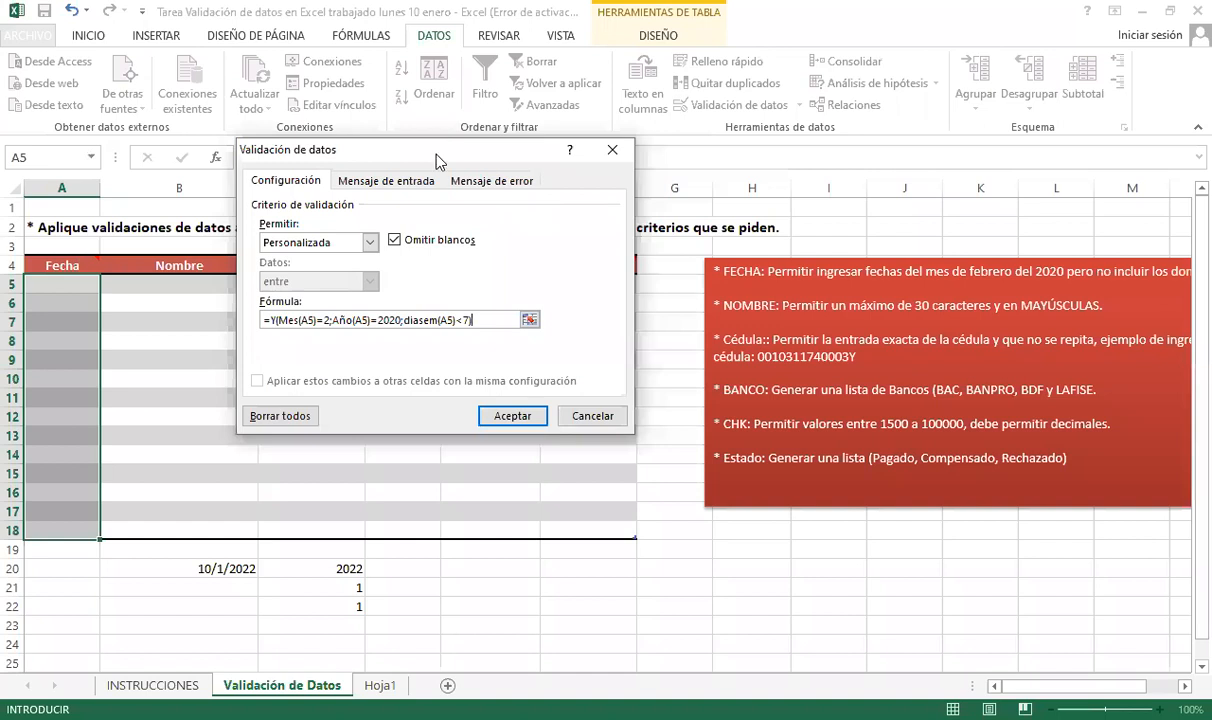
drag(466, 150, 541, 144)
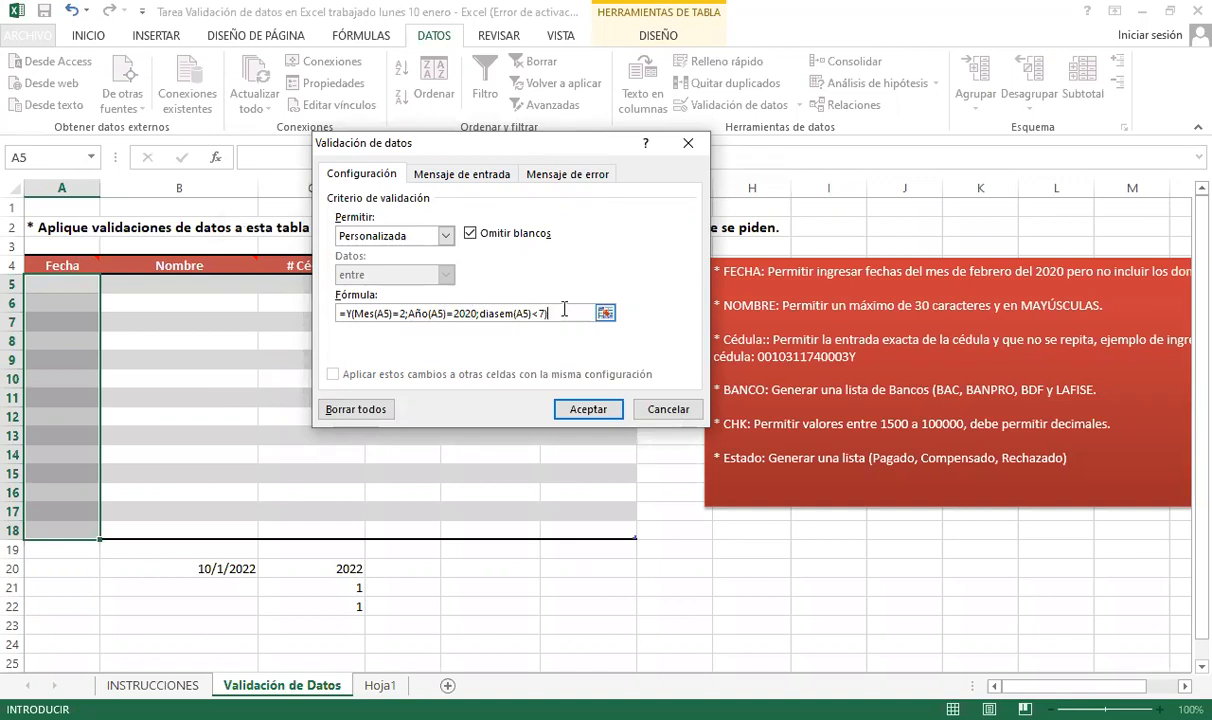
- Title the Fecha input message 'Fechas Permitidas'
click(450, 174)
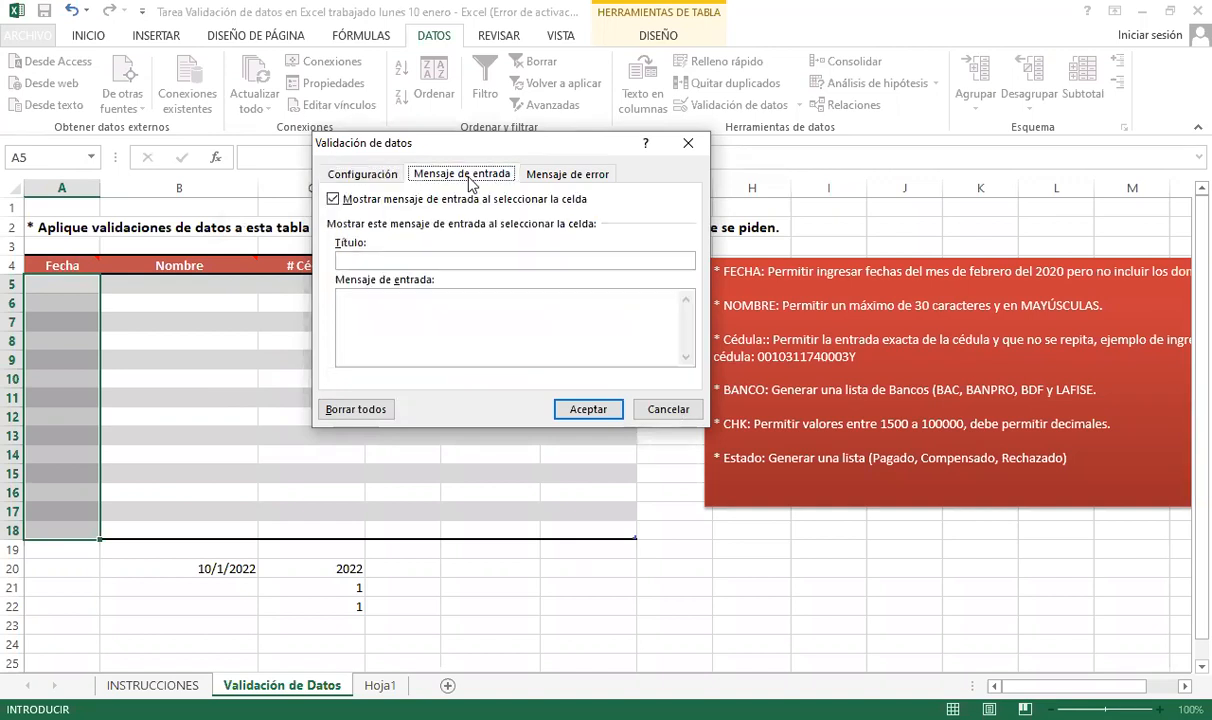
click(449, 262)
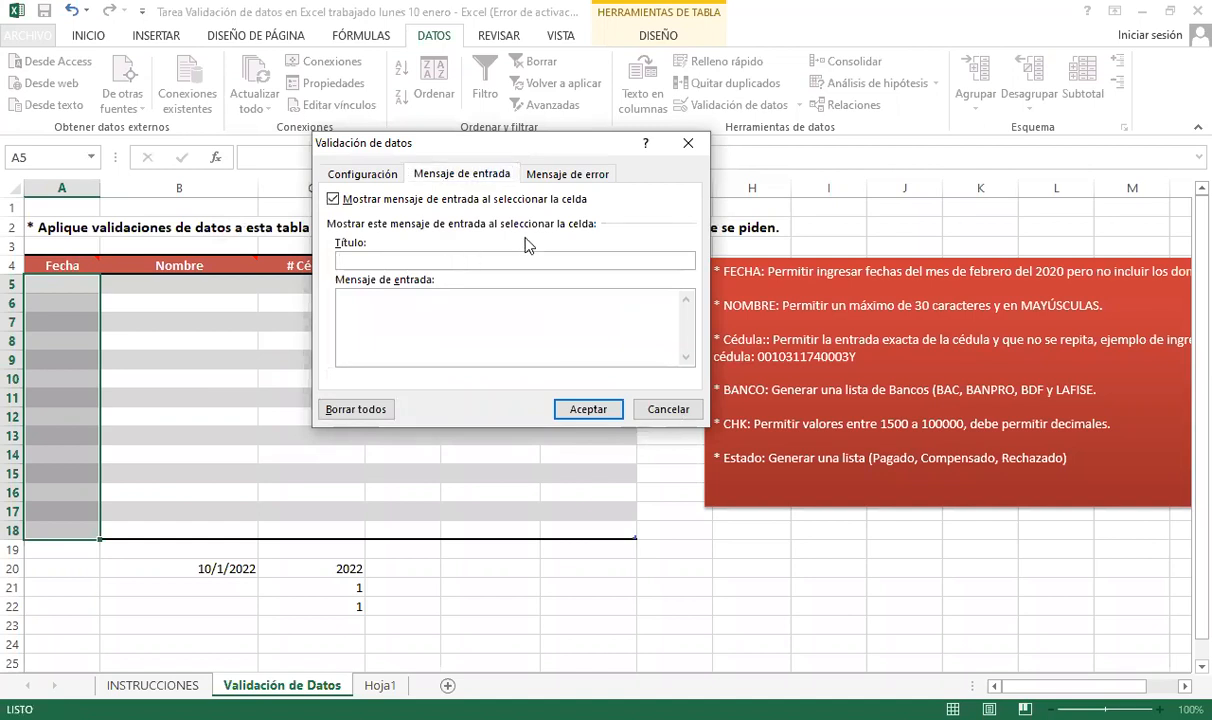
text(Fechas de)
text(Febrero 2020)
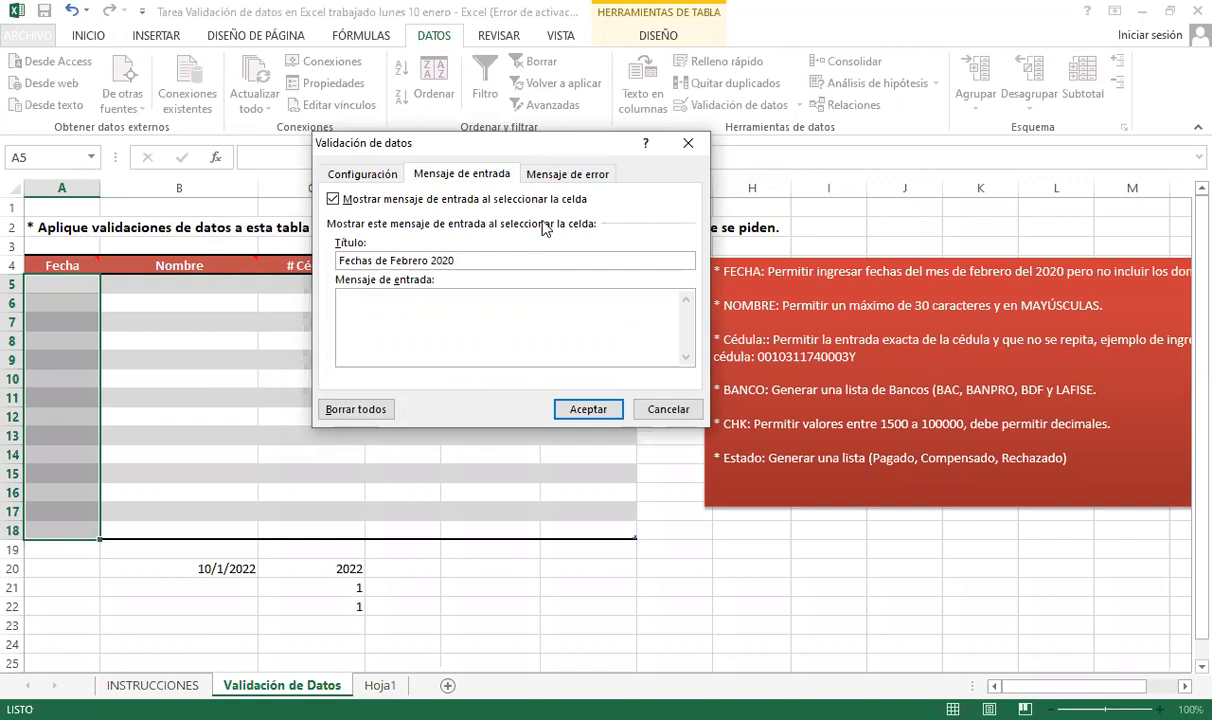
drag(464, 262, 374, 260)
text(Pe)
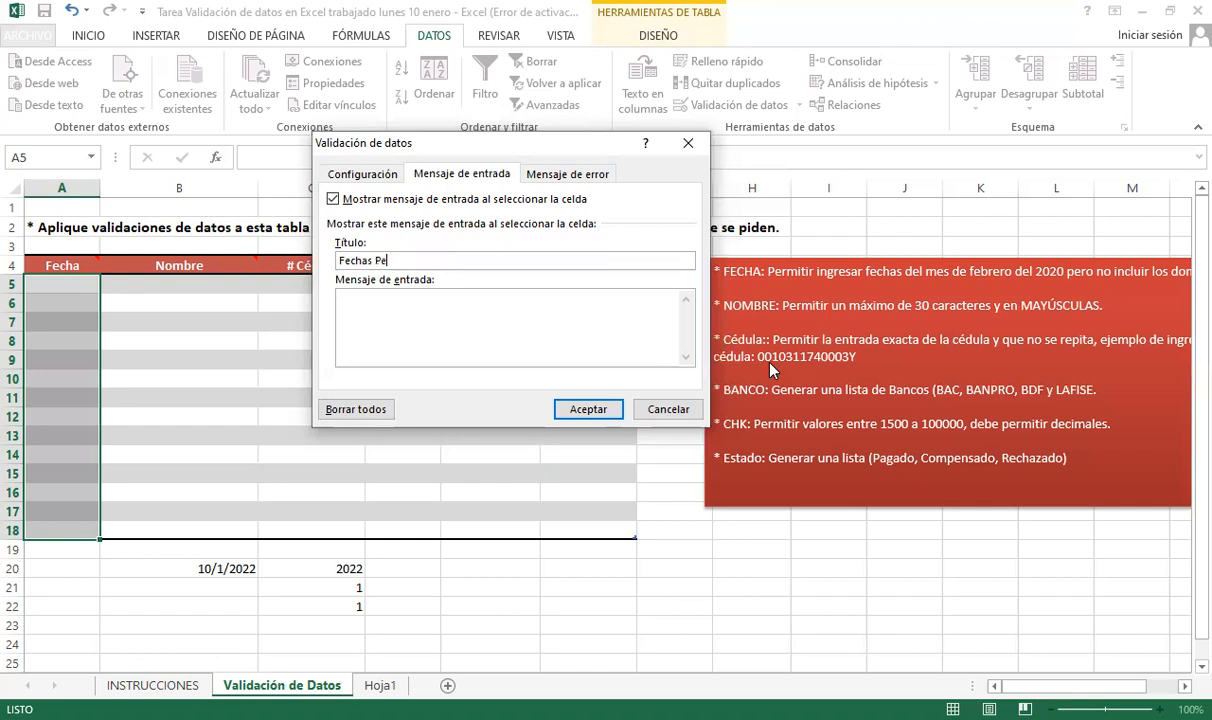
text(rmitidas)
- Write the input message 'Ingresar fechas del mes de Febrero del 2020, no incluir domingos'
click(388, 307)
text(Debe)
key(BackSpace)
key(BackSpace)
key(BackSpace)
key(BackSpace)
text(Ingresar)
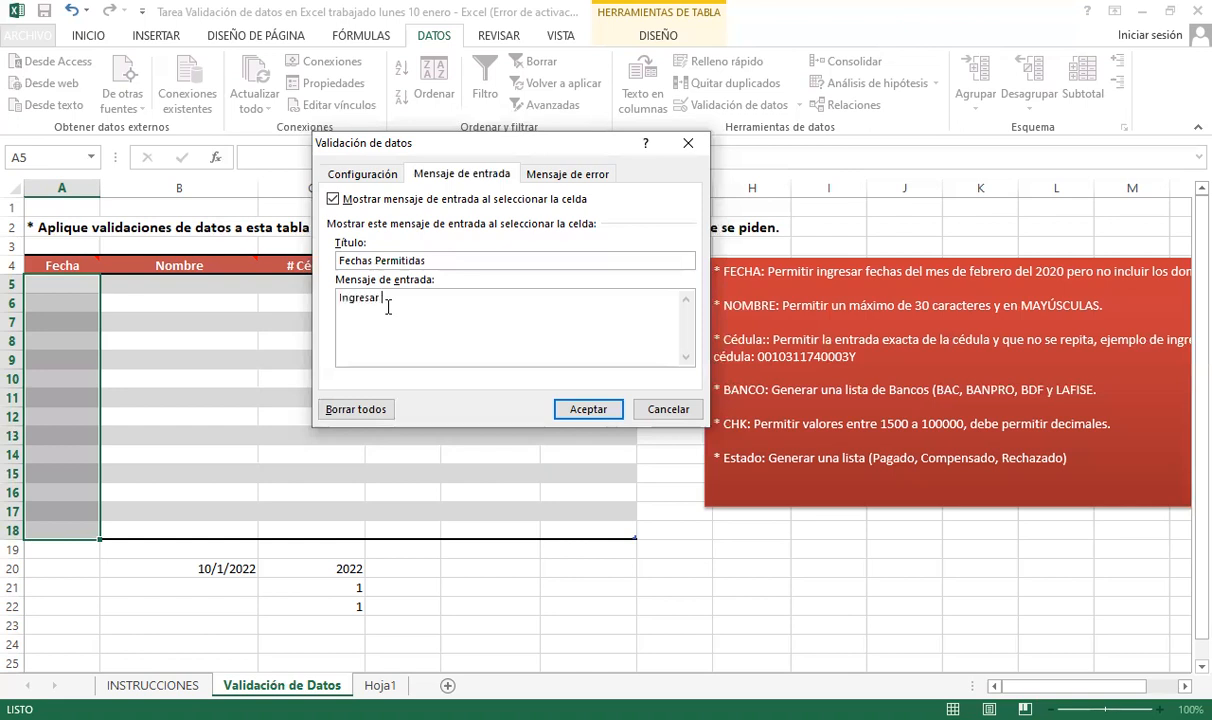
text( fechas del mes de Febrero )
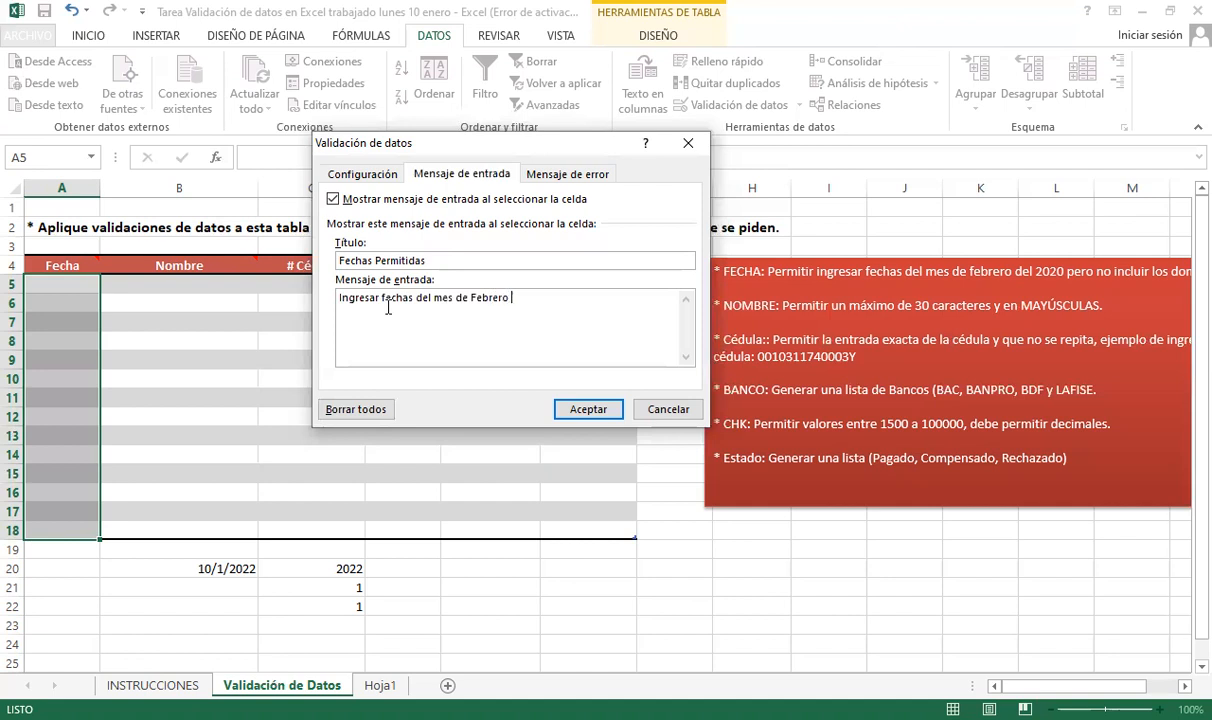
text(del 2020, no incluir domingos)
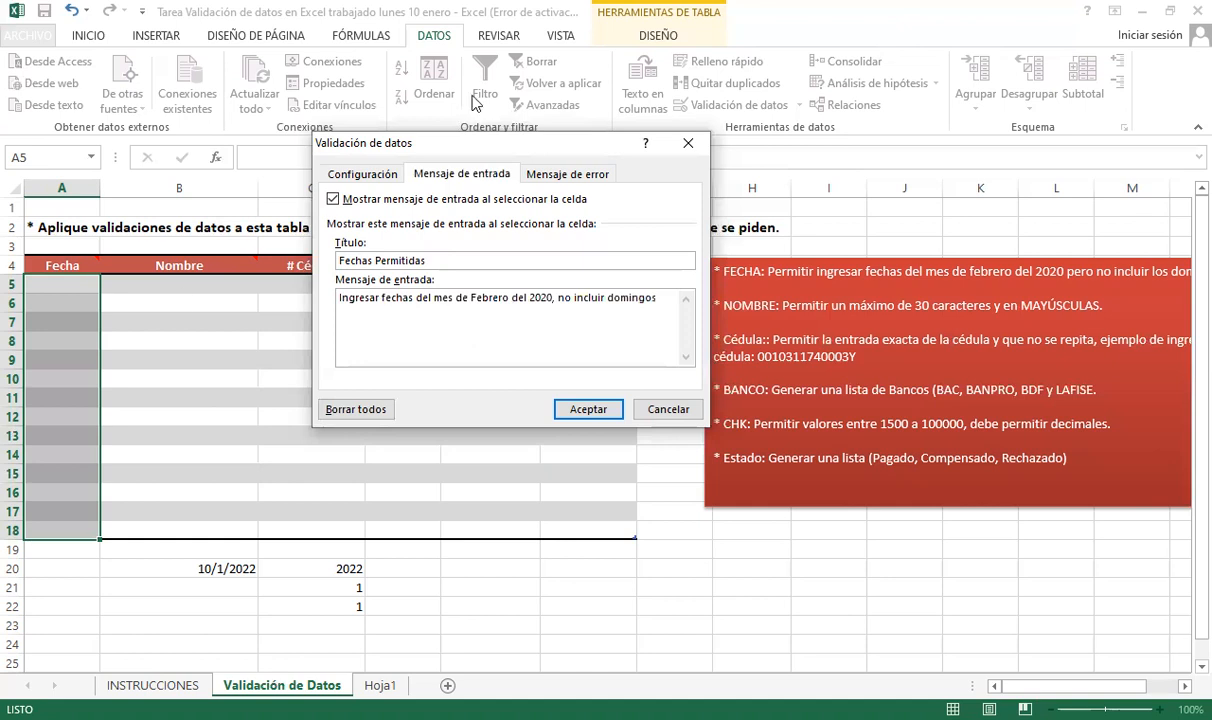
drag(517, 157, 442, 151)
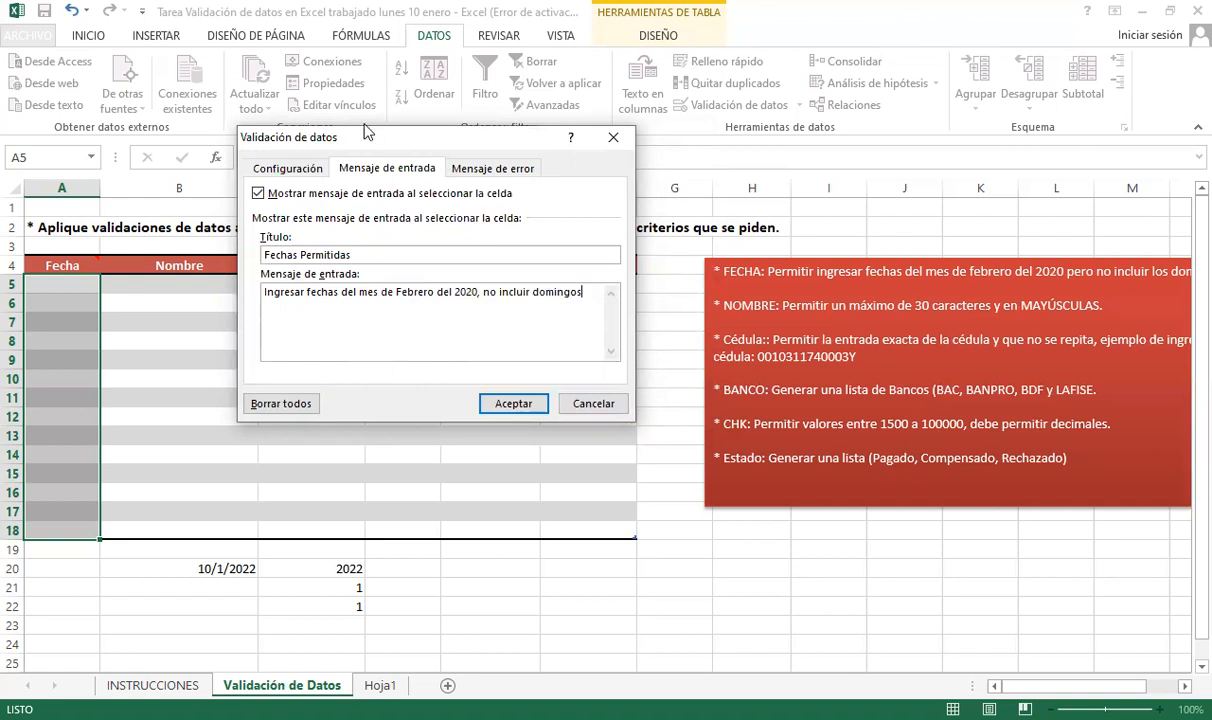
click(500, 171)
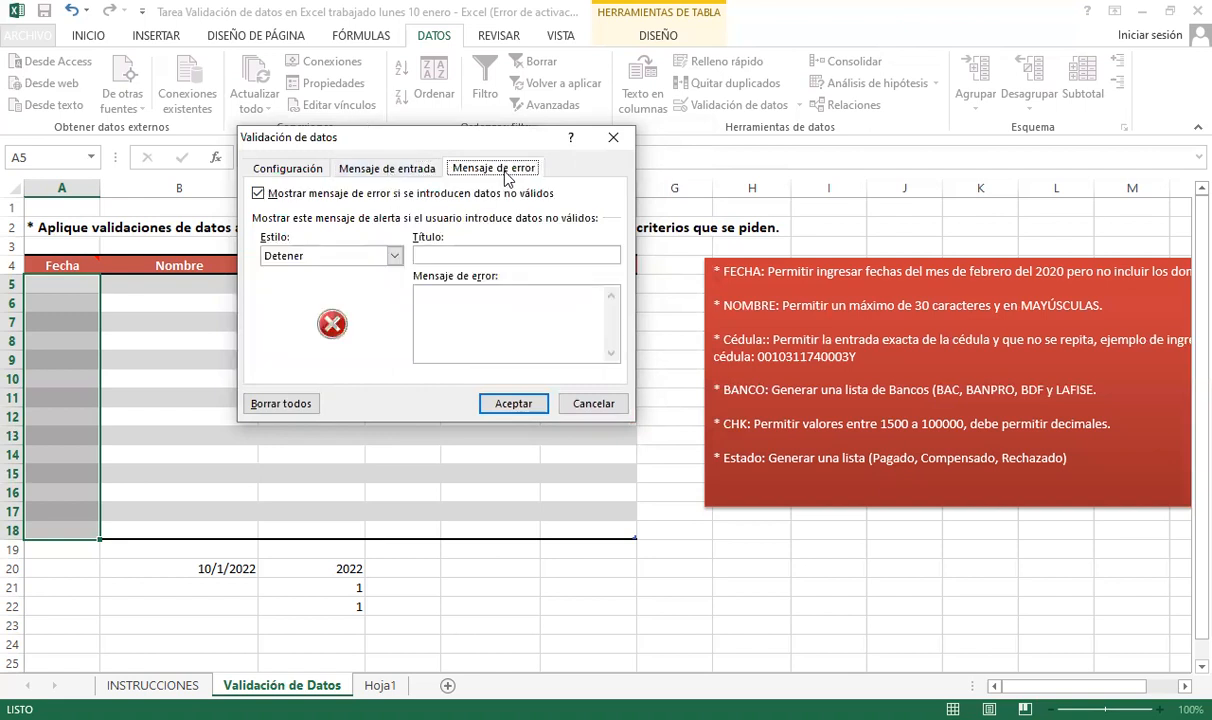
- Set the Fecha error alert style to Detener after trying the other styles
click(393, 257)
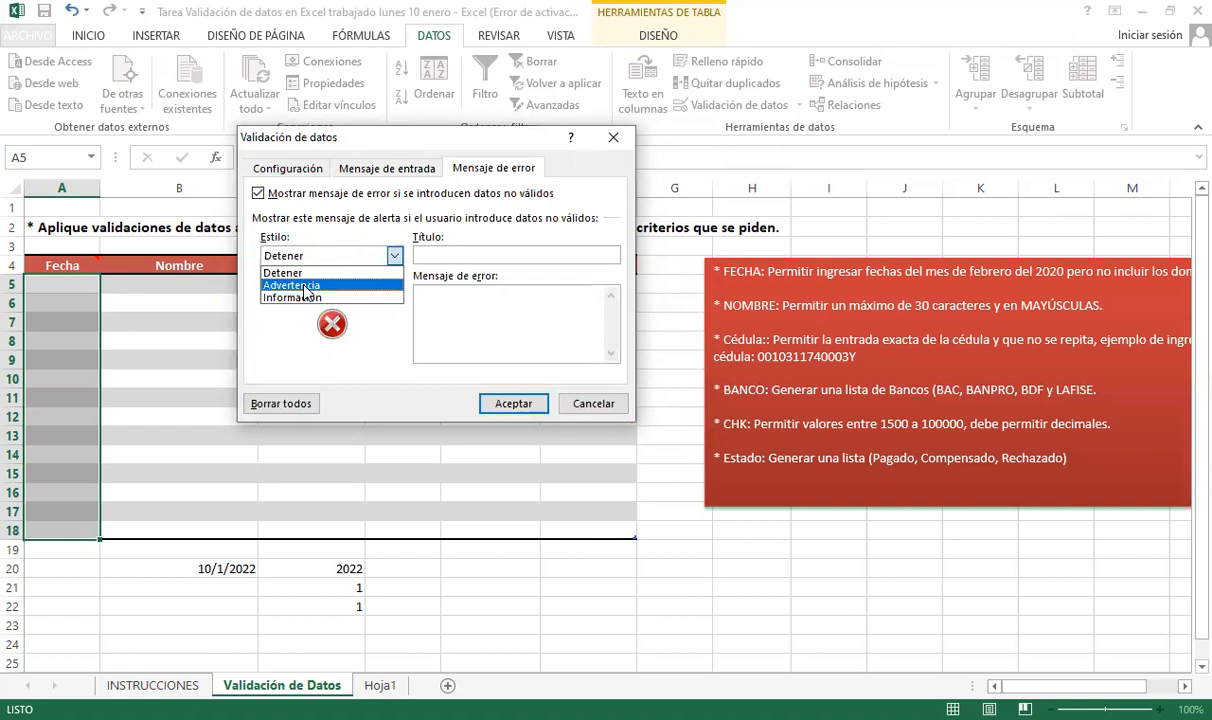
click(306, 287)
click(328, 258)
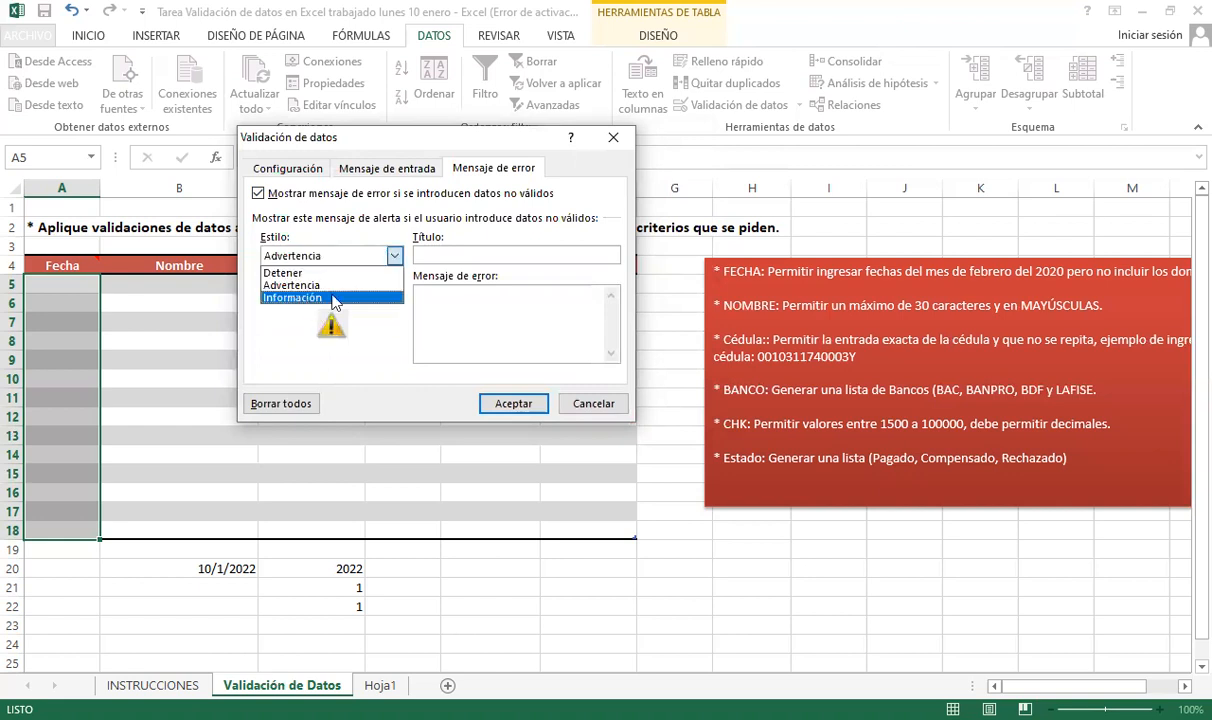
click(340, 300)
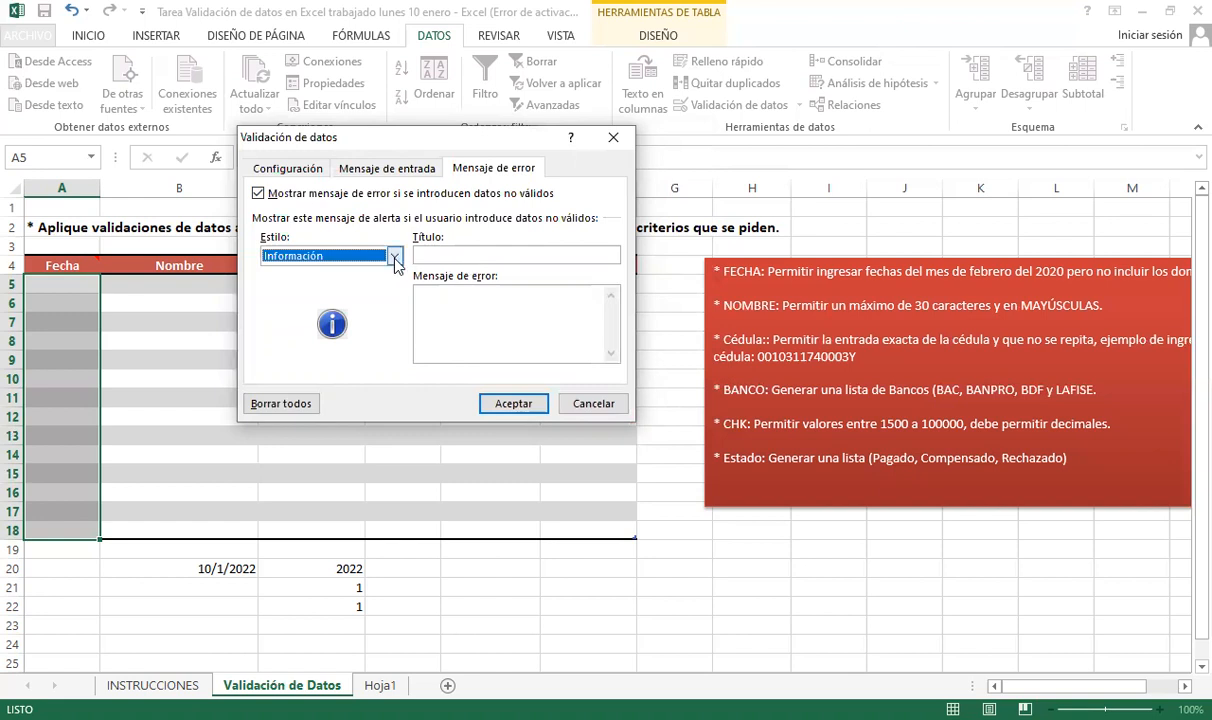
click(396, 259)
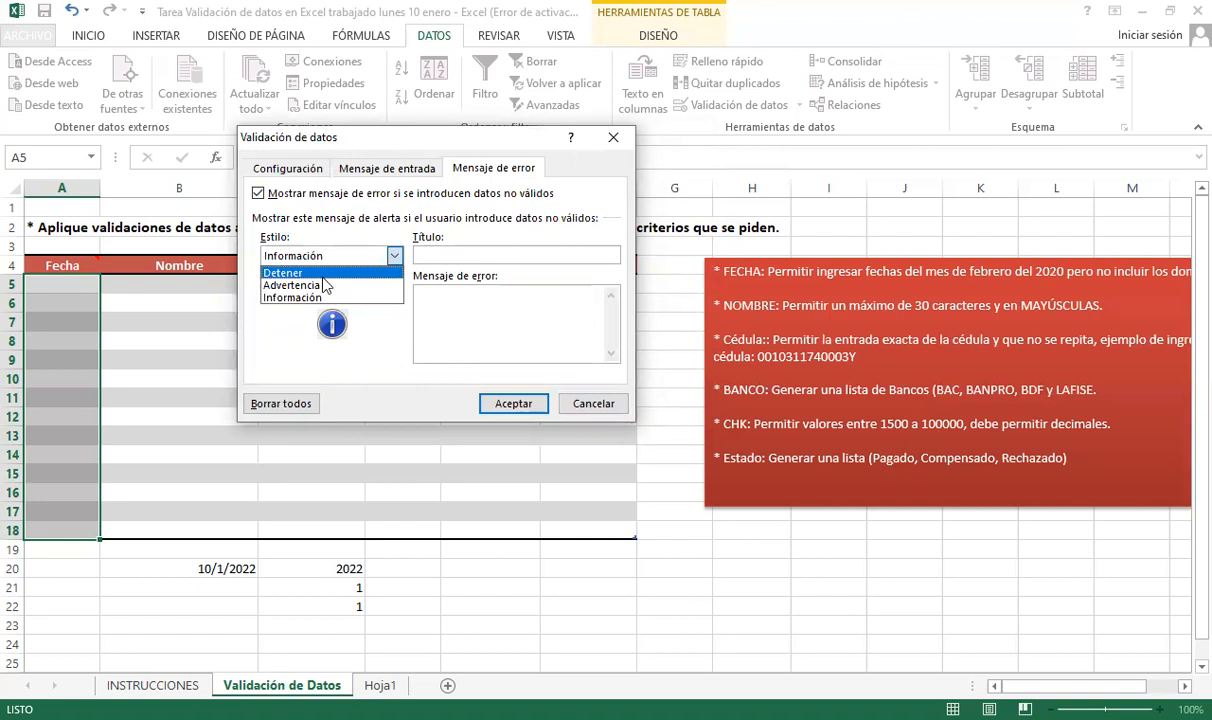
click(353, 276)
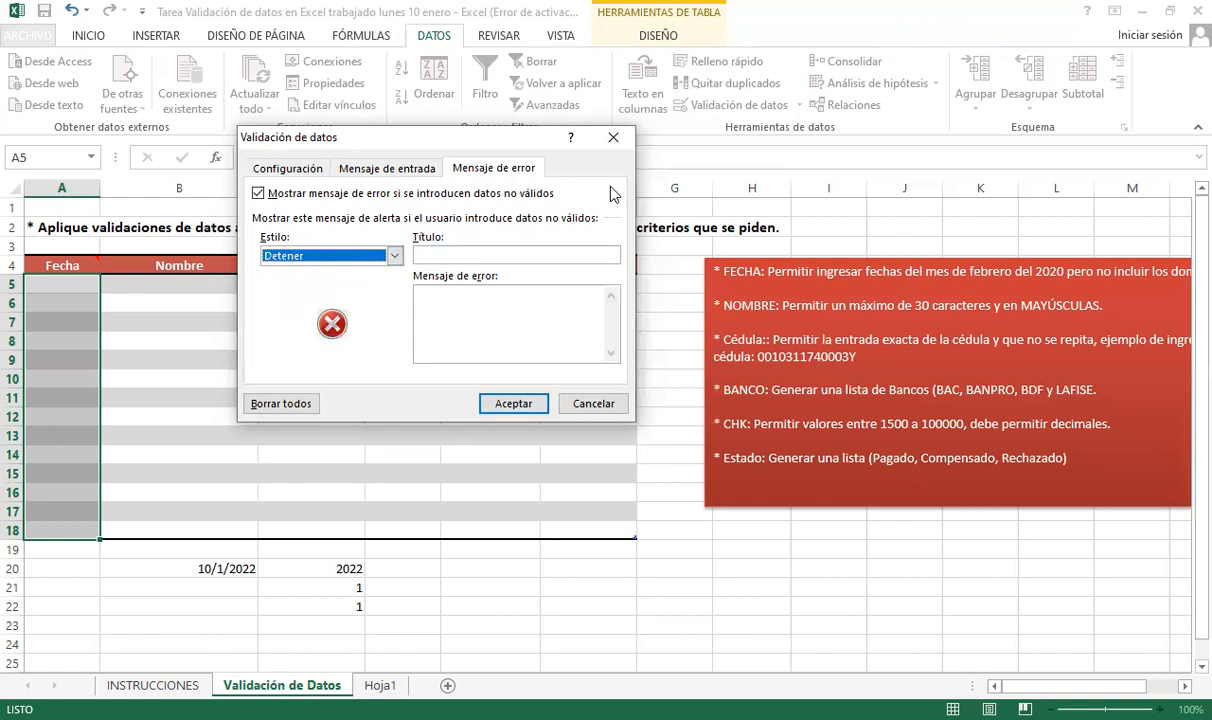
- Title the alert 'Fecha No Válida' with message 'Esta fecha no es del rango solicitado', then apply
click(481, 256)
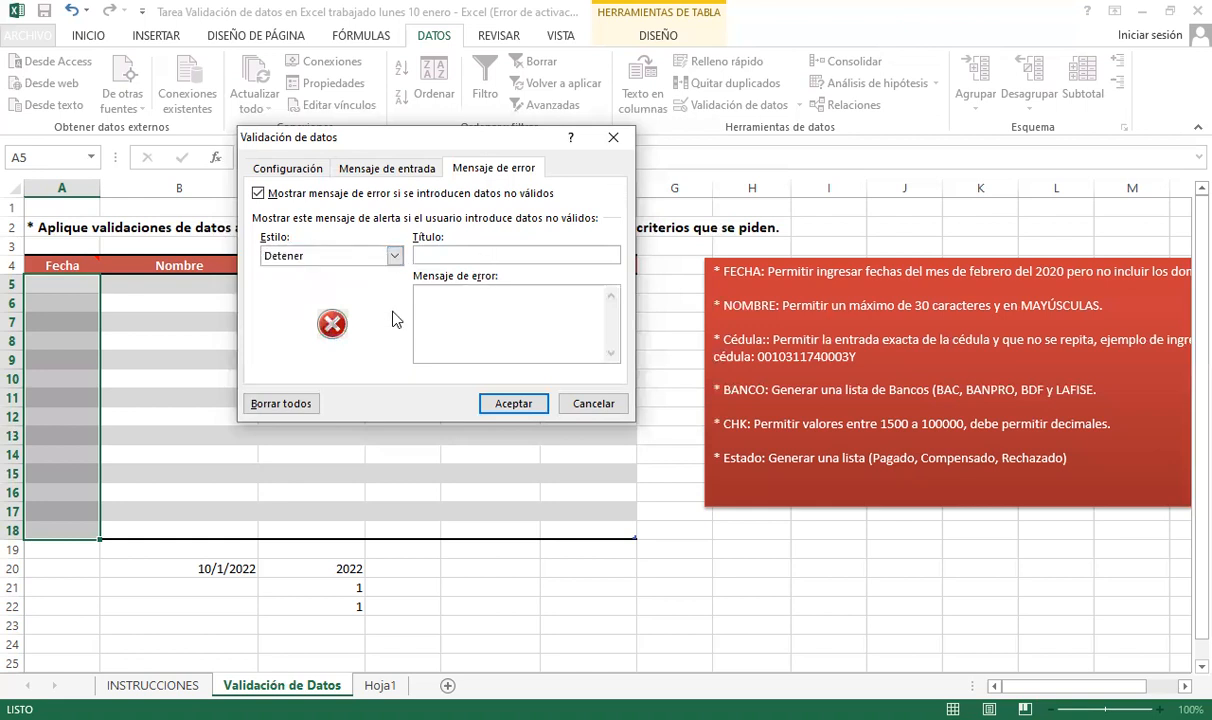
text(FECHA)
key(BackSpace)
key(BackSpace)
key(BackSpace)
key(BackSpace)
text(echa)
text( No V)
text(á)
text(lida)
text(Esta )
text(fecha no)
text( es)
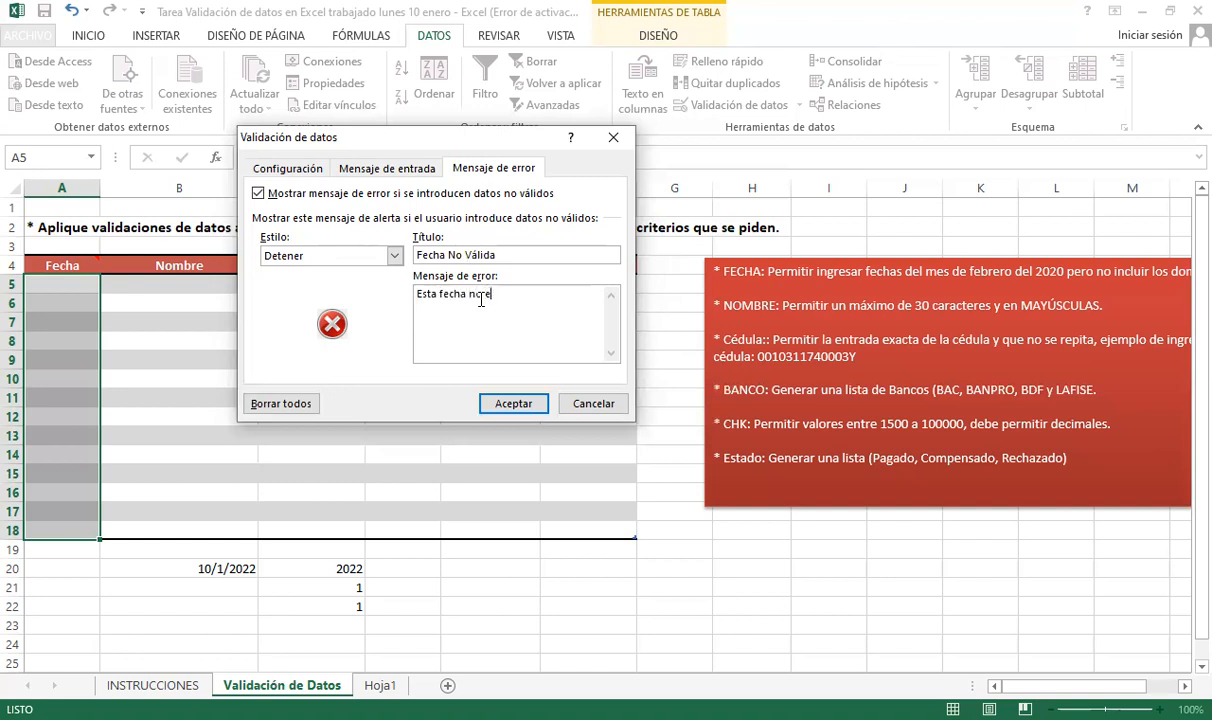
text( del rango solicitado)
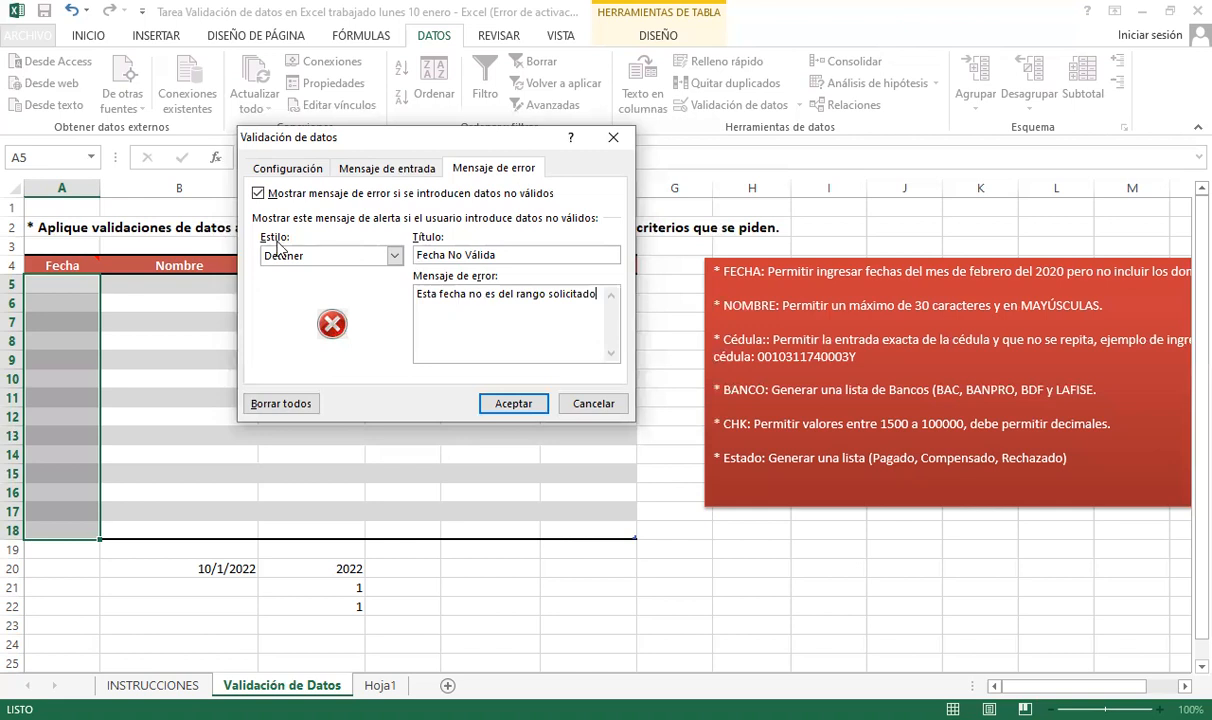
click(419, 170)
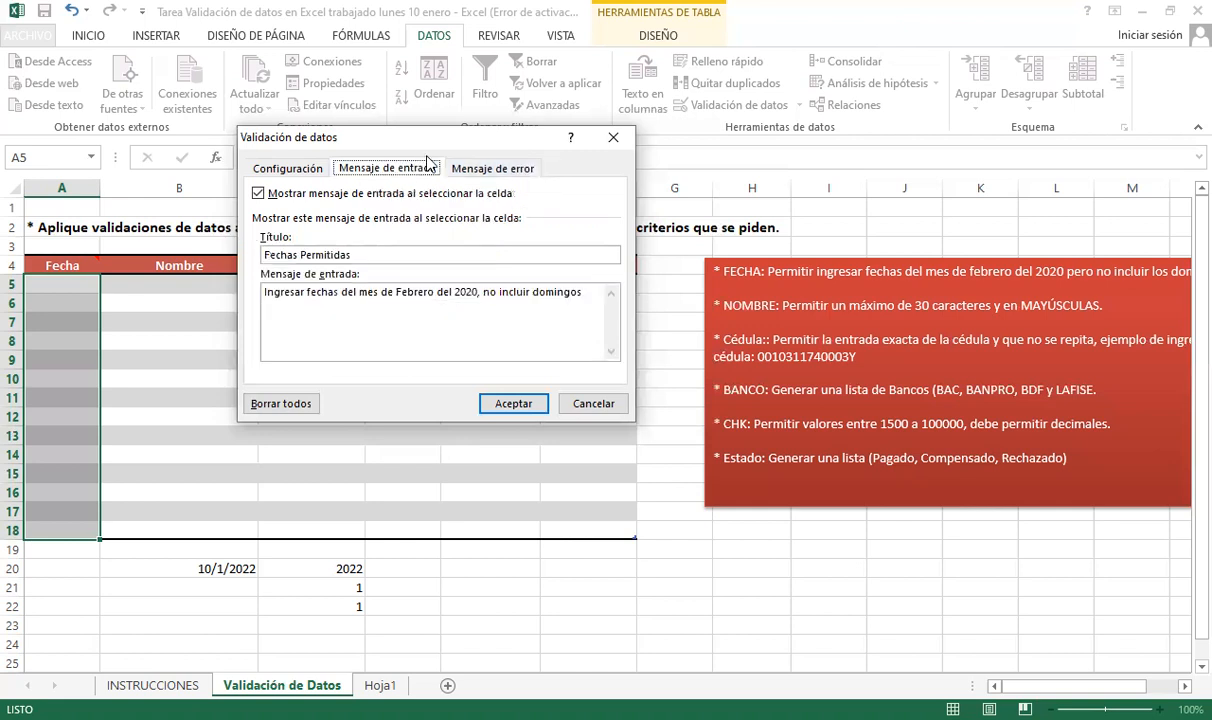
click(484, 172)
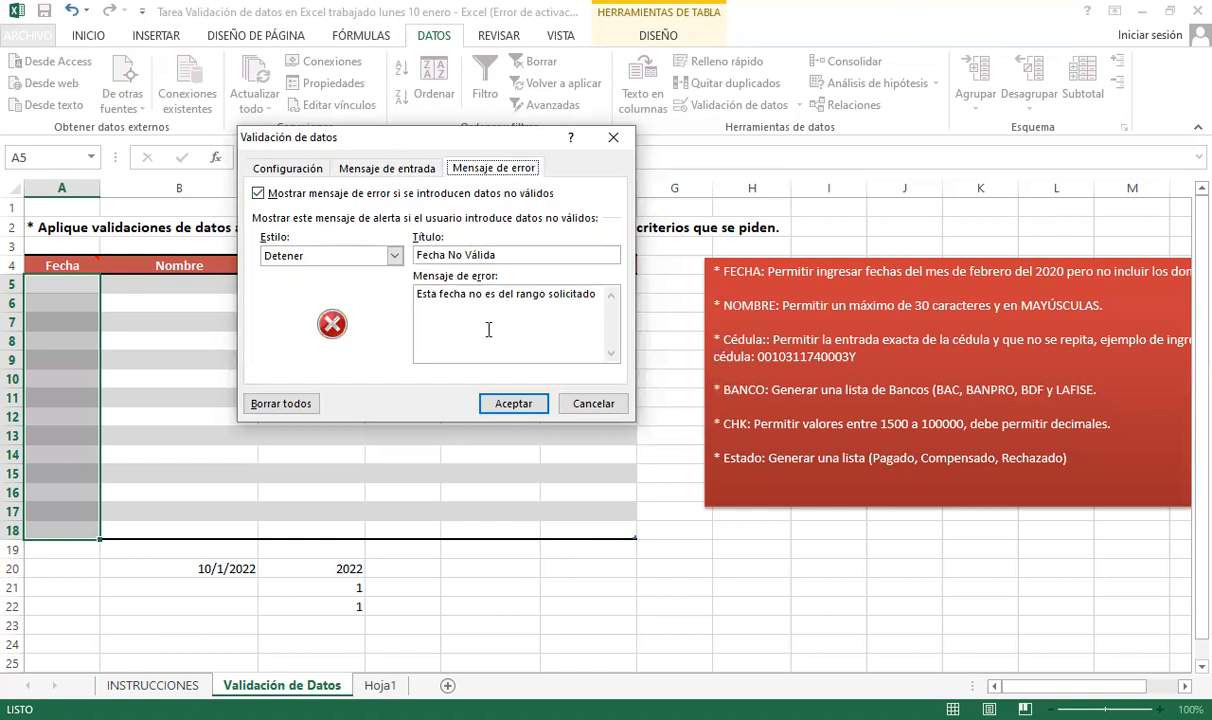
click(306, 170)
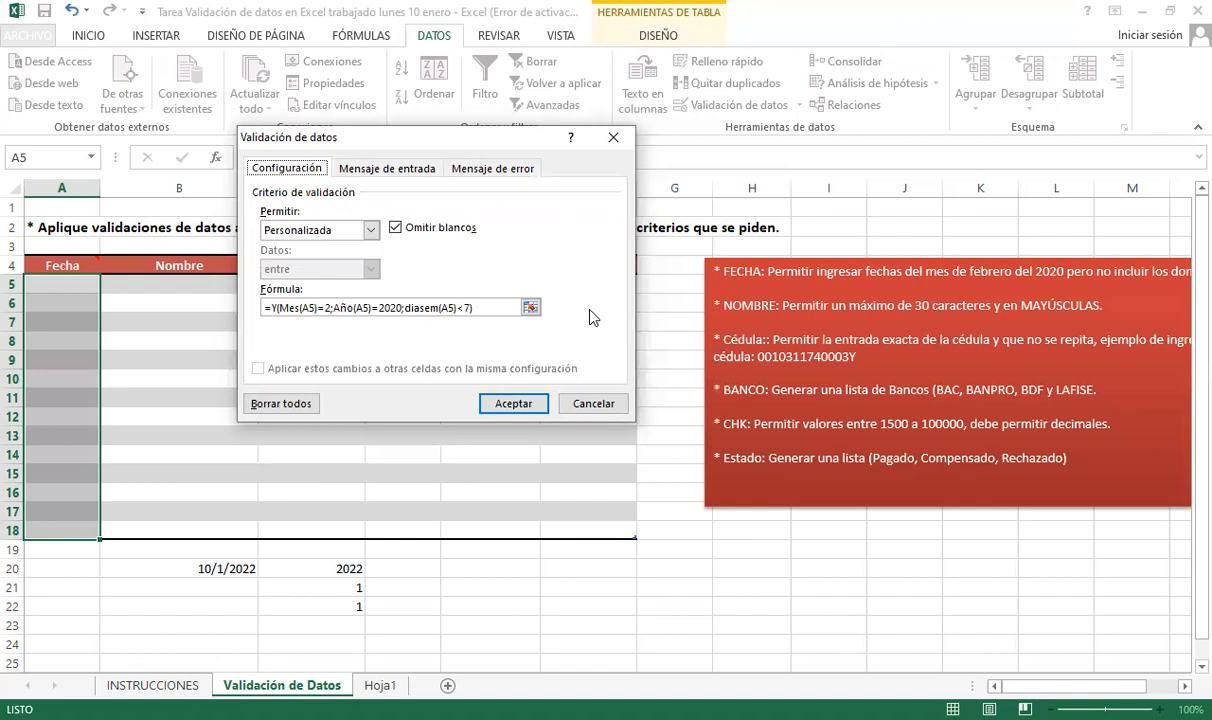
click(525, 413)
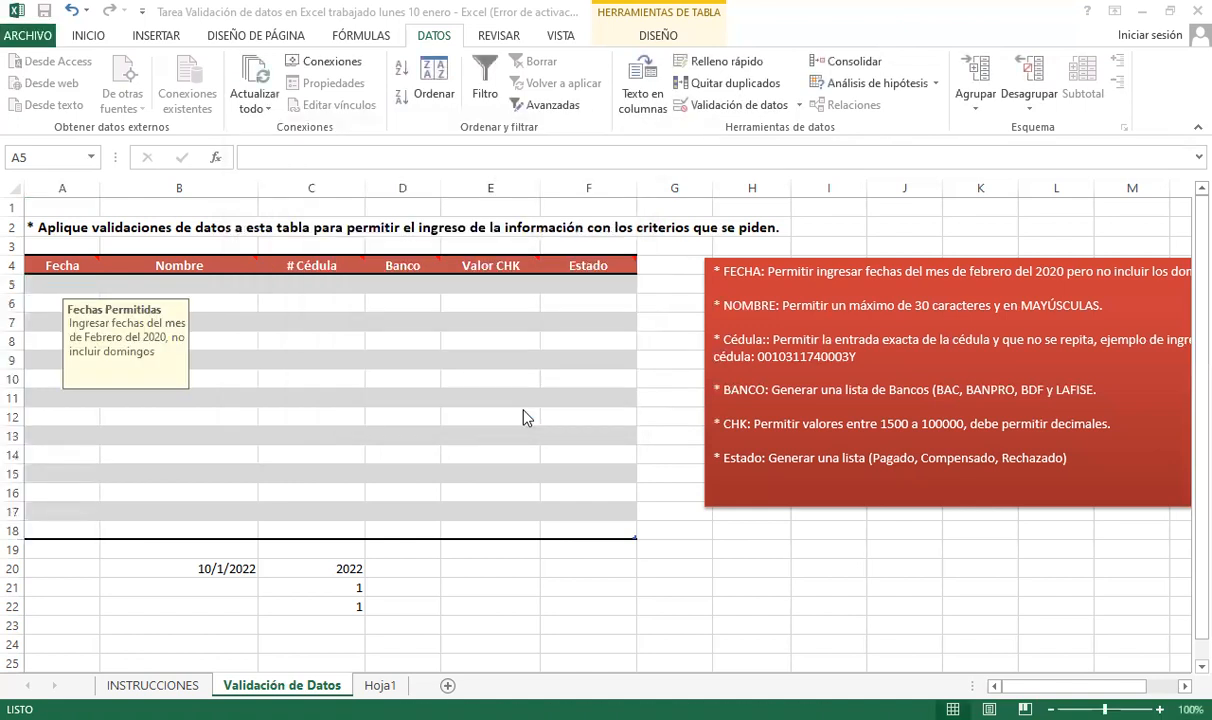
- Check Fecha cells show the Fechas Permitidas message at 110% zoom, ending on A5
drag(190, 320, 152, 319)
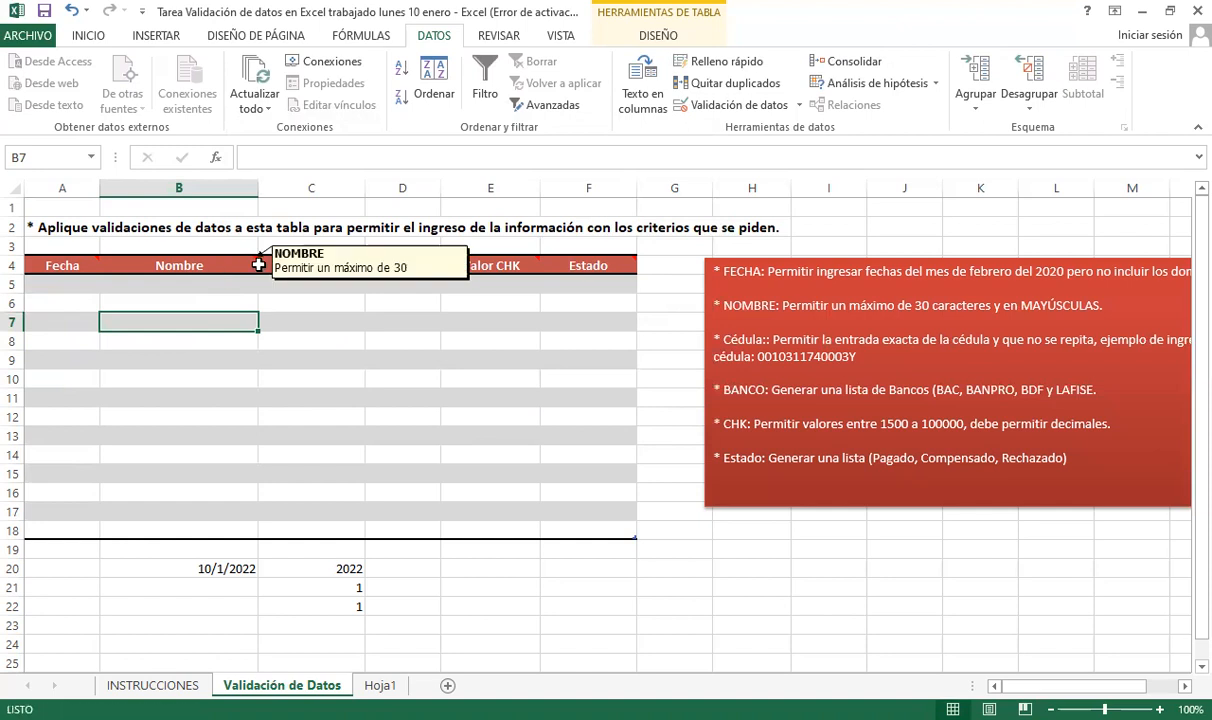
click(64, 302)
click(51, 414)
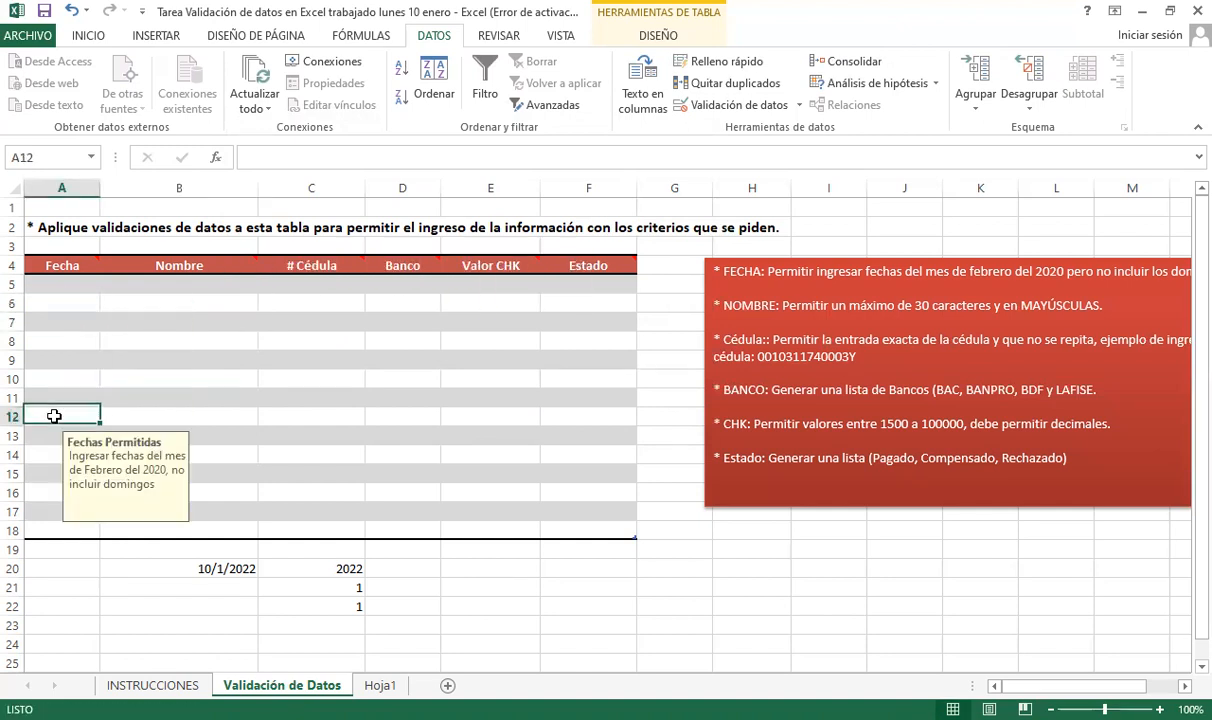
key(Up)
key(Up)
key(Up)
click(1159, 709)
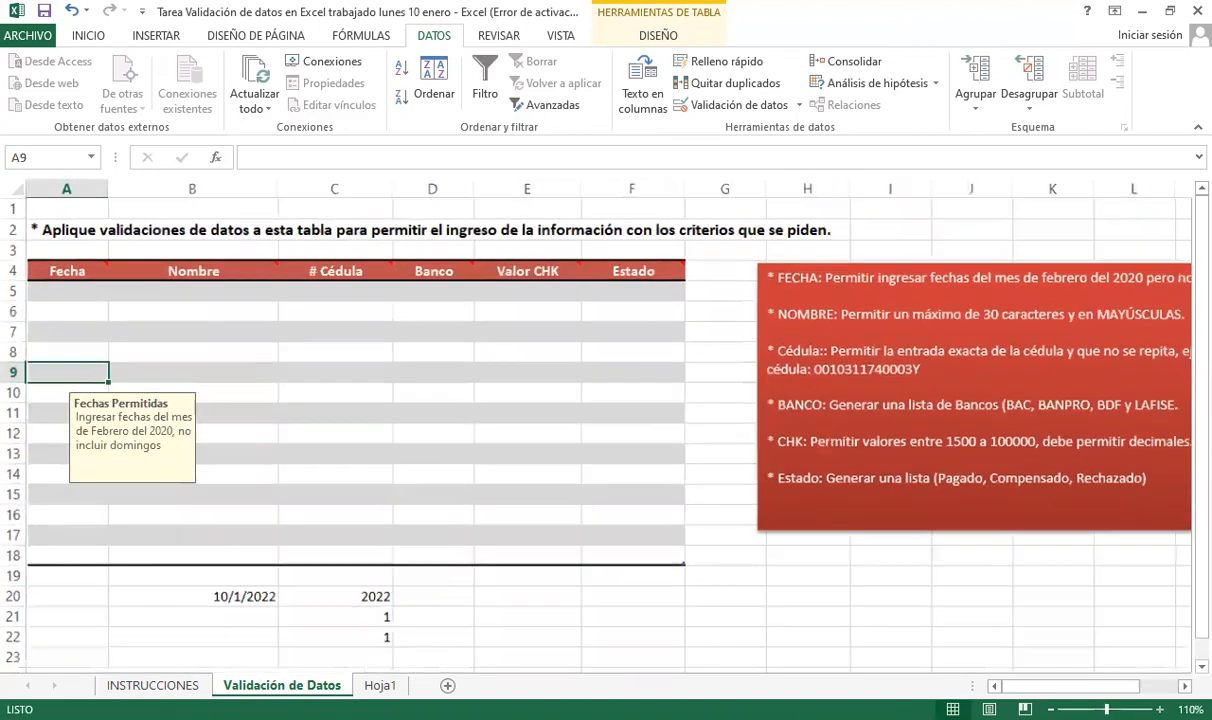
click(90, 331)
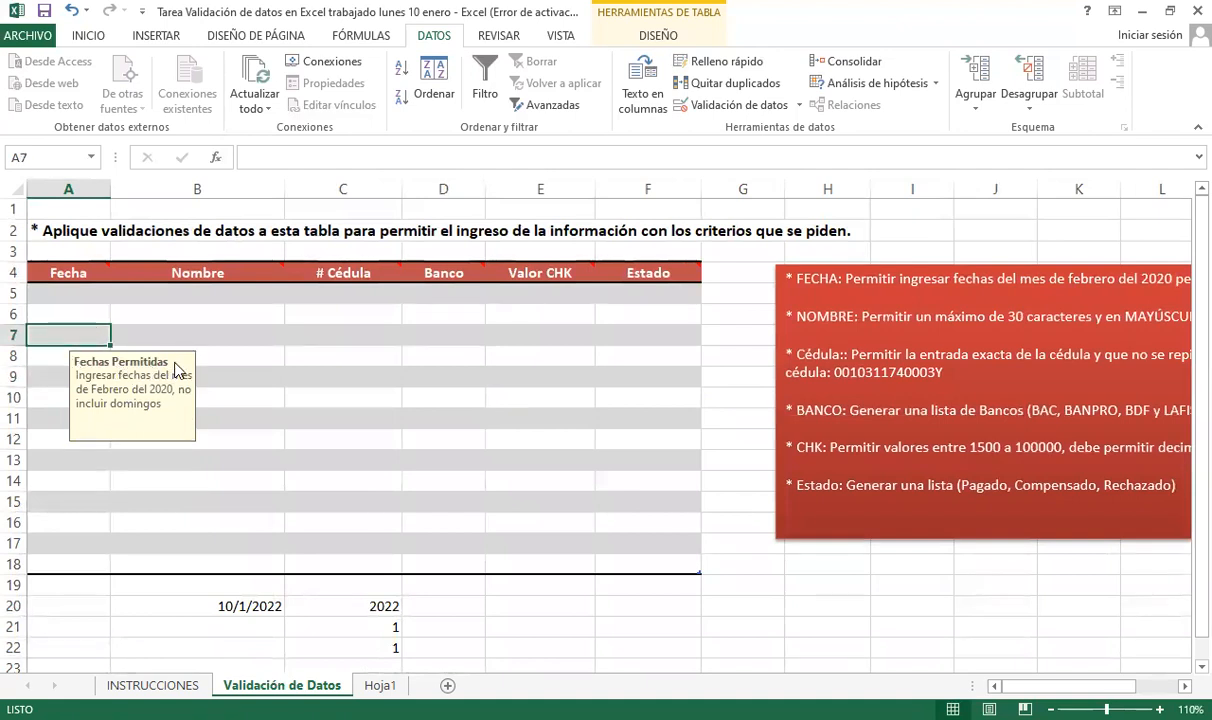
drag(160, 360, 175, 370)
click(50, 423)
click(61, 485)
click(78, 357)
click(179, 500)
click(84, 454)
click(190, 377)
click(95, 332)
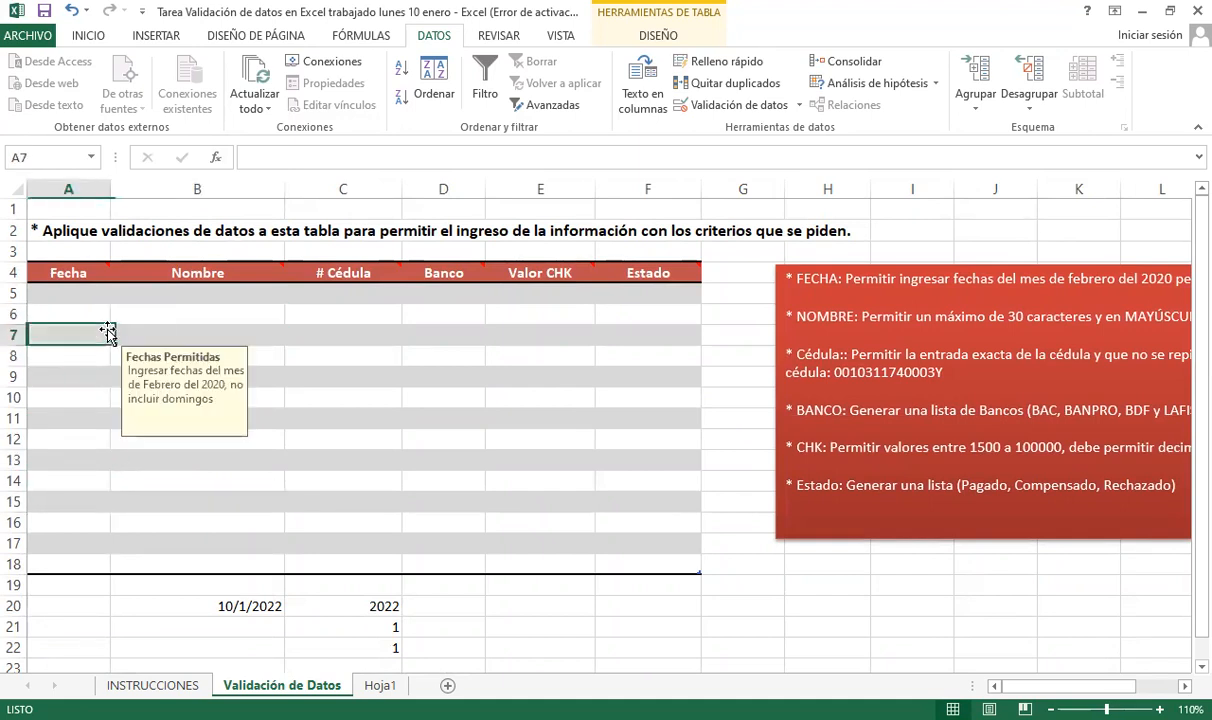
click(60, 398)
click(151, 330)
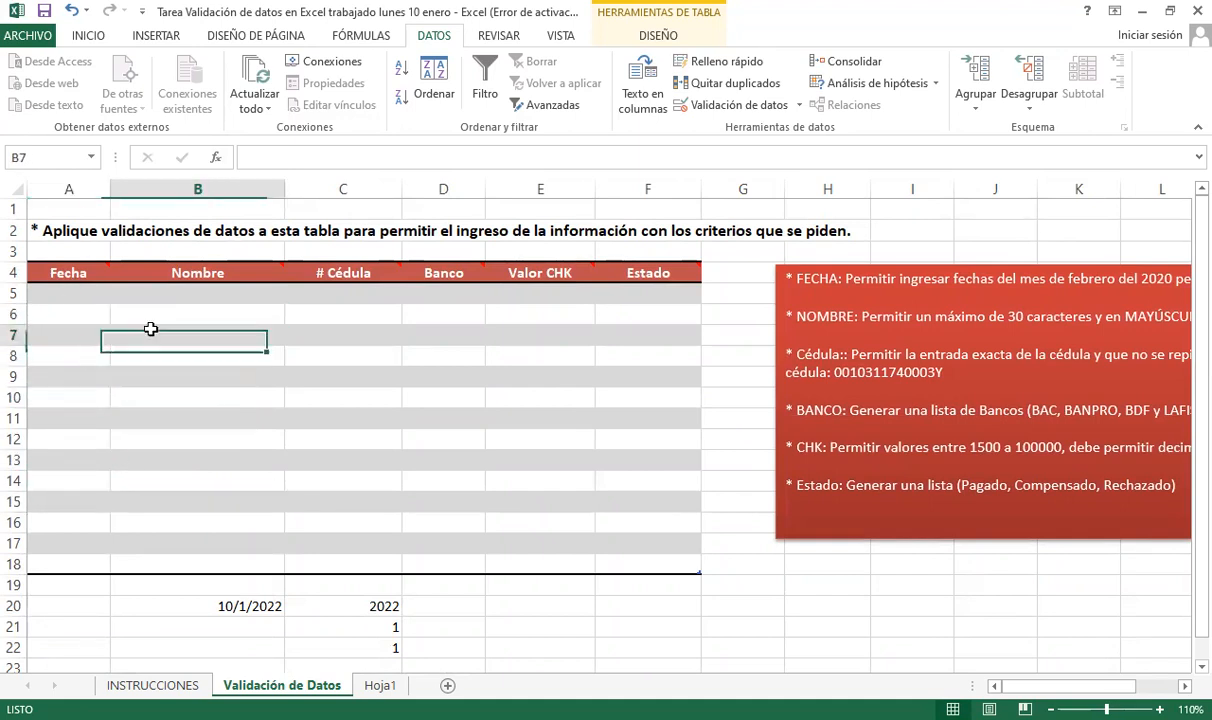
click(75, 299)
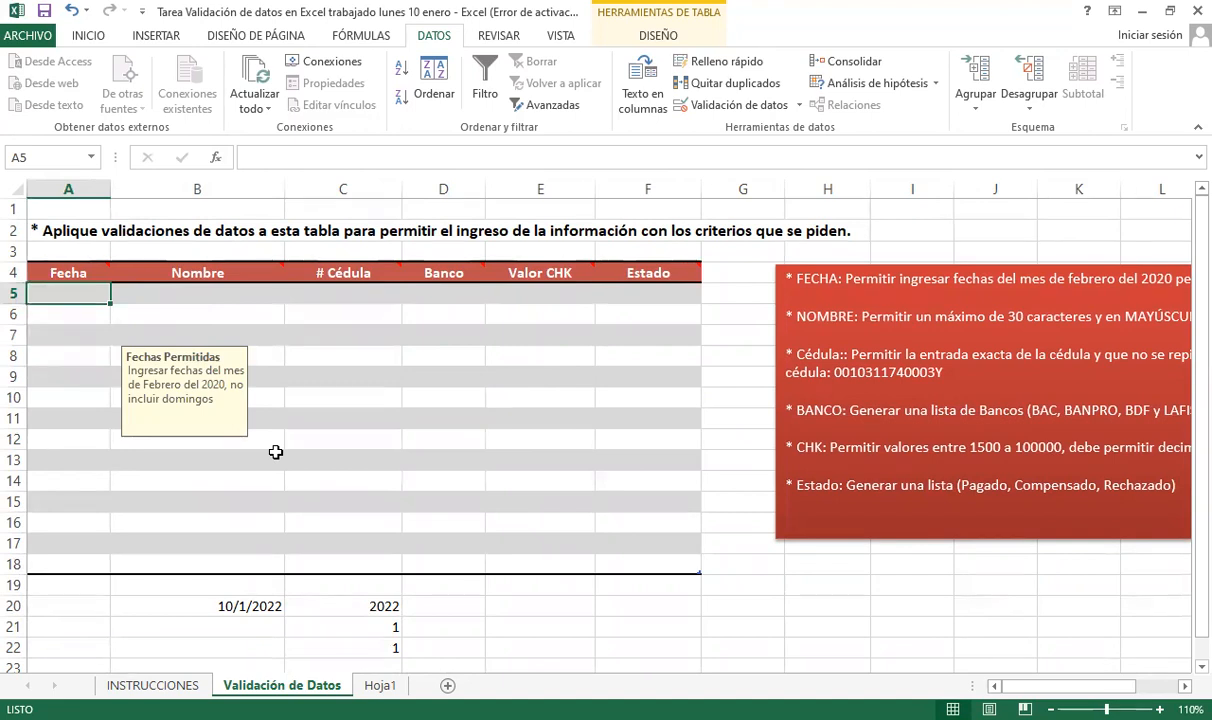
- Test A5 with 10/1/2022 and 5/01/2020, both rejected by the Fecha rule
text(10/1/2022)
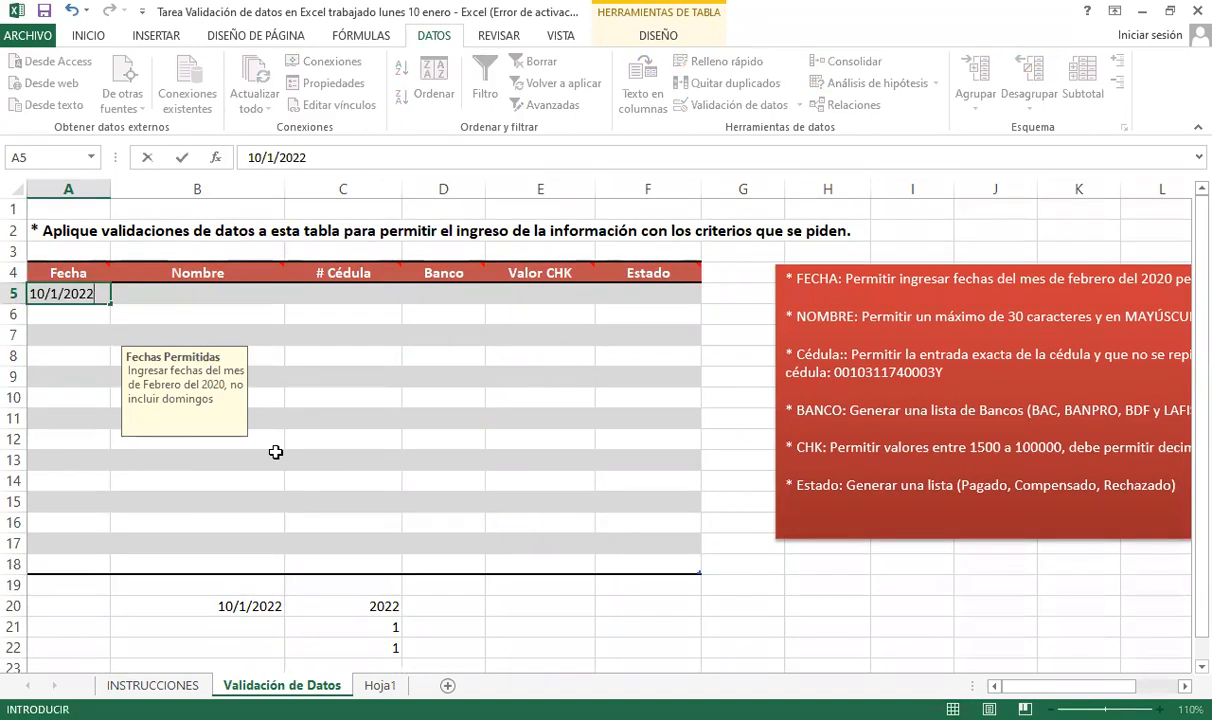
key(Return)
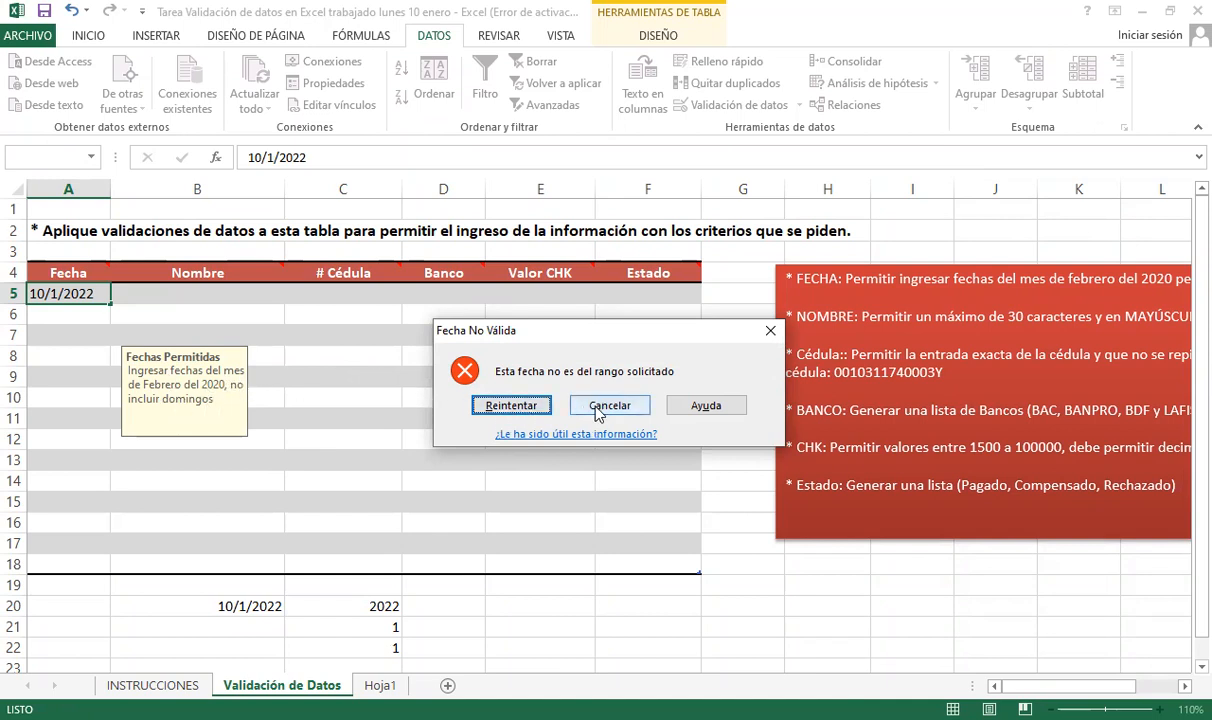
click(537, 404)
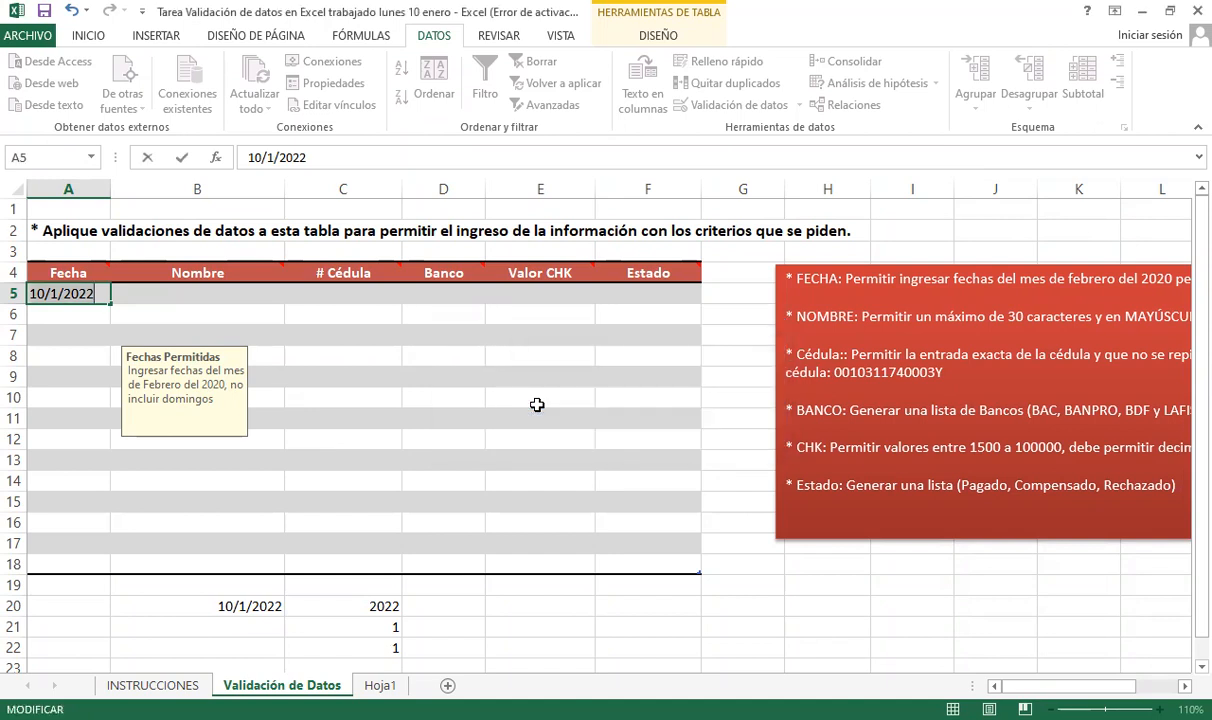
key(BackSpace)
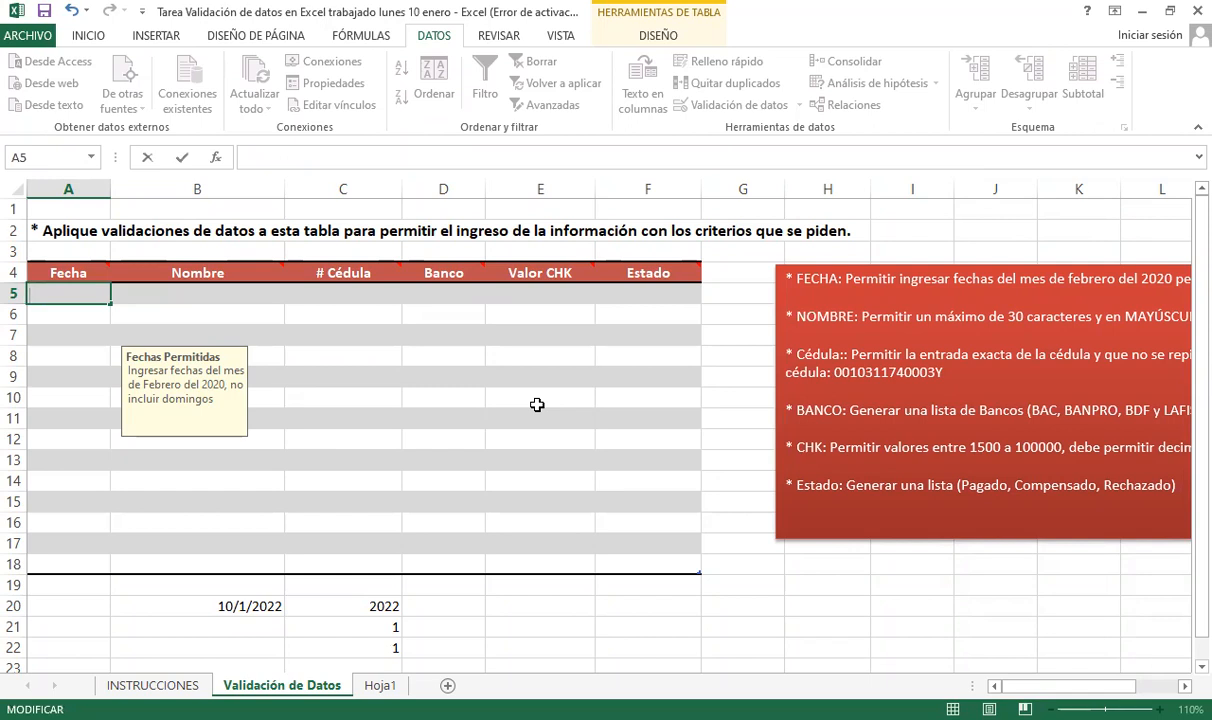
text(5/01/2020)
key(Return)
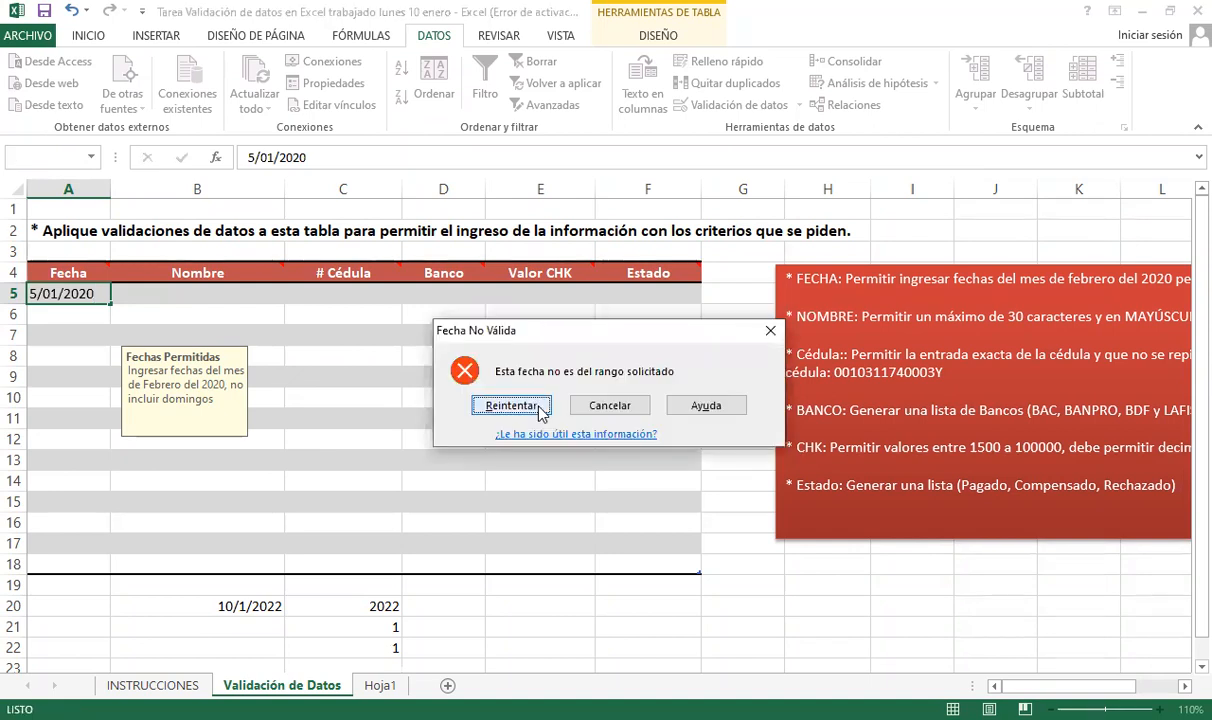
click(511, 405)
- Try 6/01/2020 in A5, then cancel the rejected entry so A5 stays empty
key(Left)
key(Left)
key(Left)
key(Left)
key(Left)
key(Left)
key(Left)
key(Left)
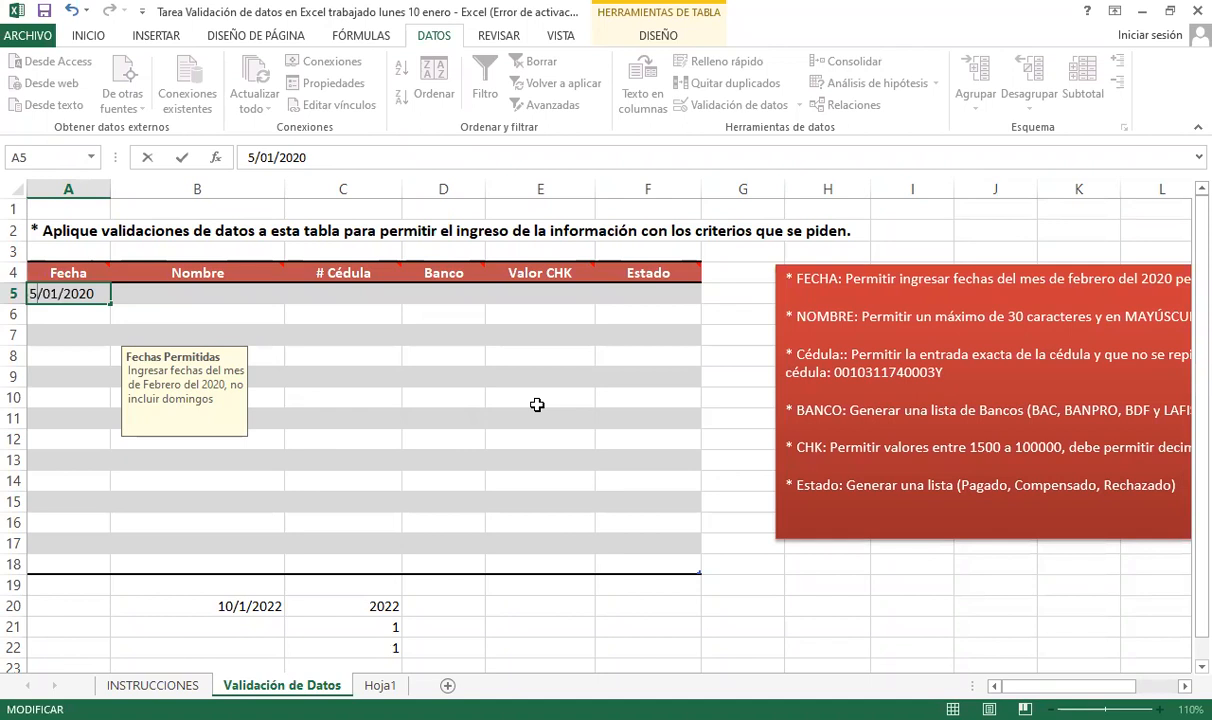
key(BackSpace)
text(6)
key(Return)
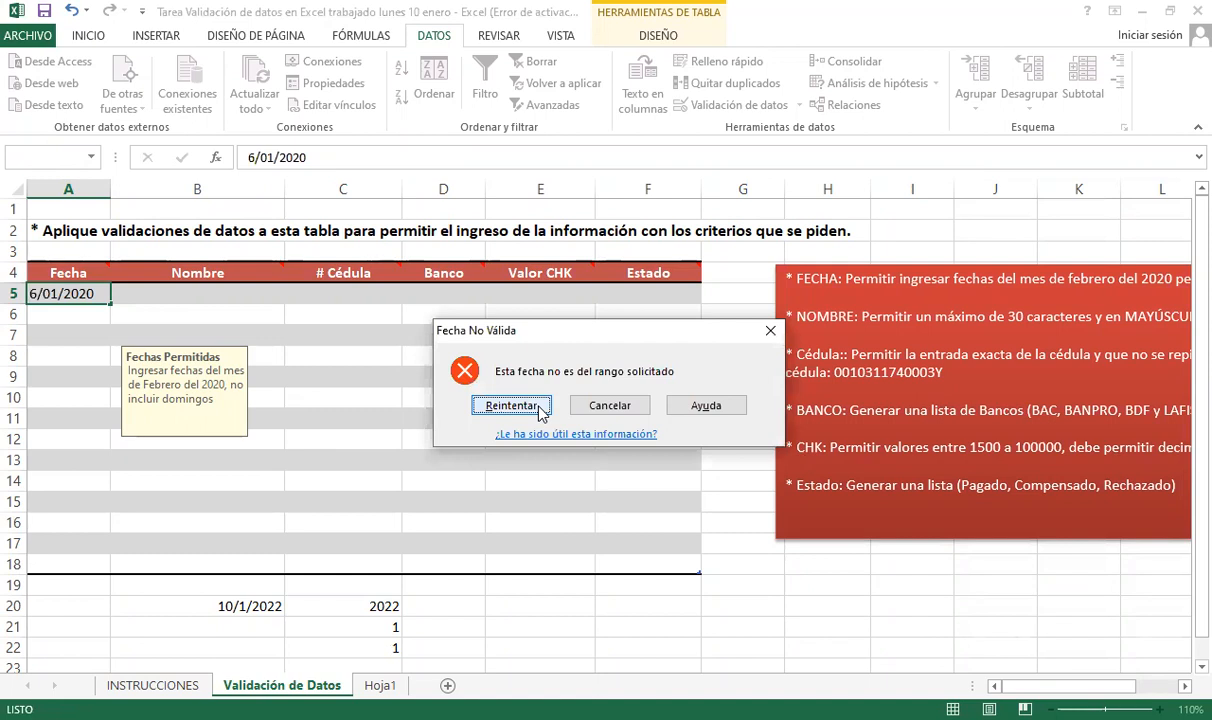
key(Escape)
click(995, 626)
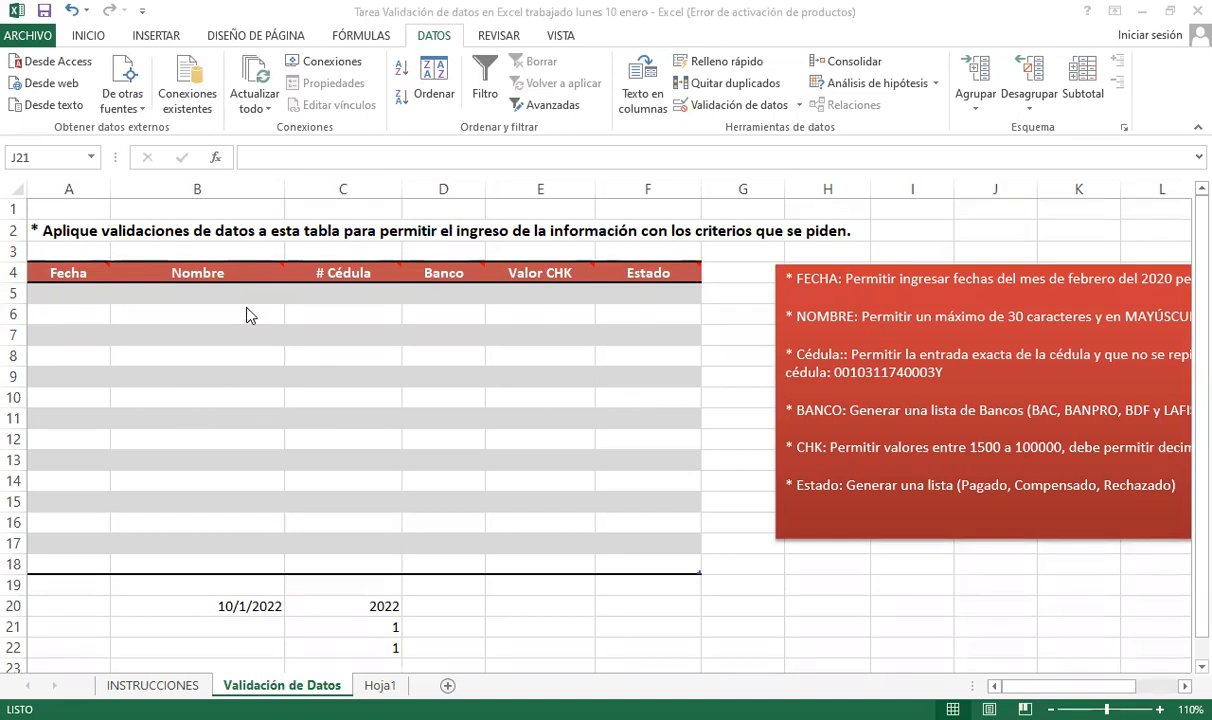
- Enter 5/02/2020, 9/2 and 16/02/2020 into A5, A6 and A7
click(45, 293)
text(5/02/2020)
key(Return)
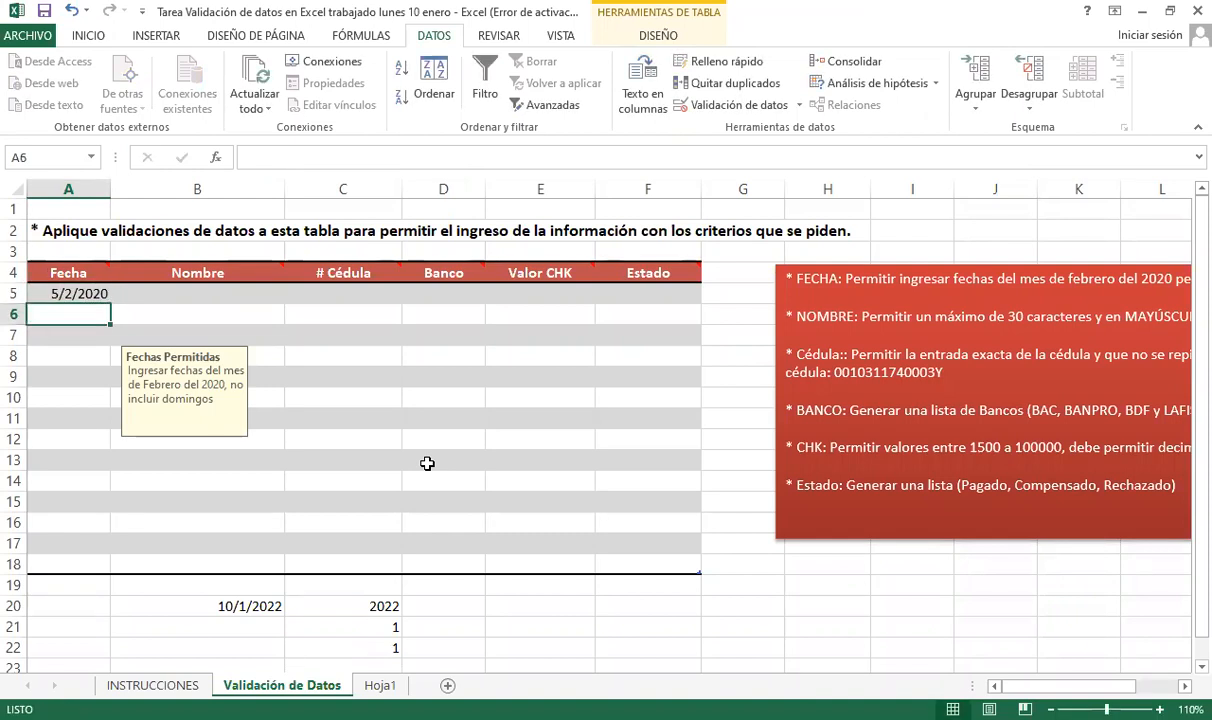
text(9/)
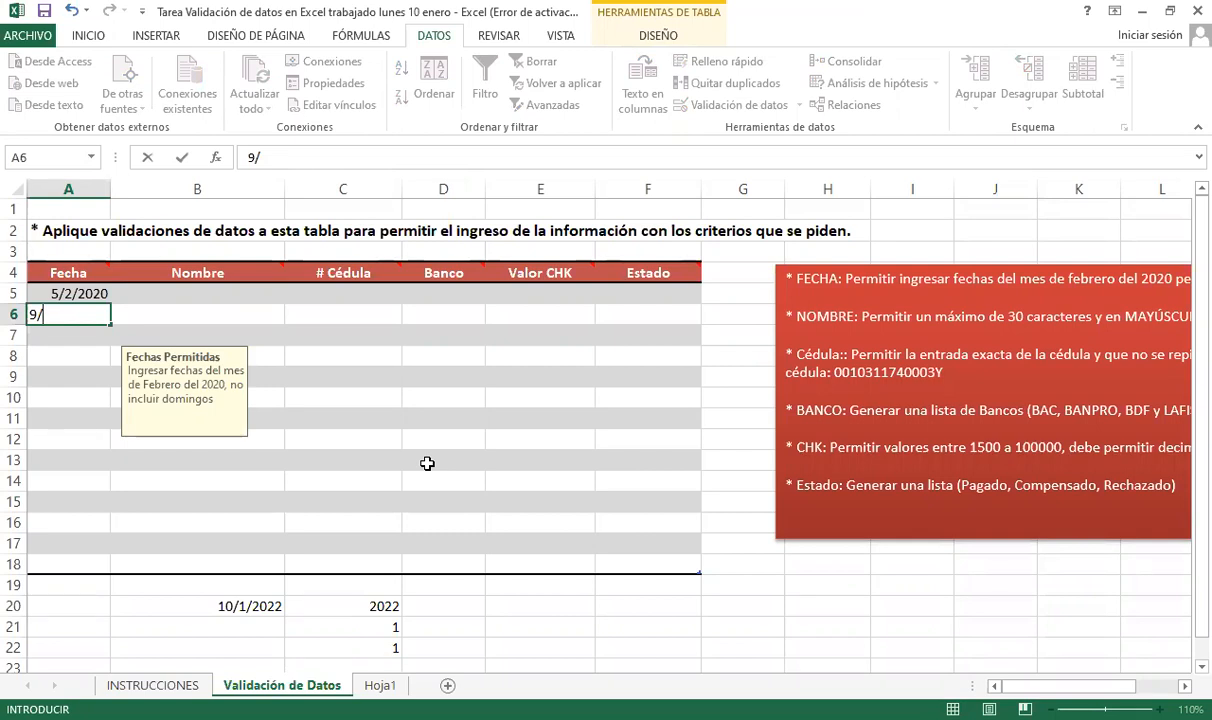
text(2)
key(Return)
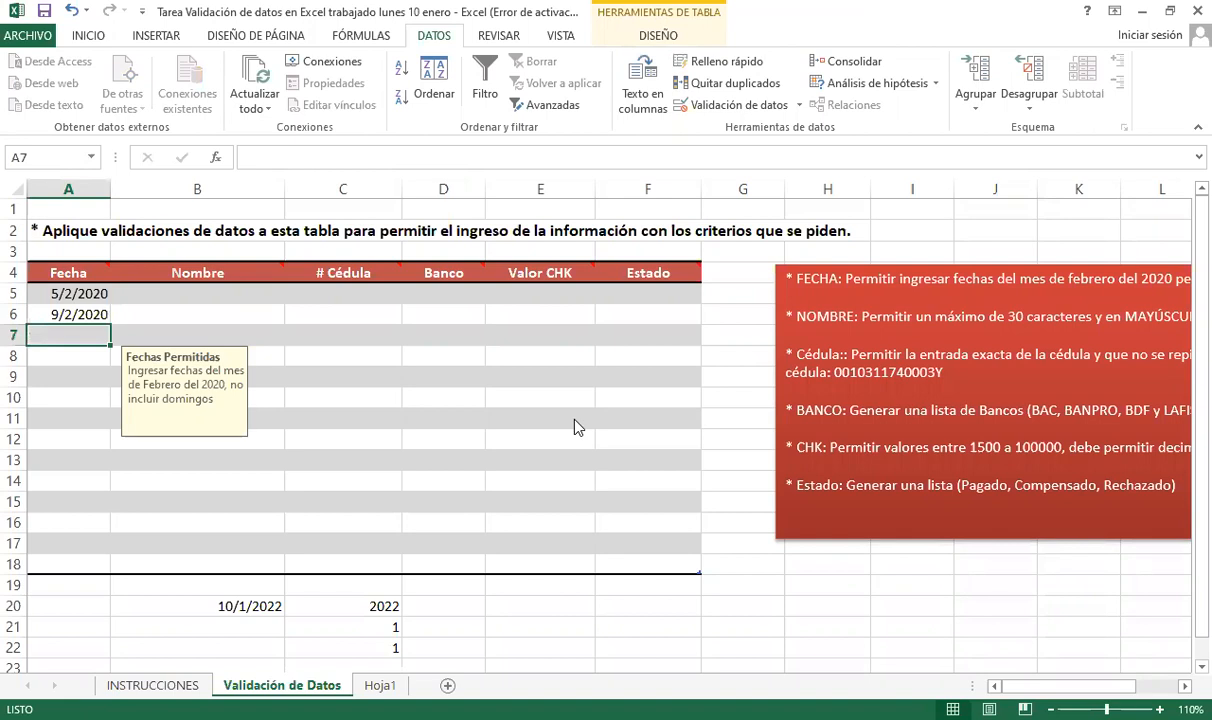
text(16/0)
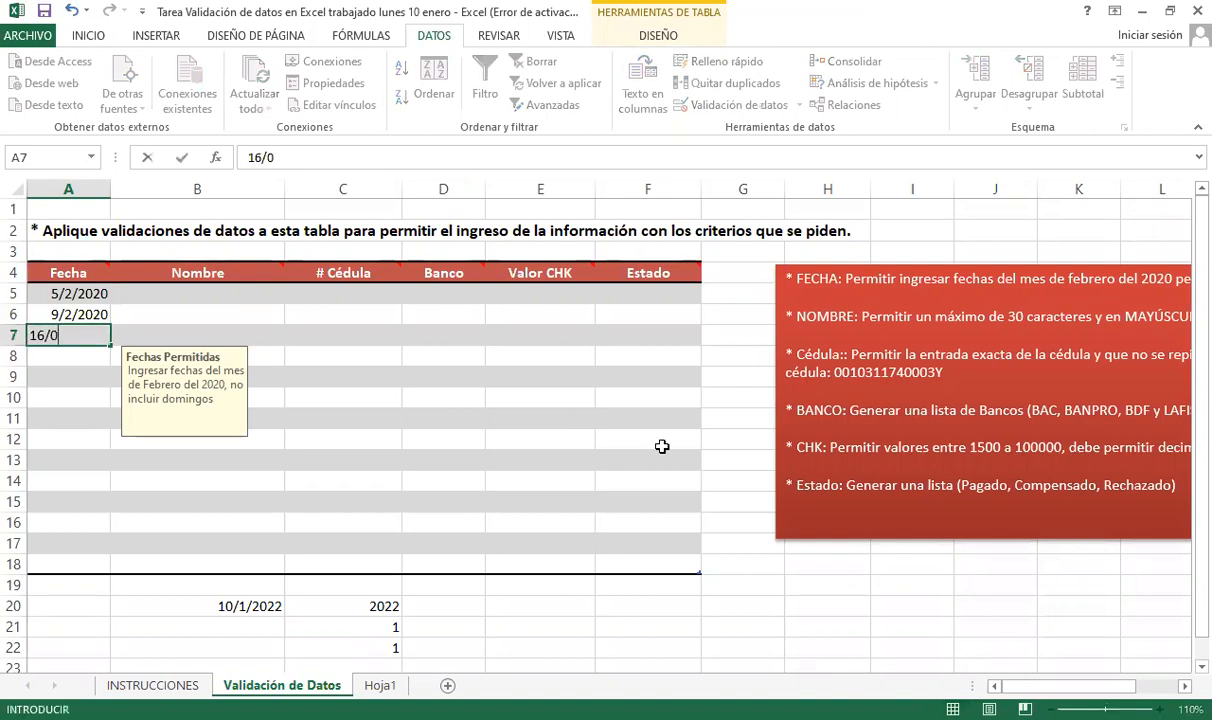
text(2/2020)
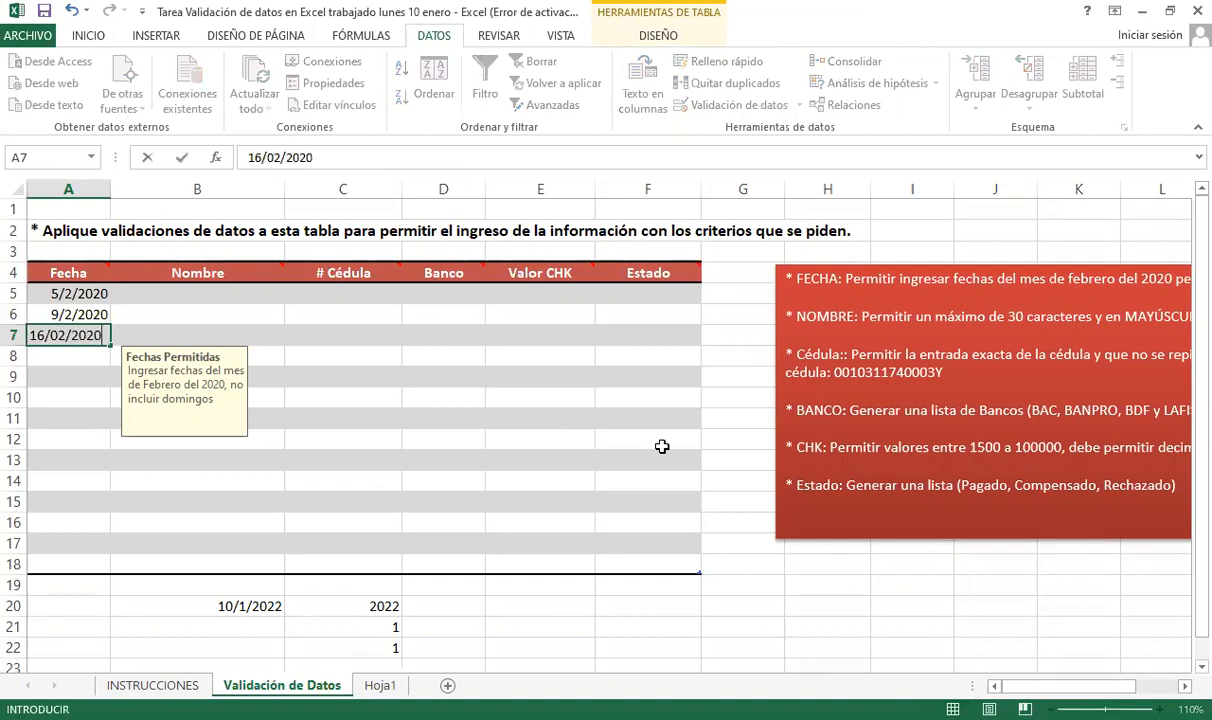
key(Return)
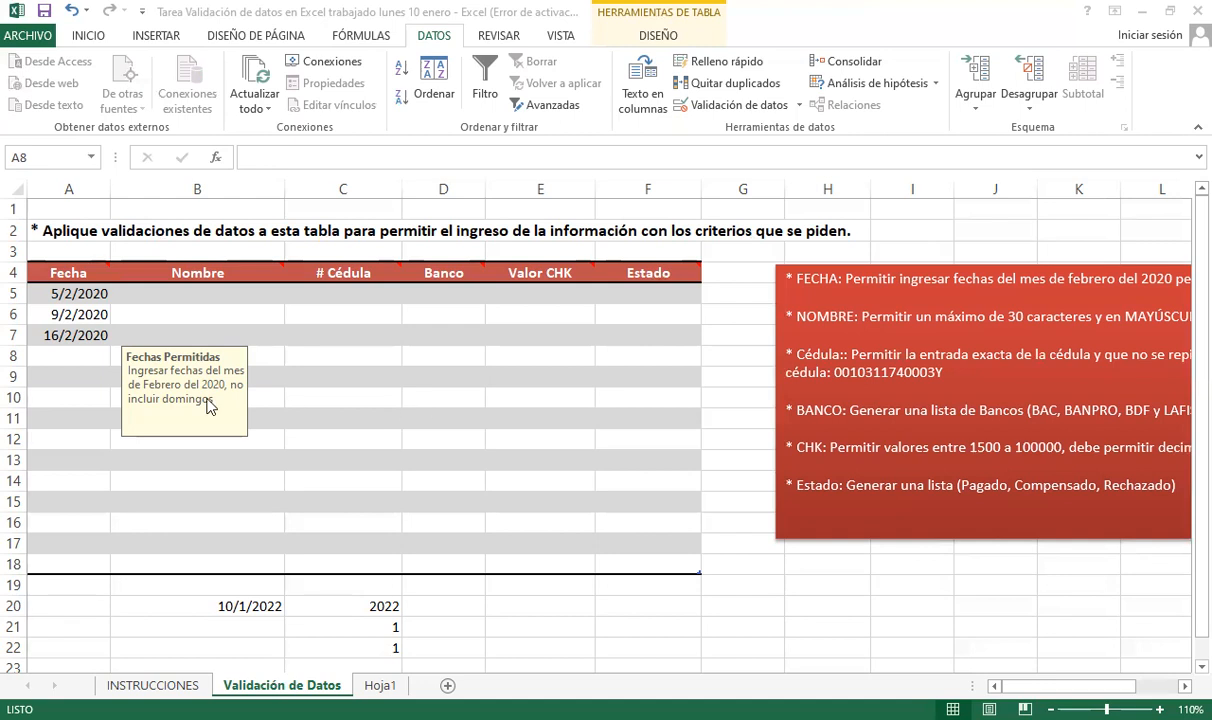
- For A5:A7, edit the validation formula to DIASEM(A5;2)<7, then clear A6 and A7
drag(65, 292, 68, 556)
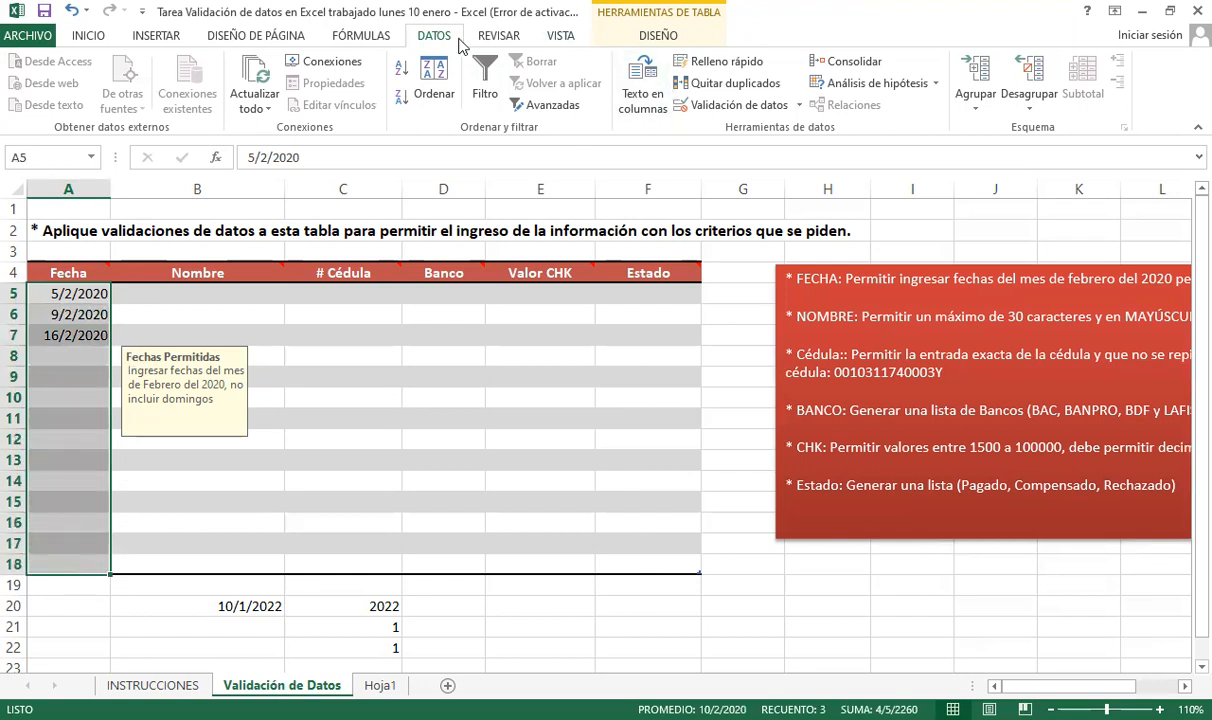
click(690, 104)
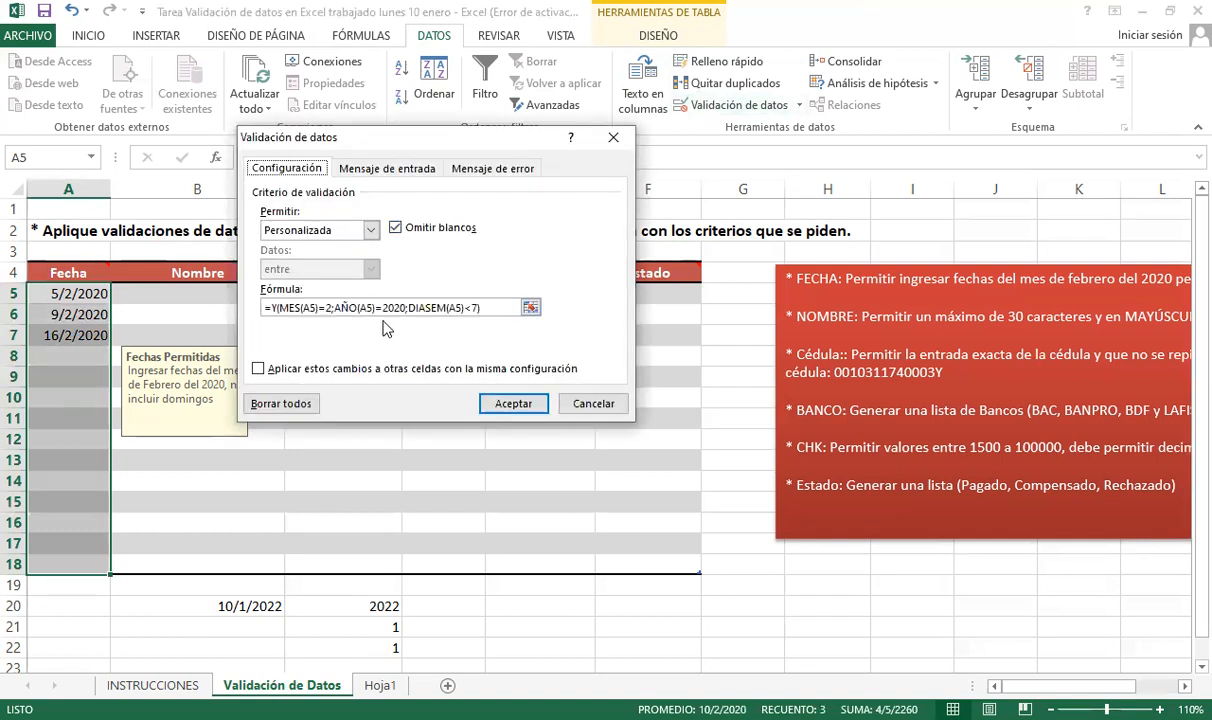
click(477, 312)
click(500, 307)
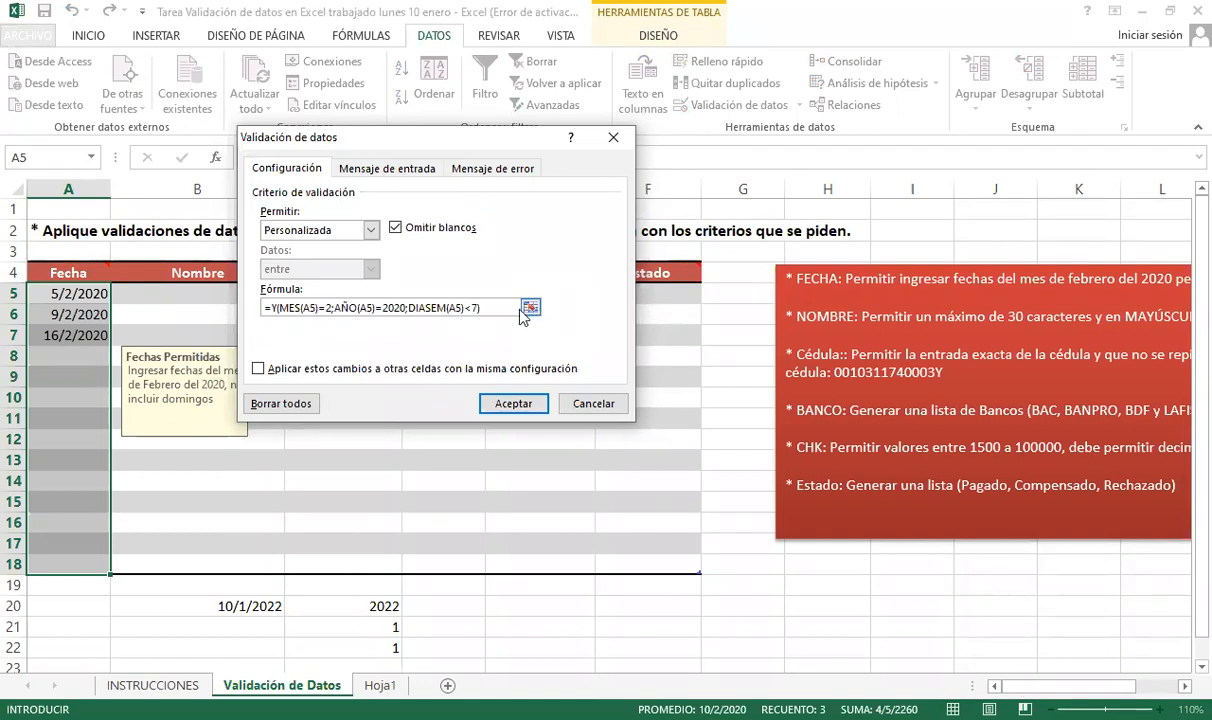
click(462, 308)
text())
key(BackSpace)
text(;2)
click(533, 404)
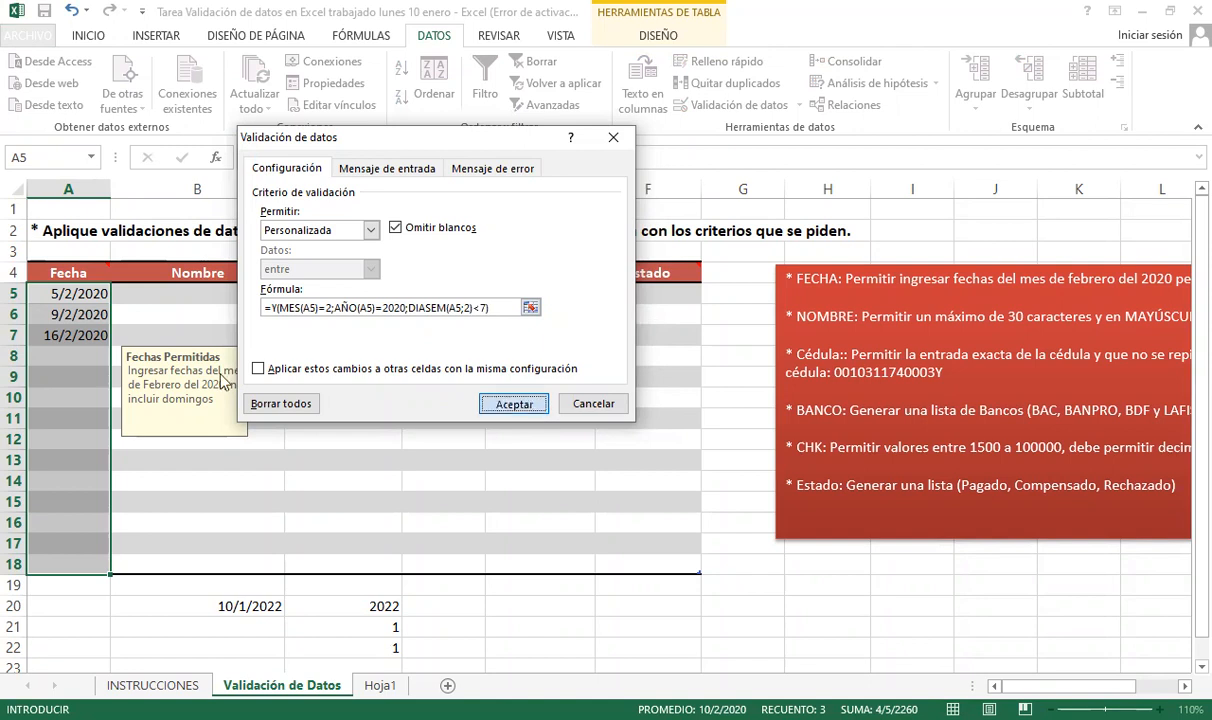
drag(89, 297, 70, 562)
key(Delete)
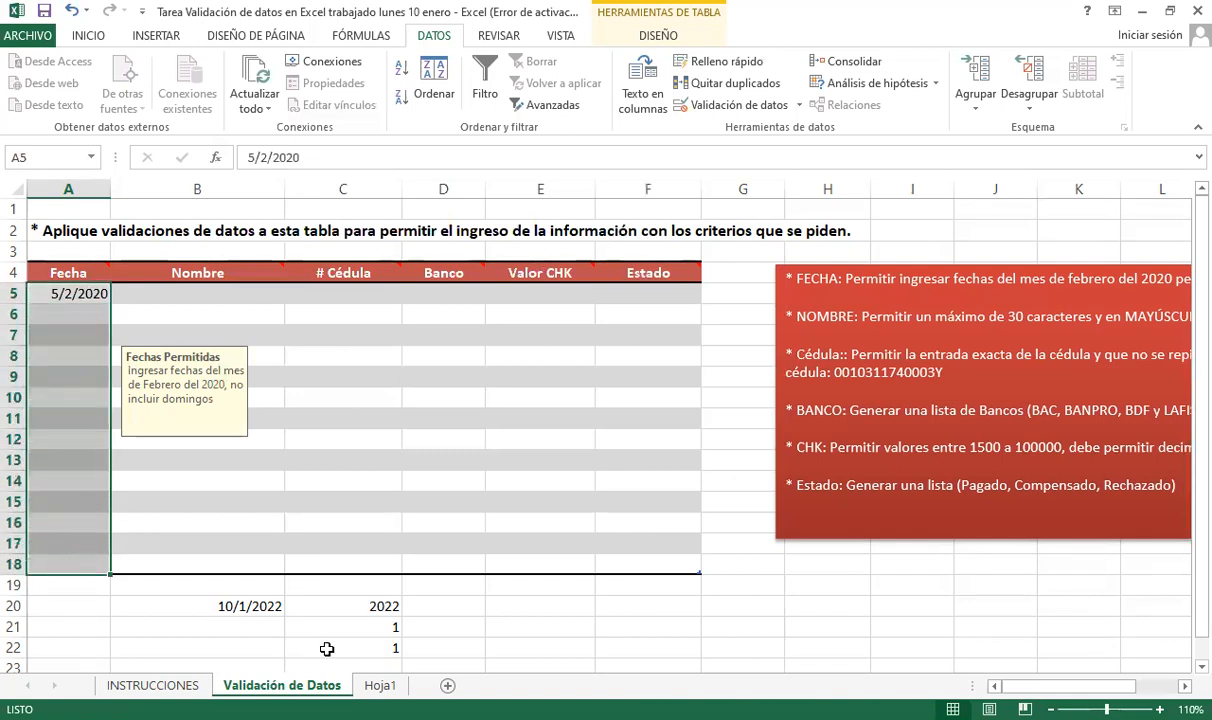
- Review the rule, then test Sunday 9/02/2020 in A6 and correct it to 10/02/2020
click(757, 101)
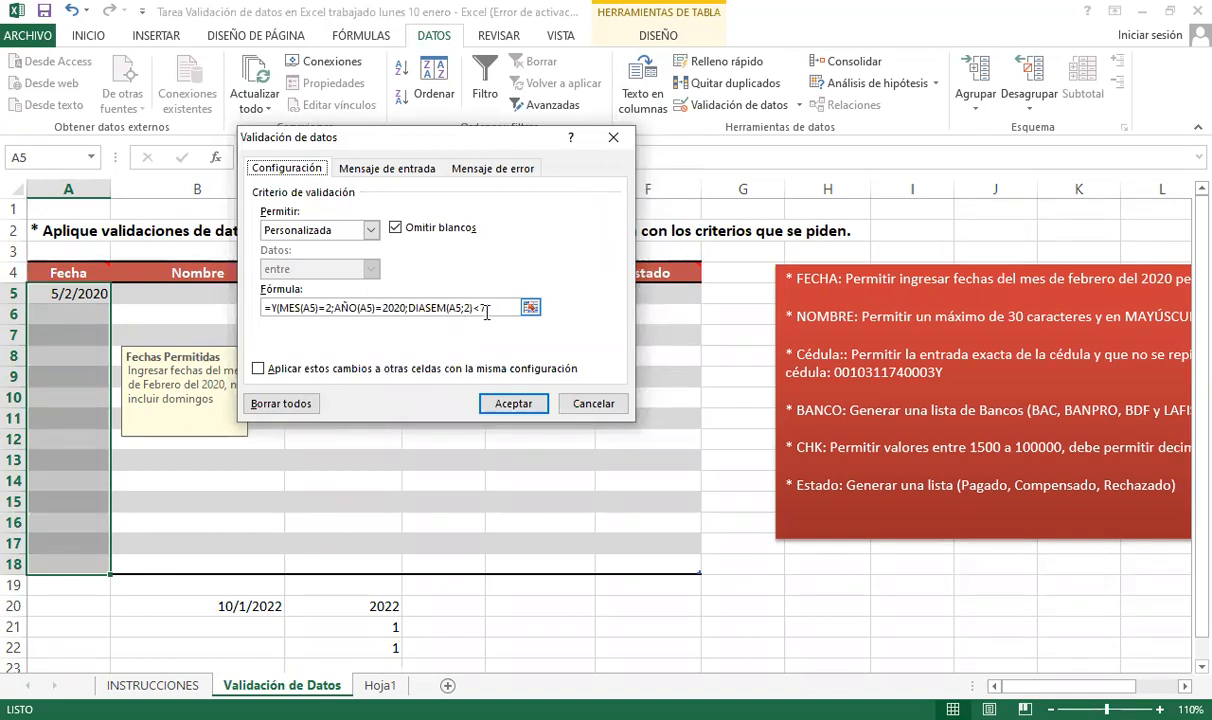
click(596, 403)
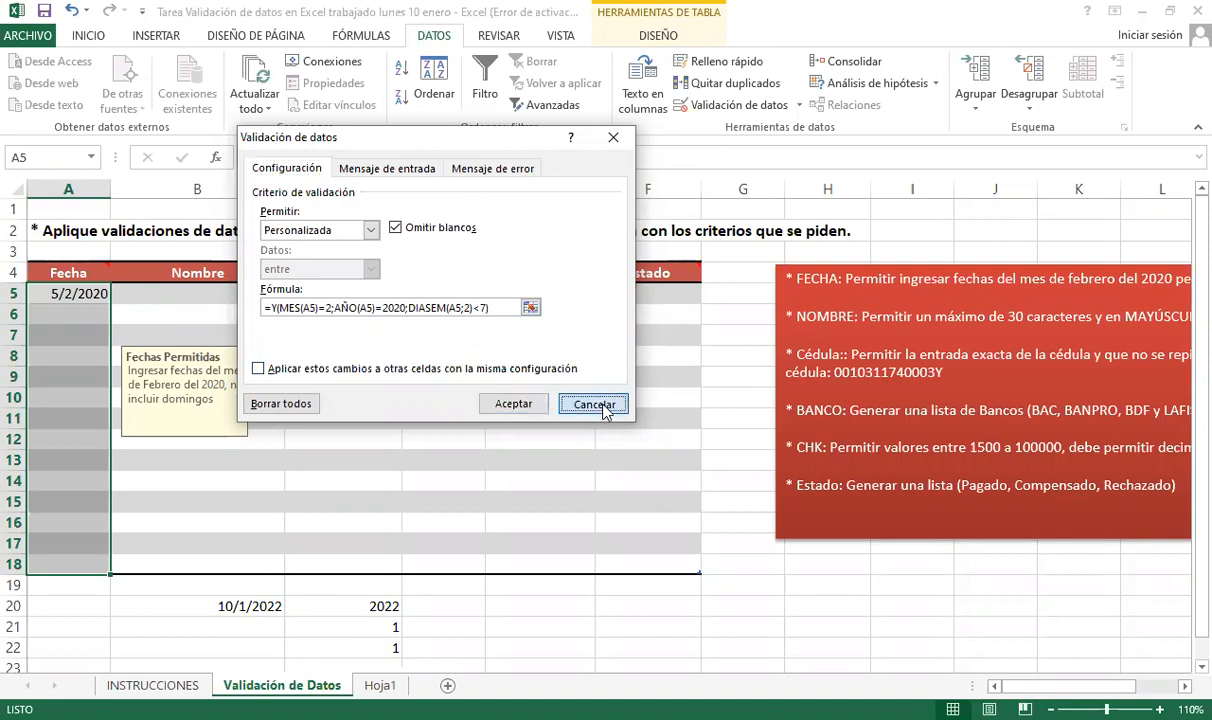
click(70, 314)
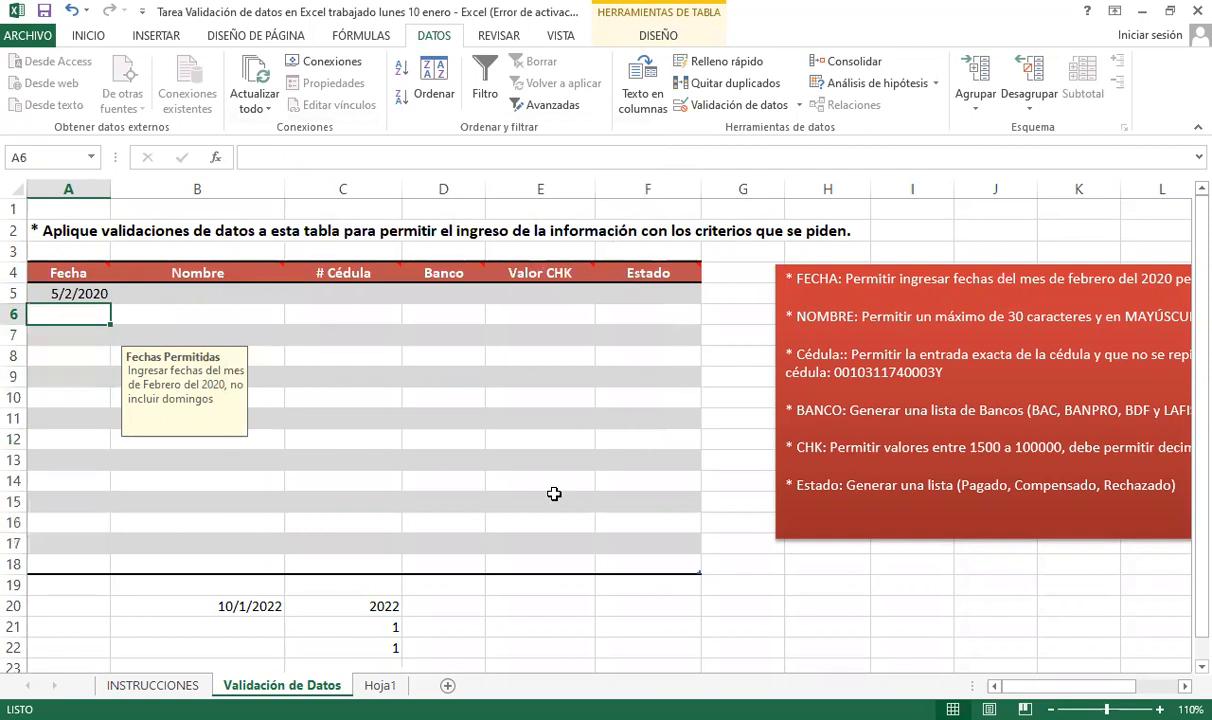
text(9/02/2020)
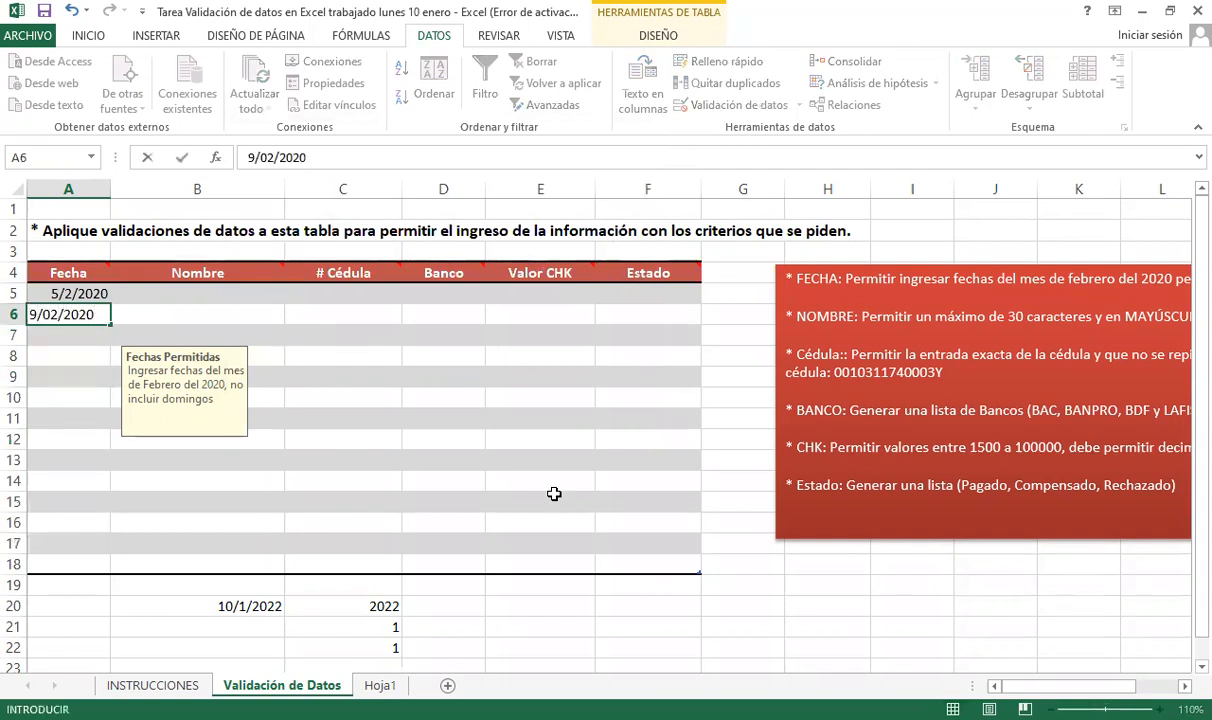
key(Return)
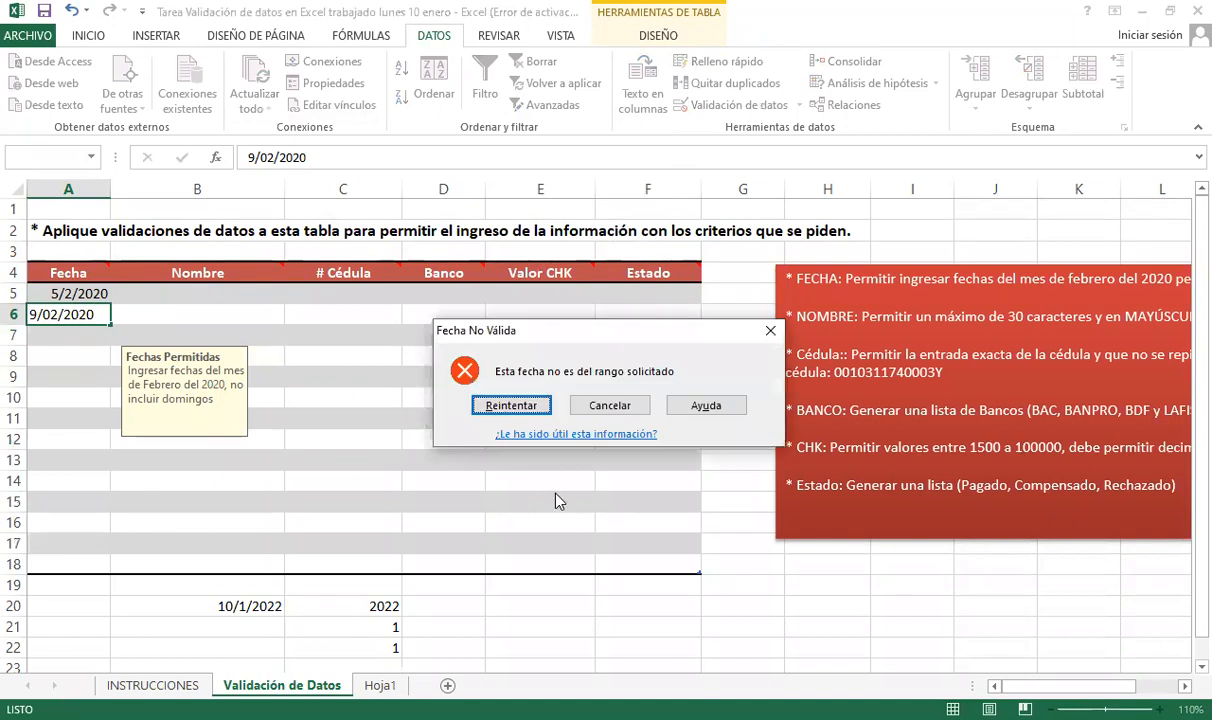
key(Return)
key(Left)
key(Left)
key(Left)
key(Left)
key(Left)
key(Left)
key(Left)
key(Left)
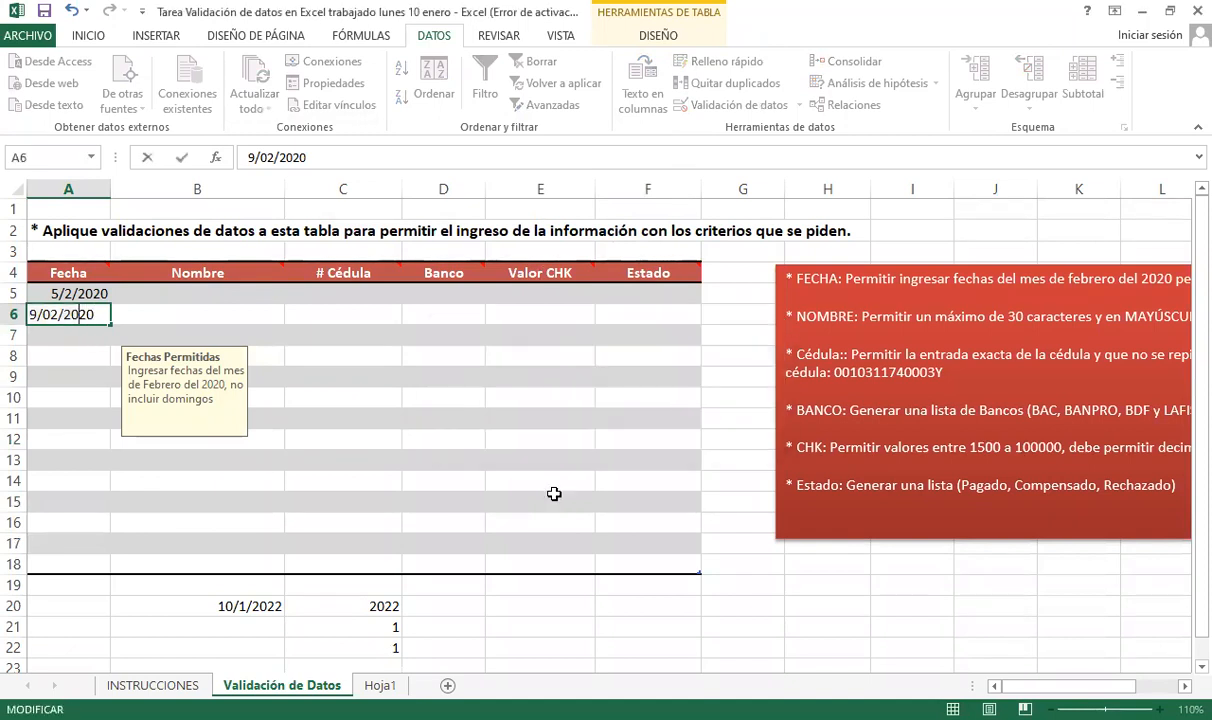
key(BackSpace)
text(10)
key(Return)
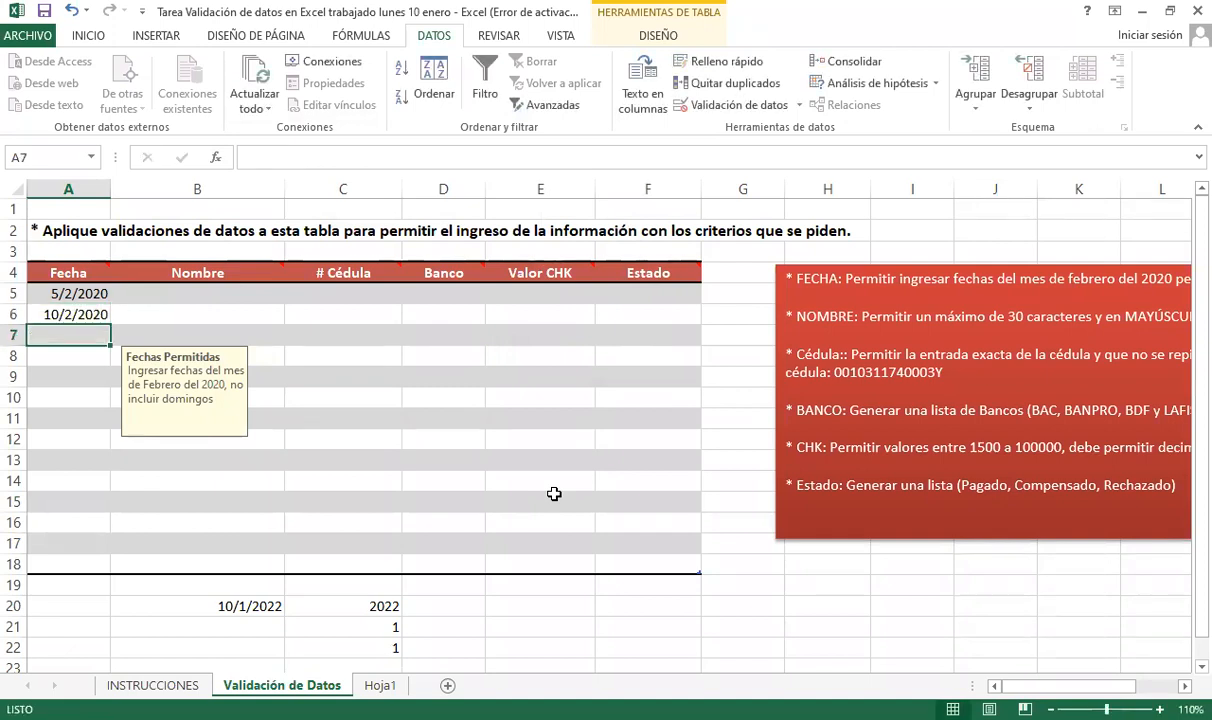
- Test Sunday 16/02/2020 in A7, correct it to 15/02/2020, and move to B7
text(8/02/)
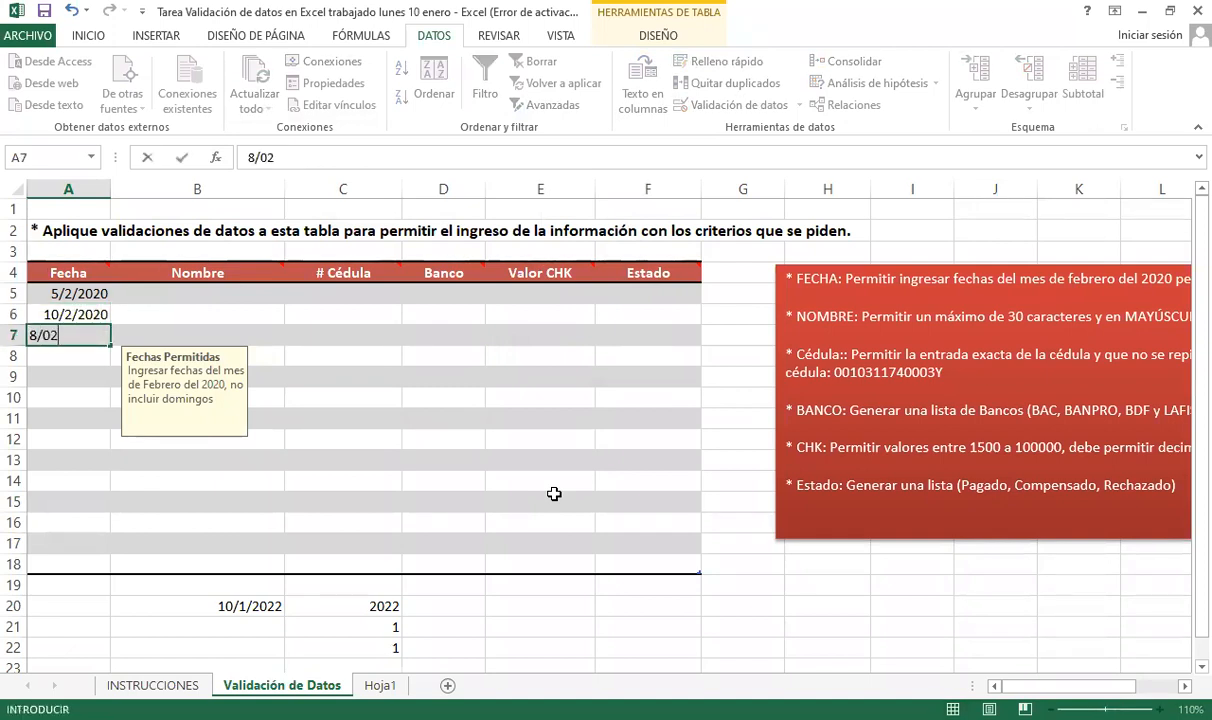
key(BackSpace)
key(BackSpace)
key(BackSpace)
key(BackSpace)
key(BackSpace)
text(16/02/)
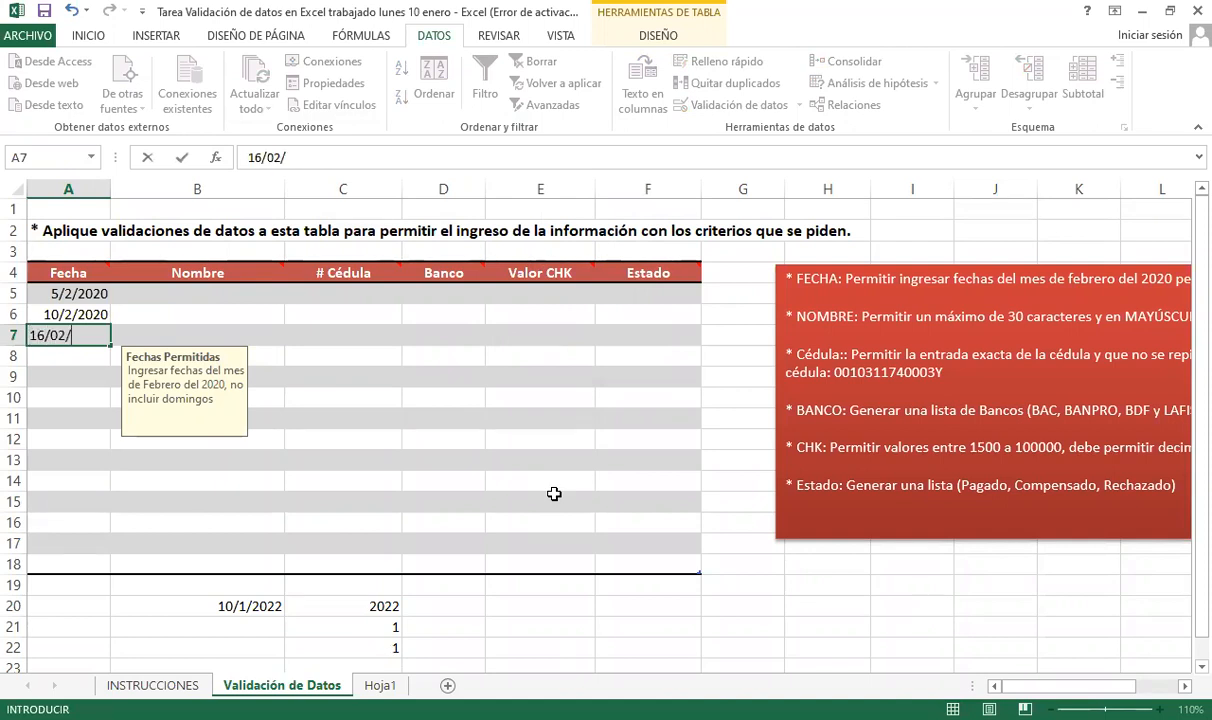
text(2020)
key(Return)
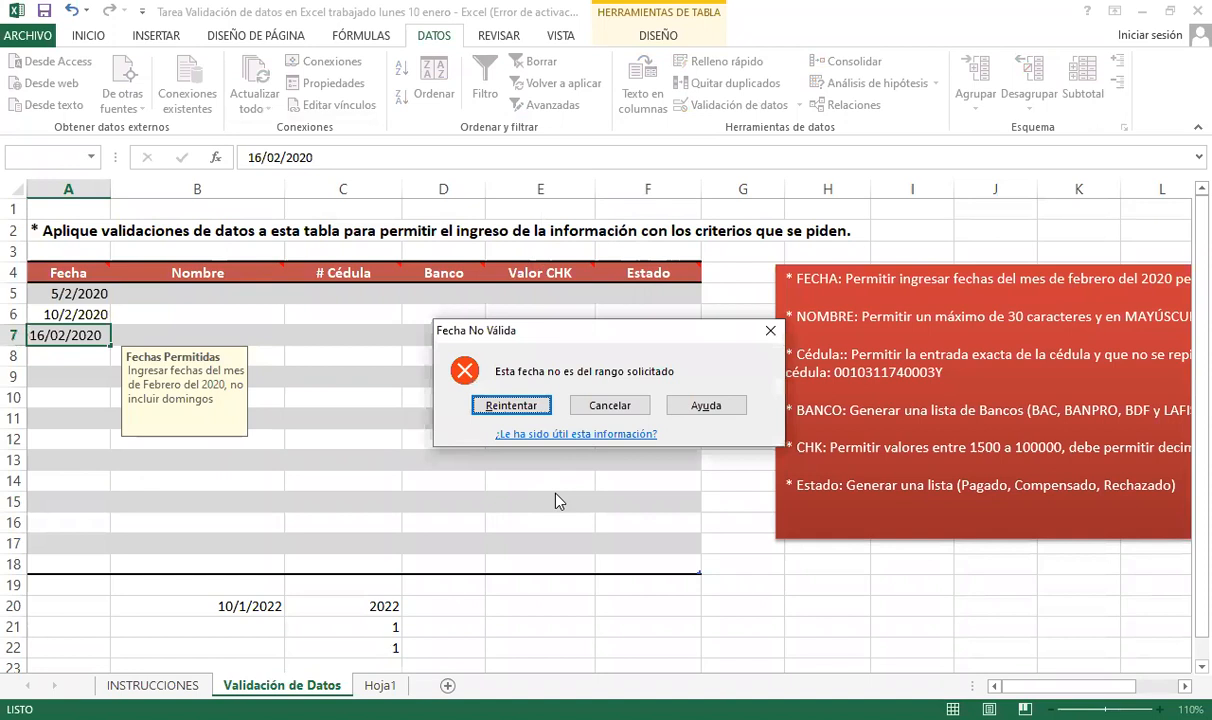
key(Return)
key(Left)
key(Left)
key(Left)
key(Left)
key(Left)
key(Left)
key(Left)
key(Left)
key(Left)
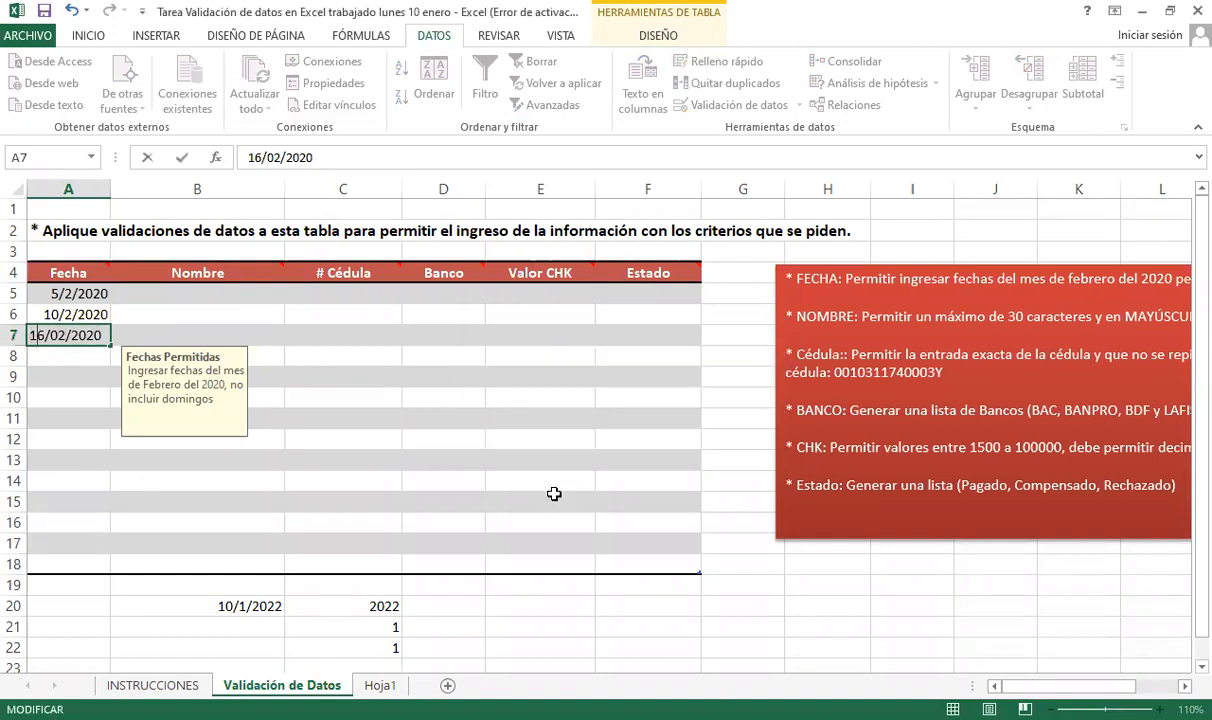
key(BackSpace)
text(5)
key(Return)
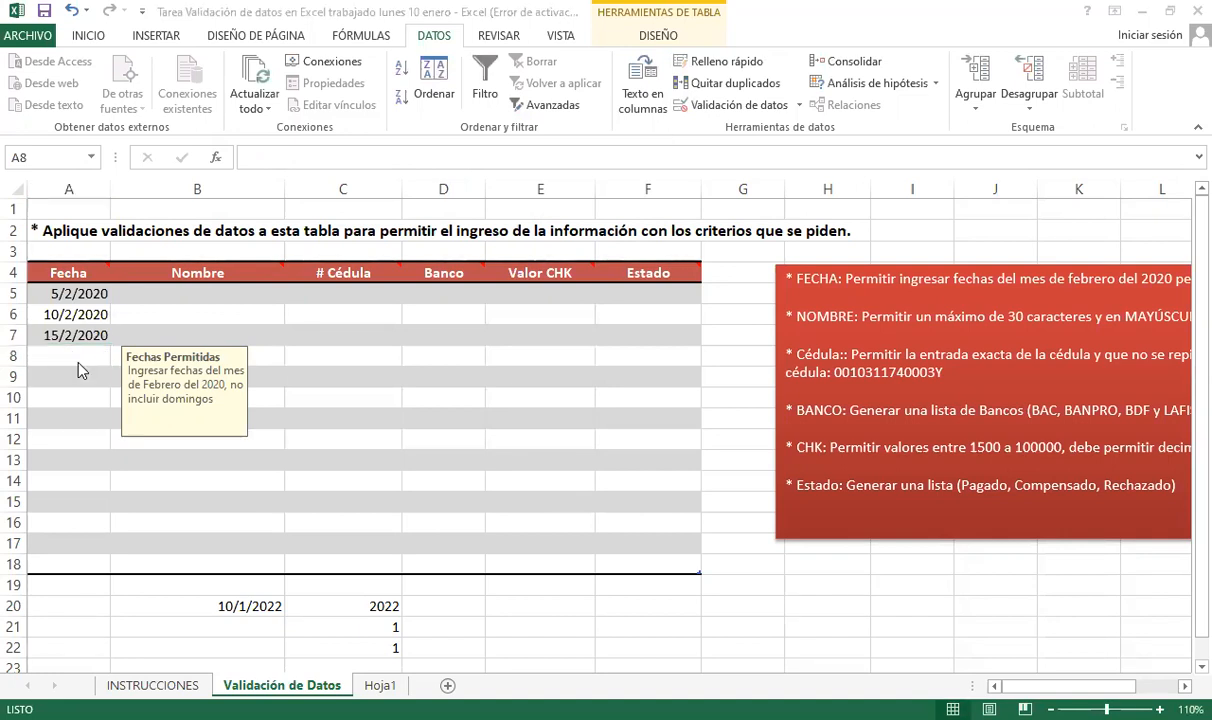
click(325, 420)
click(168, 310)
click(75, 331)
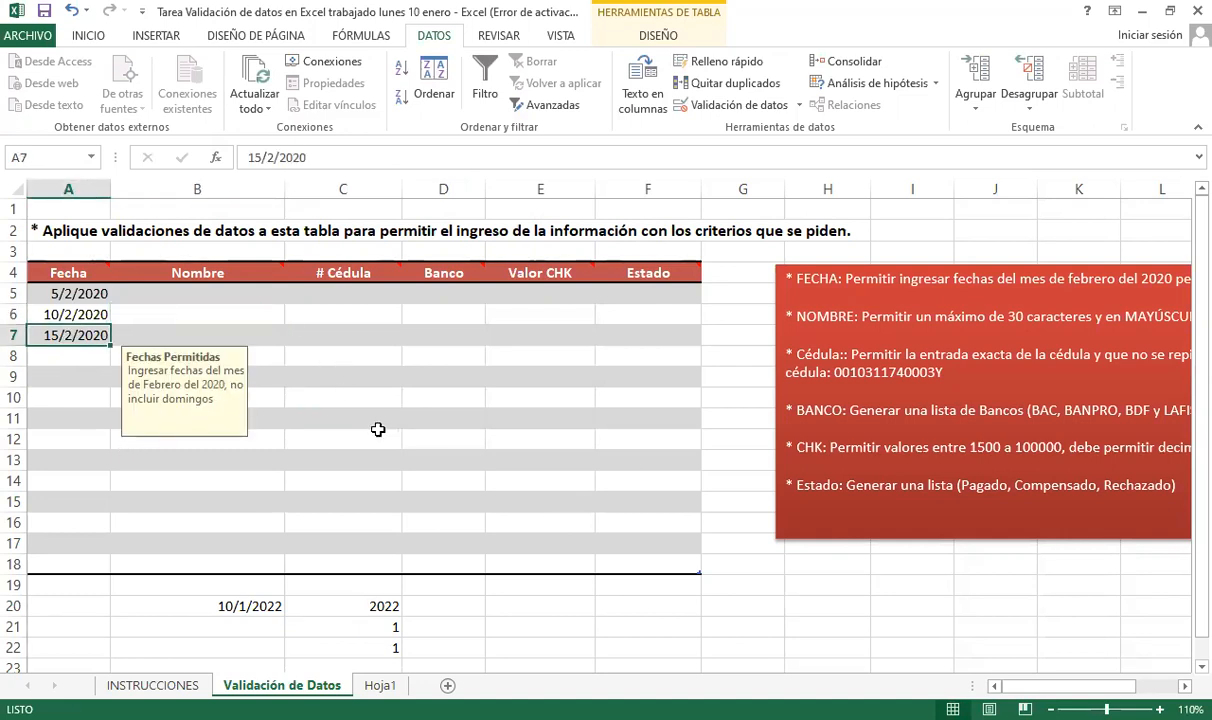
key(Right)
click(192, 314)
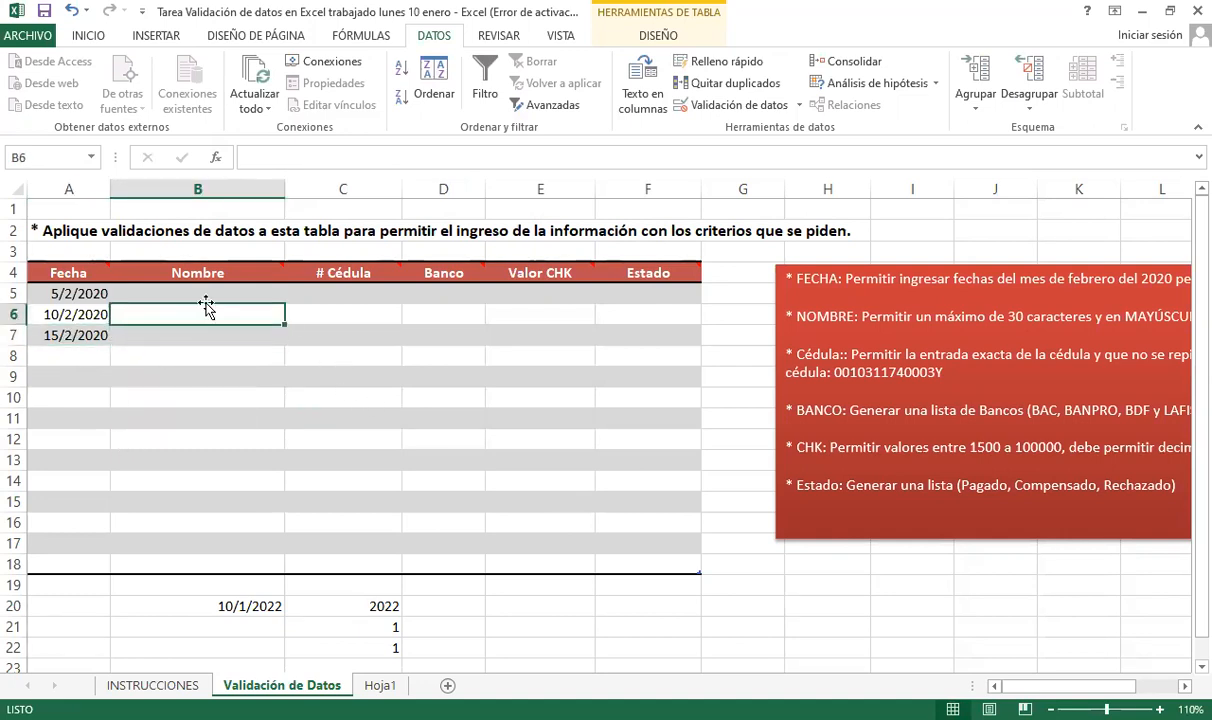
click(221, 335)
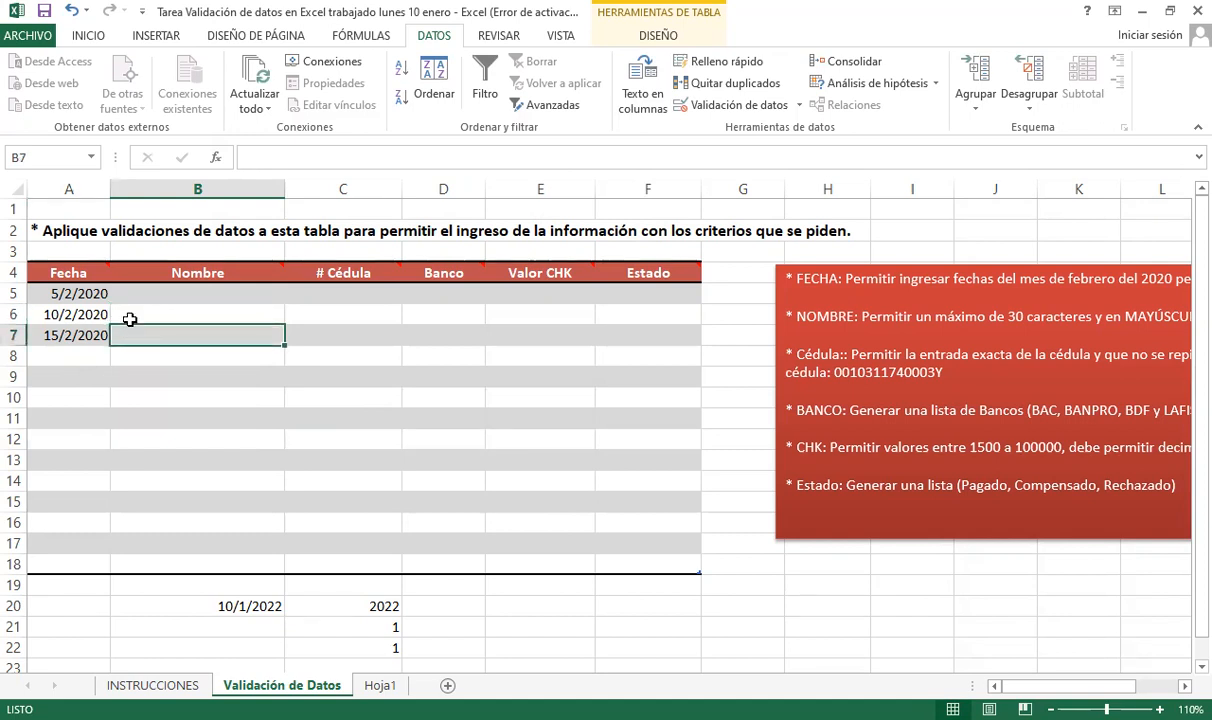
click(166, 288)
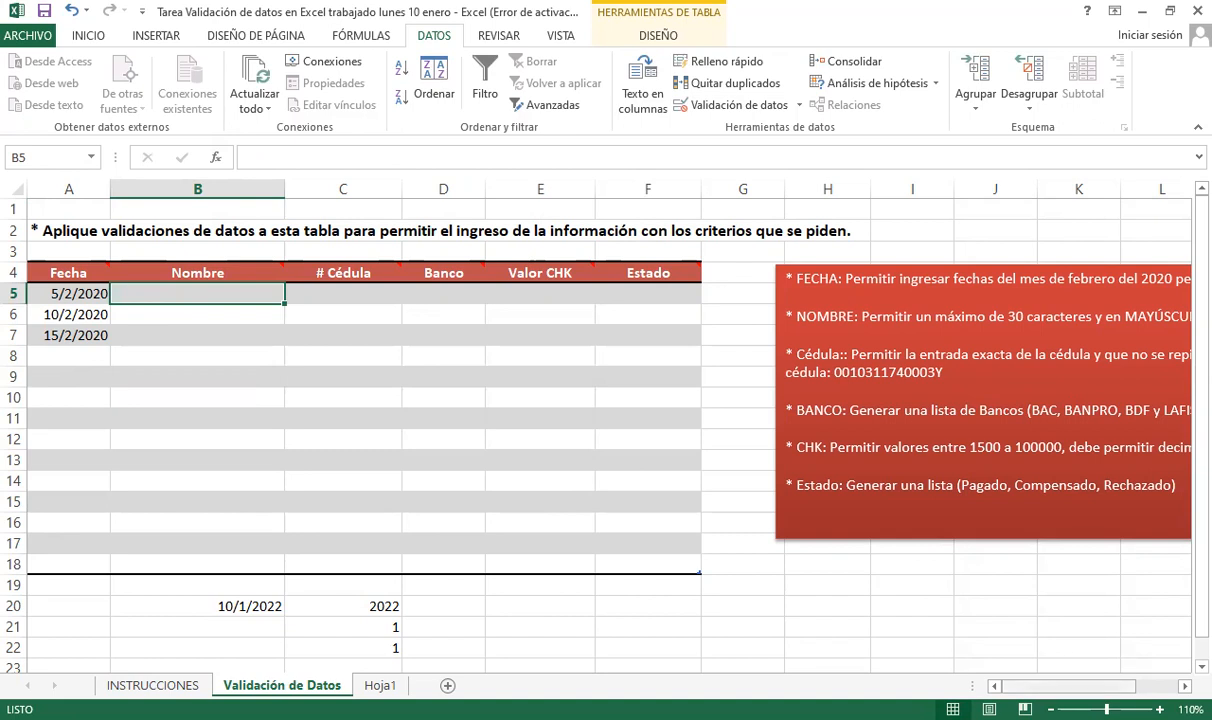
drag(1082, 686, 1096, 686)
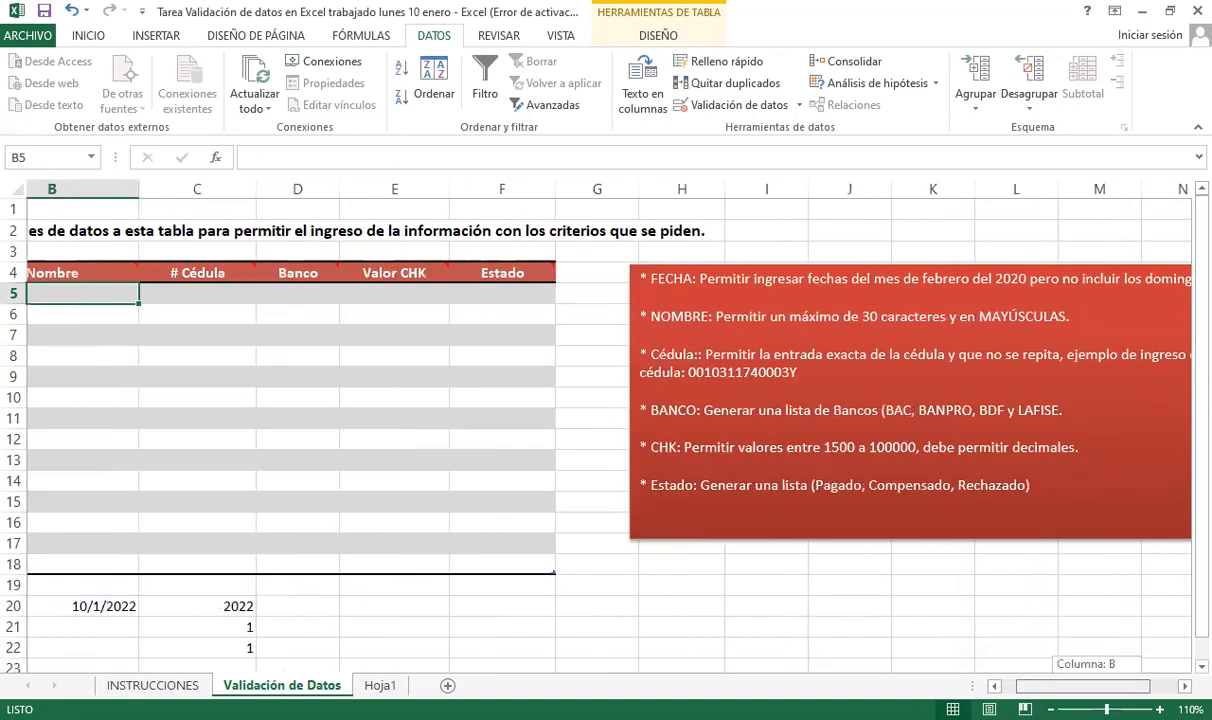
drag(1096, 686, 1082, 686)
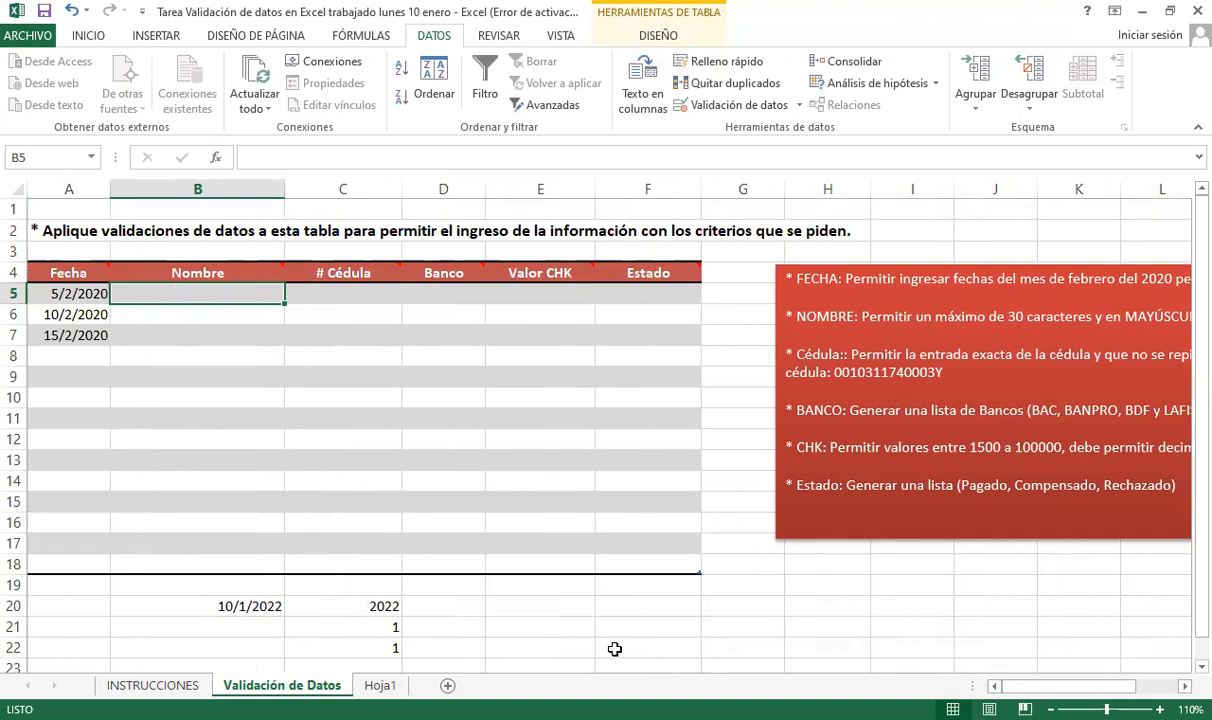
click(533, 606)
scroll(705, 680, down, 1)
scroll(706, 652, up, 1)
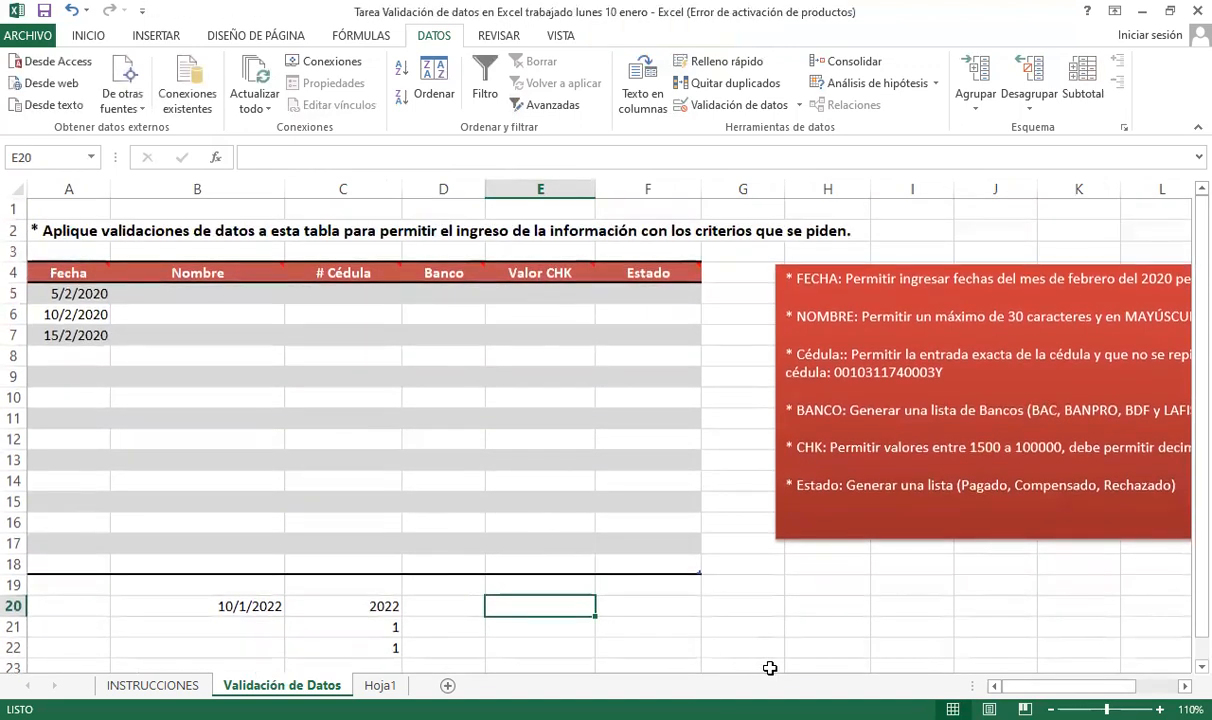
- Enter a sample first name in D20 after discarding a stray entry in E20
key(Left)
key(Right)
key(Left)
key(Right)
key(Left)
key(Right)
text(+)
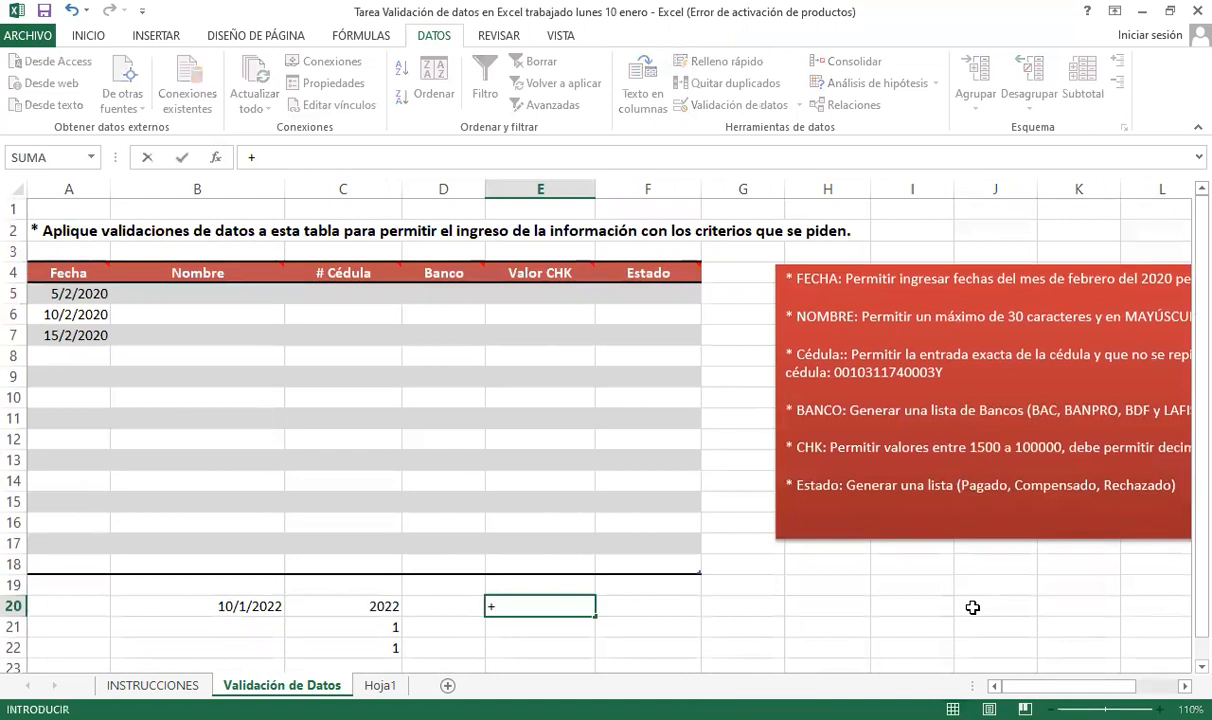
key(Escape)
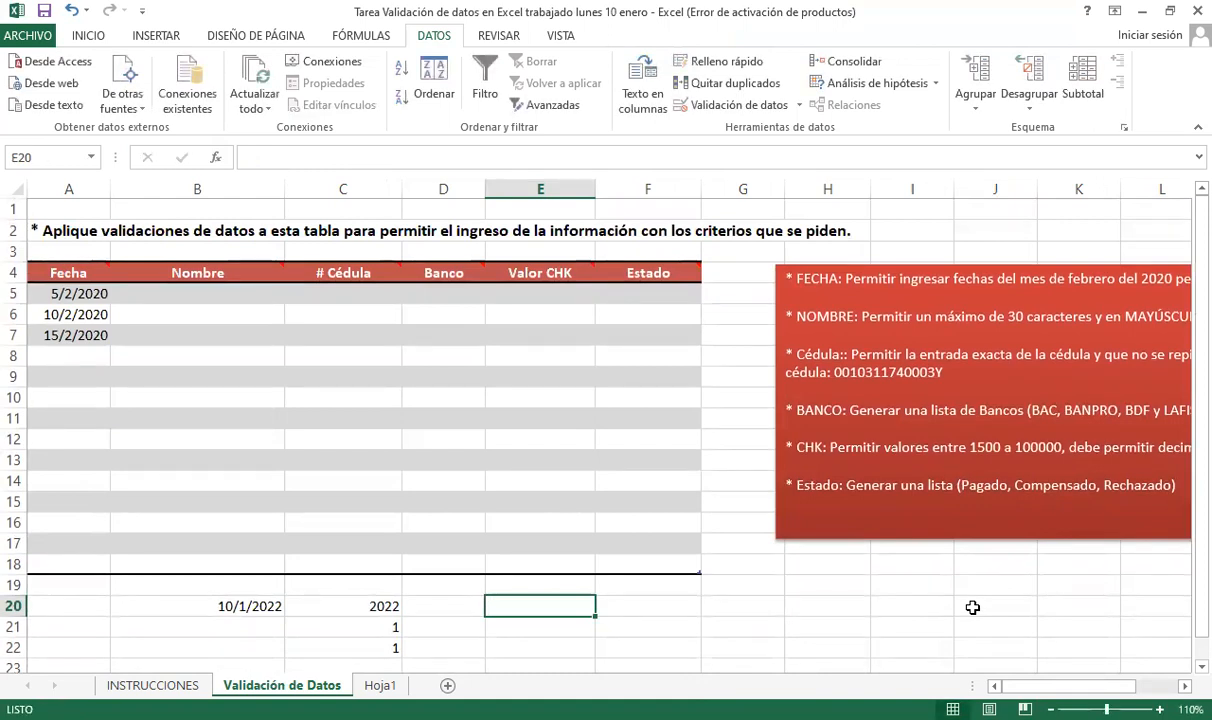
key(Left)
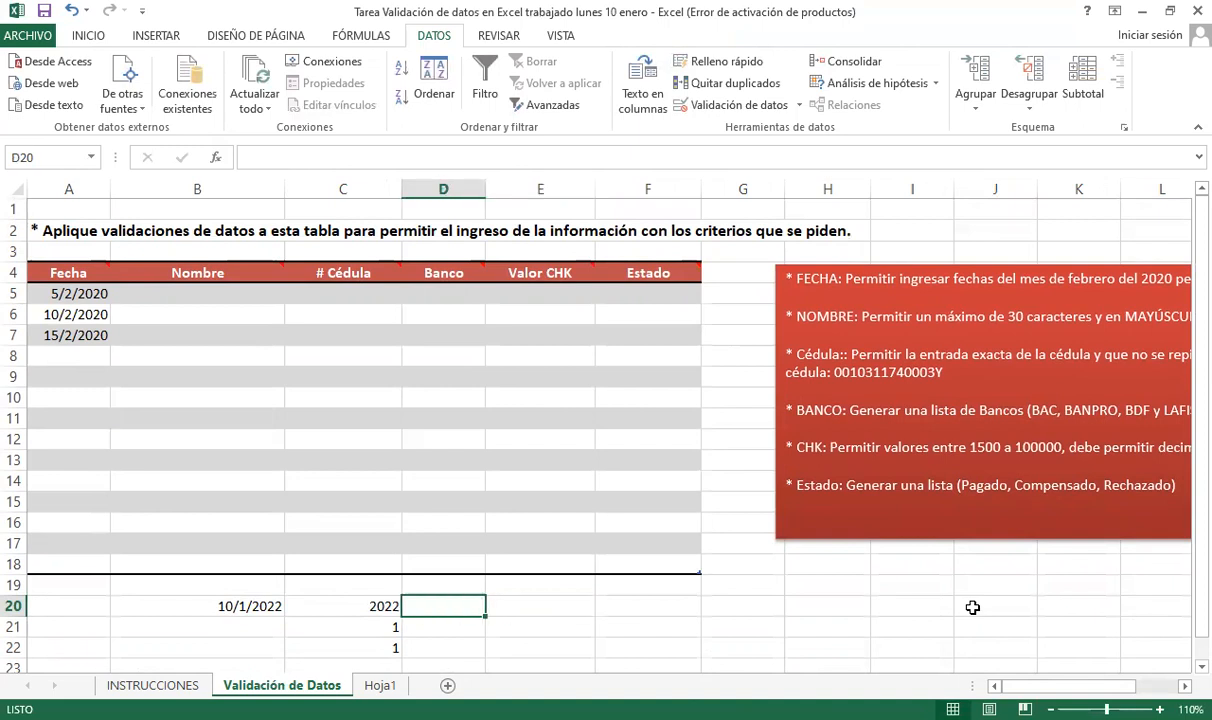
text(Jairo)
key(Return)
- Enter =+LARGO(D20) in E20 to measure the name's length
key(Up)
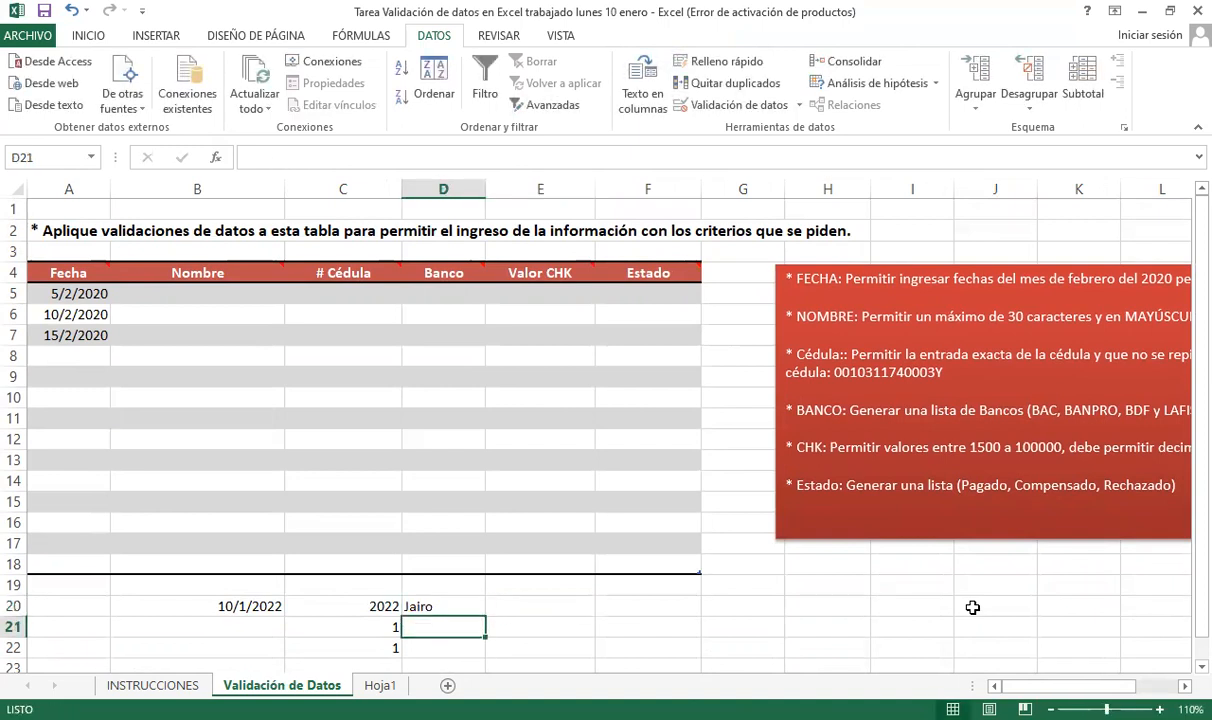
key(Right)
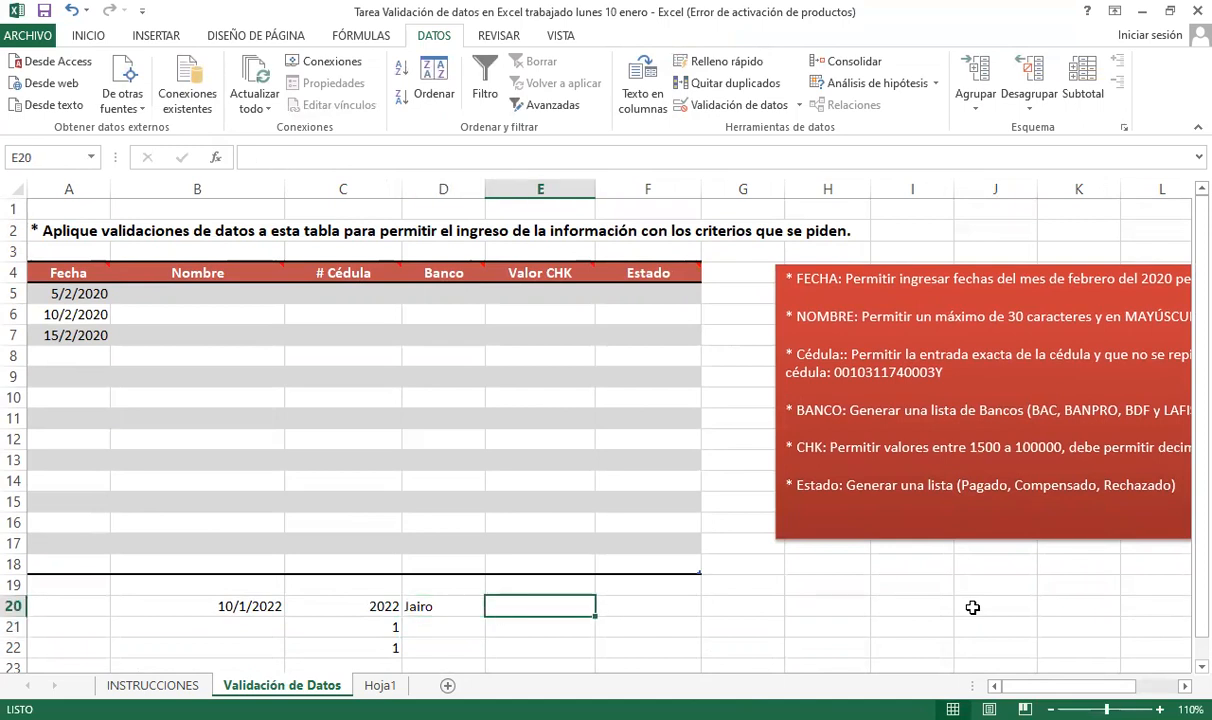
text(+LARGO()
key(Left)
text())
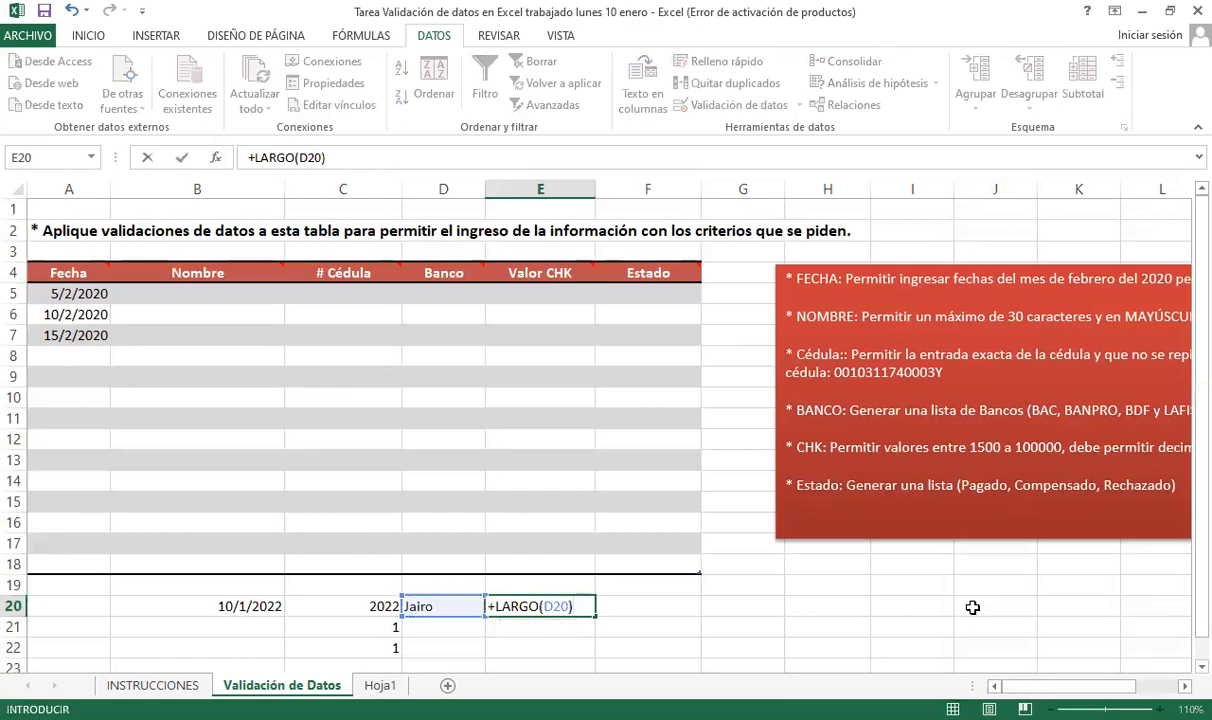
key(Return)
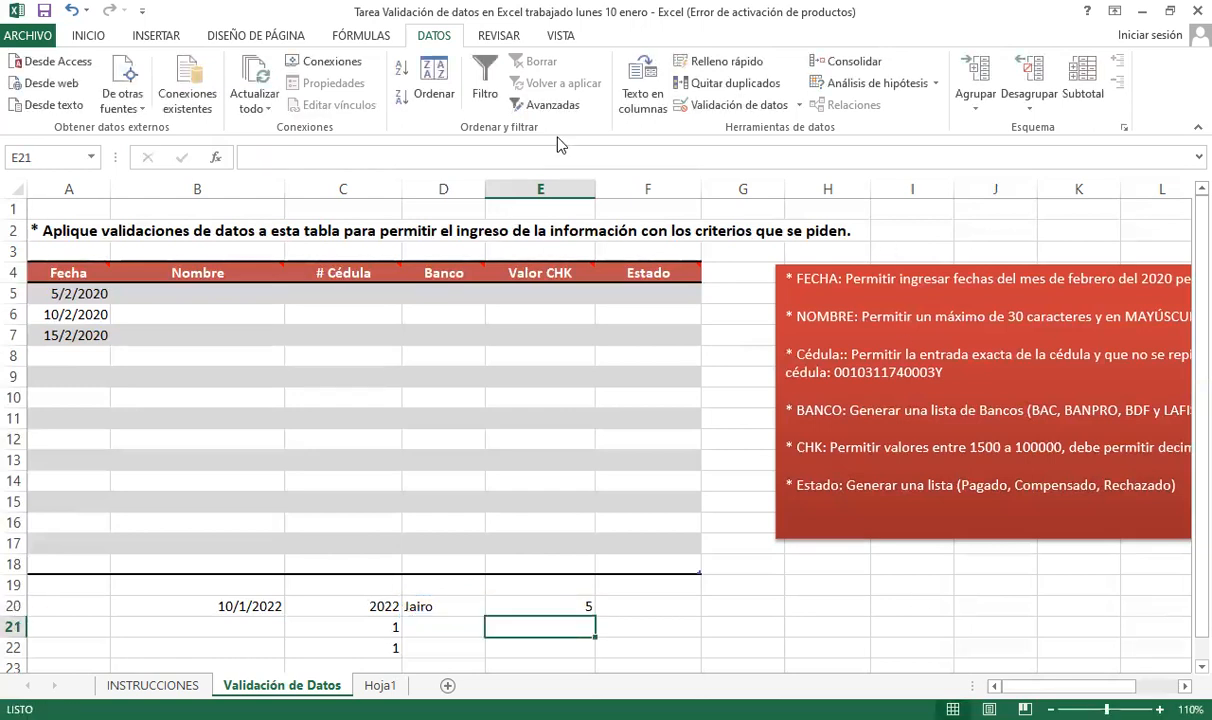
key(Up)
key(Left)
key(Right)
key(Left)
key(Down)
key(Up)
key(Right)
key(Left)
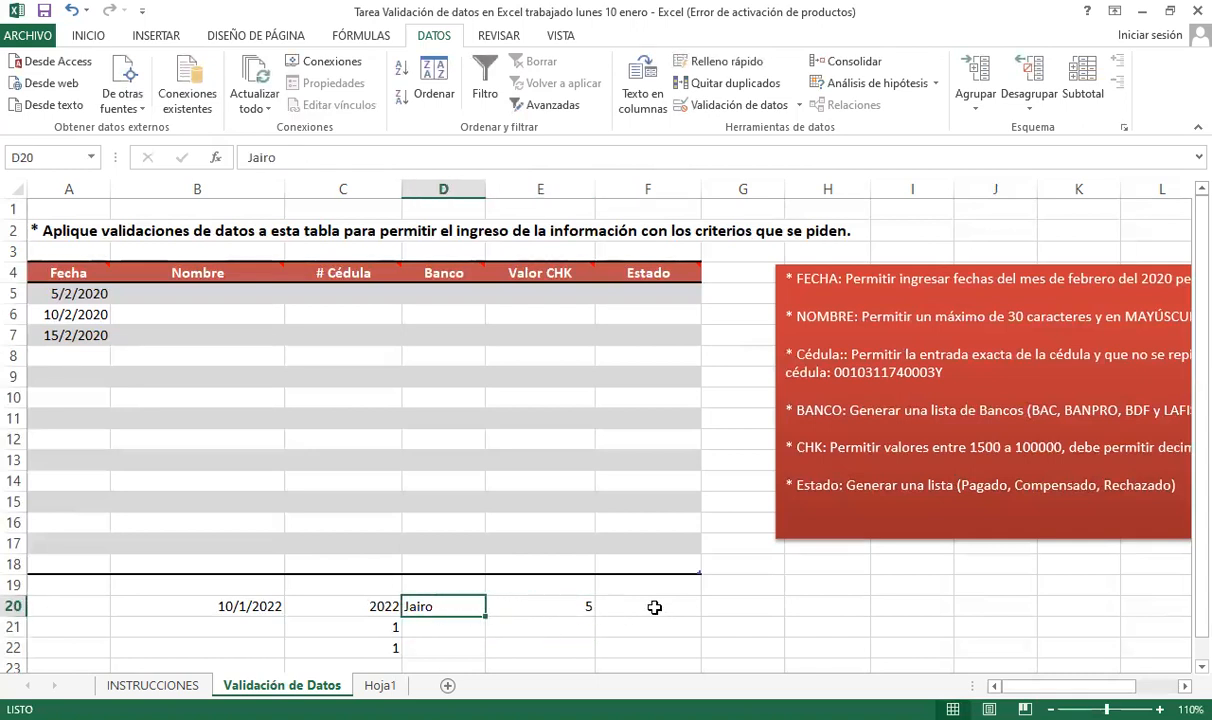
- Edit E20 into the length test =+LARGO(D20)<7
click(565, 605)
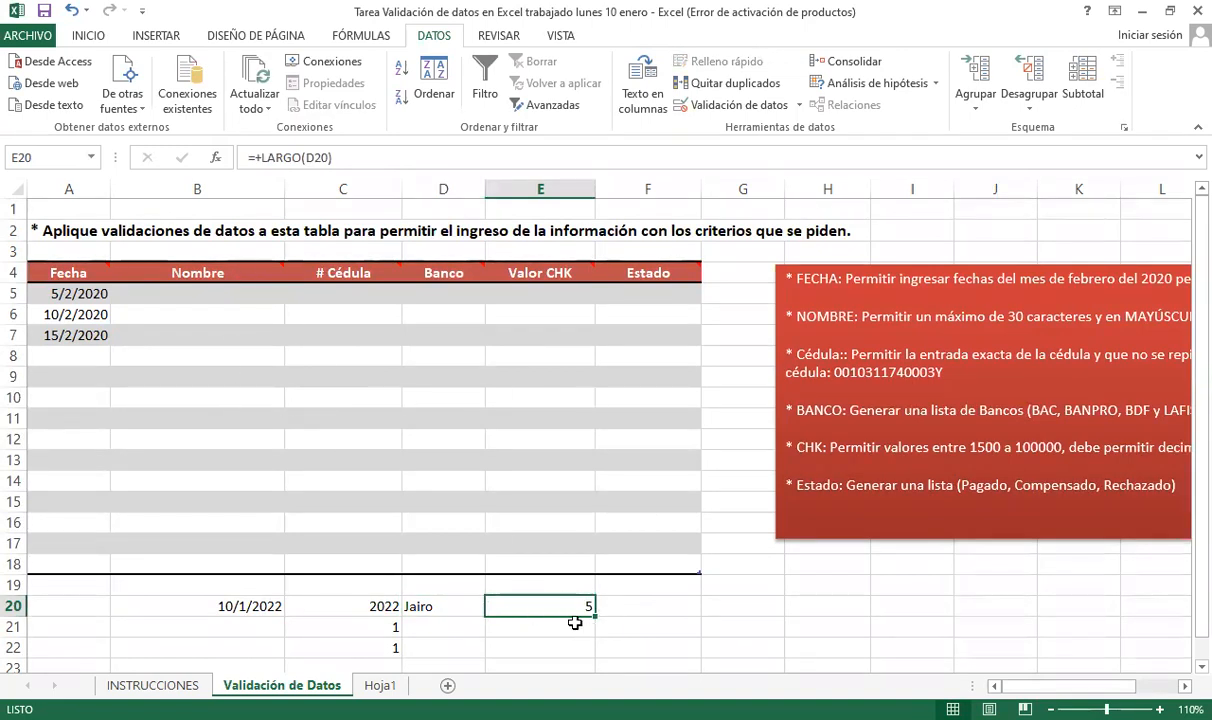
key(F2)
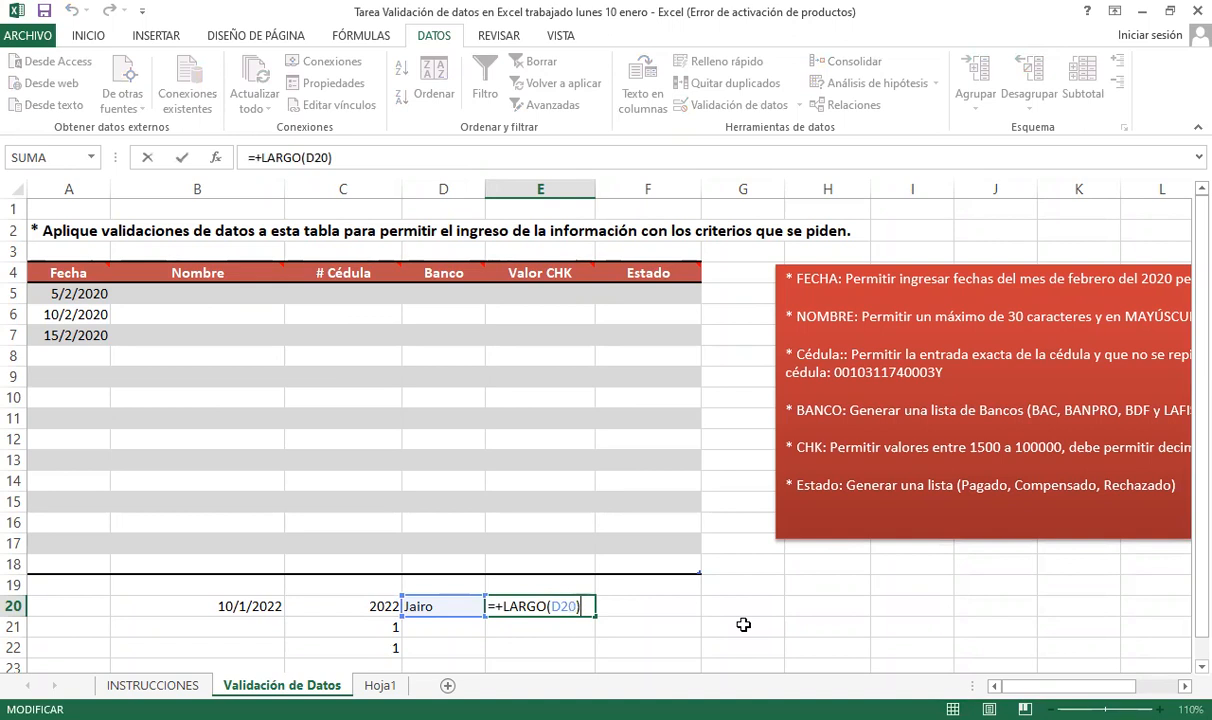
scroll(575, 575, down, 2)
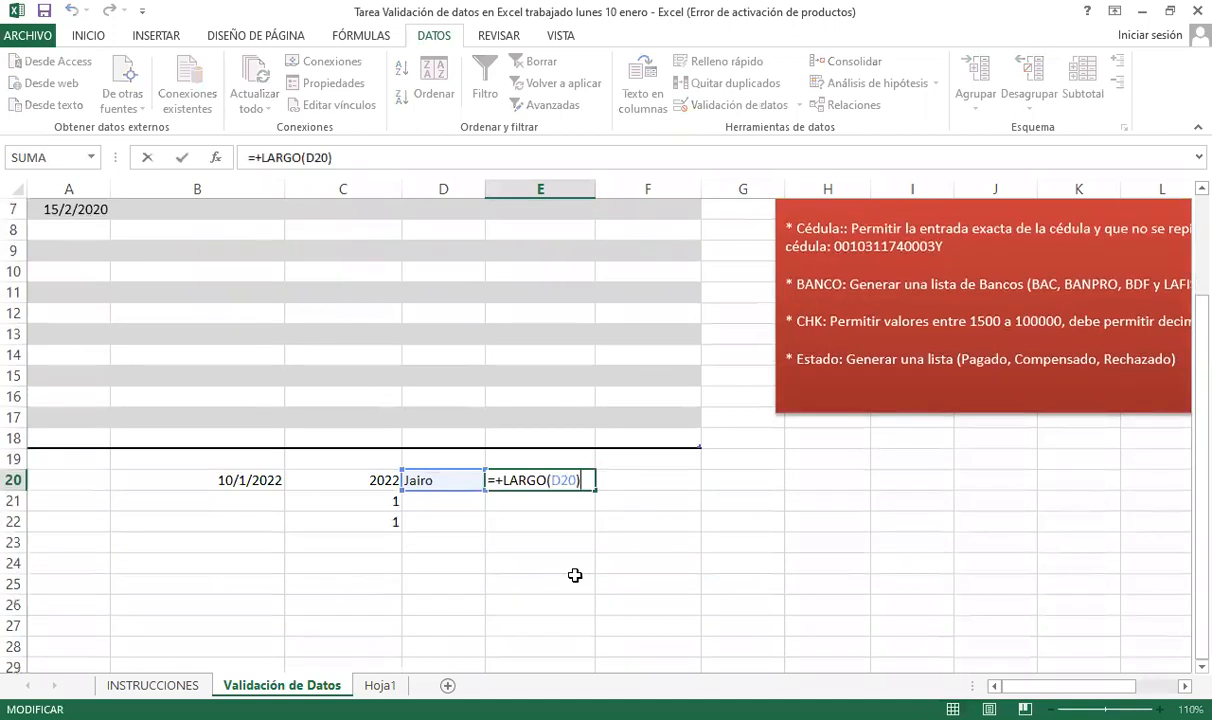
scroll(575, 575, down, 1)
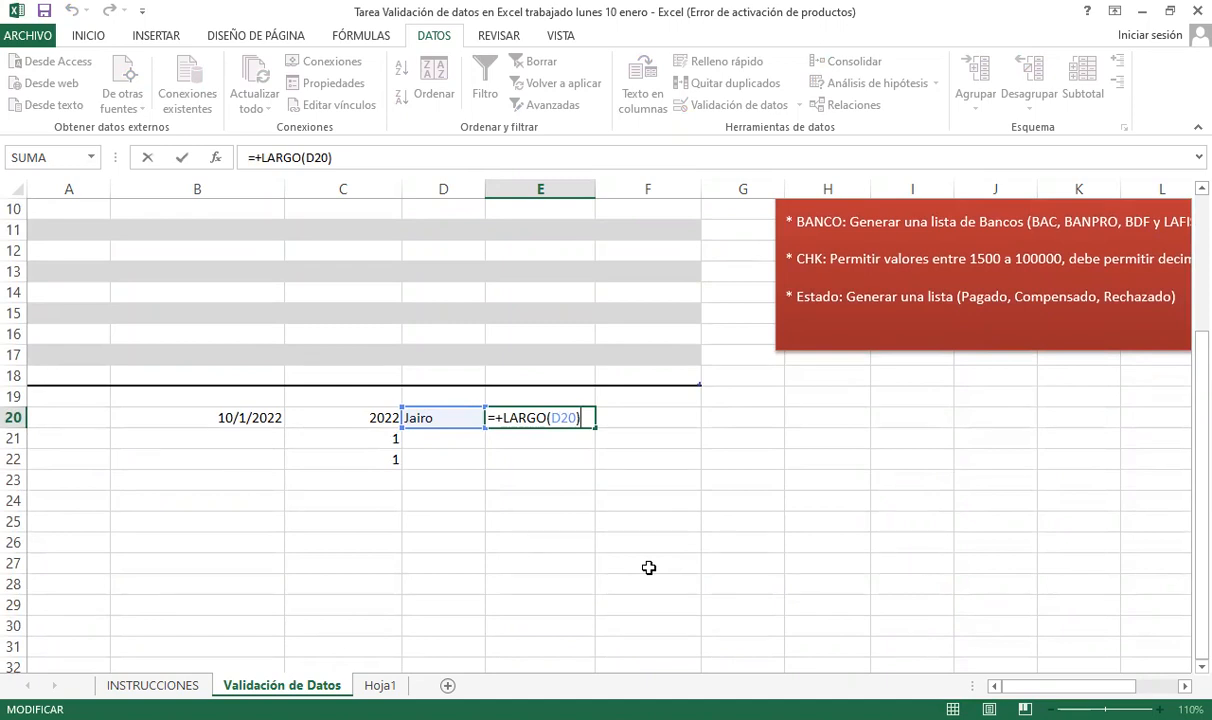
text(>)
key(BackSpace)
text(<7)
key(Return)
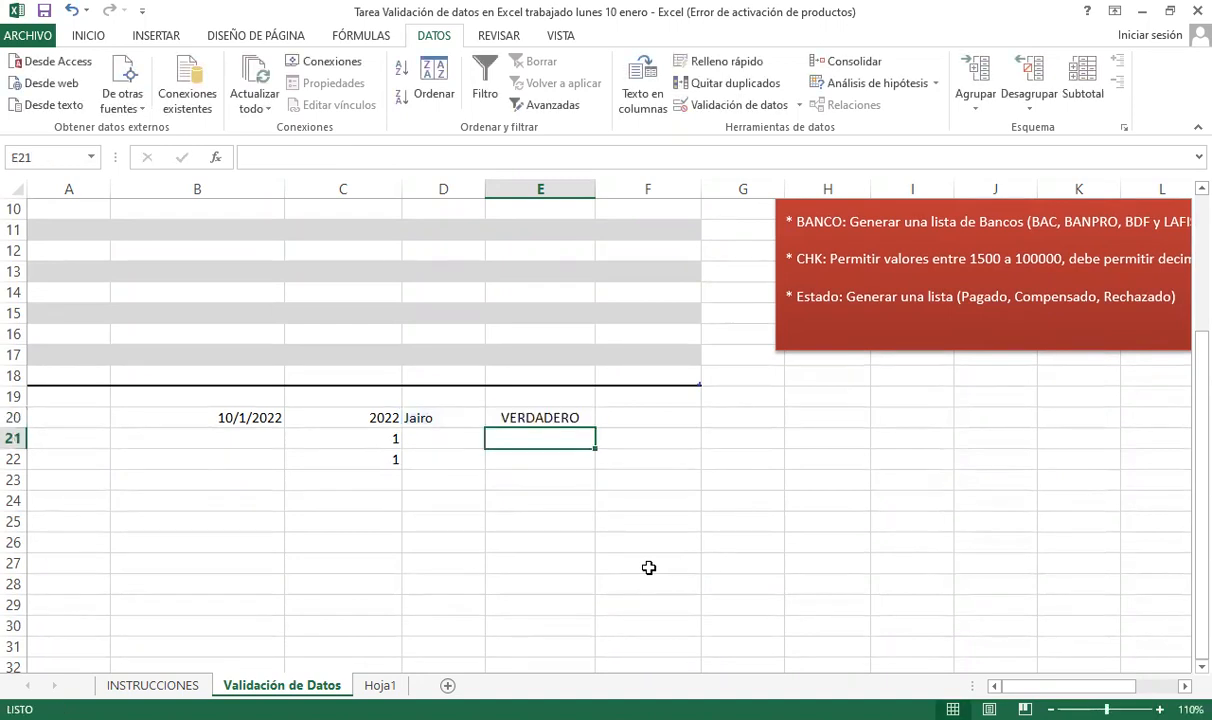
- Recheck E20's formula, which still returns VERDADERO for the short name
key(Up)
key(Left)
key(Right)
key(Left)
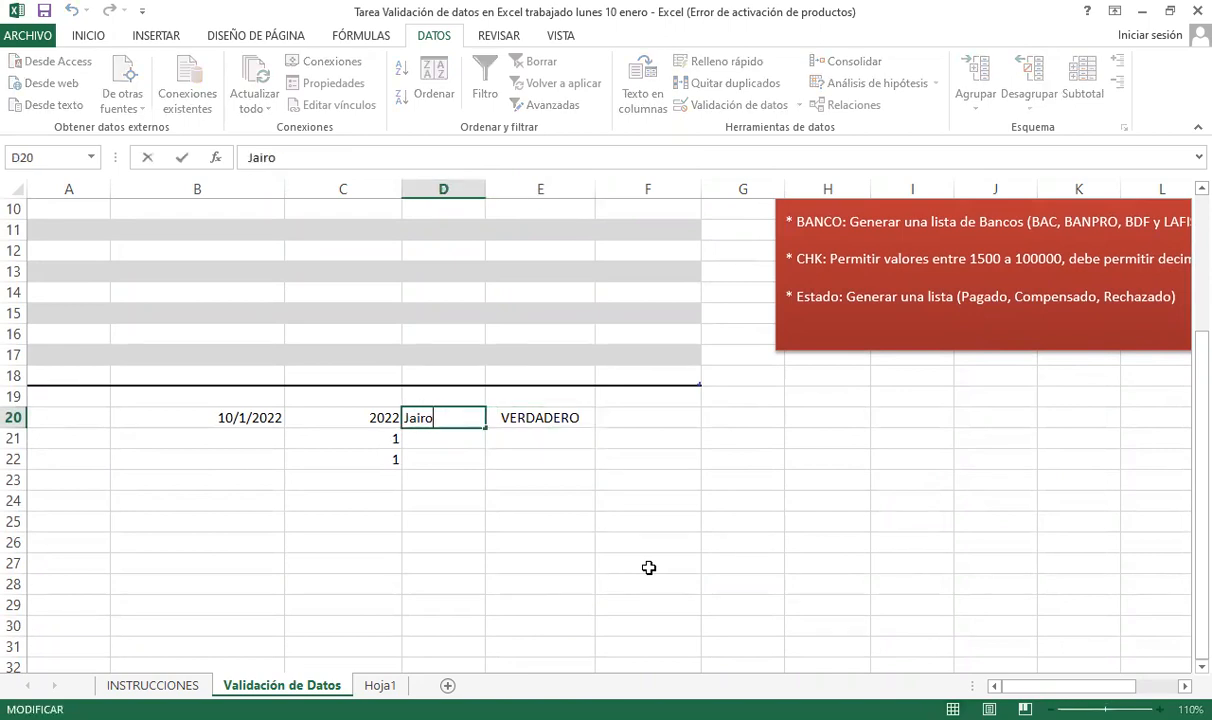
key(Down)
key(Right)
key(Up)
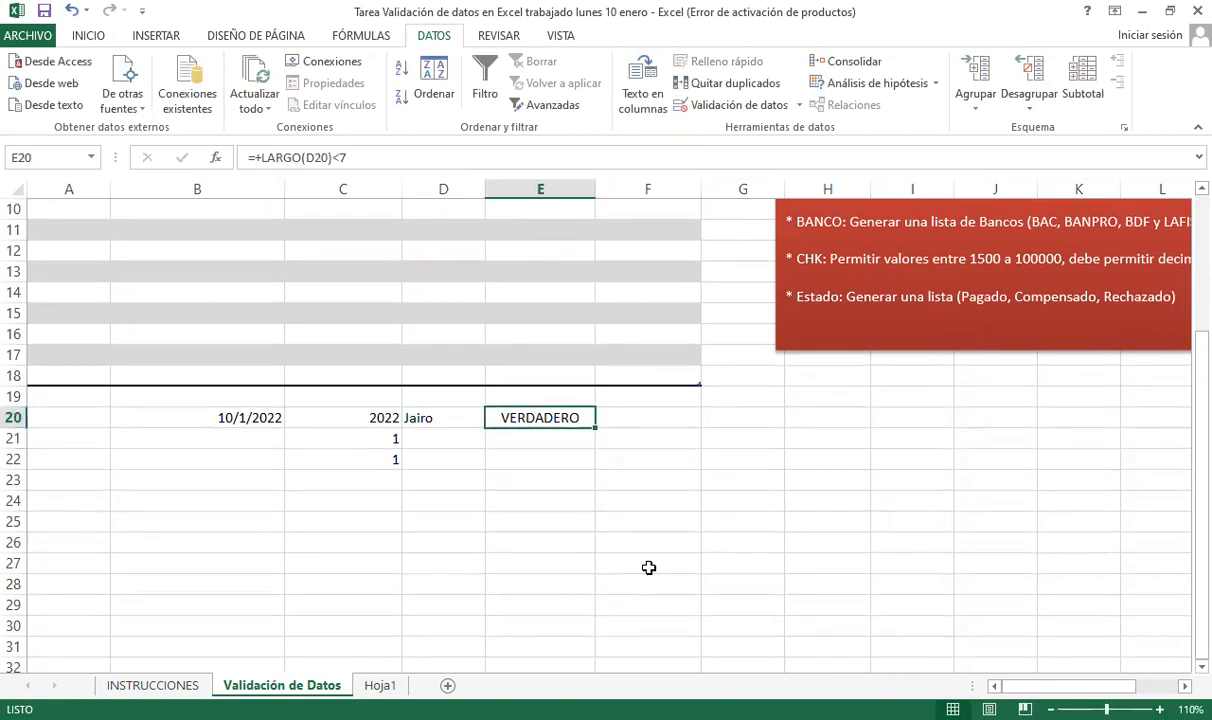
key(F2)
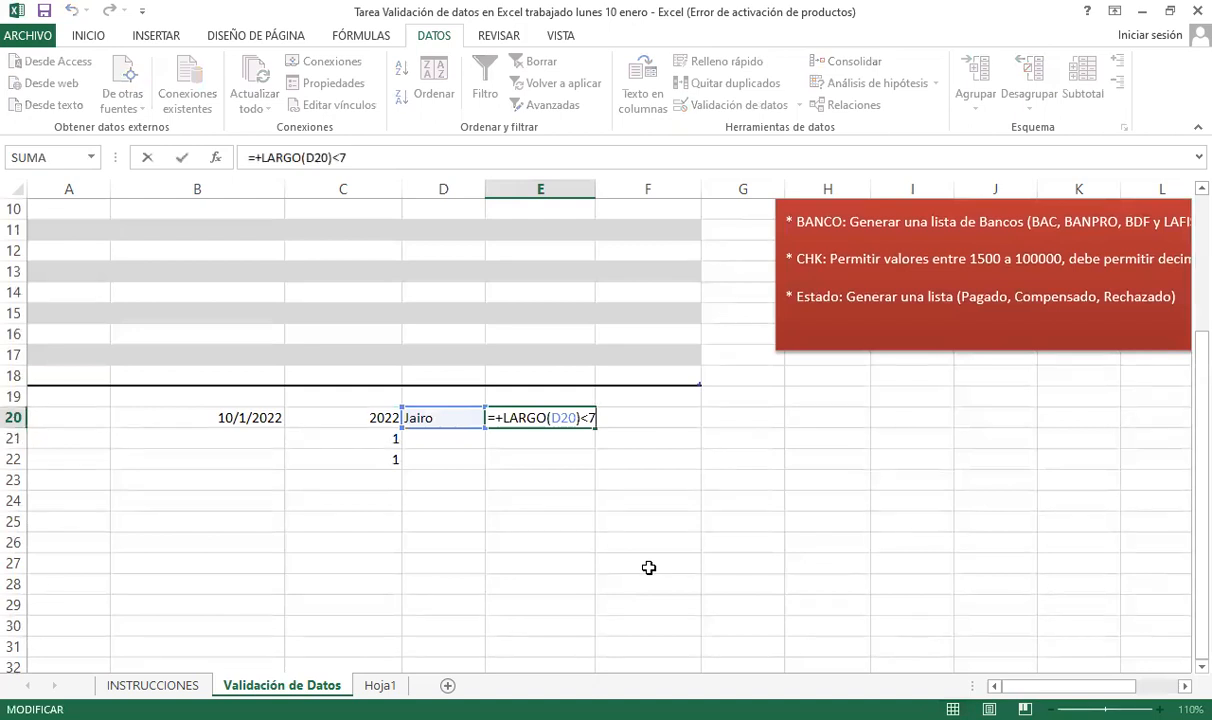
key(Return)
- Extend D20 to a full name by adding a surname
key(Up)
key(Left)
key(F2)
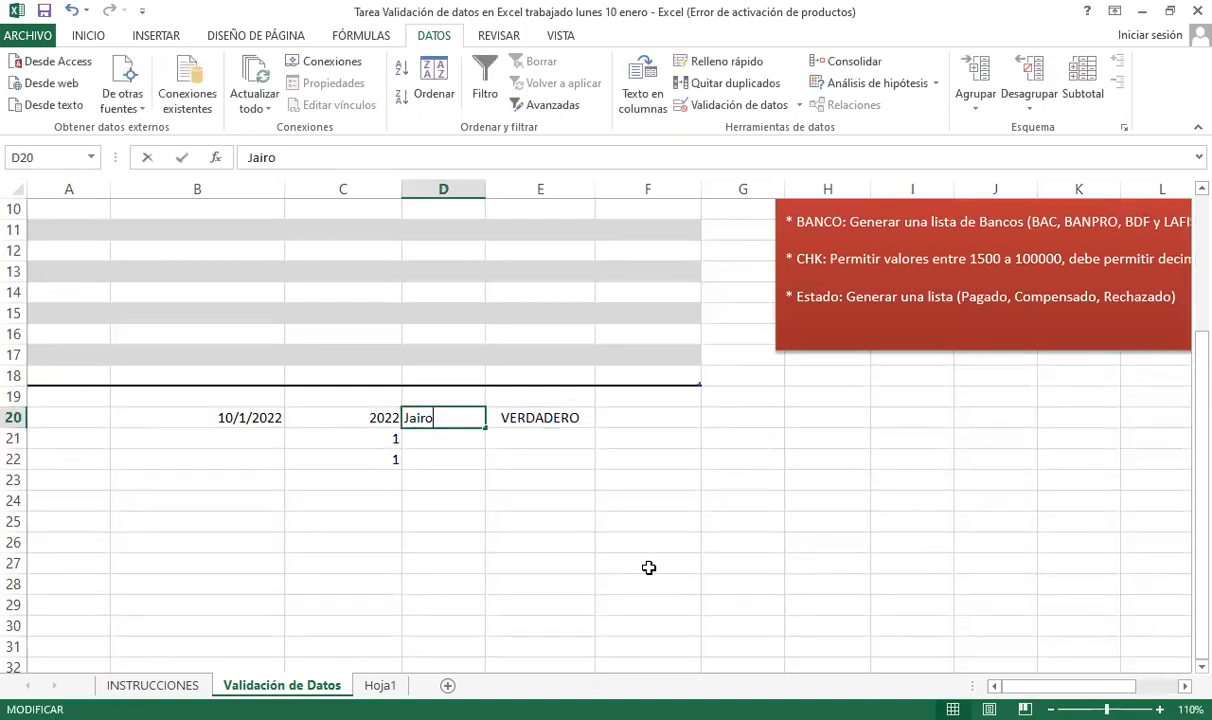
key(BackSpace)
key(BackSpace)
key(BackSpace)
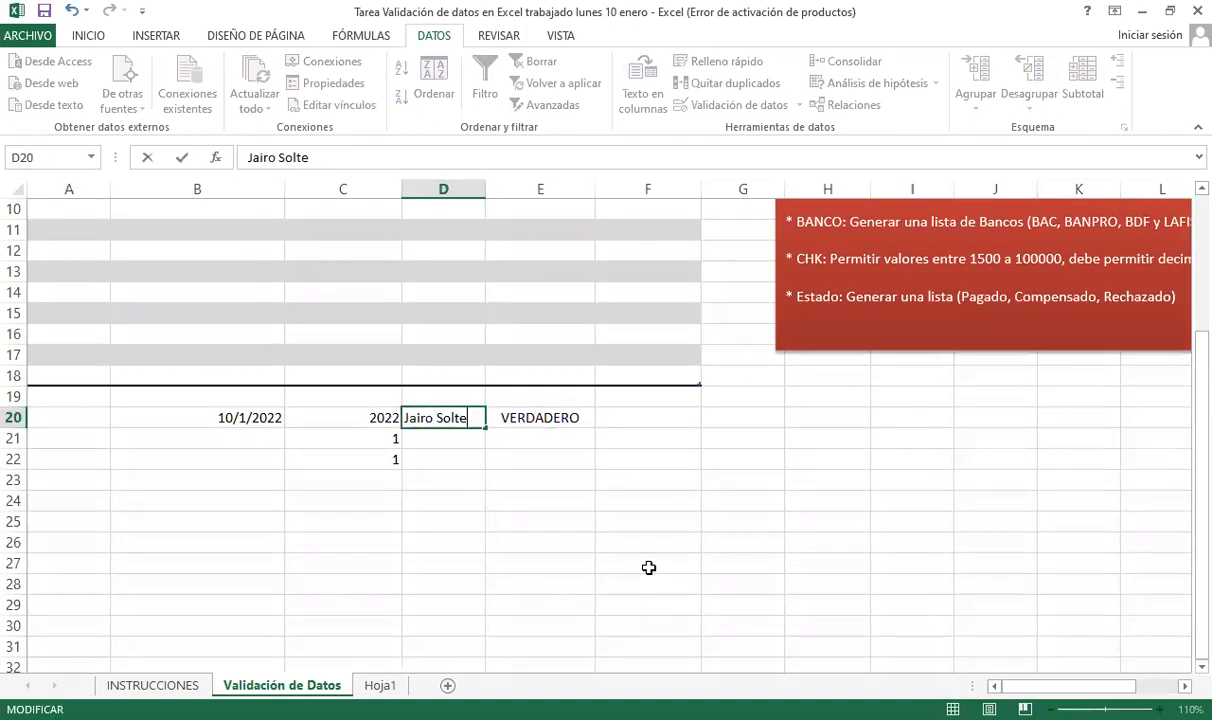
key(BackSpace)
key(Return)
- Review E20's unchanged formula, now returning FALSO for the longer name
key(Up)
key(Right)
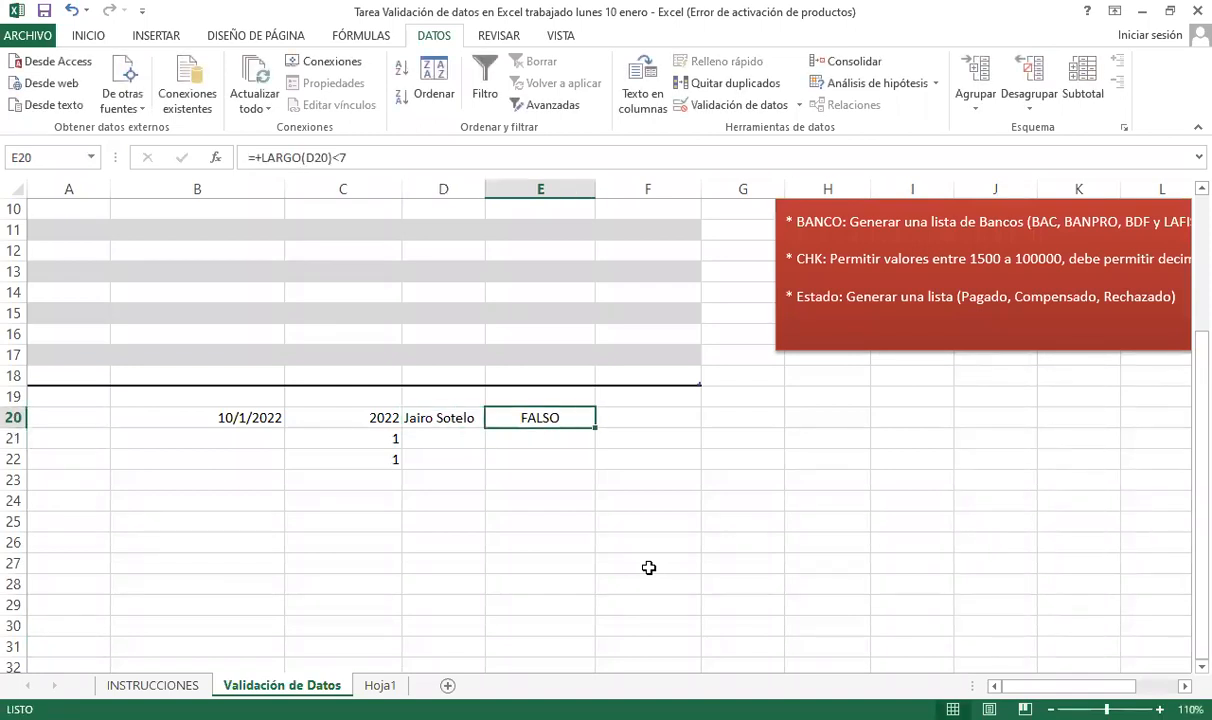
key(F2)
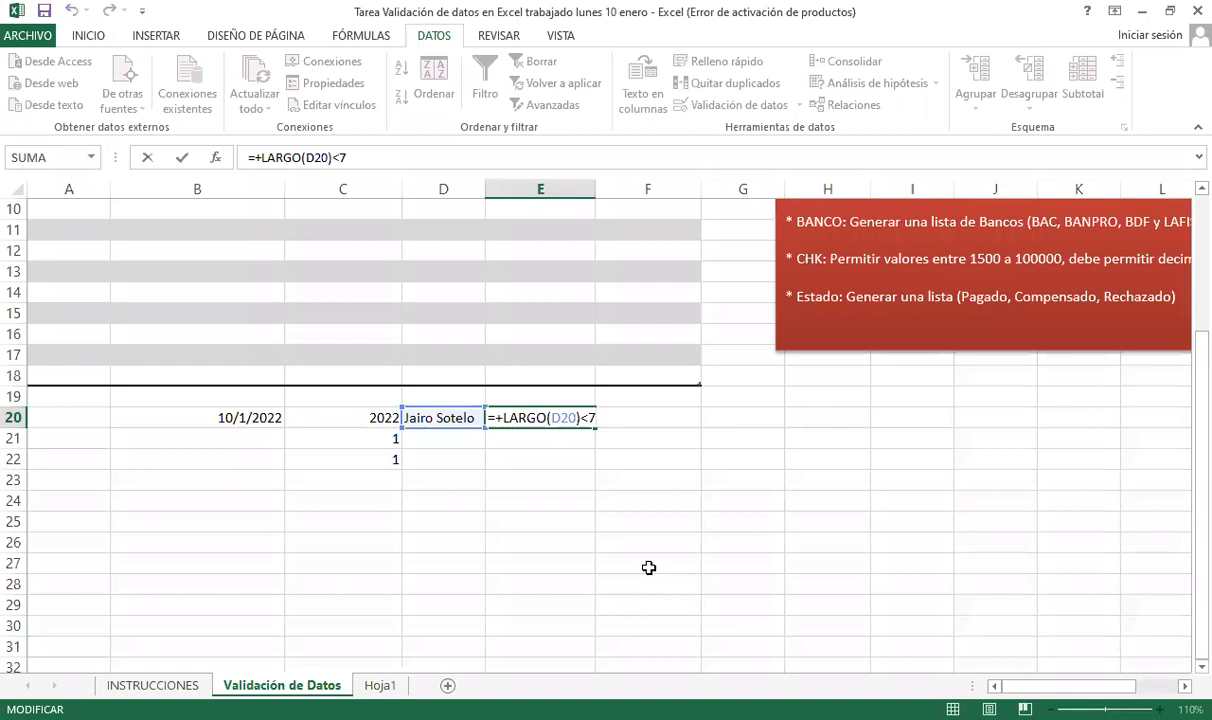
key(Escape)
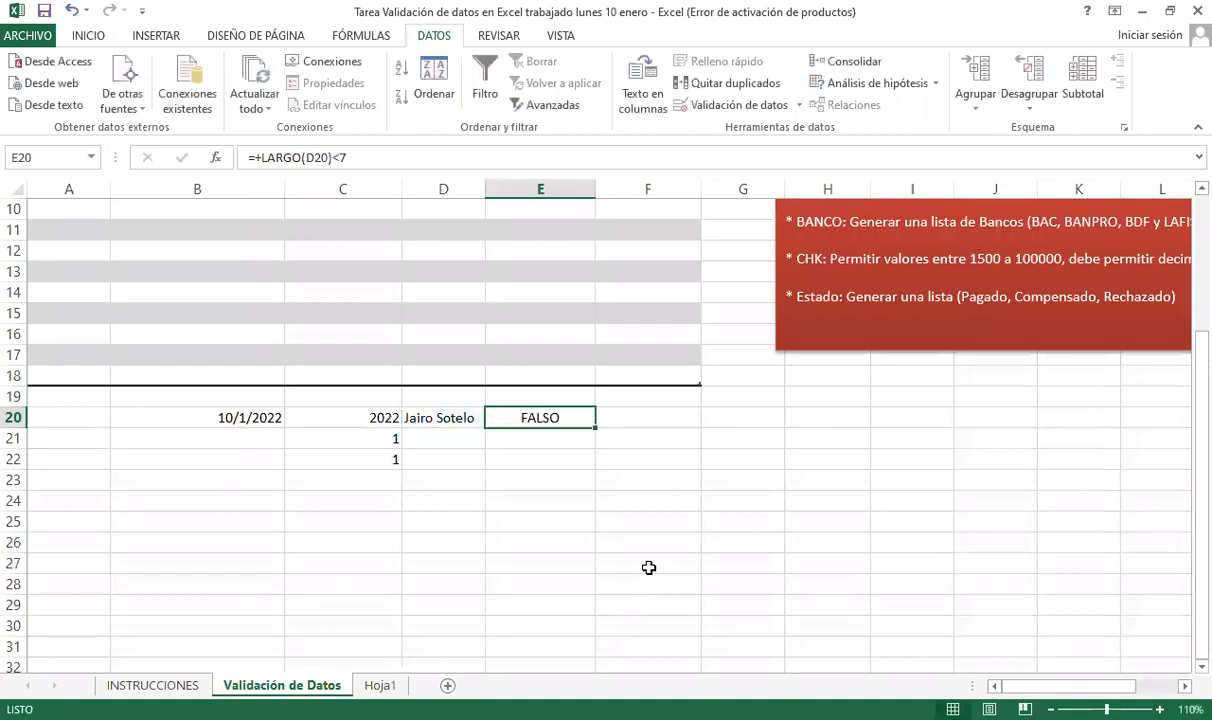
key(Down)
key(Up)
key(Down)
key(Up)
key(Down)
key(Up)
key(F2)
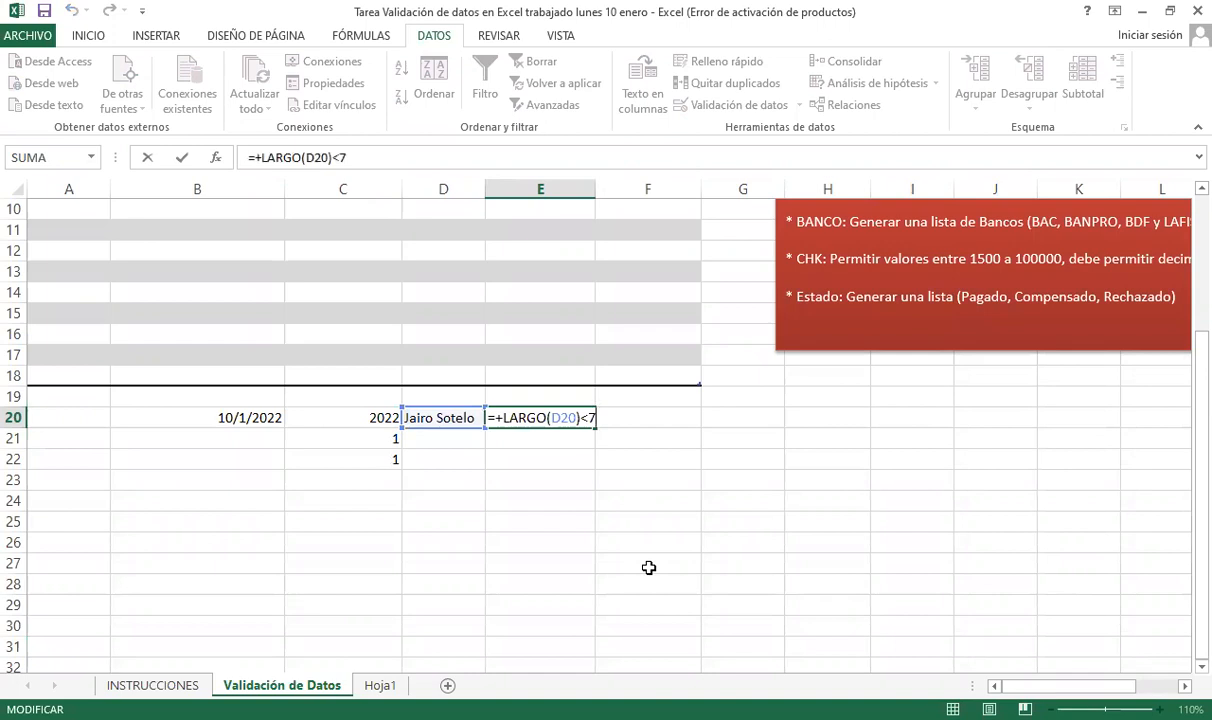
key(Escape)
scroll(671, 482, up, 1)
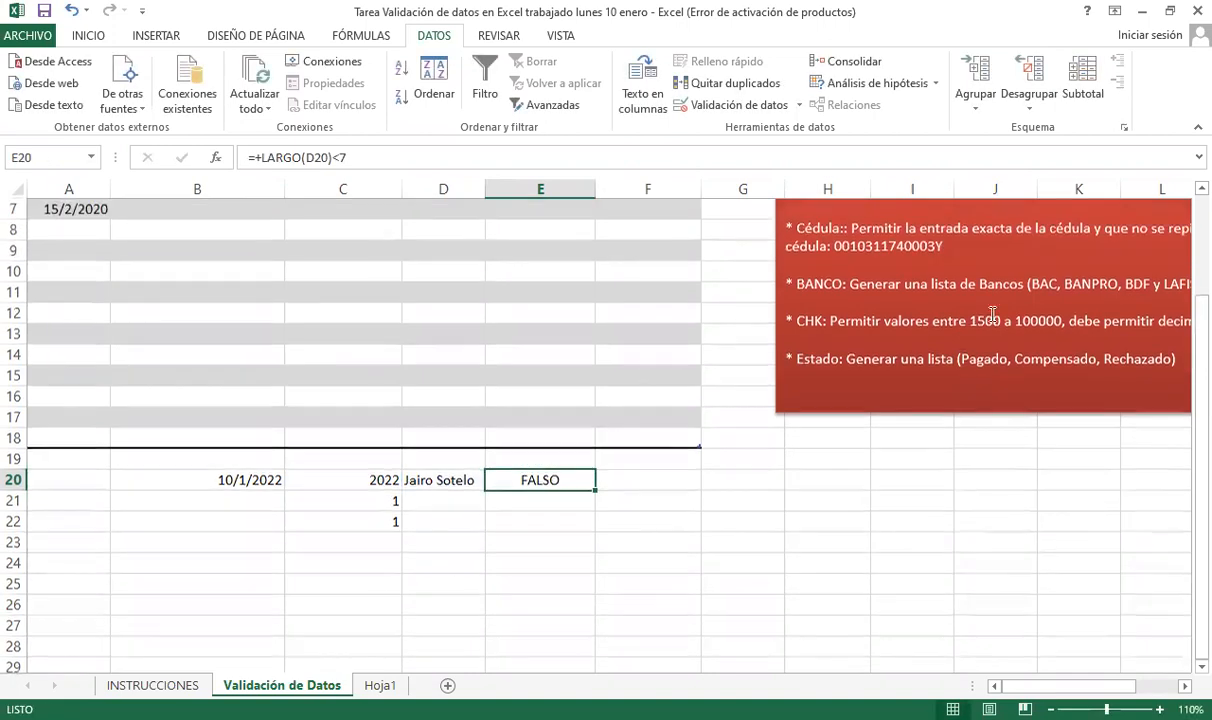
scroll(1097, 297, up, 1)
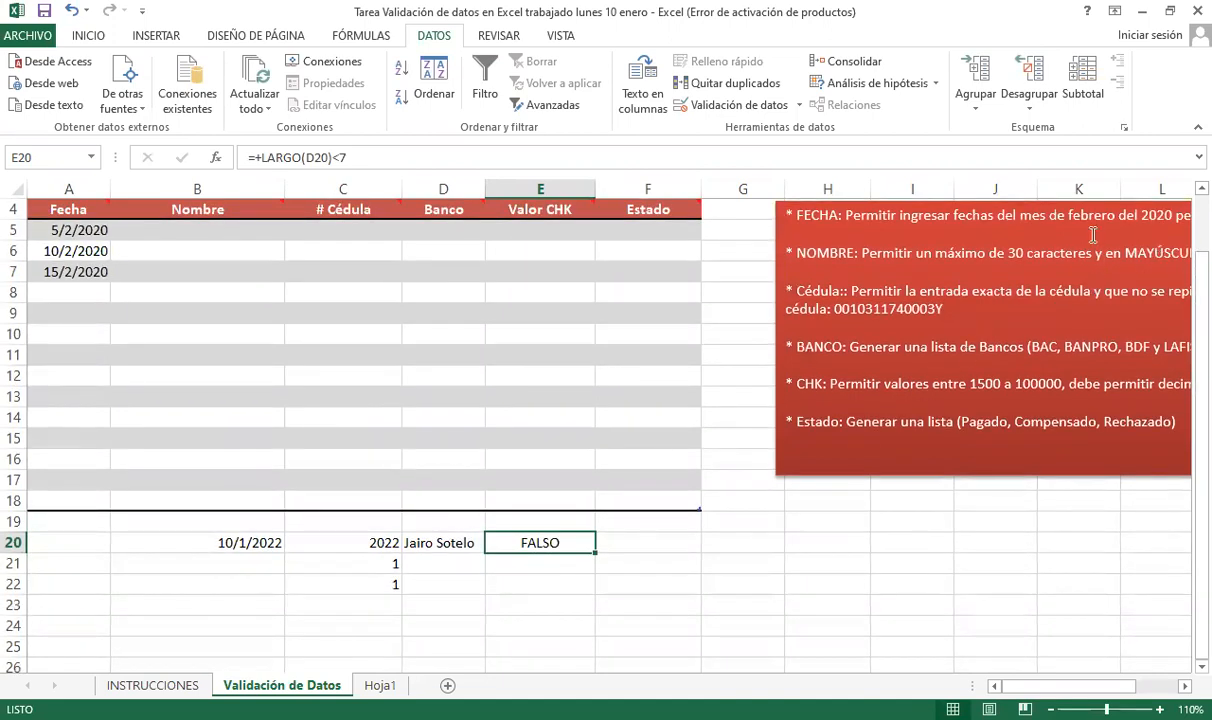
- Enter =+IGUAL(D20;MAYUSC(D20)) in E21
click(545, 563)
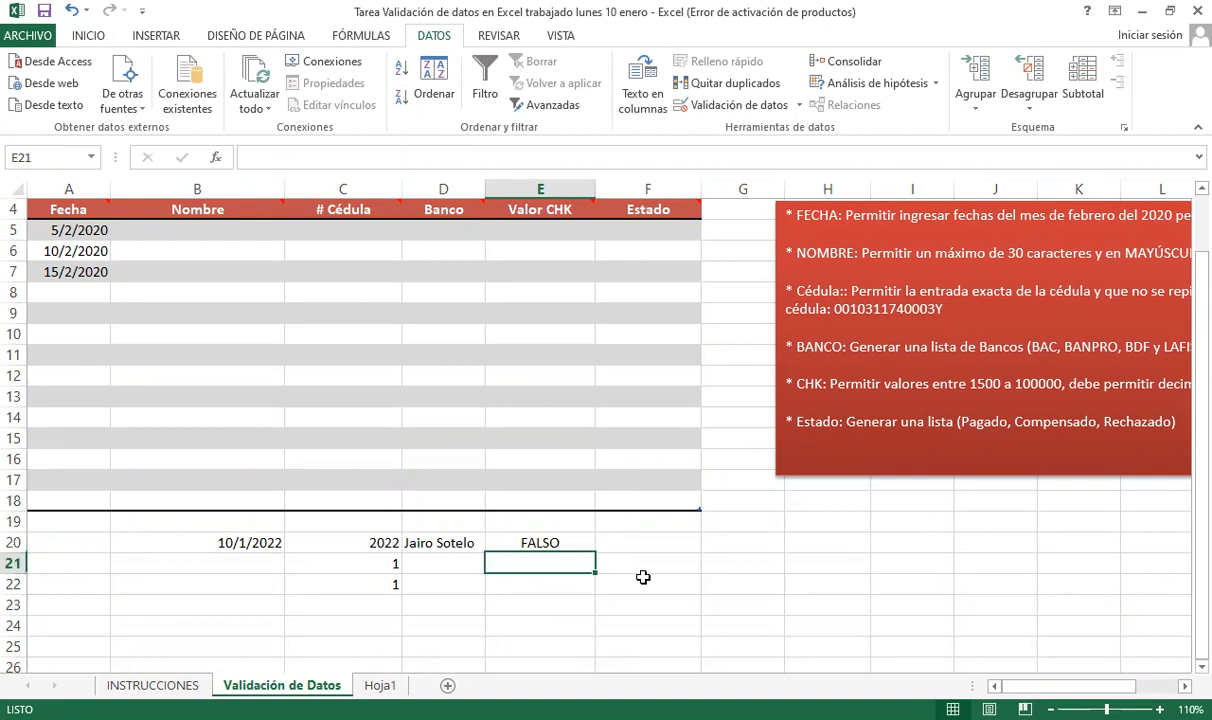
text(+)
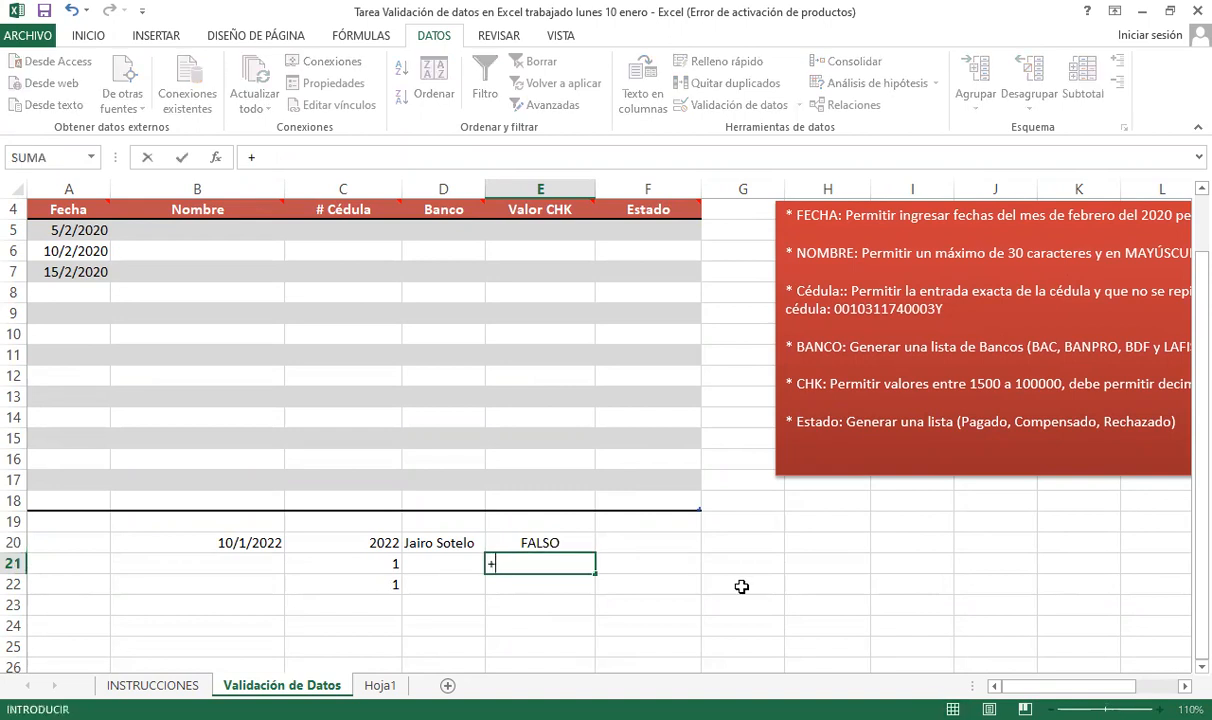
text(iga)
key(BackSpace)
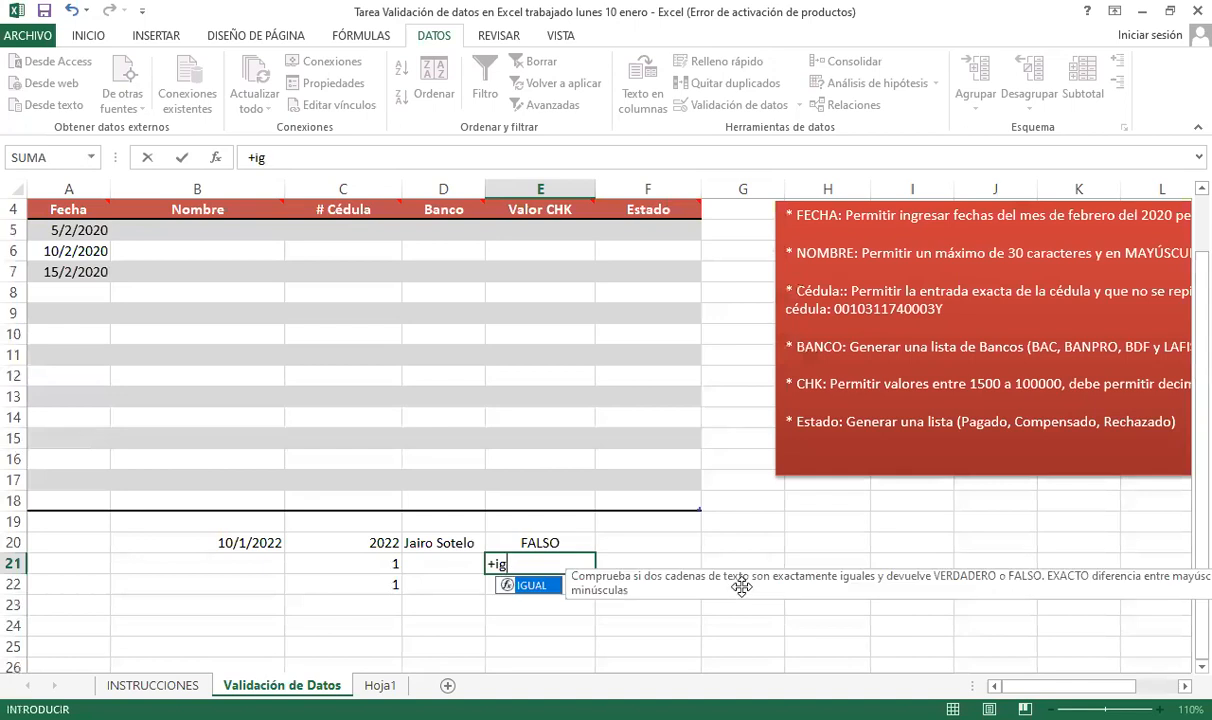
key(Tab)
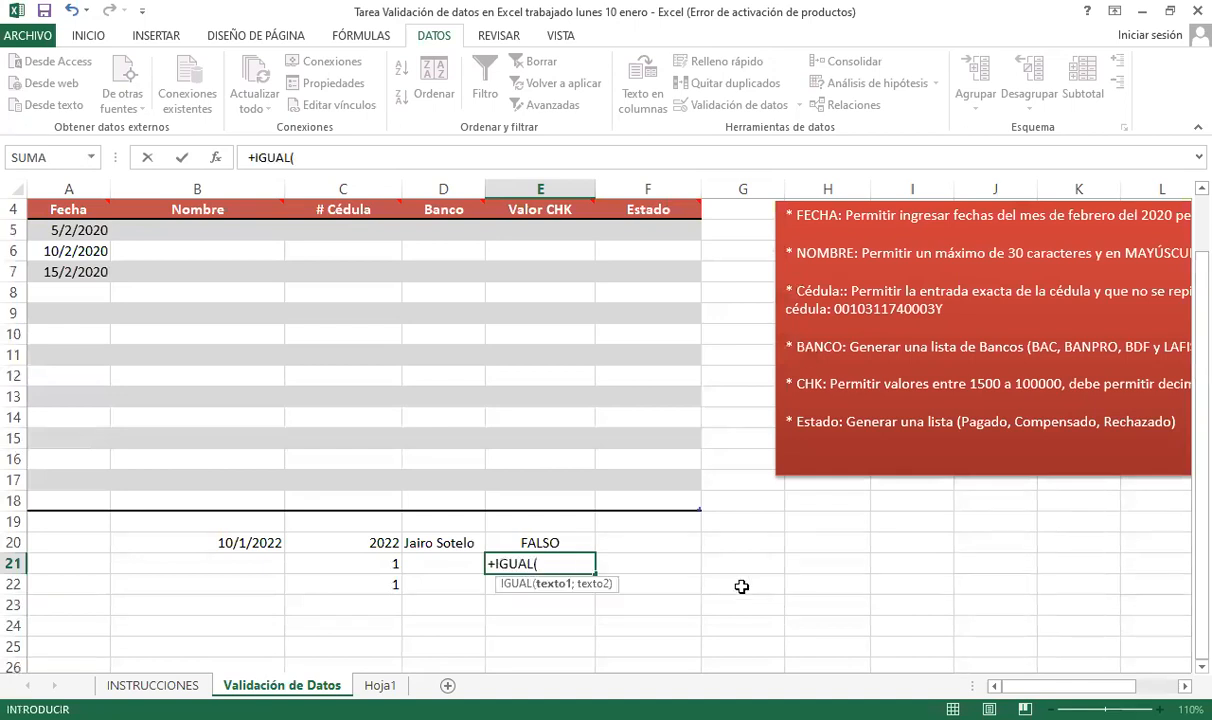
scroll(527, 562, down, 1)
scroll(527, 562, down, 1)
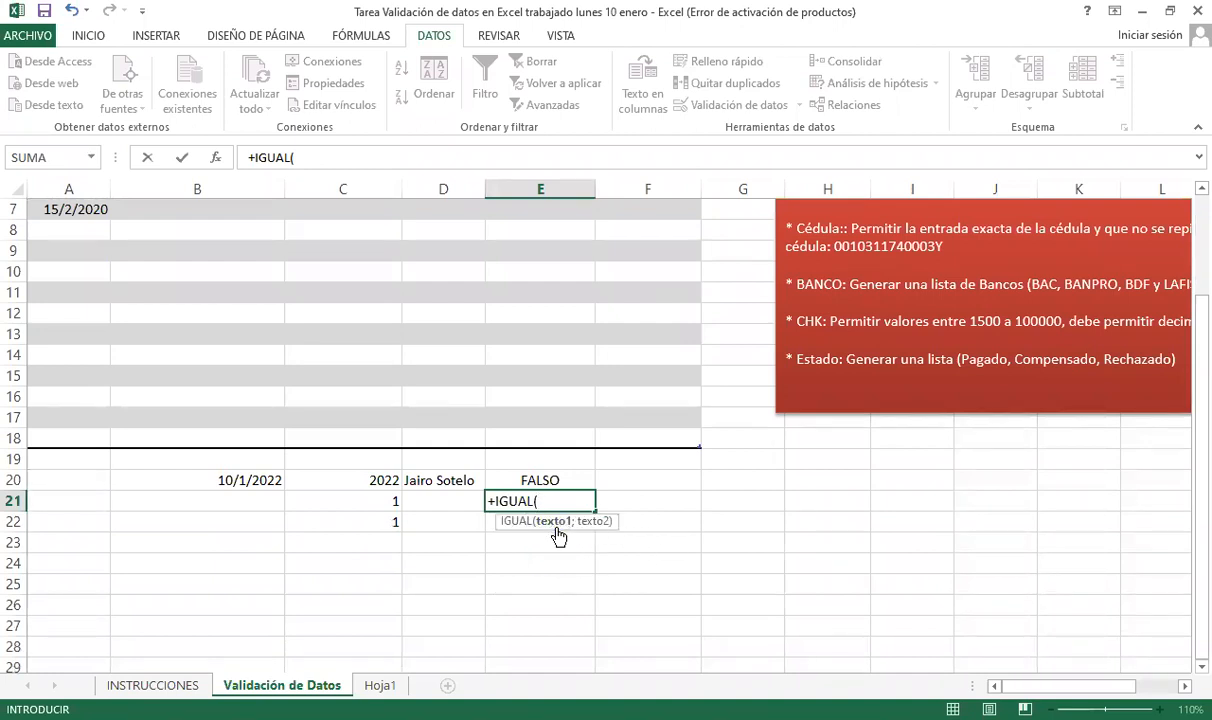
click(441, 478)
text(;)
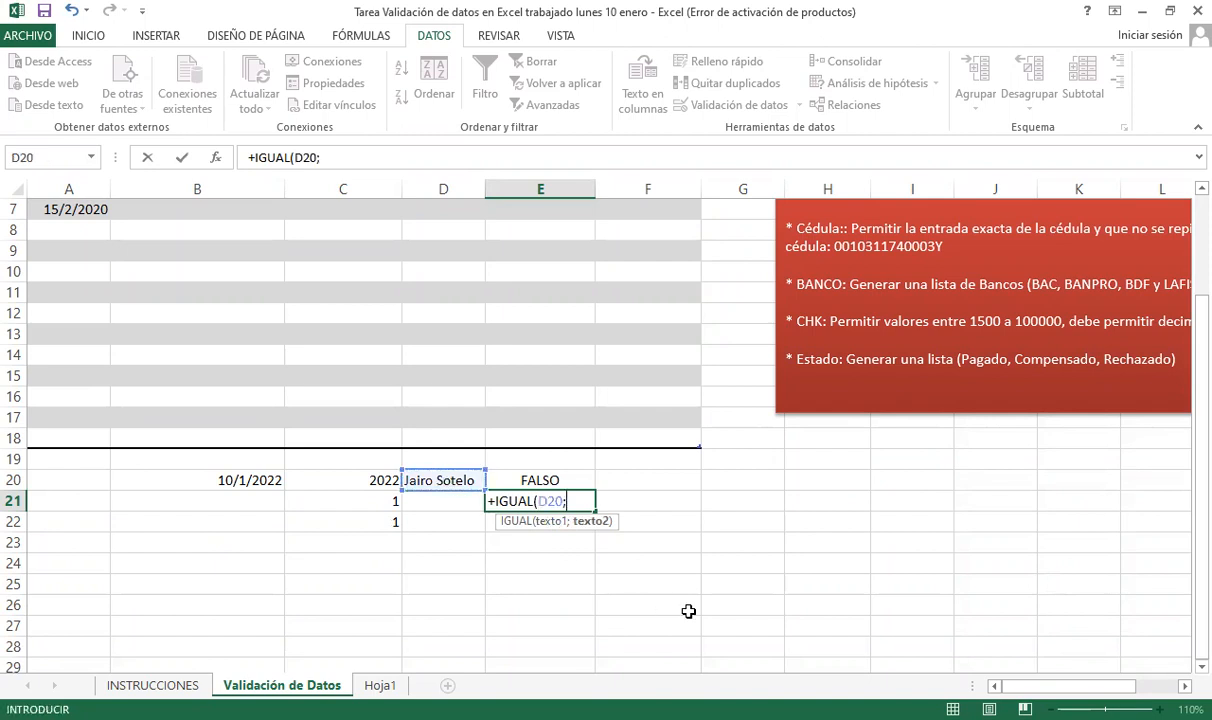
text(MAYUSC()
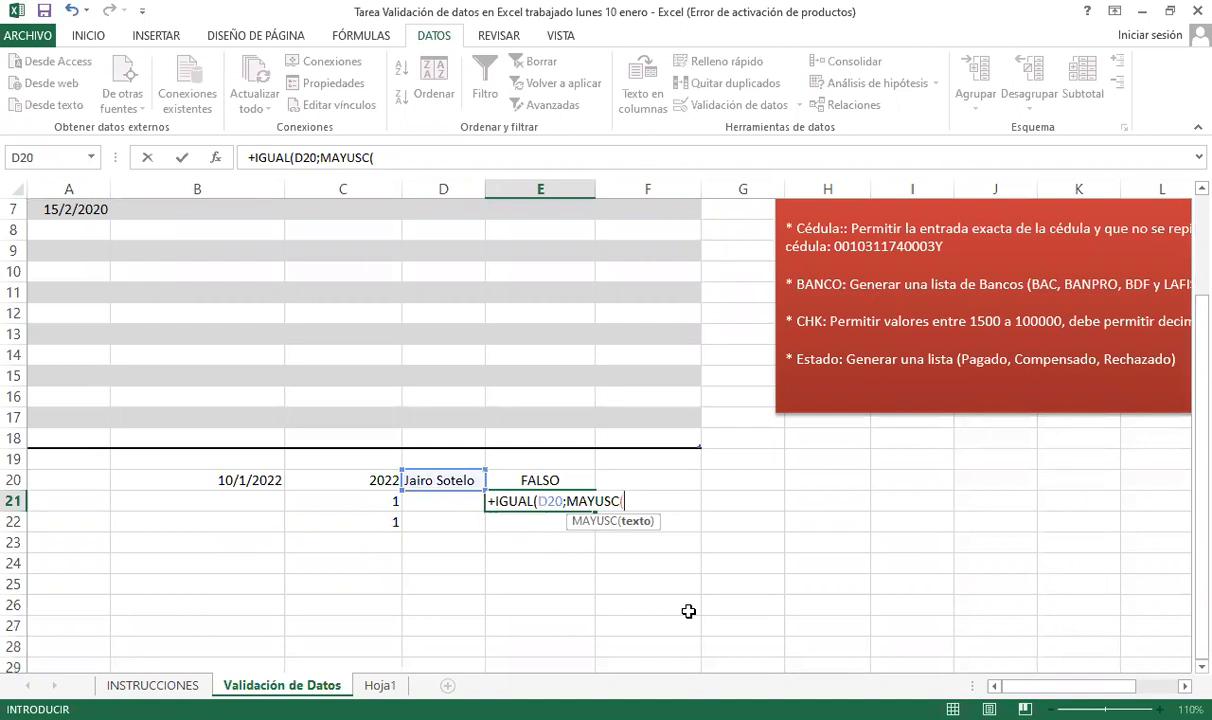
text(D20)
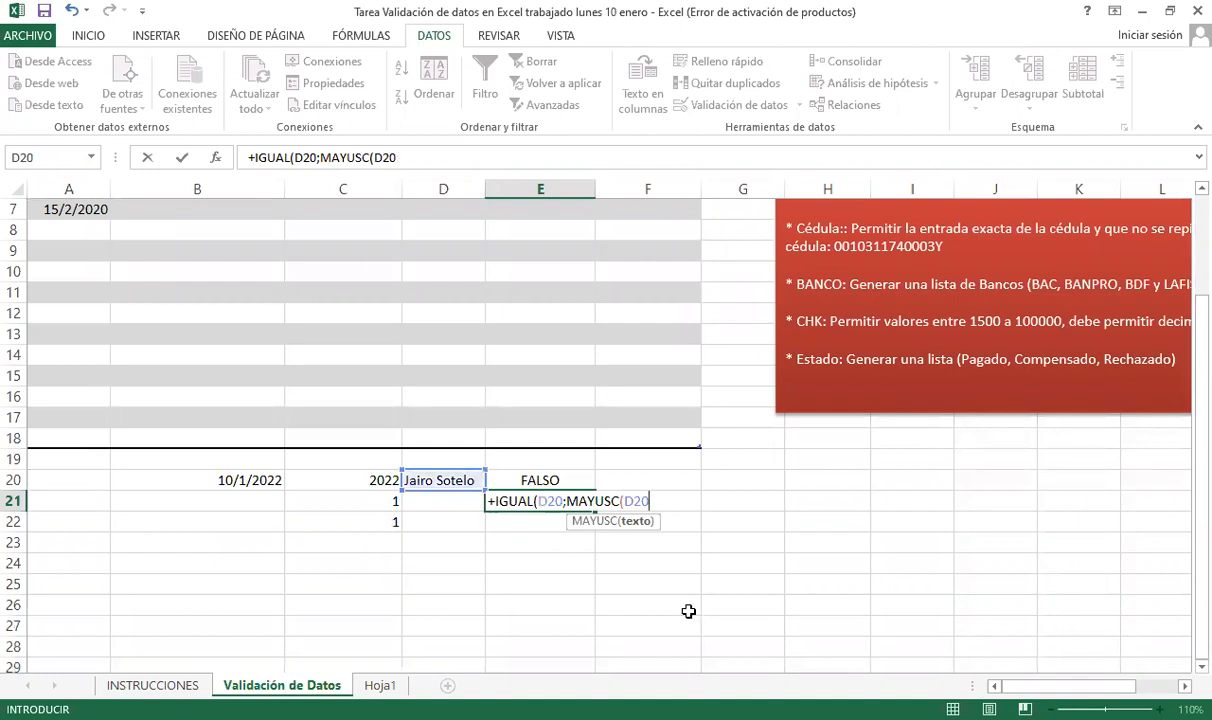
text()))
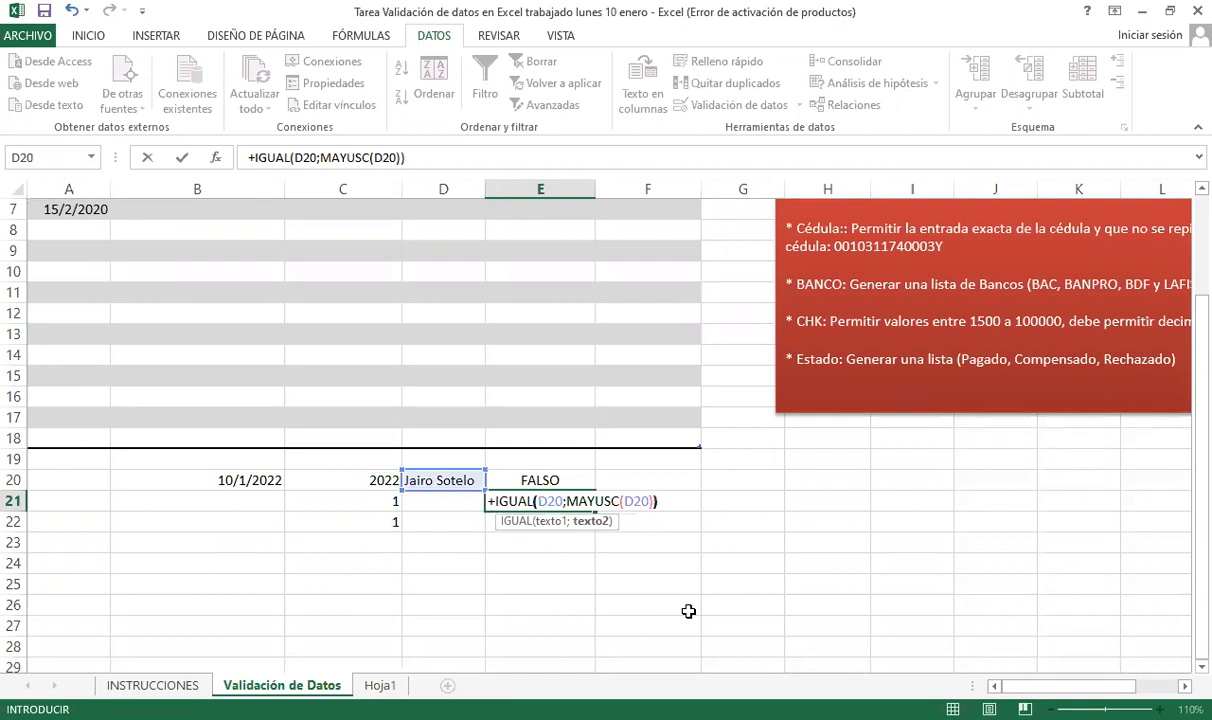
key(Return)
- Review the IGUAL and MAYUSC arguments in E21 without changes, then return to D20
key(Up)
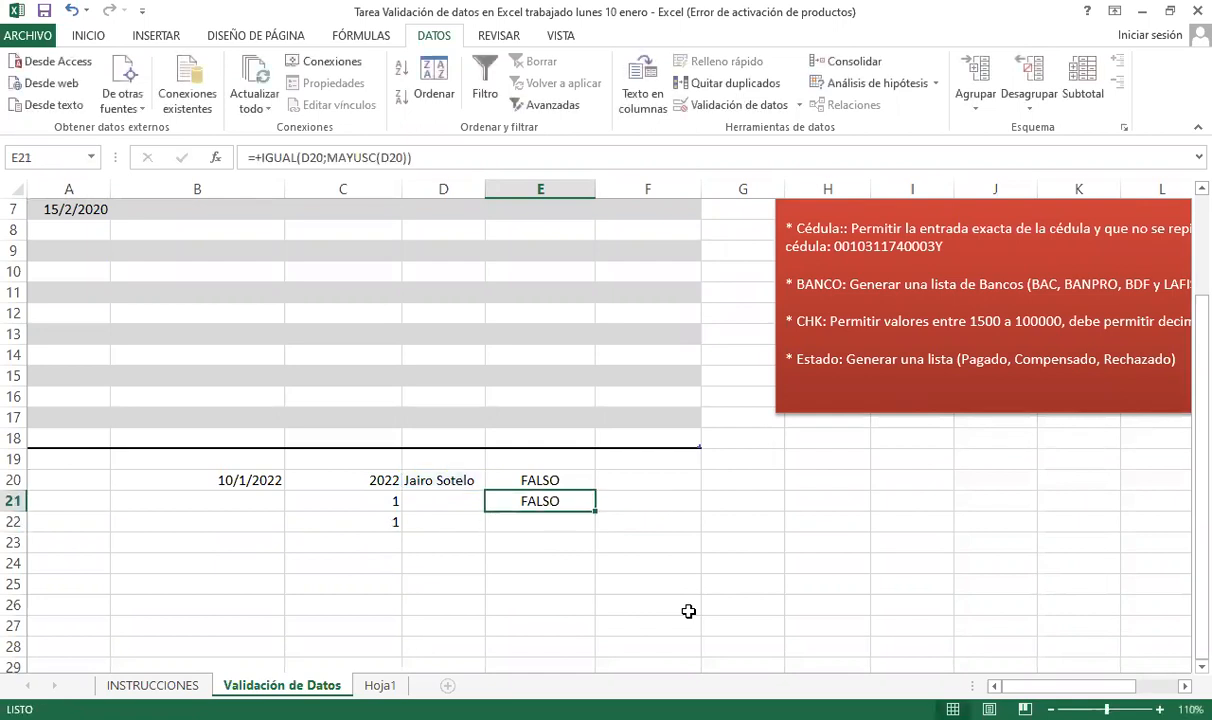
key(F2)
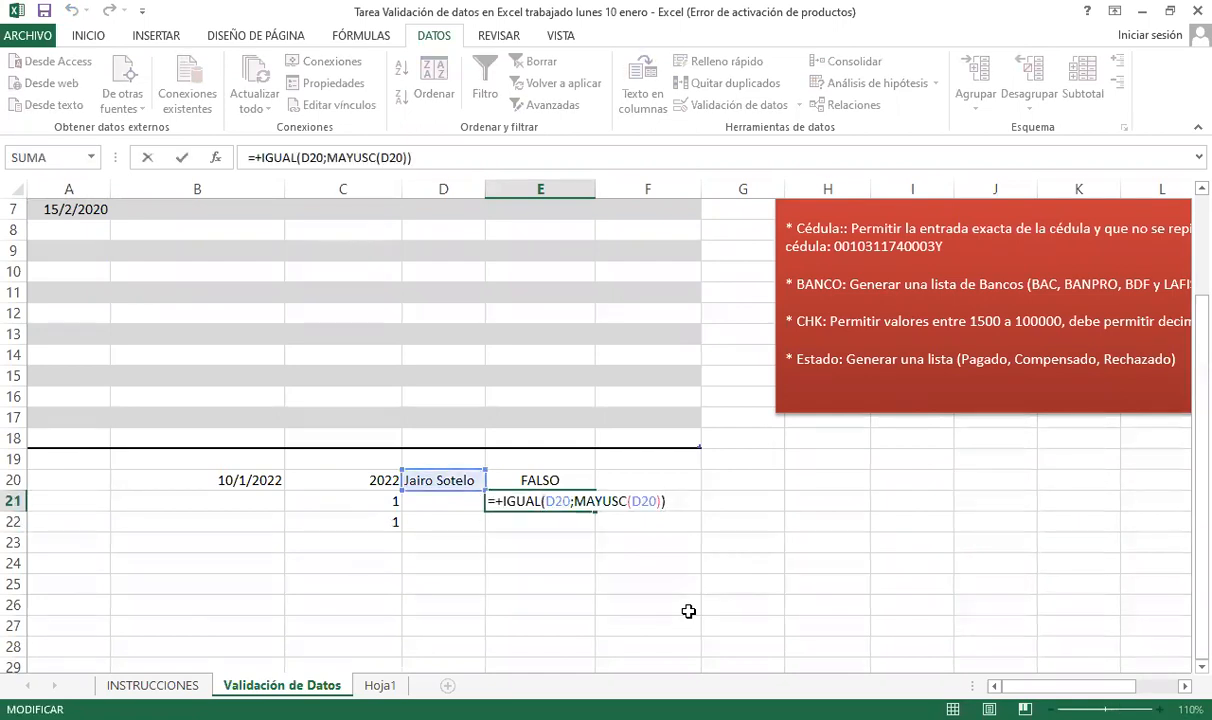
click(558, 501)
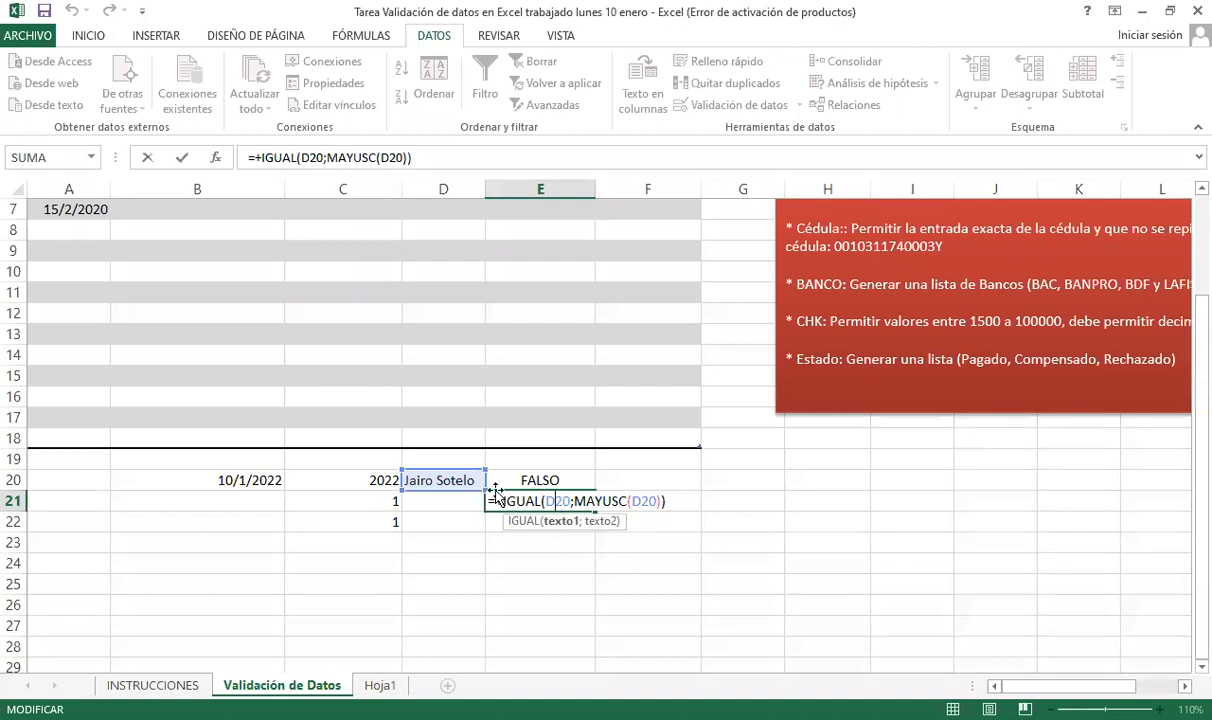
click(629, 501)
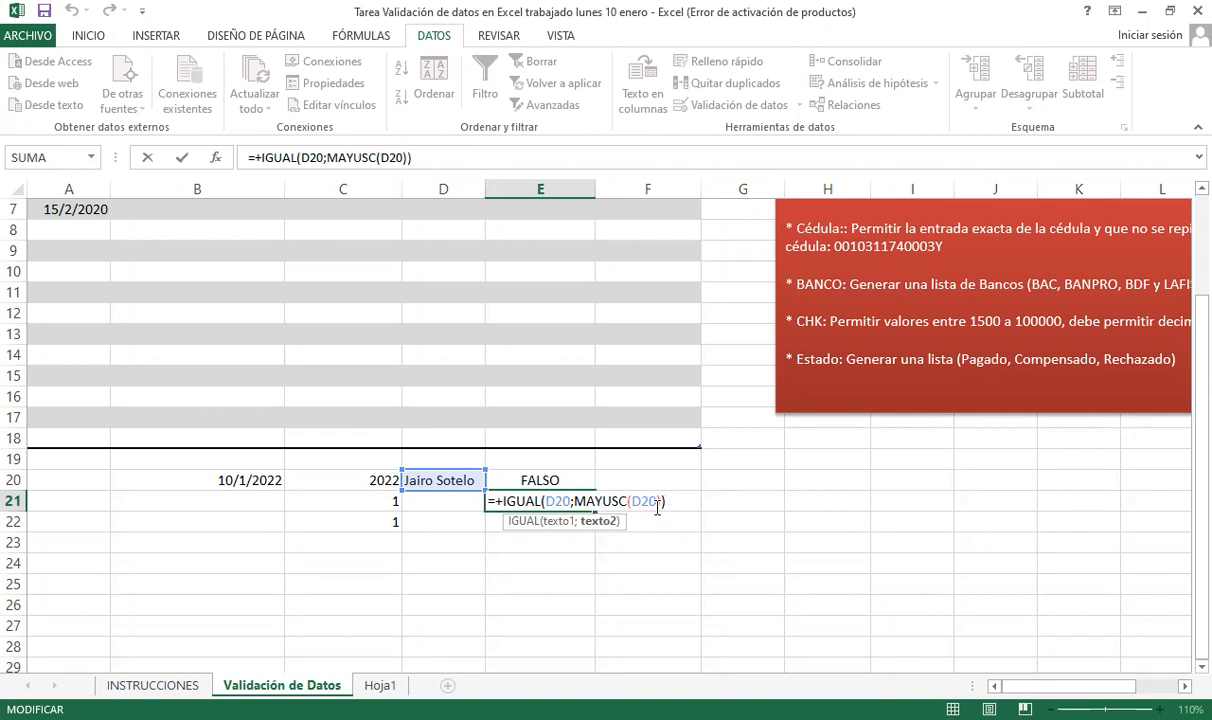
click(575, 500)
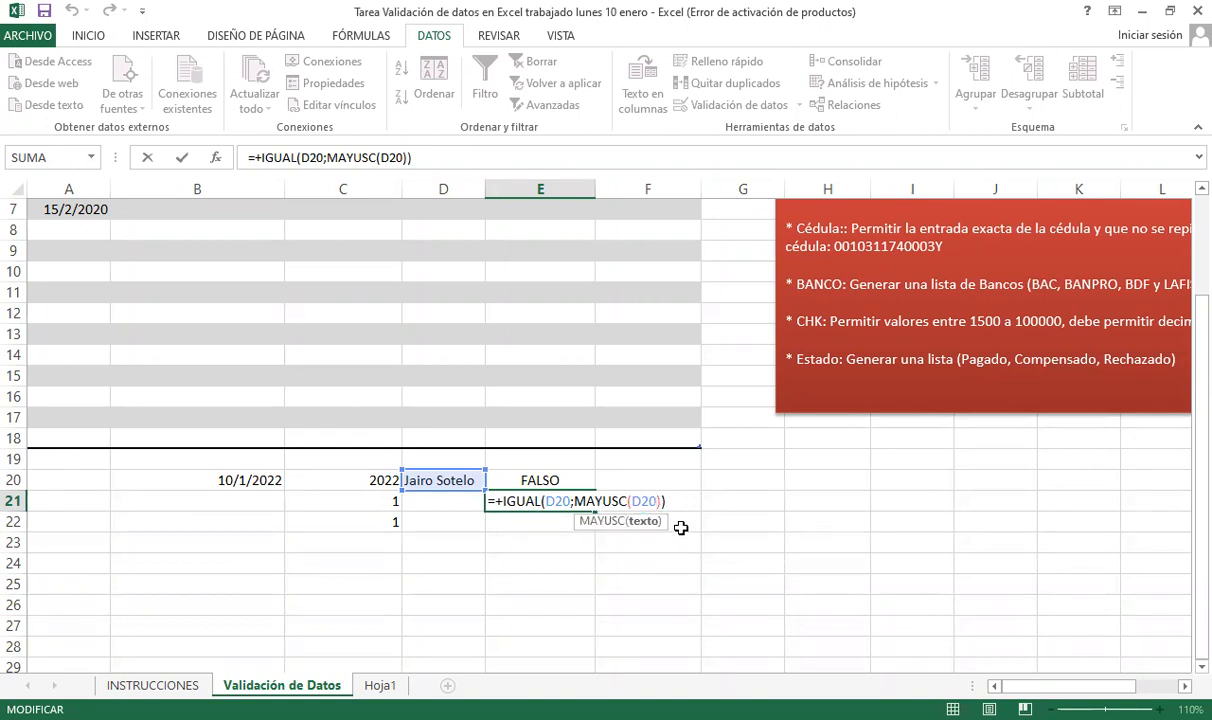
key(ctrl+Return)
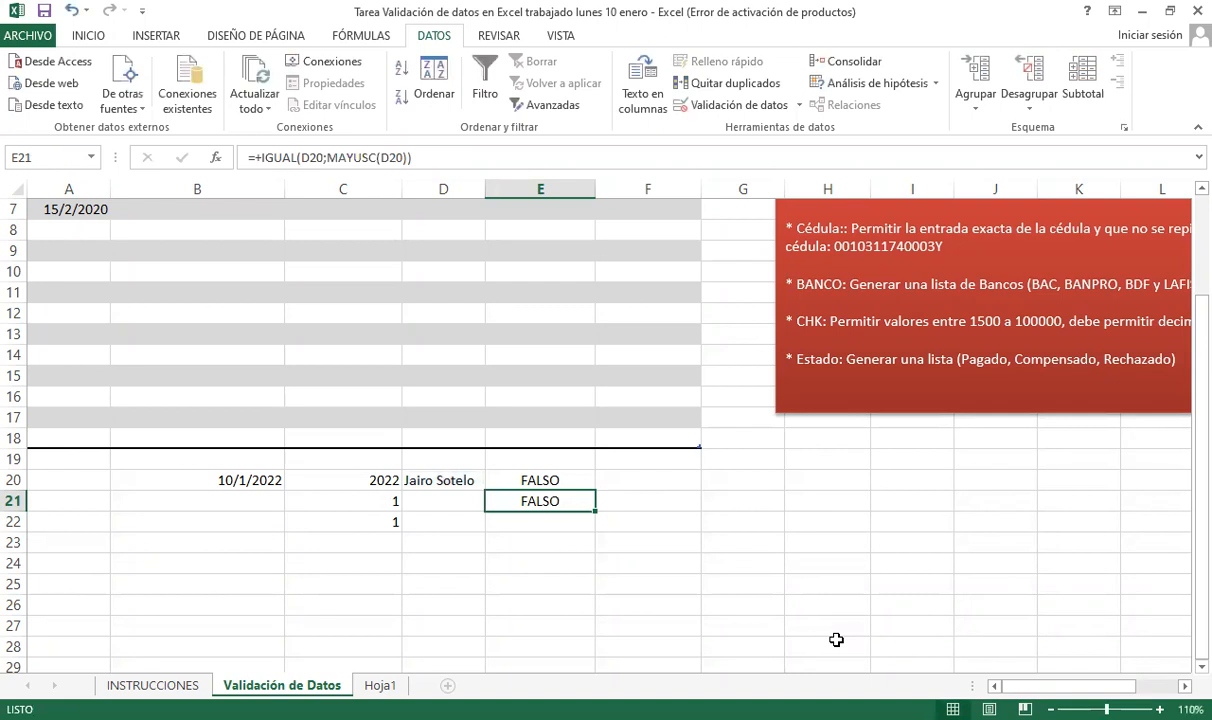
key(Up)
key(Left)
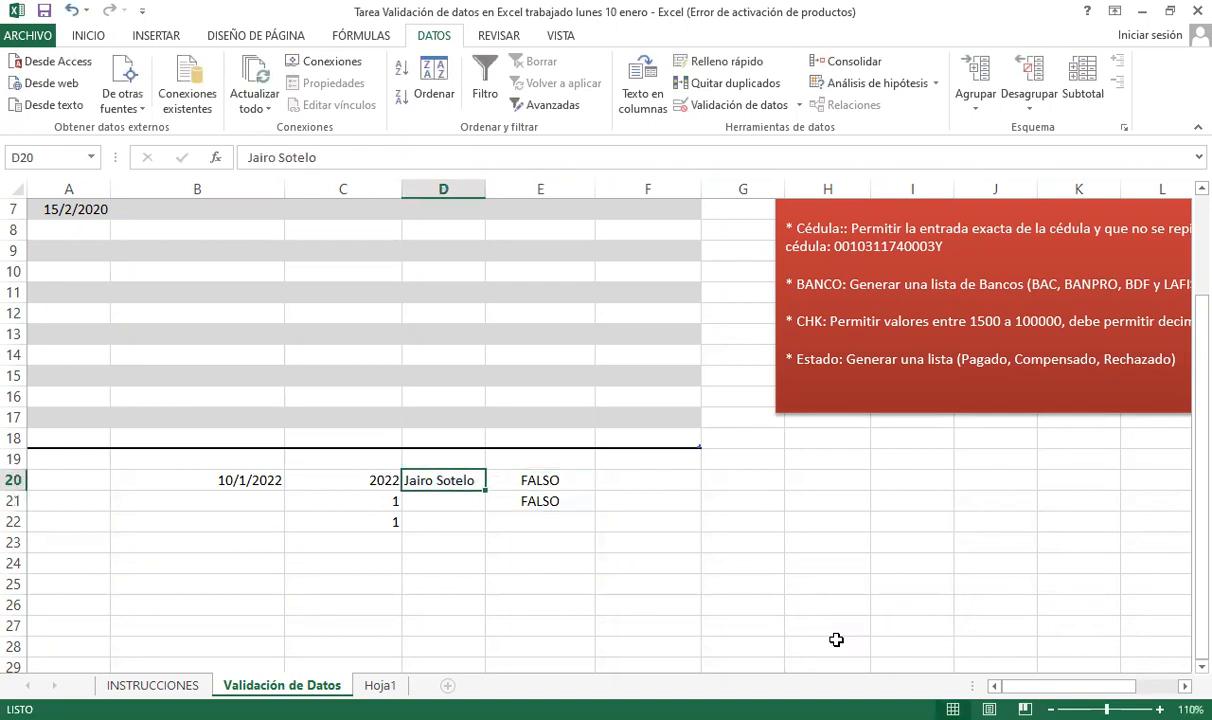
- Retype D20 as a short first name in uppercase, lowercase, then capitalised
text(JAIRO)
key(Return)
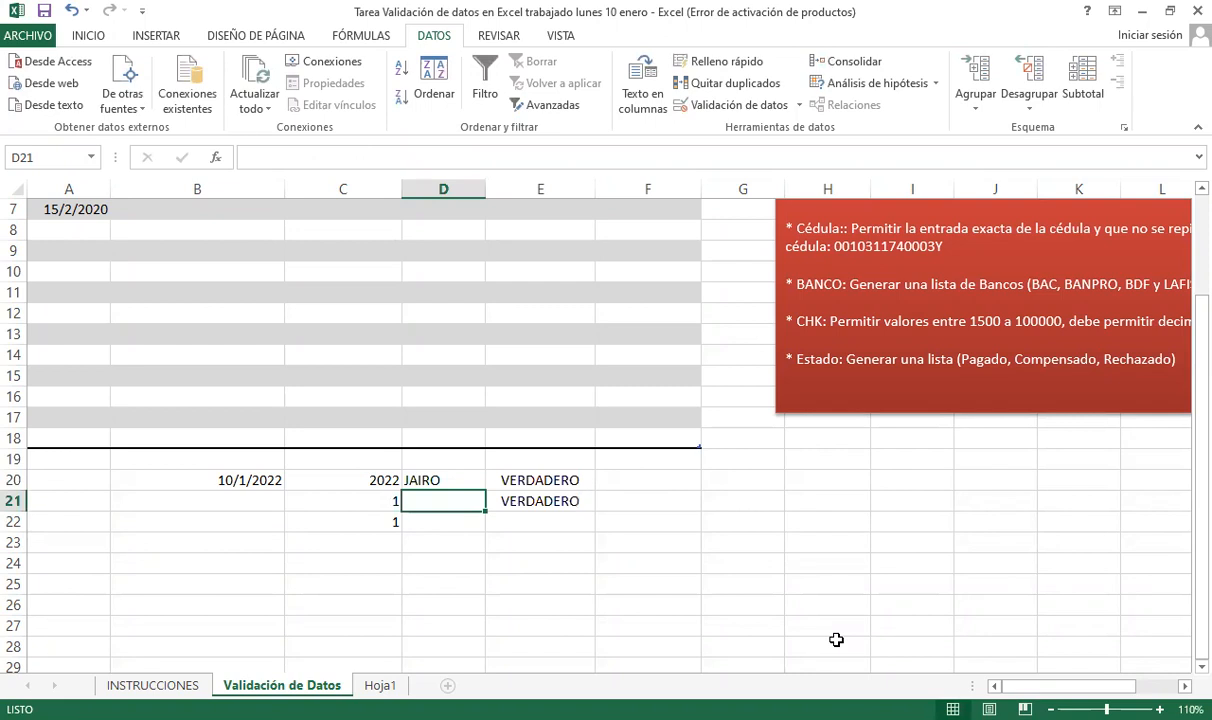
key(Up)
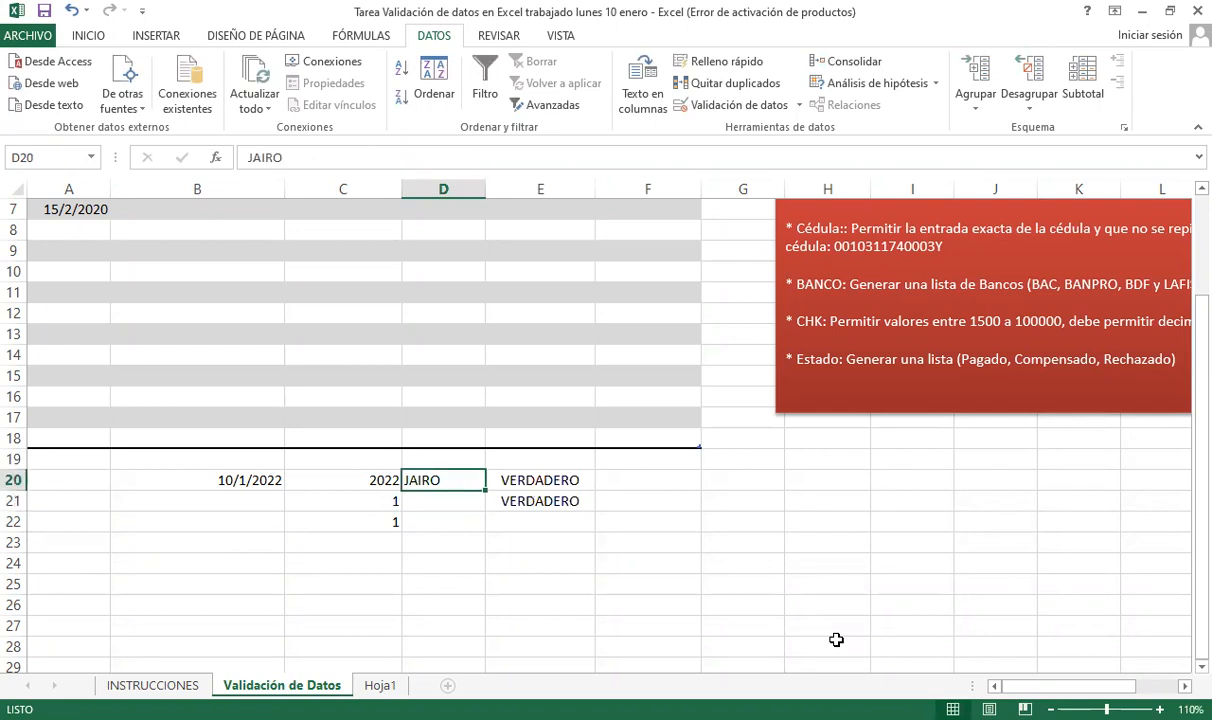
key(F2)
key(BackSpace)
key(BackSpace)
key(BackSpace)
key(BackSpace)
key(BackSpace)
text(jairo)
key(Return)
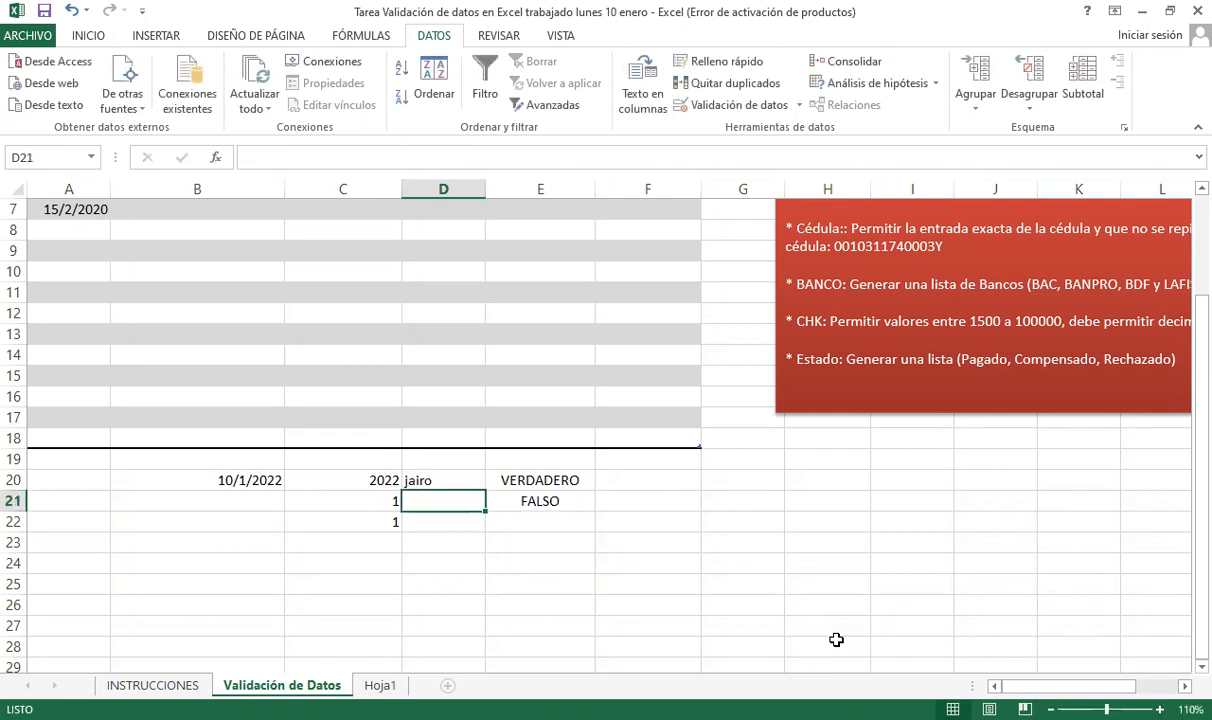
key(Up)
key(BackSpace)
text(Jairo)
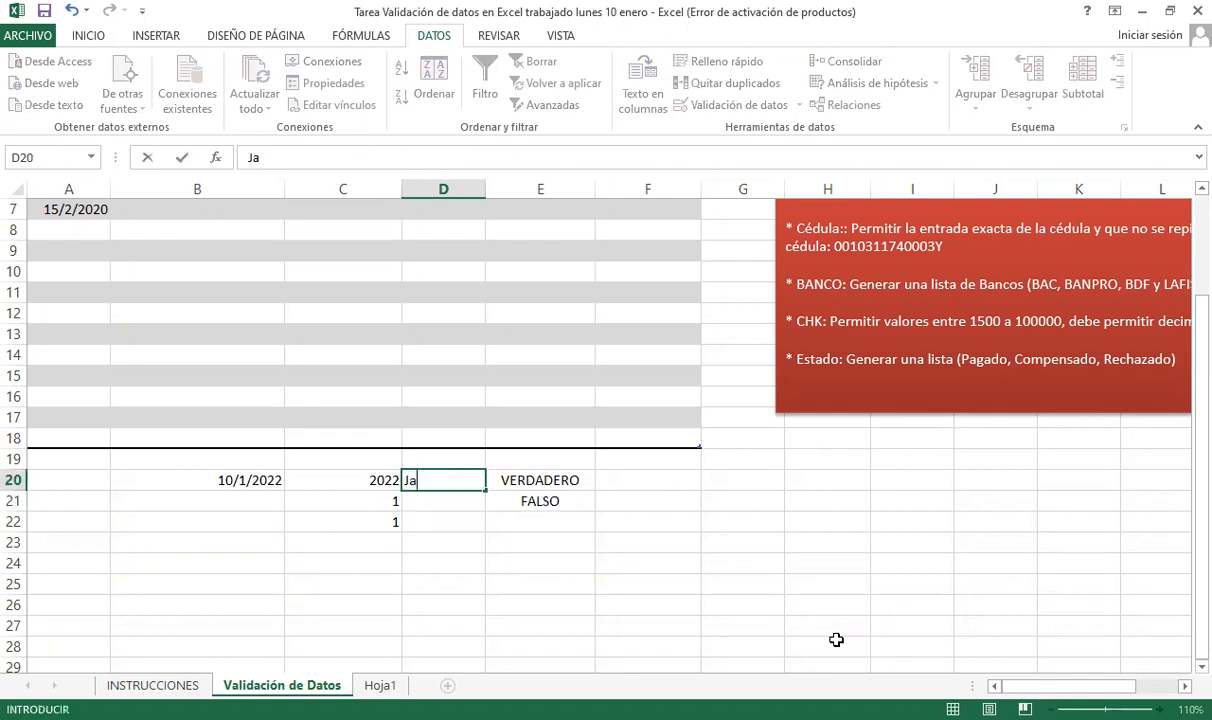
key(Return)
- Review E20's length test (VERDADERO) and E21's uppercase check (FALSO) without changes
key(Up)
key(Right)
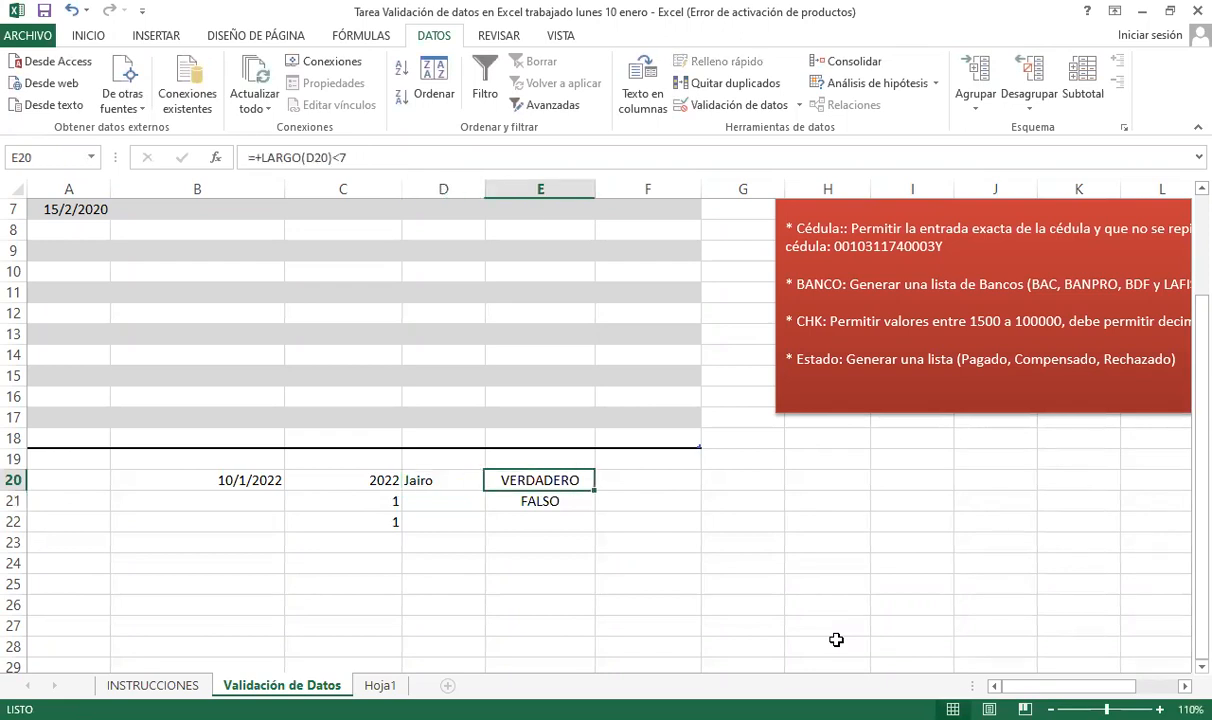
key(Down)
key(Up)
key(F2)
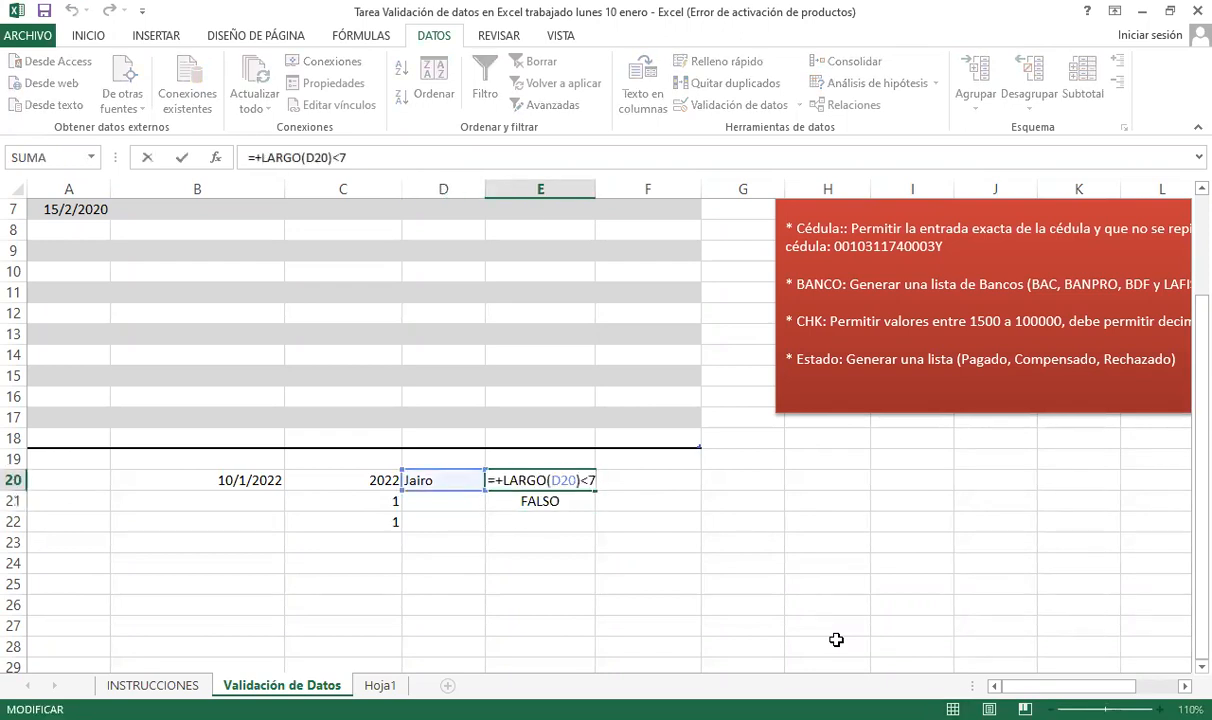
key(Return)
key(F2)
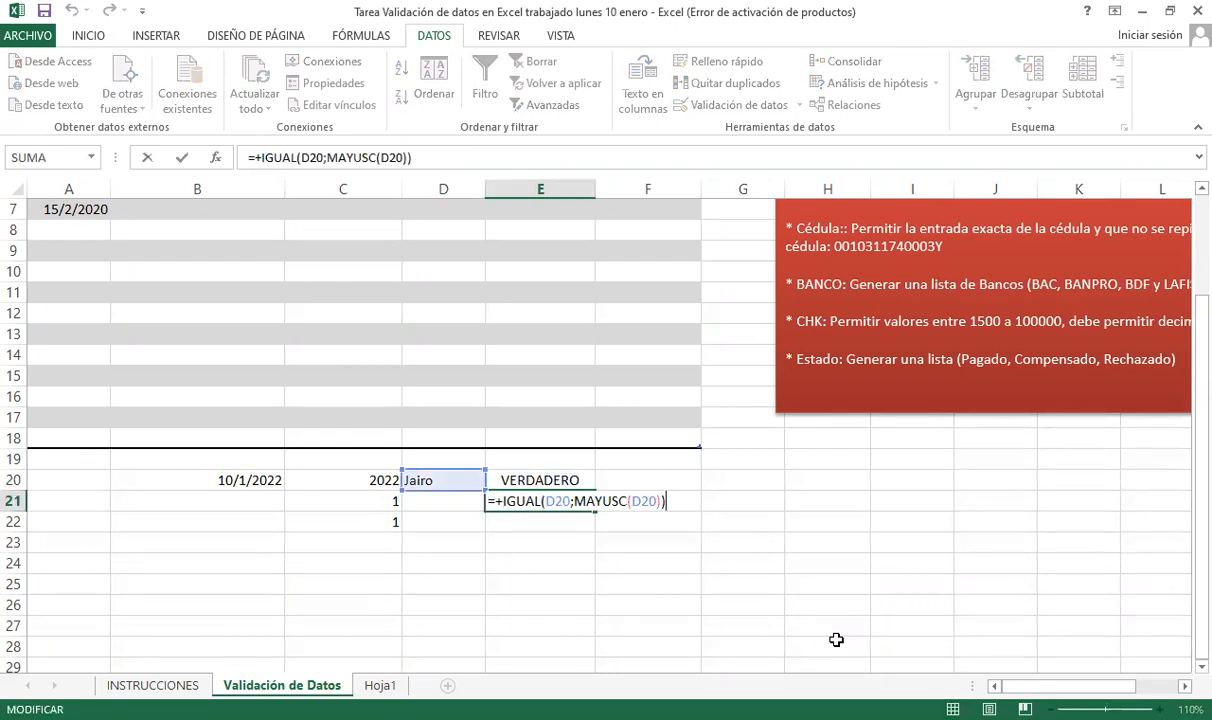
key(Return)
key(Up)
key(Up)
key(Down)
key(Up)
key(F2)
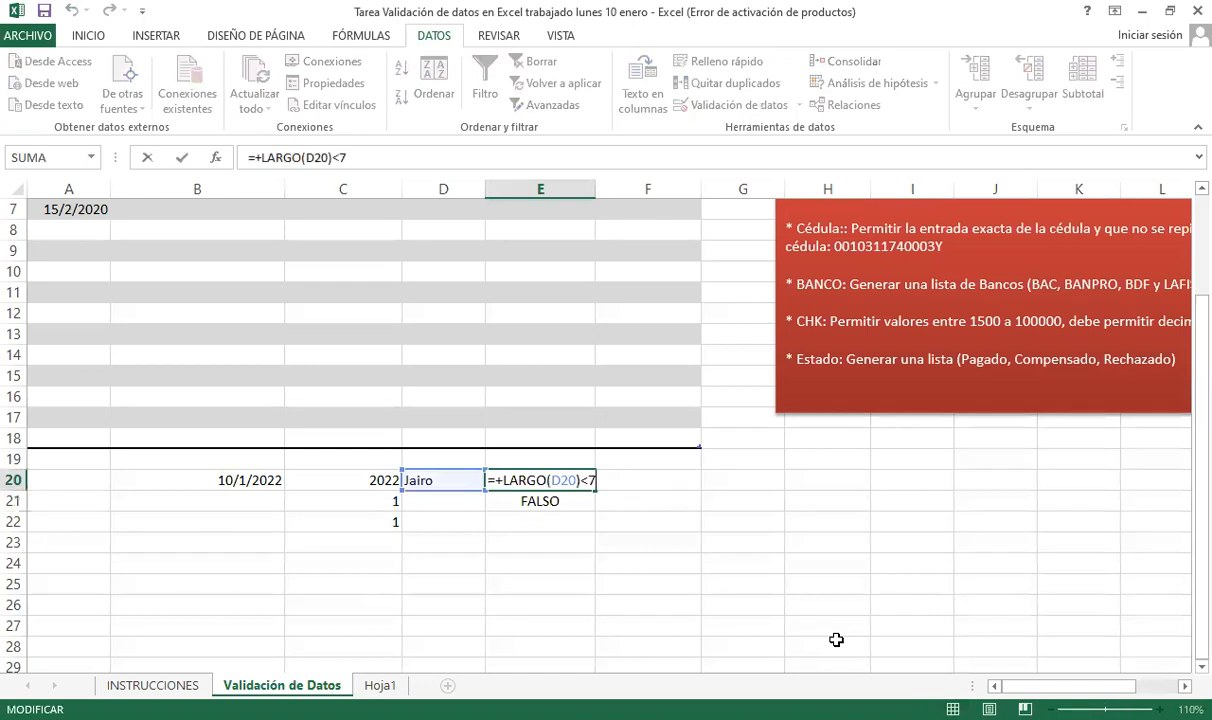
key(Return)
key(F2)
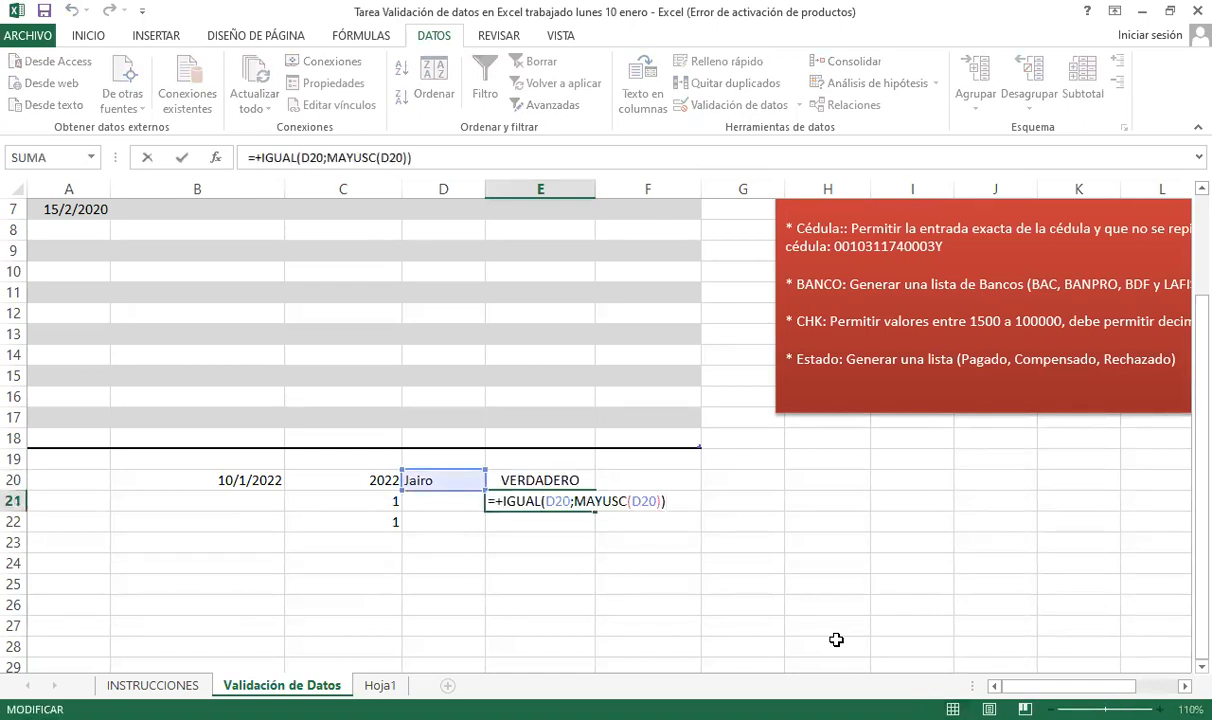
key(F2)
key(ctrl+Return)
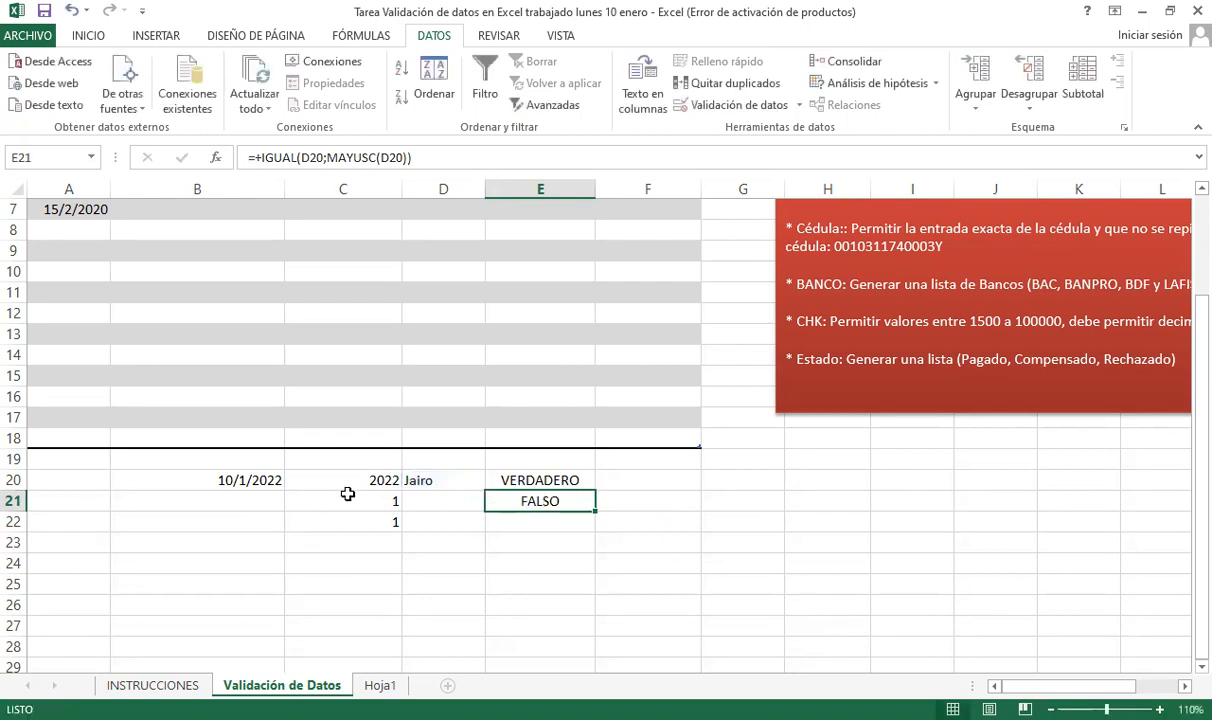
scroll(552, 549, up, 1)
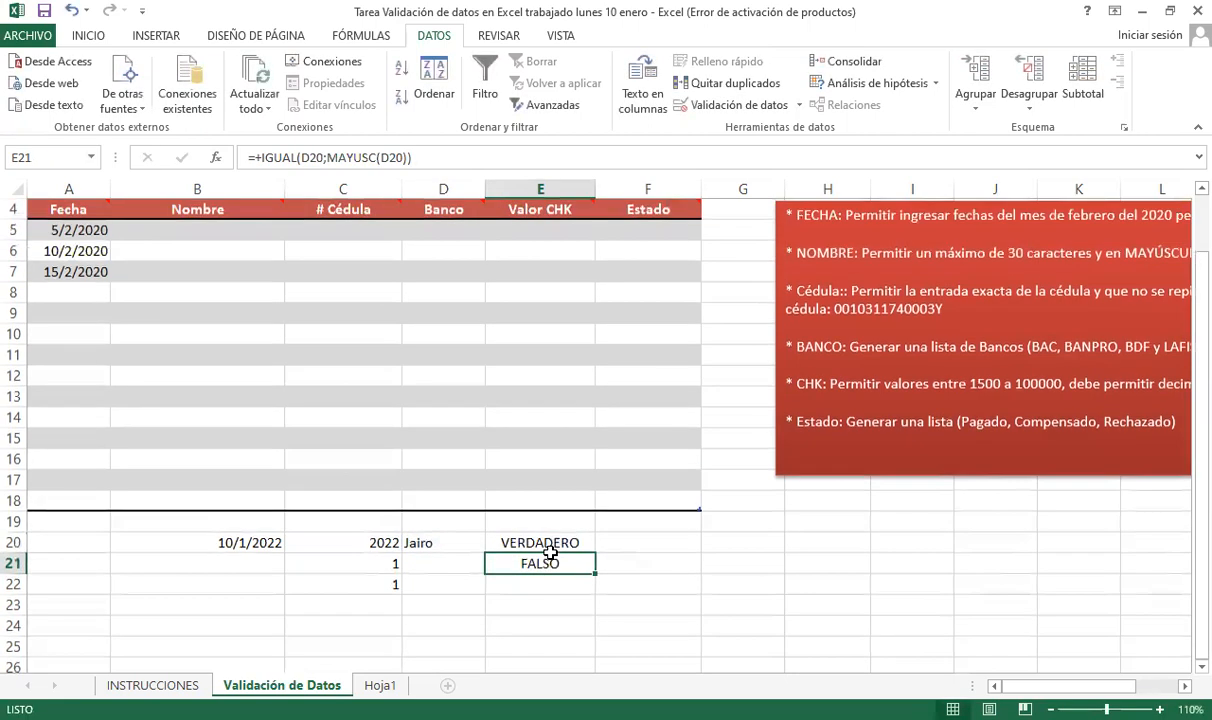
- Select the empty Nombre cells B5 to B18
click(560, 478)
drag(208, 233, 208, 493)
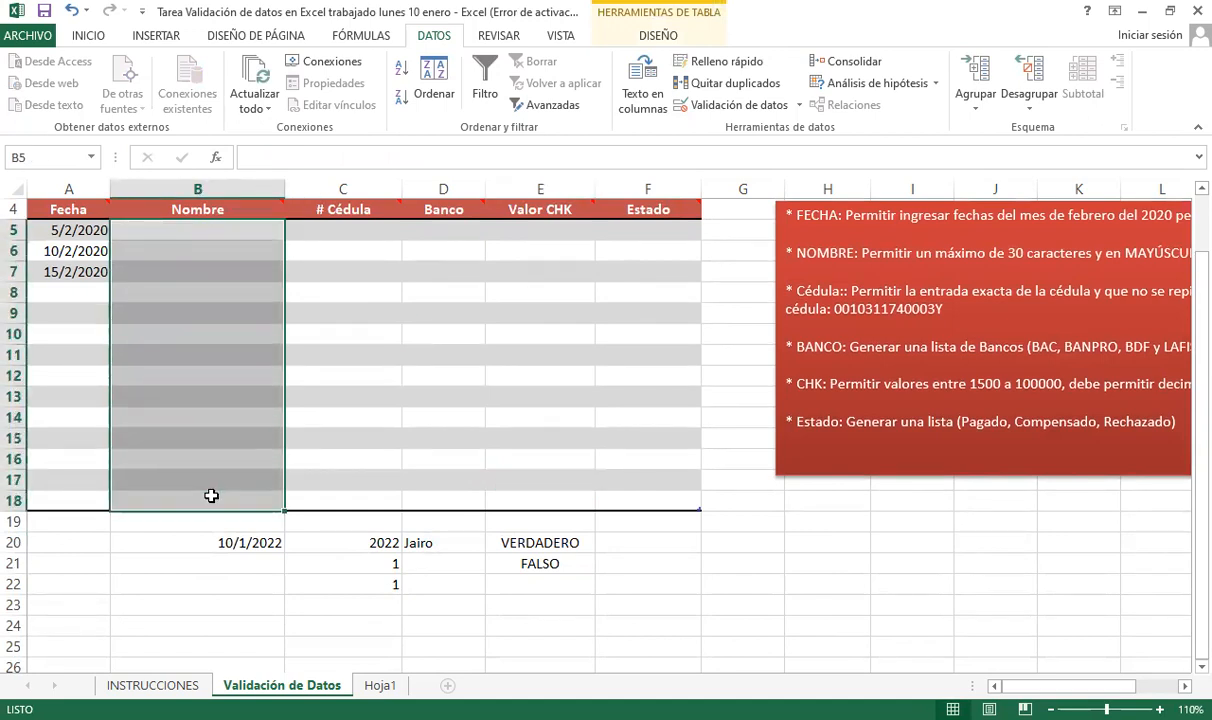
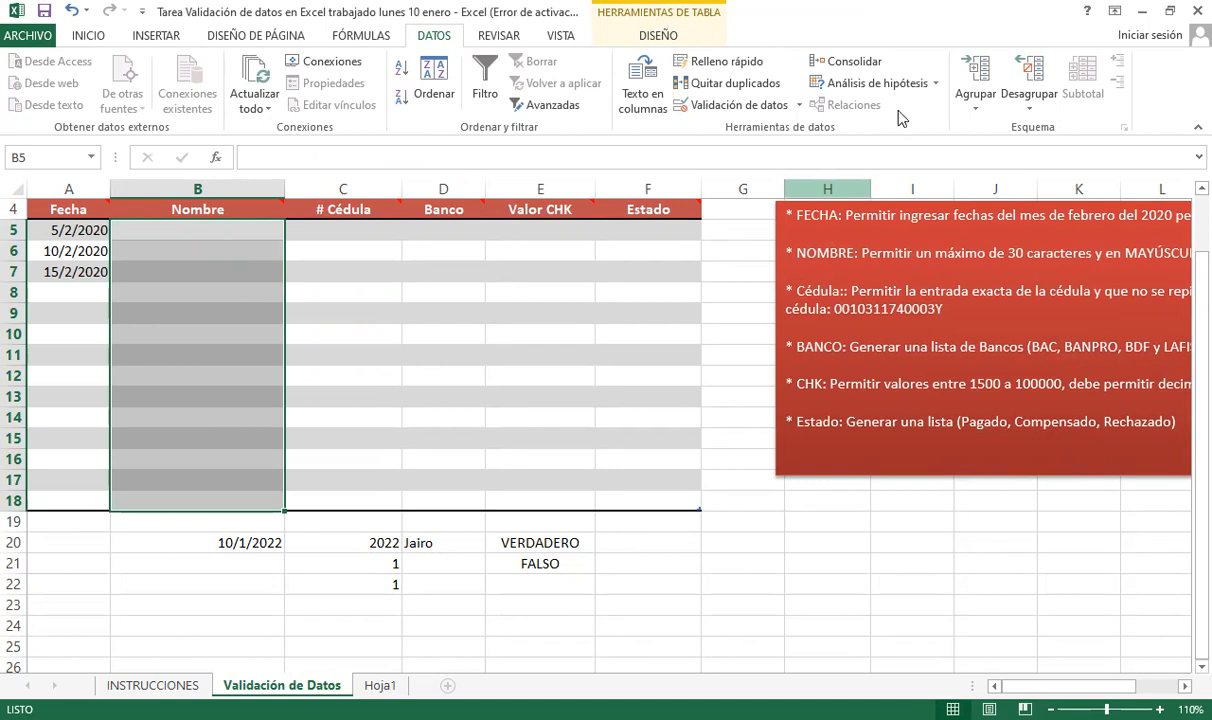
- Open Validación de datos for B5:B18 and set Permitir to Personalizada
click(766, 116)
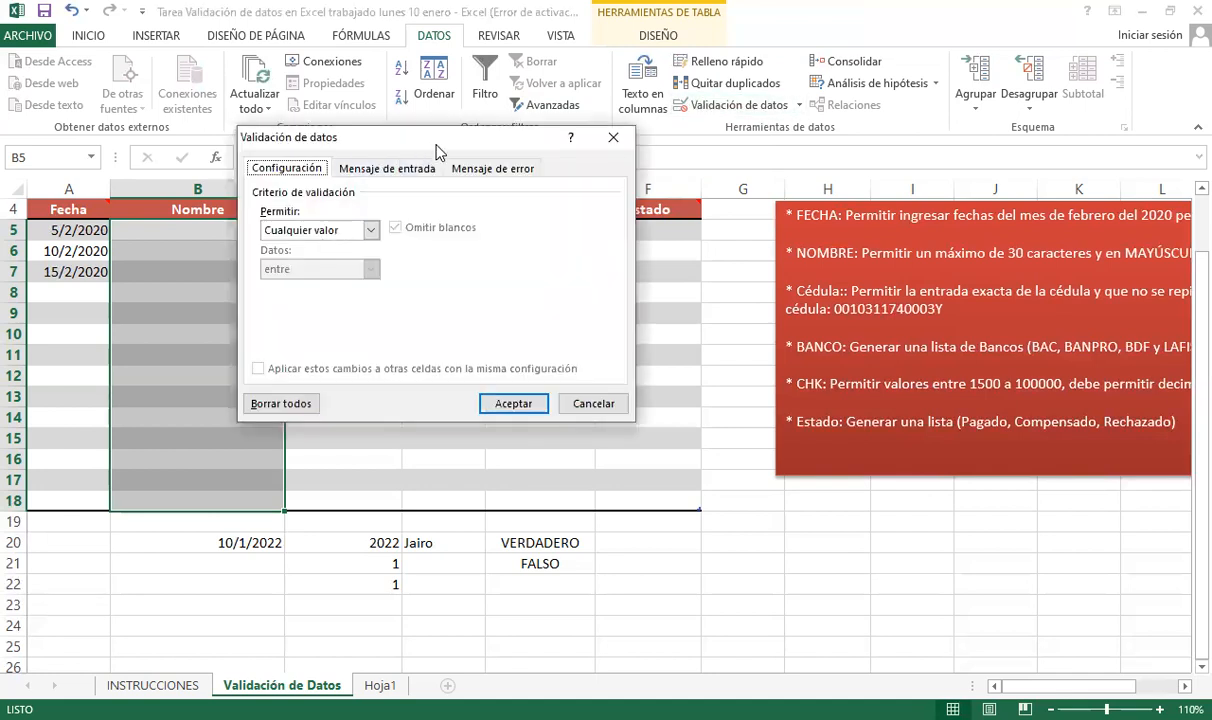
click(648, 128)
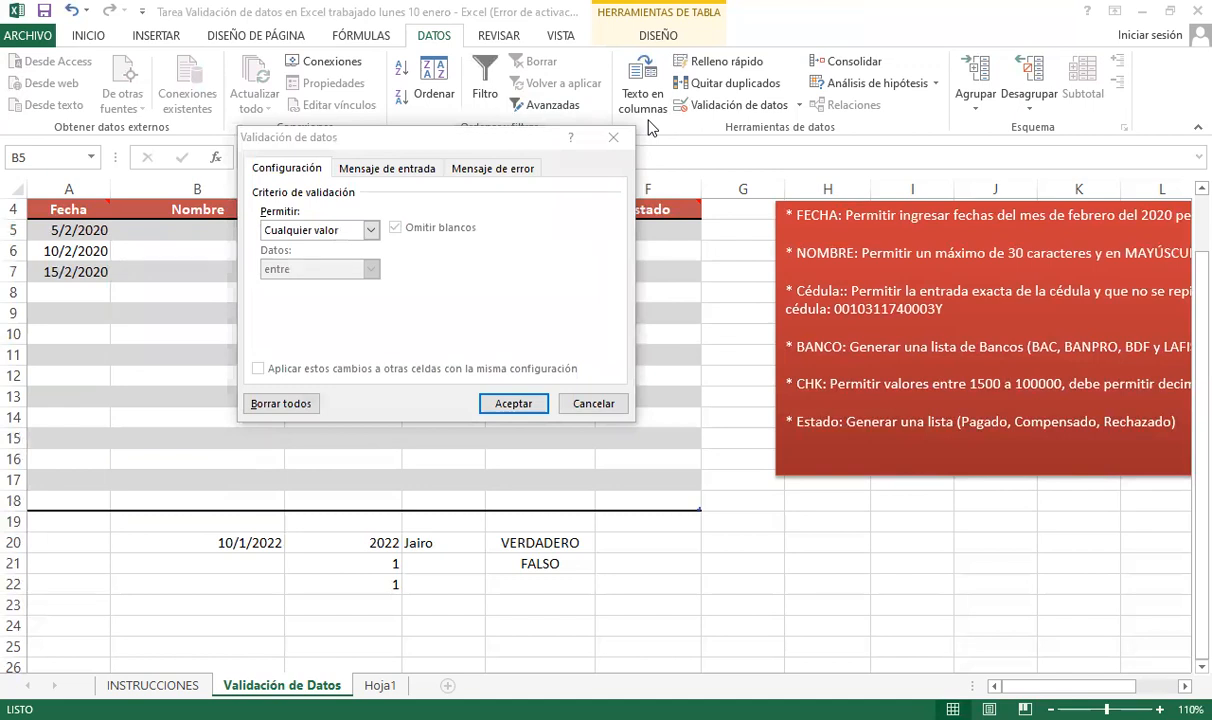
click(861, 263)
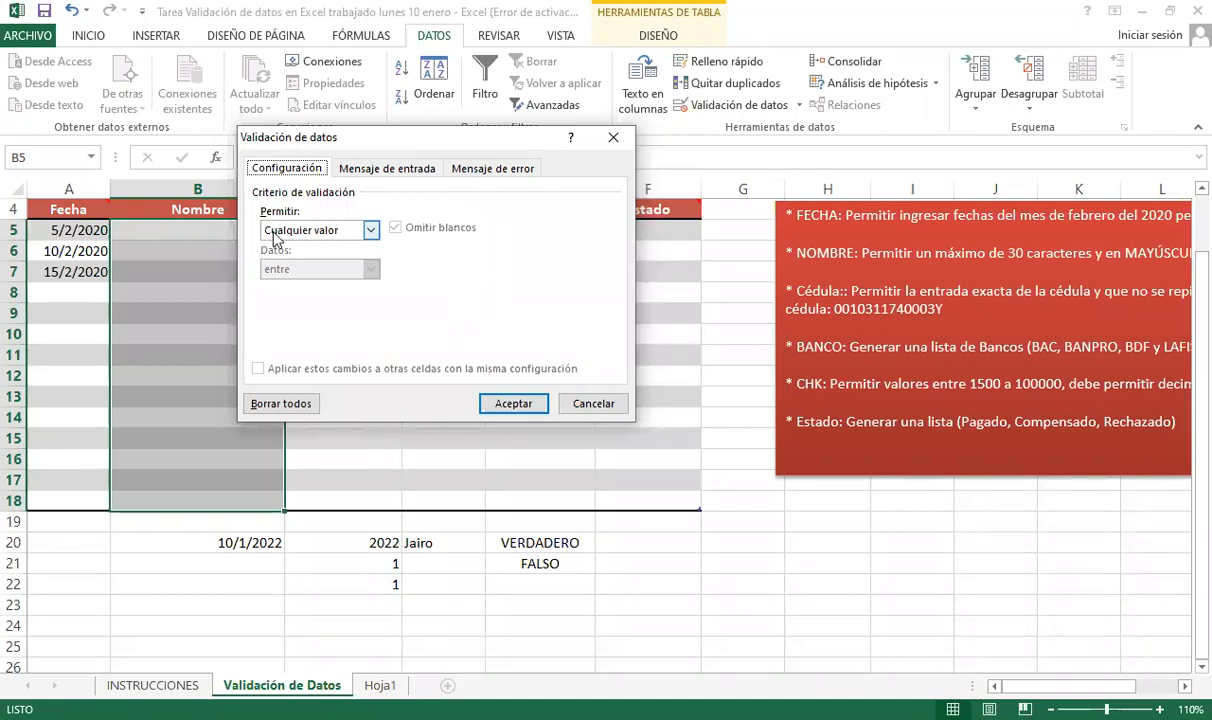
click(370, 231)
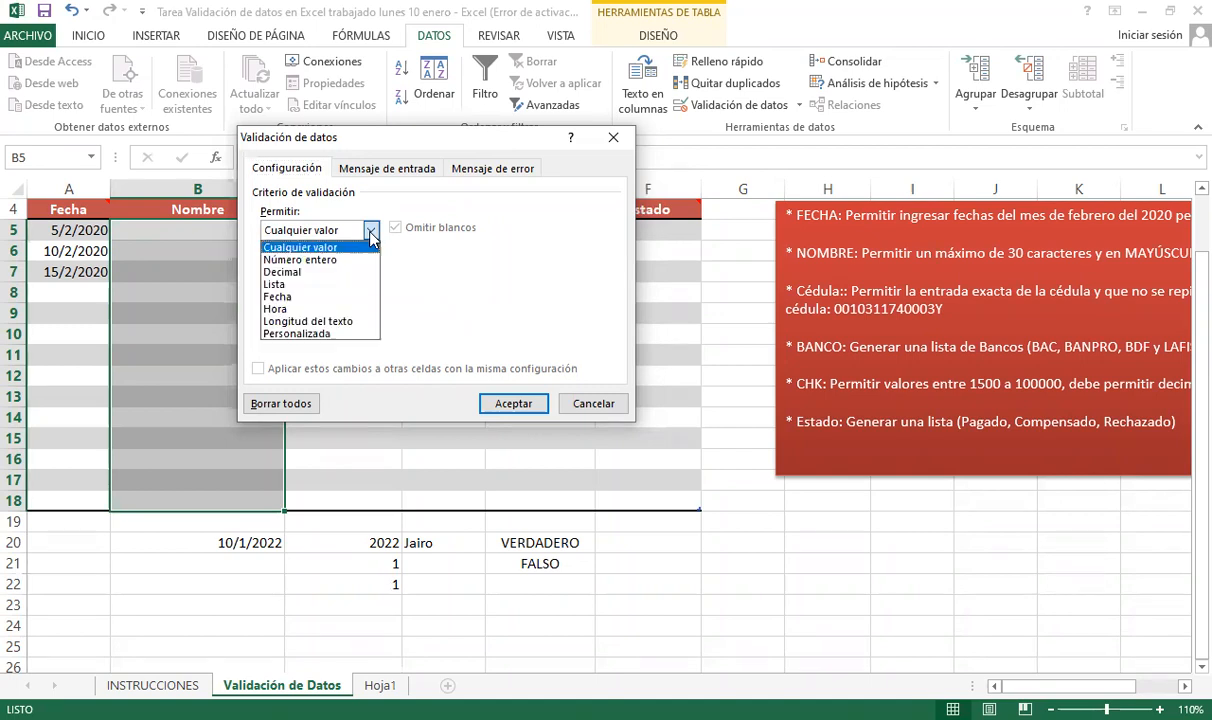
click(333, 233)
click(333, 233)
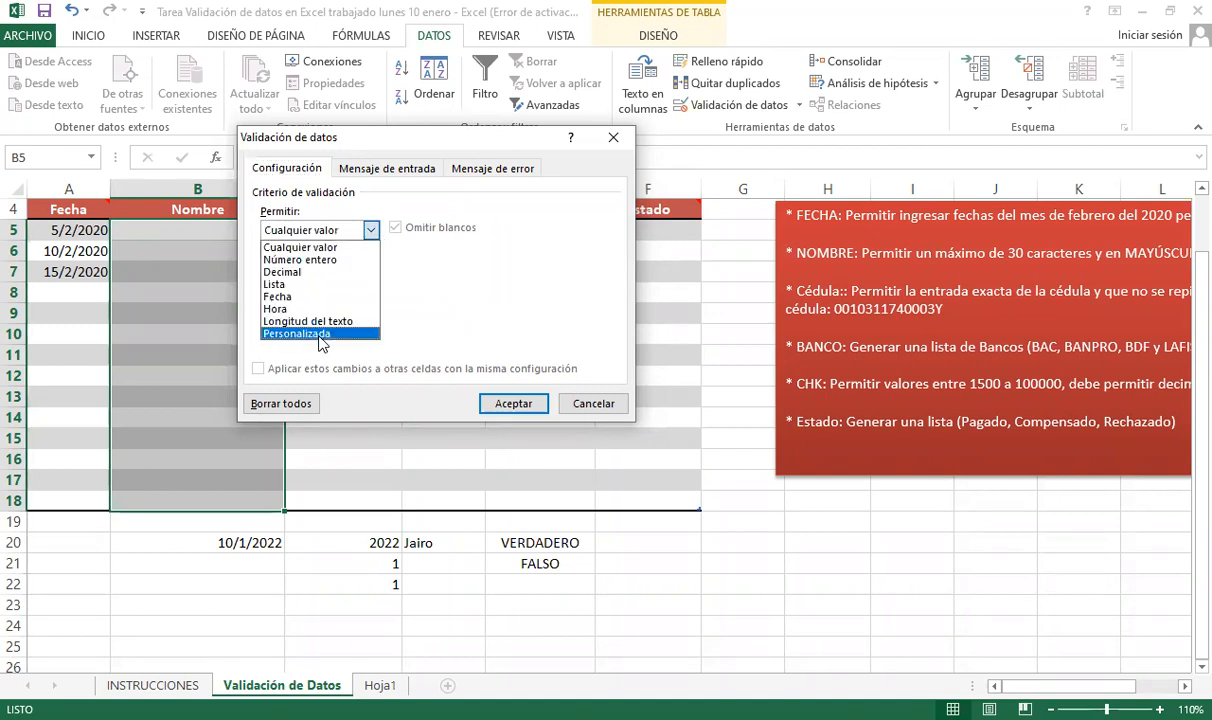
click(322, 335)
click(390, 307)
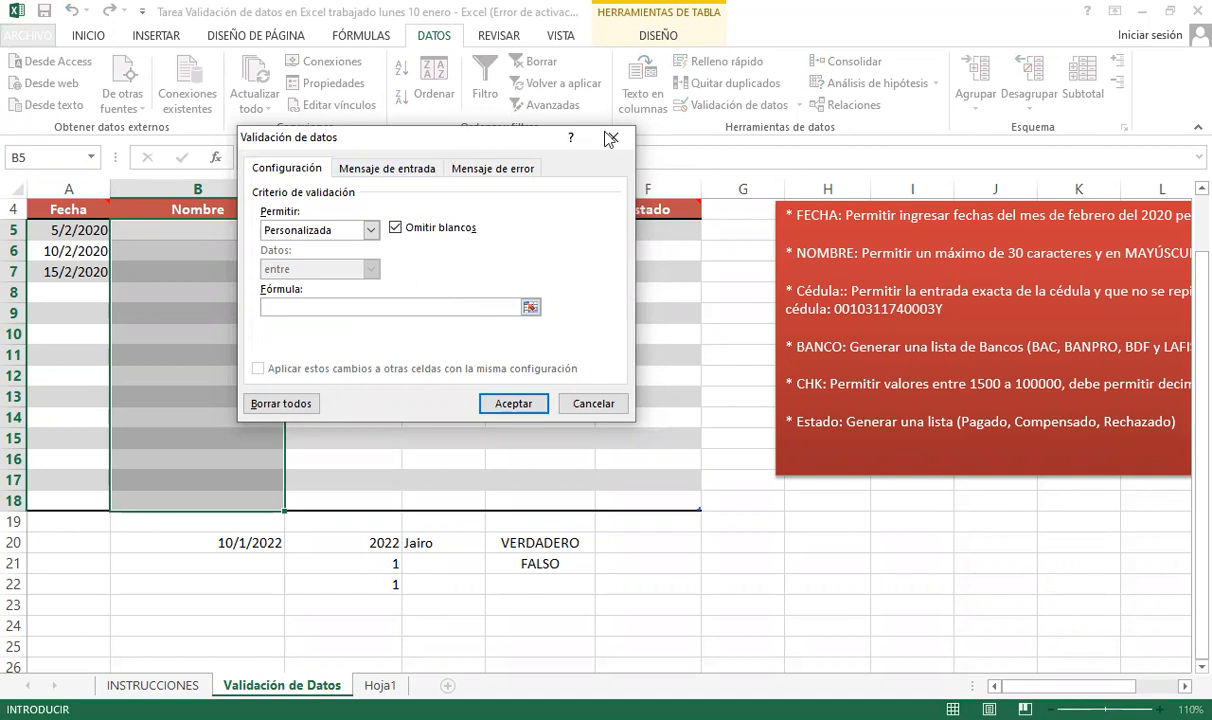
- Enter =Y(IGUAL(B5;MAYUSC(B5));LARGO(B5)<=30 as the custom validation formula
drag(595, 137, 747, 127)
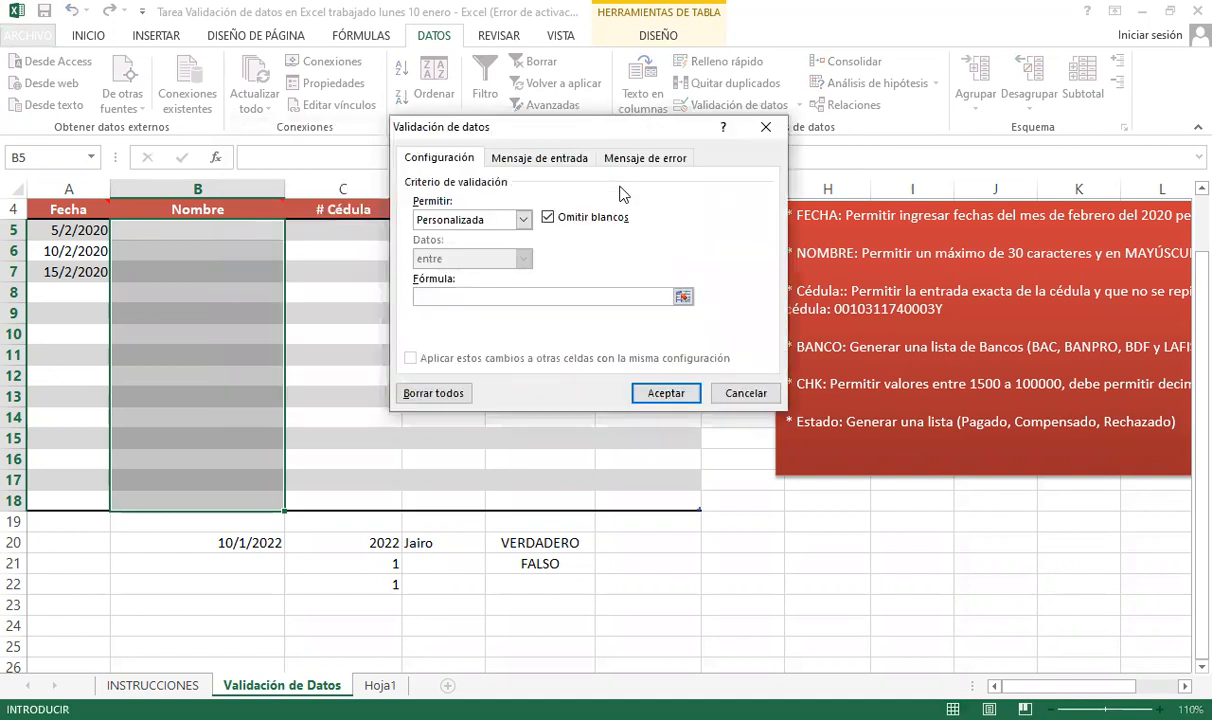
click(295, 181)
text(=Y(IGUY)
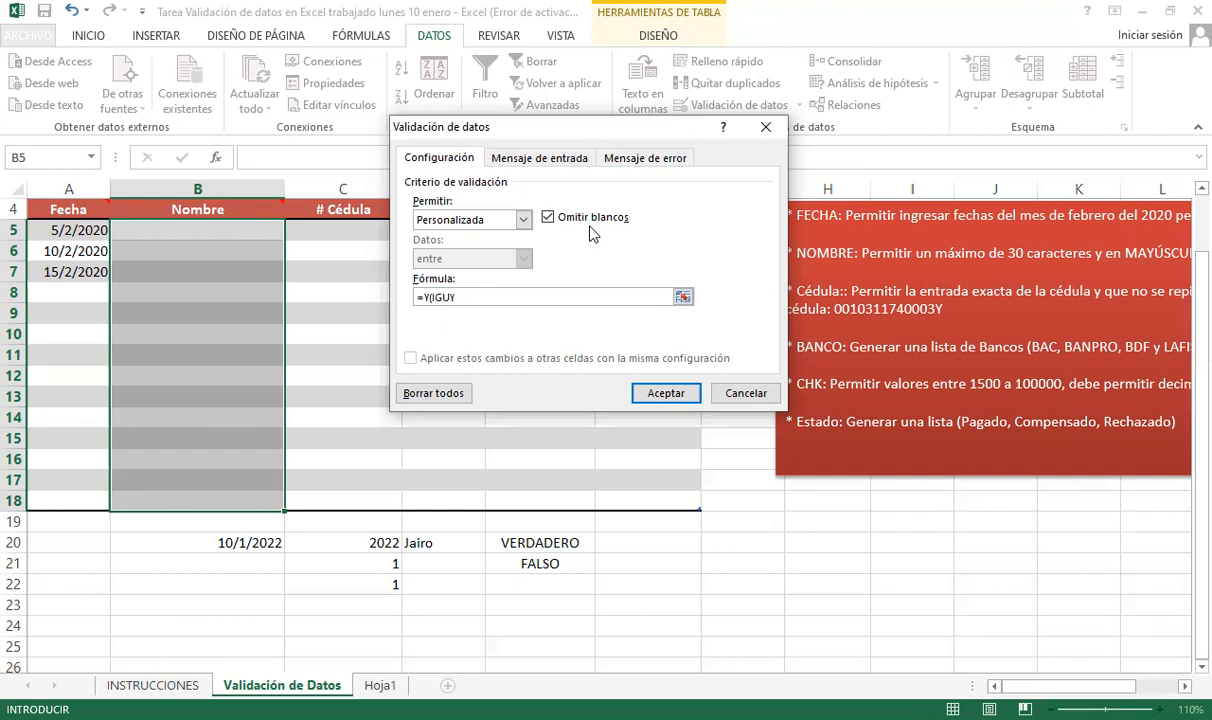
key(BackSpace)
text(AL()
click(241, 237)
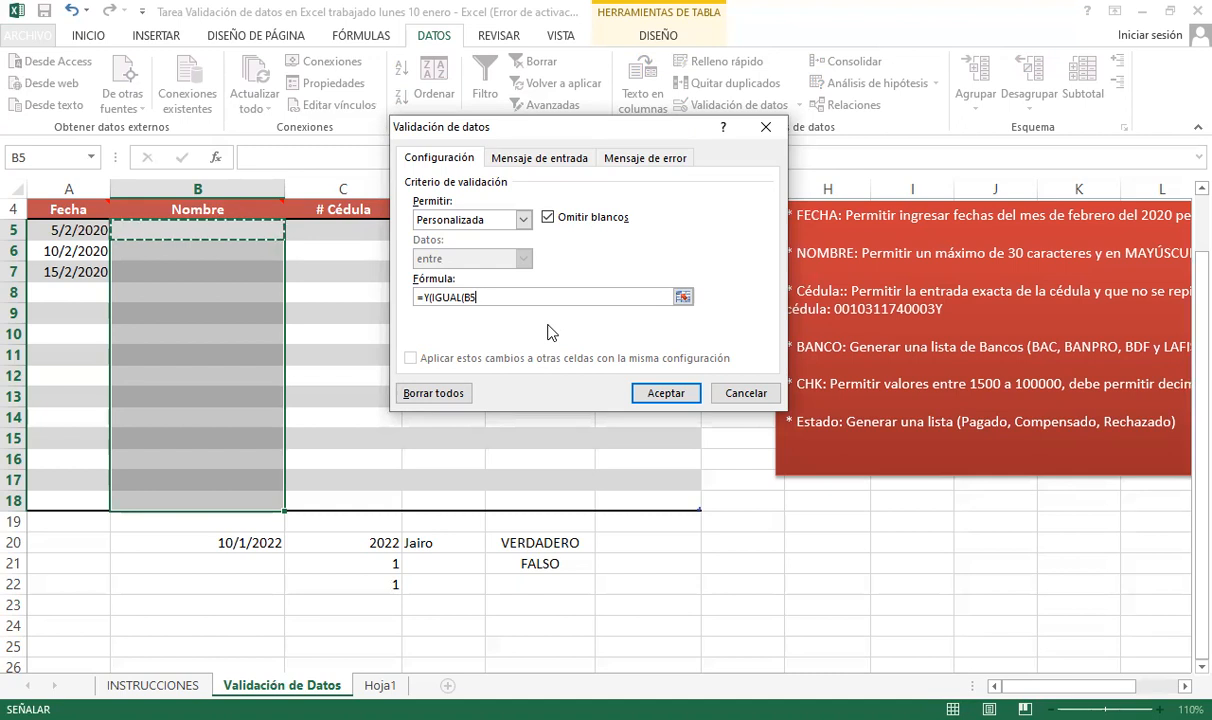
text(;MA)
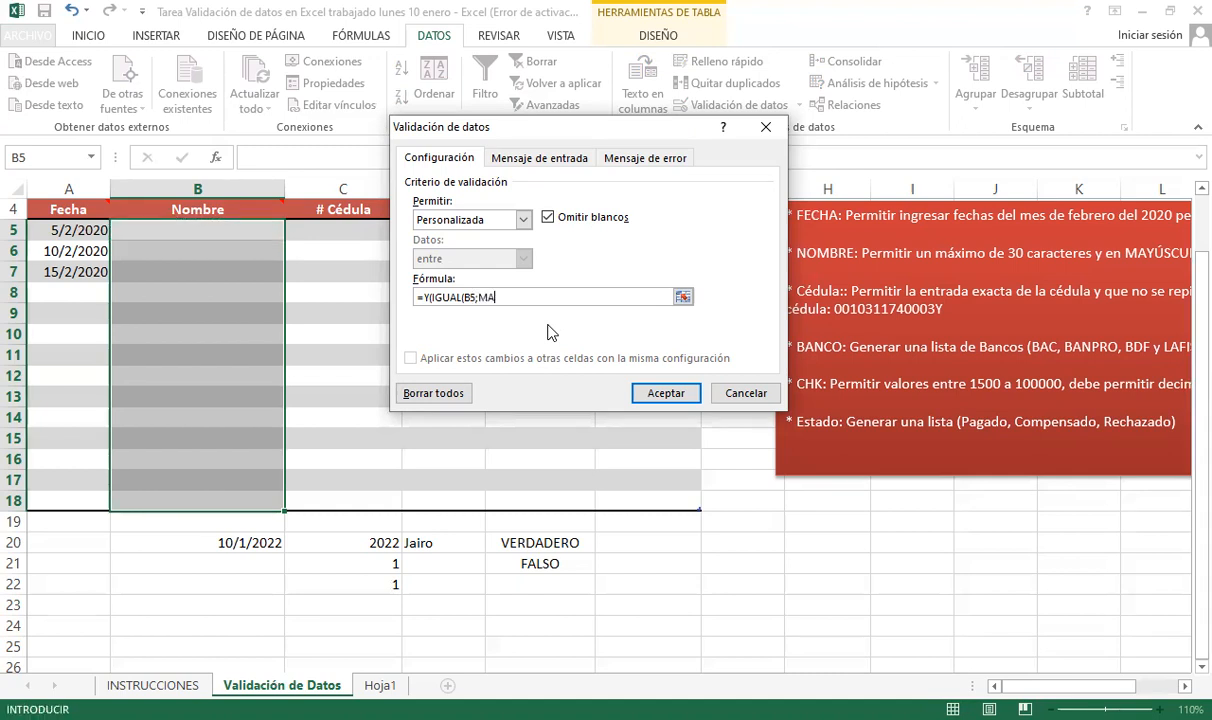
text(YUSC(B5))
text();LARGO)
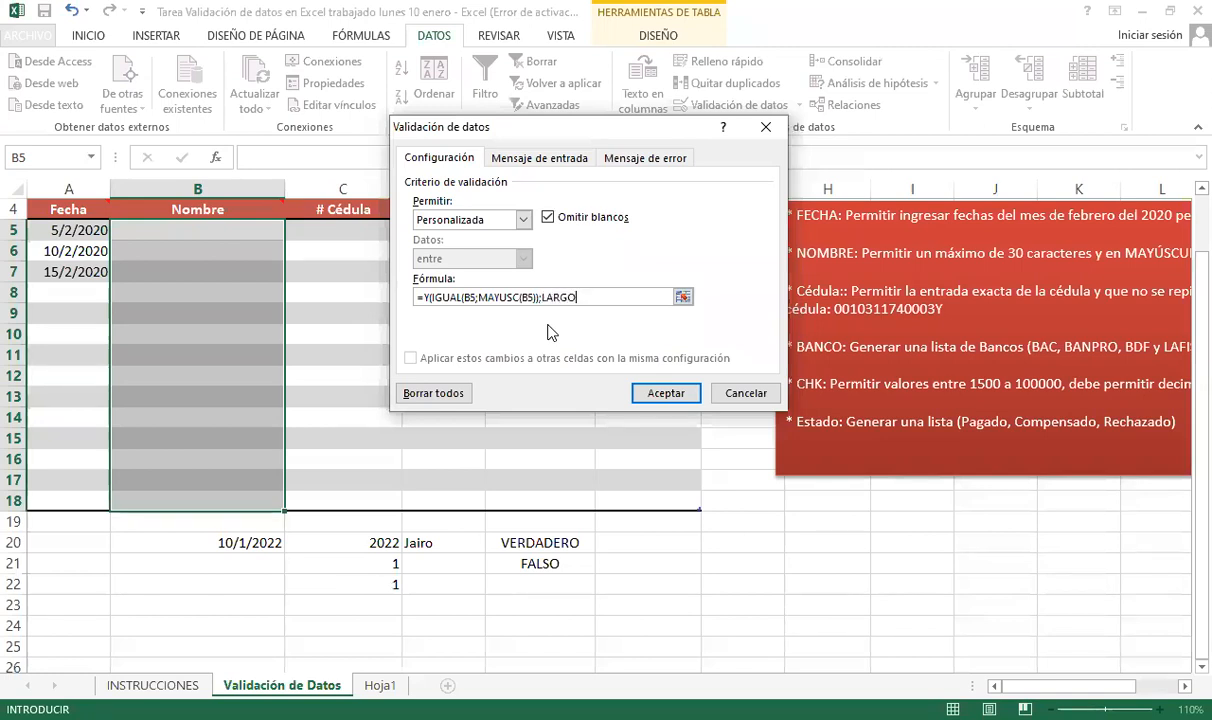
text((B5)<=30)
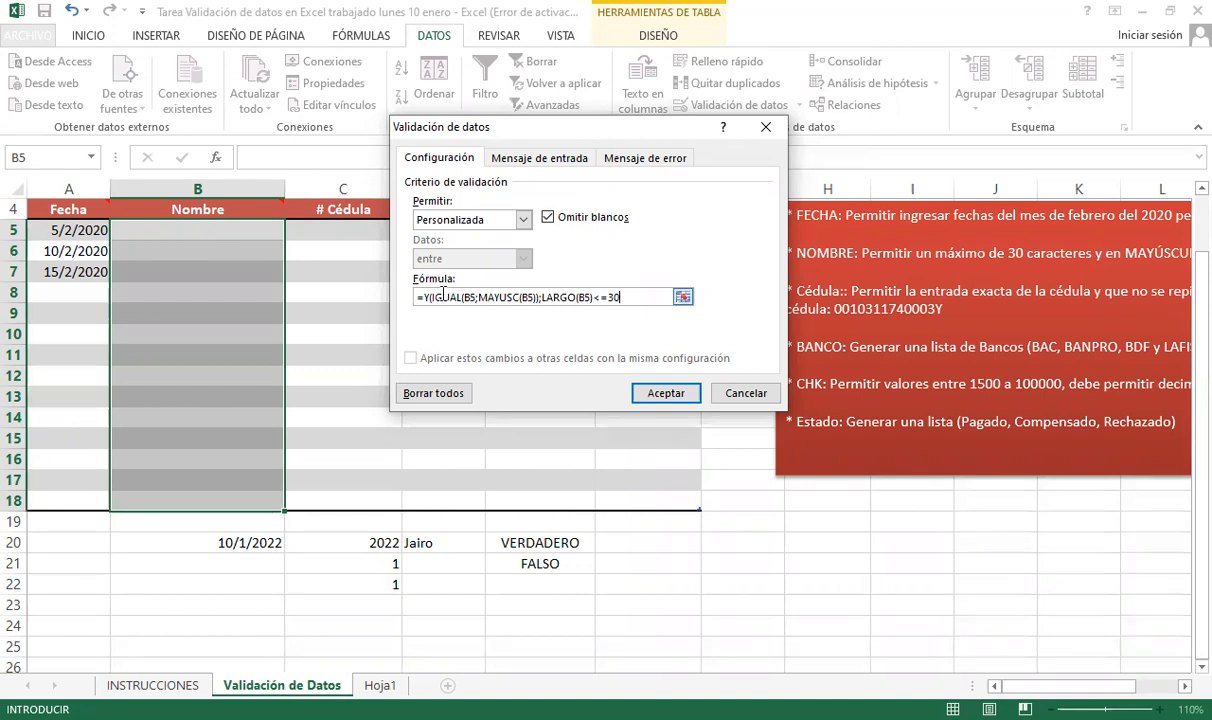
- Add the missing closing parenthesis and accept the Nombre validation rule
click(690, 398)
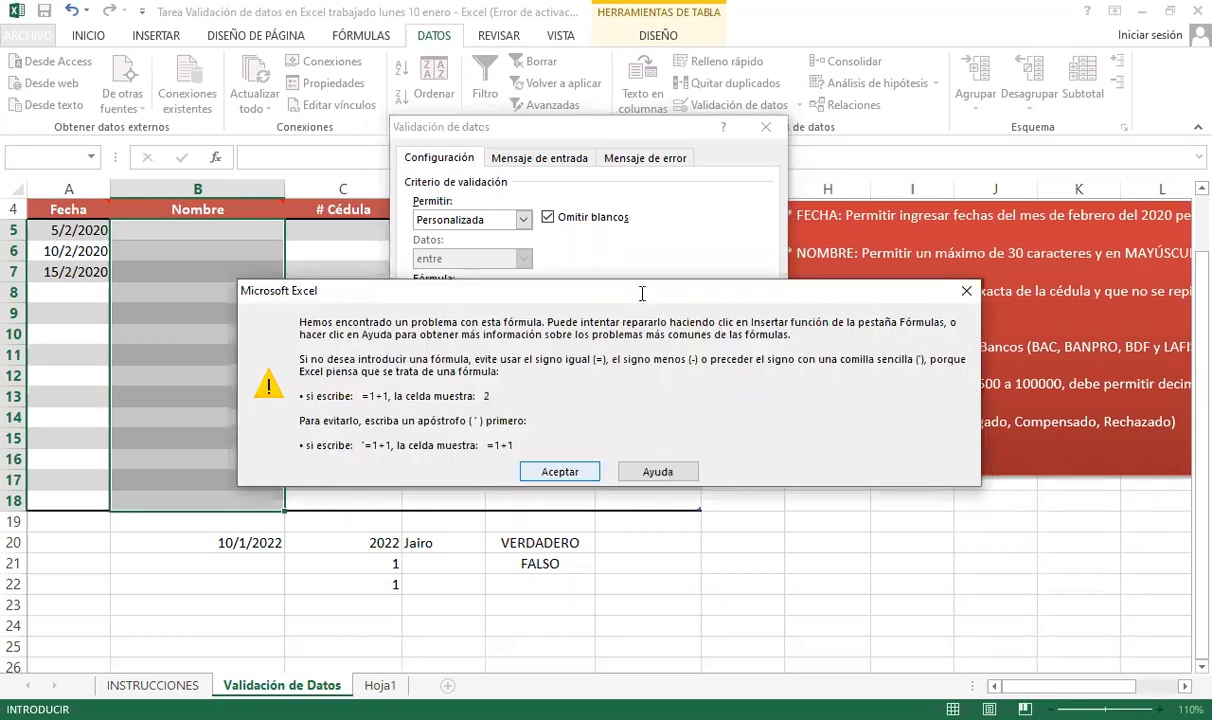
key(Return)
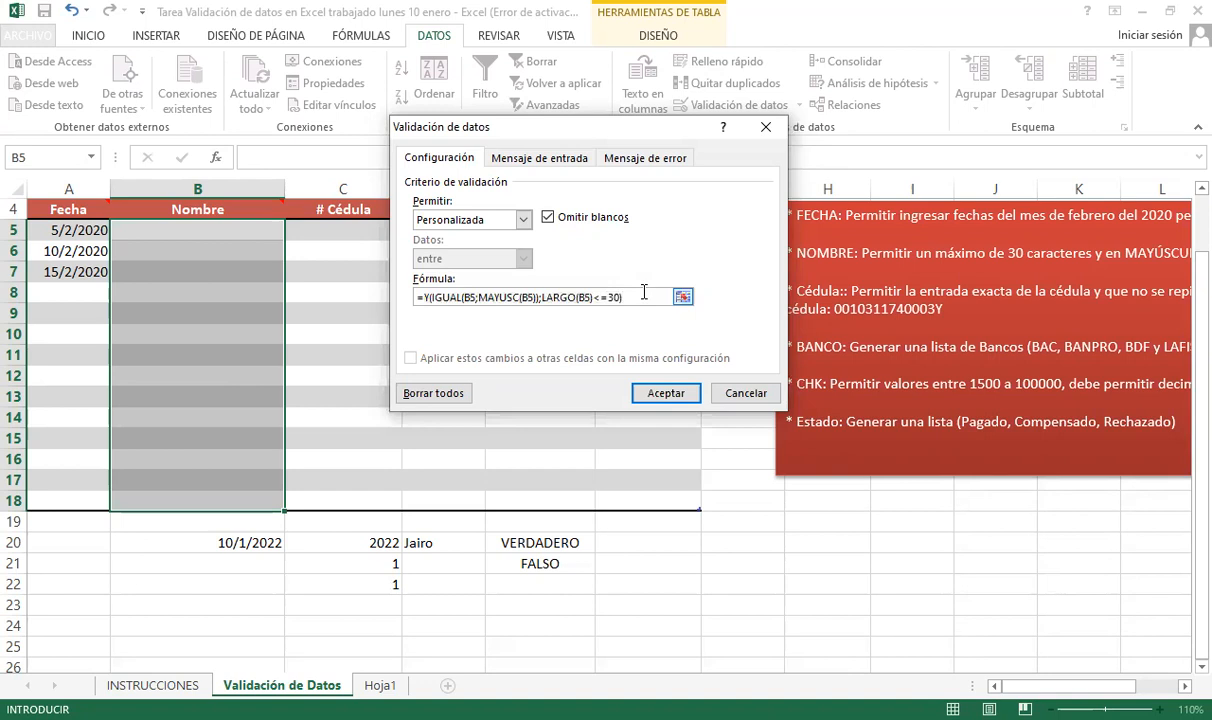
click(666, 395)
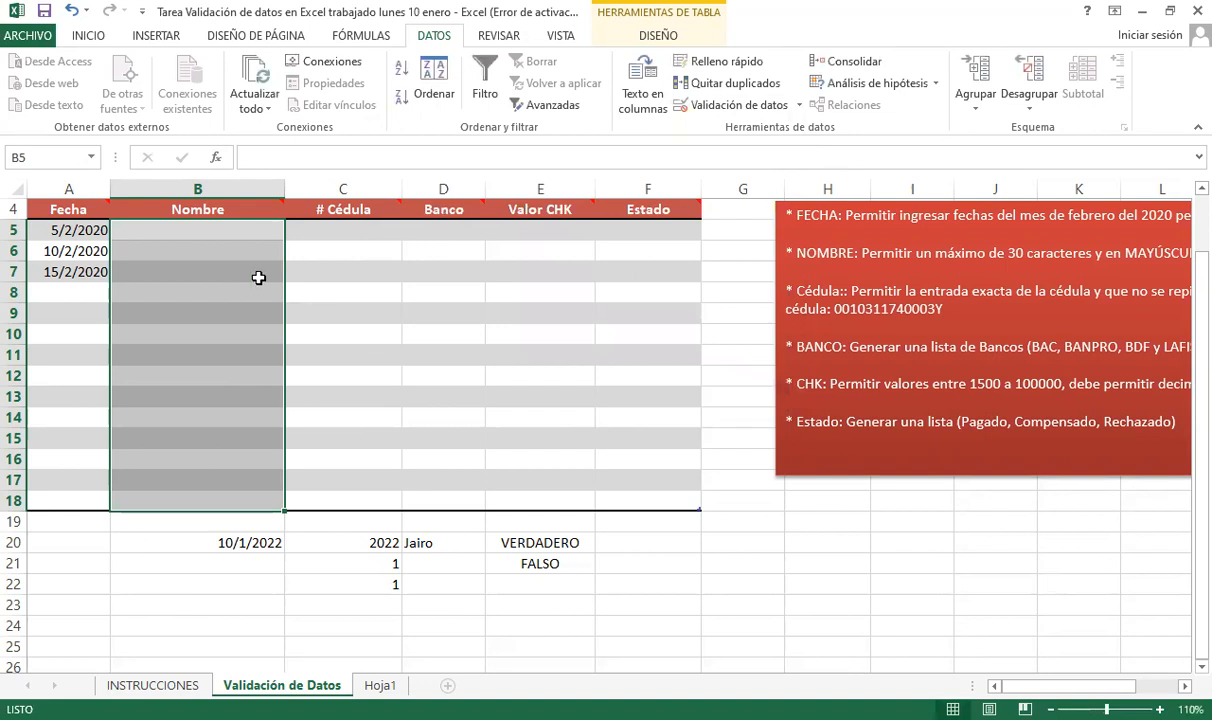
click(232, 250)
- Browse cells in columns A to C to view their input messages, ending at B5
click(240, 233)
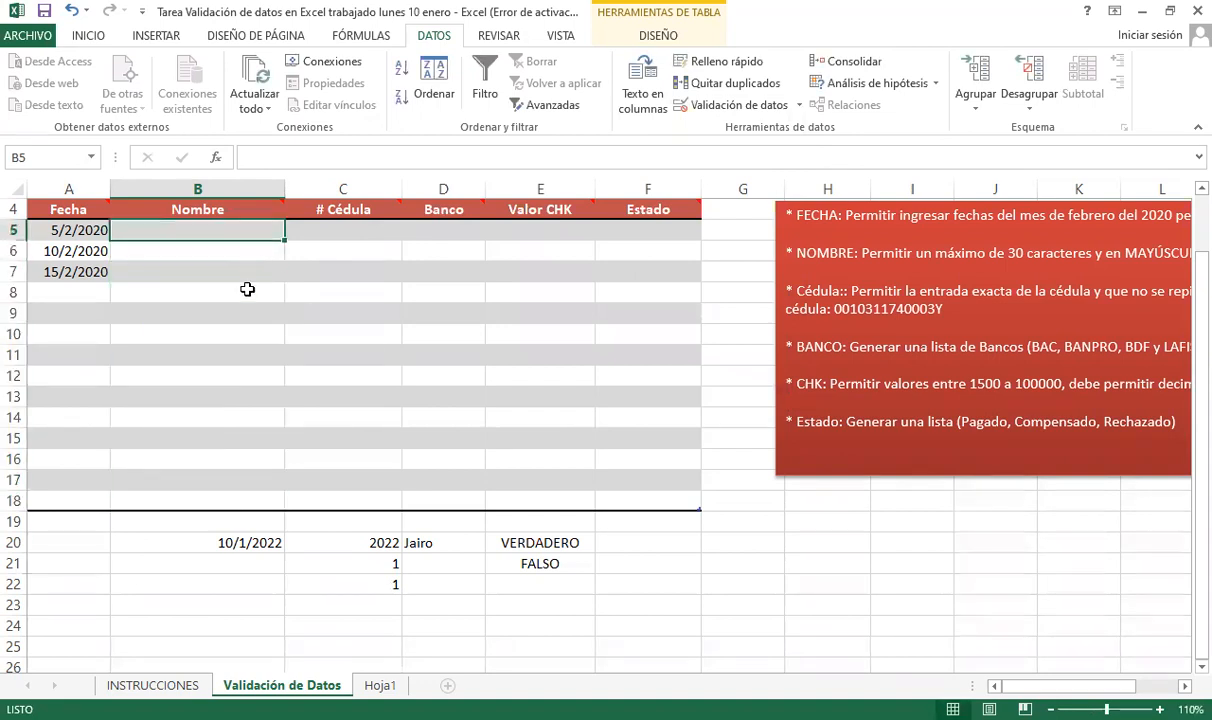
click(223, 394)
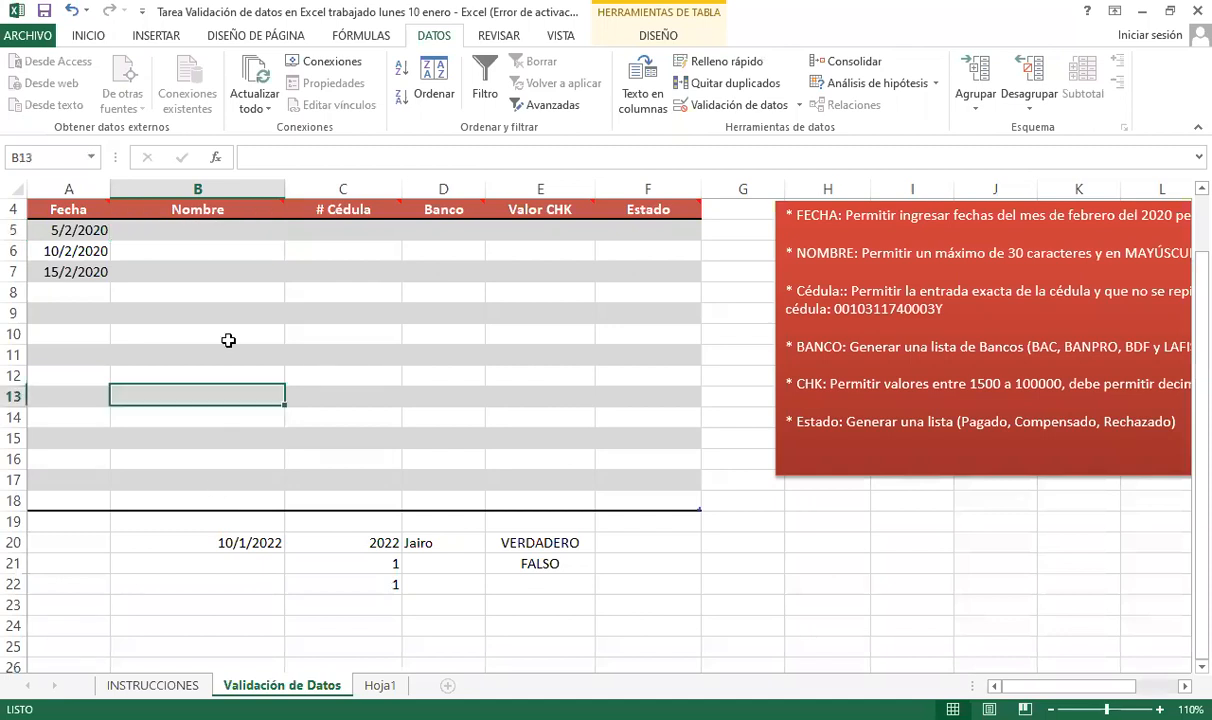
click(242, 231)
click(220, 389)
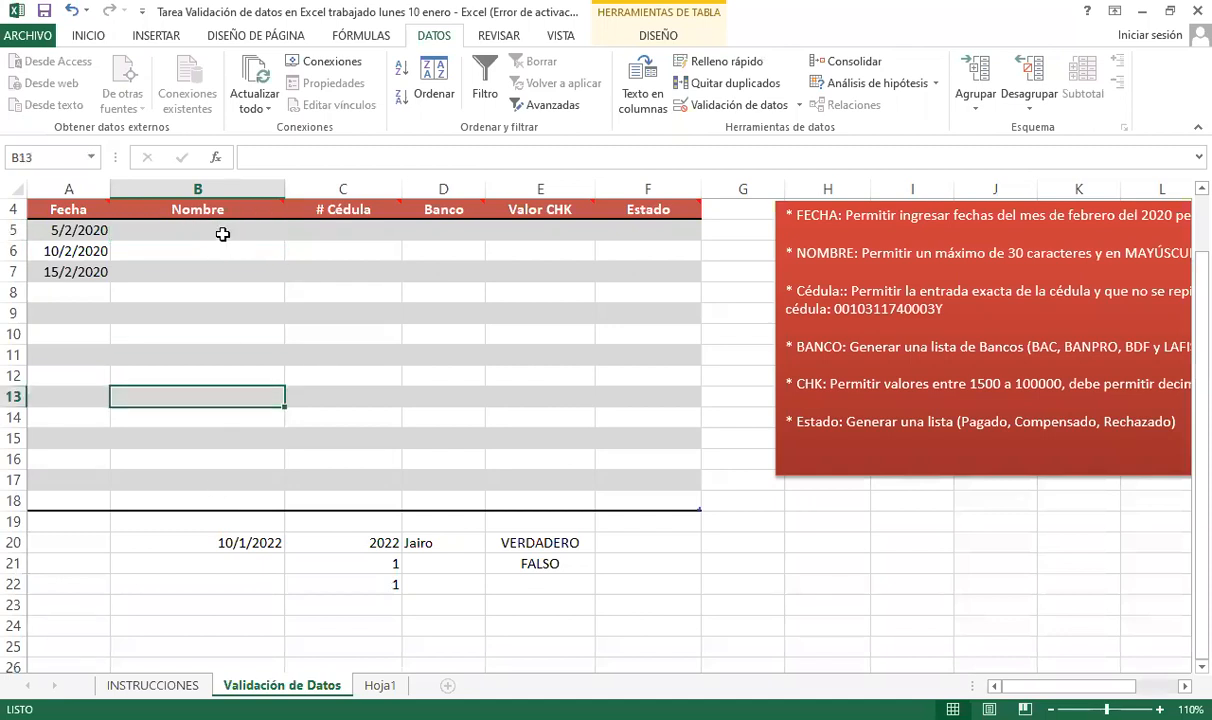
click(216, 222)
click(345, 271)
click(212, 246)
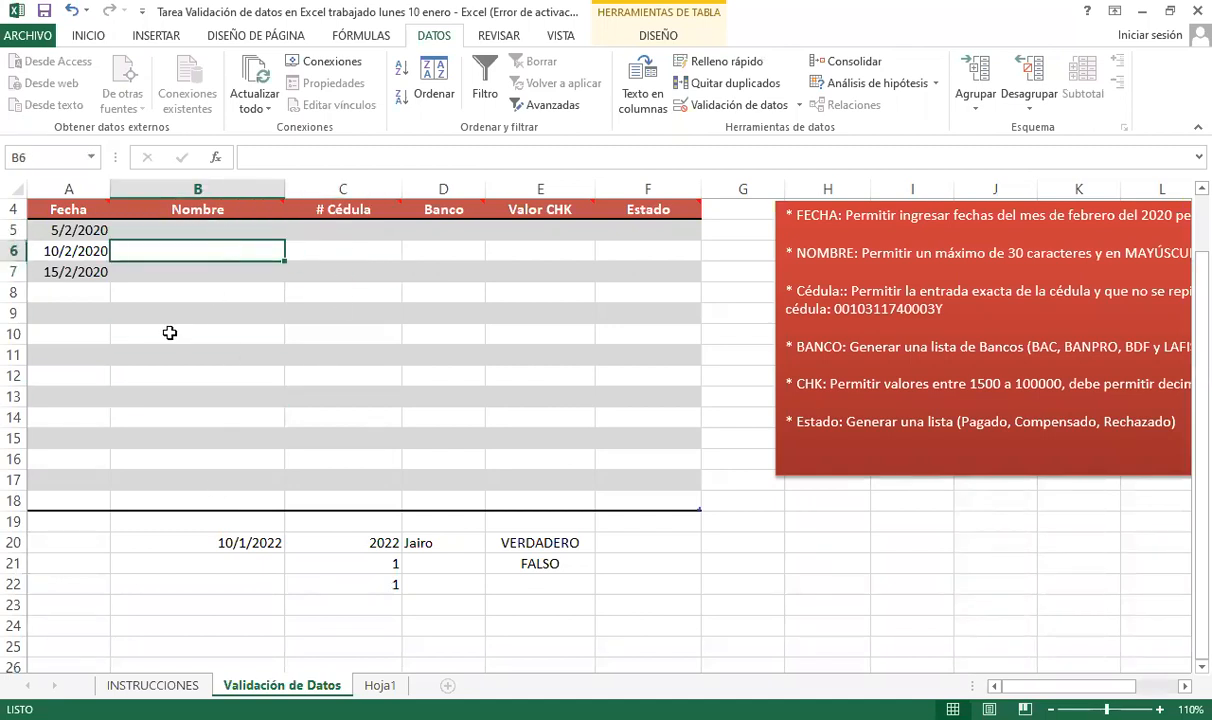
click(73, 318)
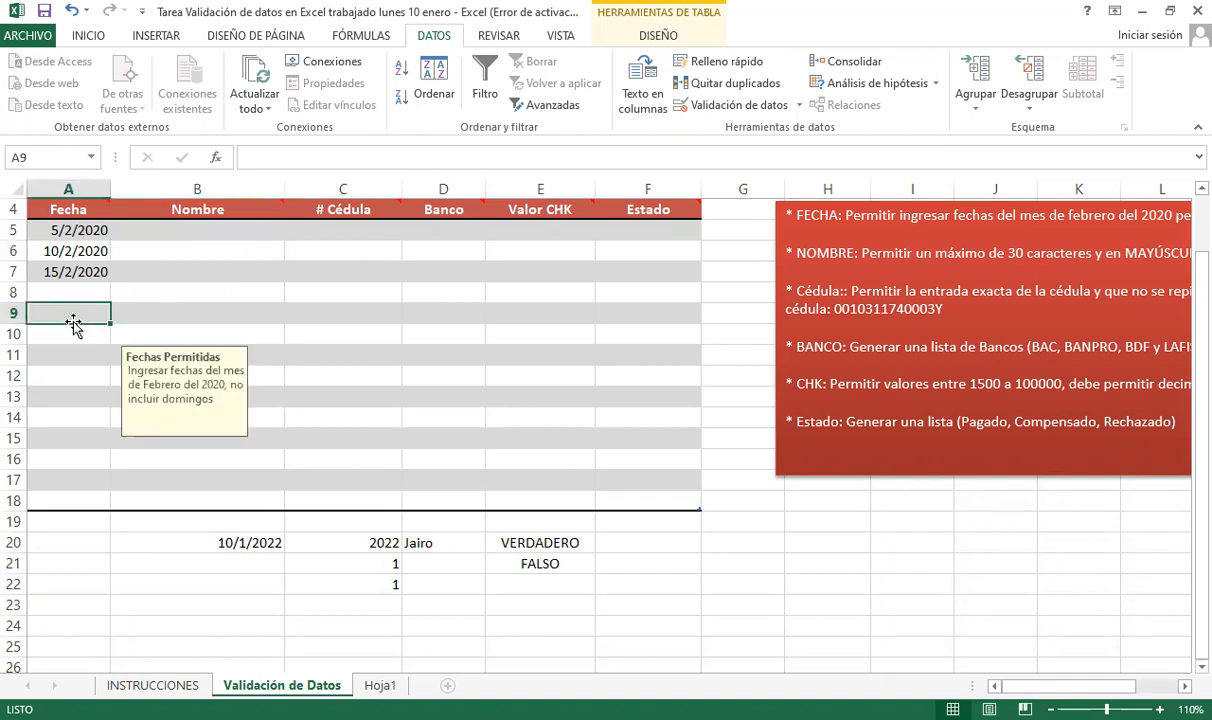
click(60, 356)
click(65, 294)
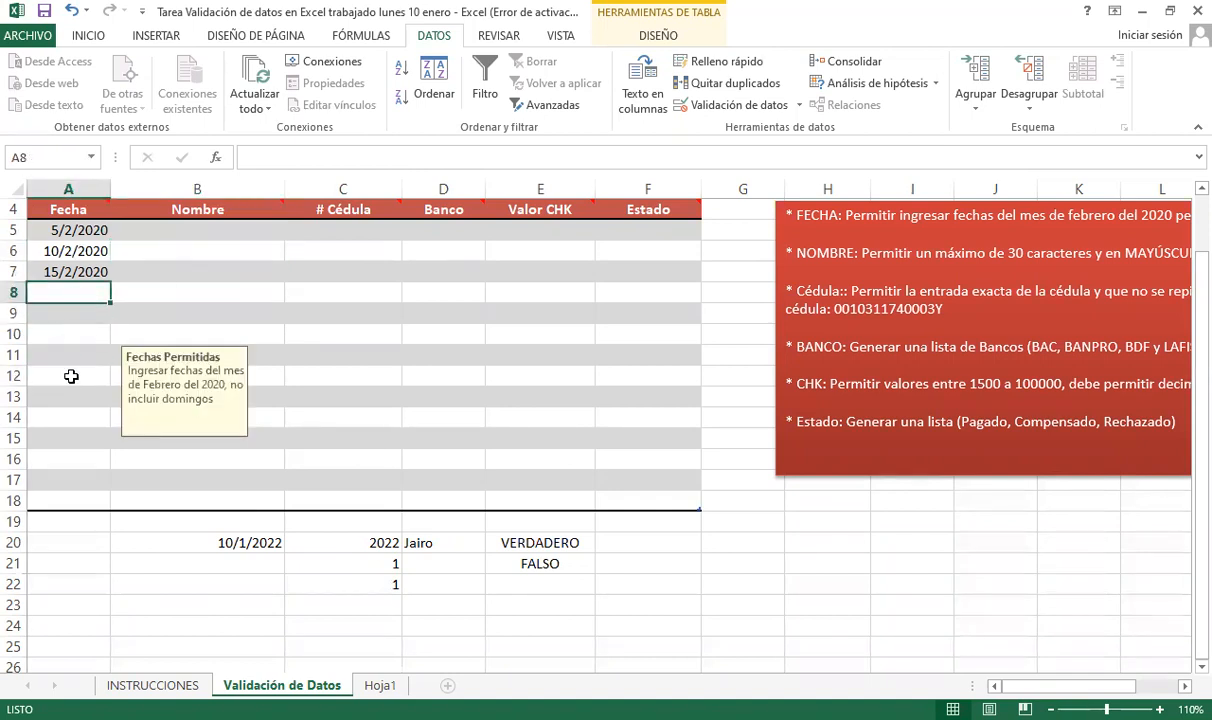
click(198, 360)
drag(198, 367, 198, 410)
click(208, 296)
click(208, 278)
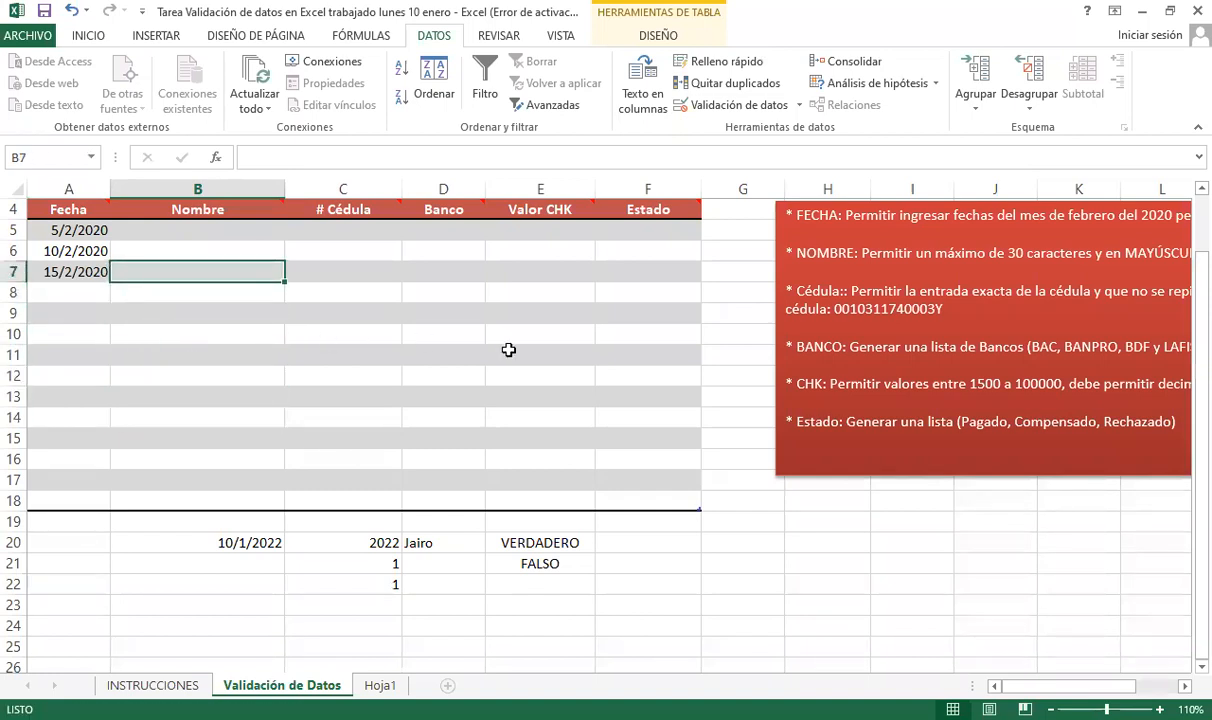
key(Up)
key(Up)
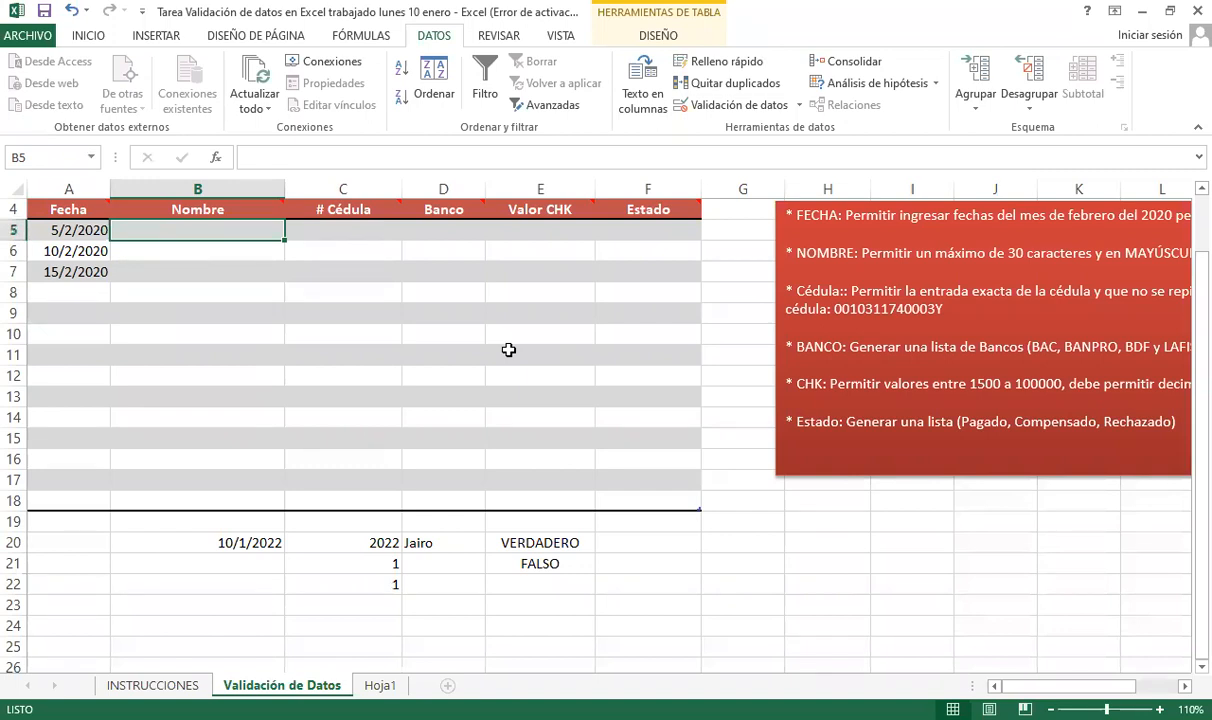
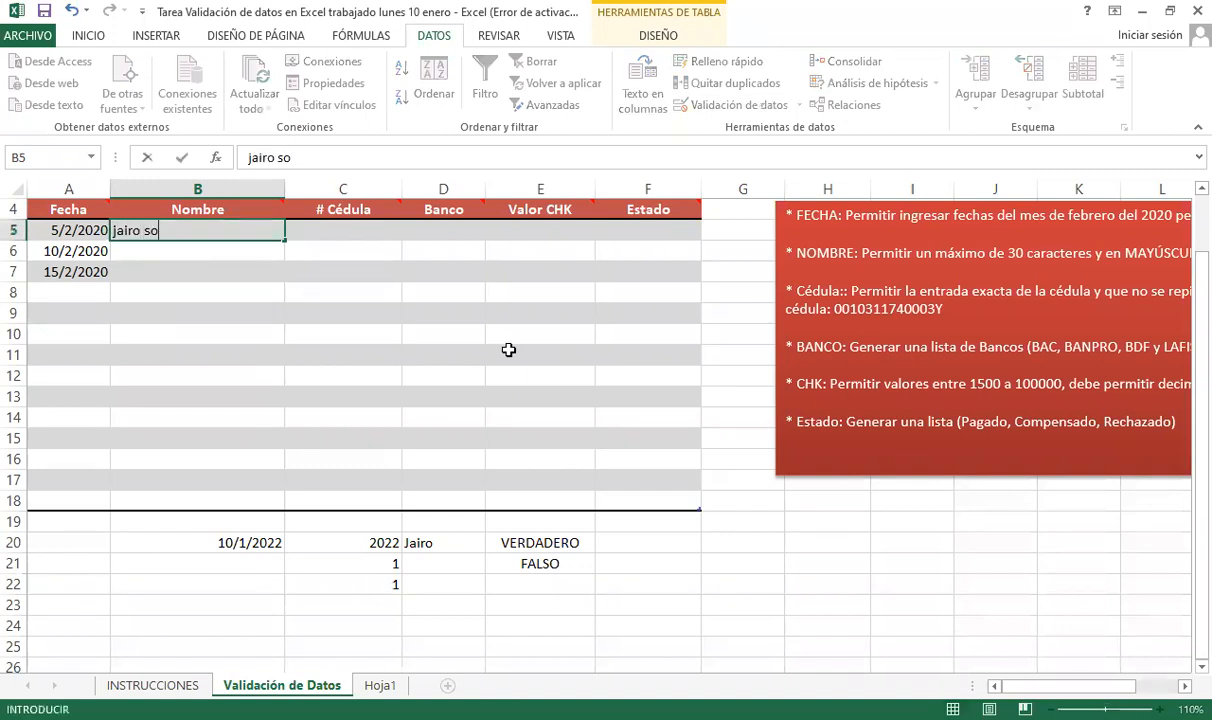
- Test B5 with lowercase and mixed-case names (rejected), then enter the full name in capitals
key(Return)
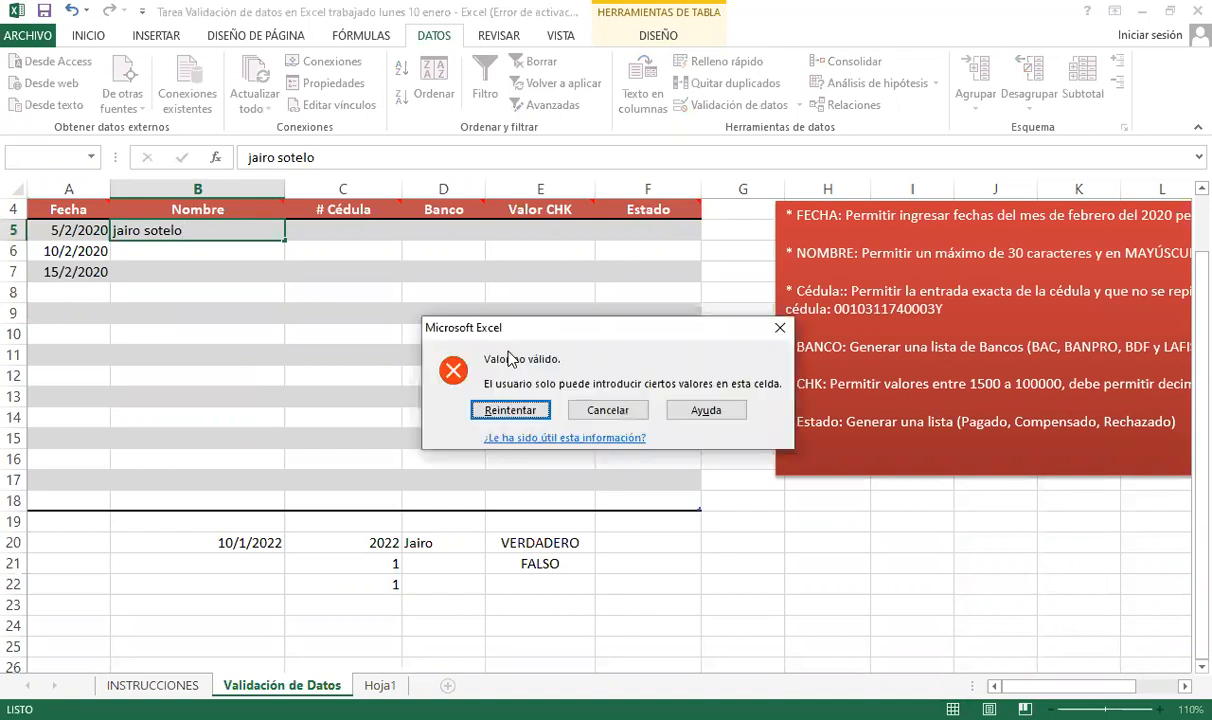
key(Return)
key(BackSpace)
key(Return)
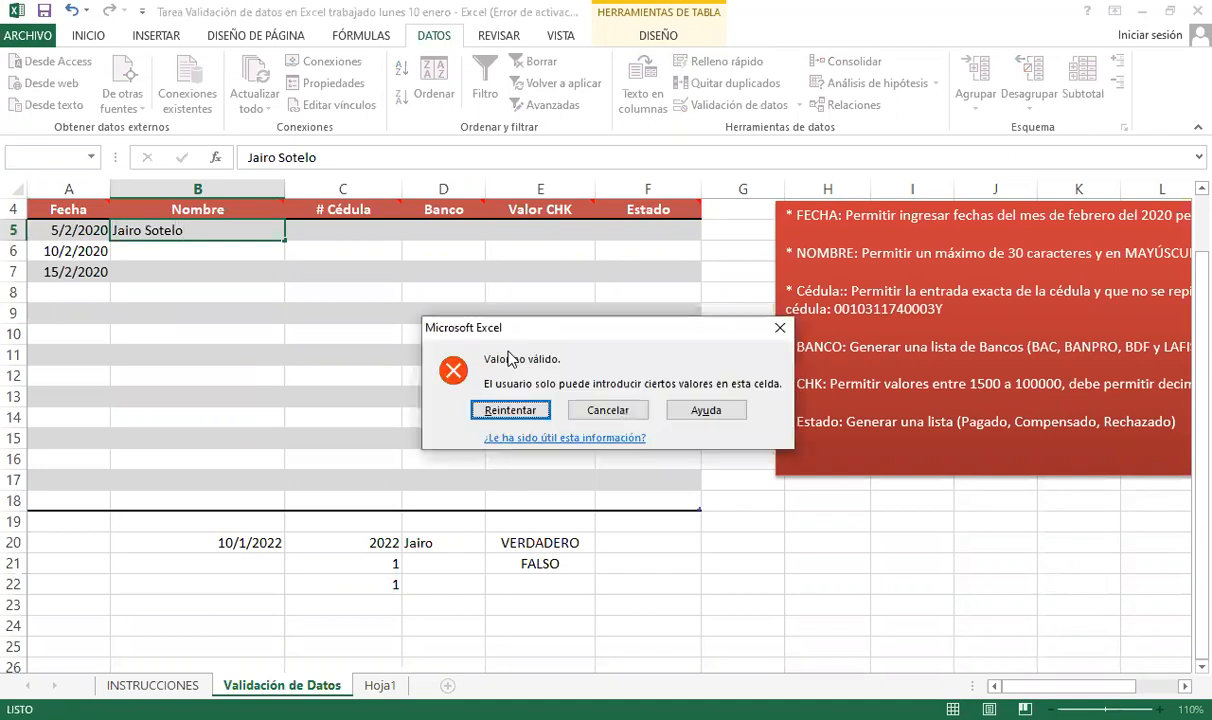
key(Return)
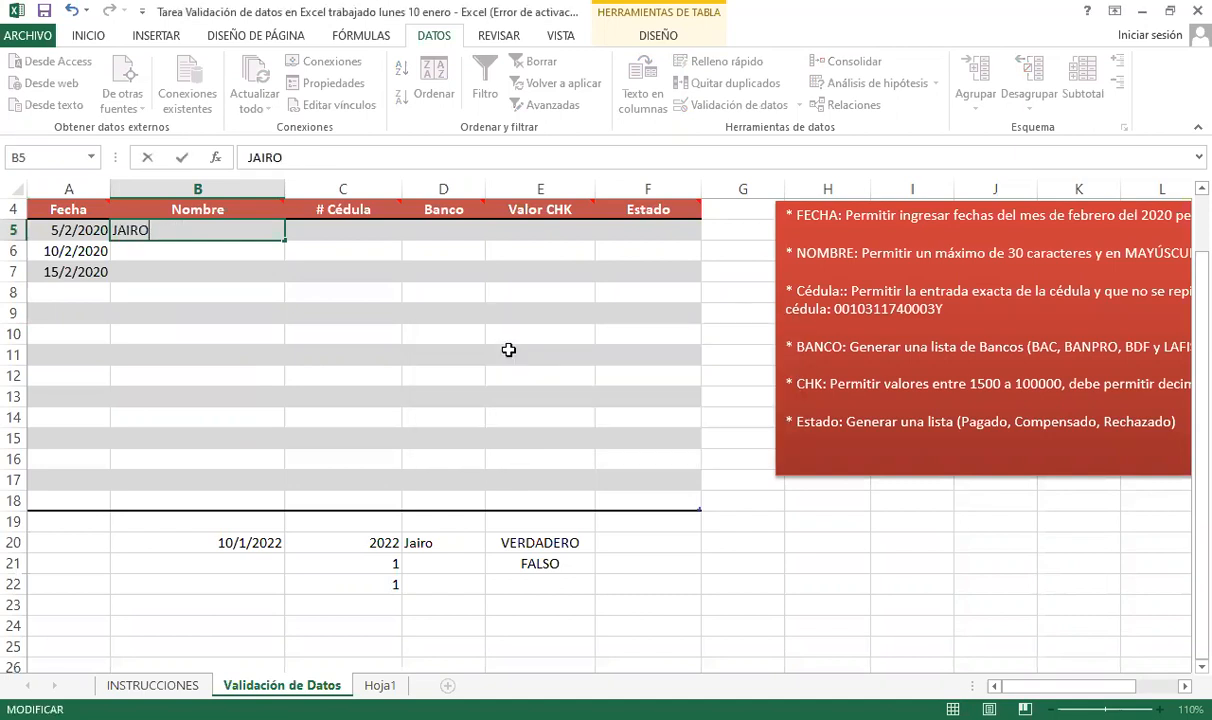
key(Return)
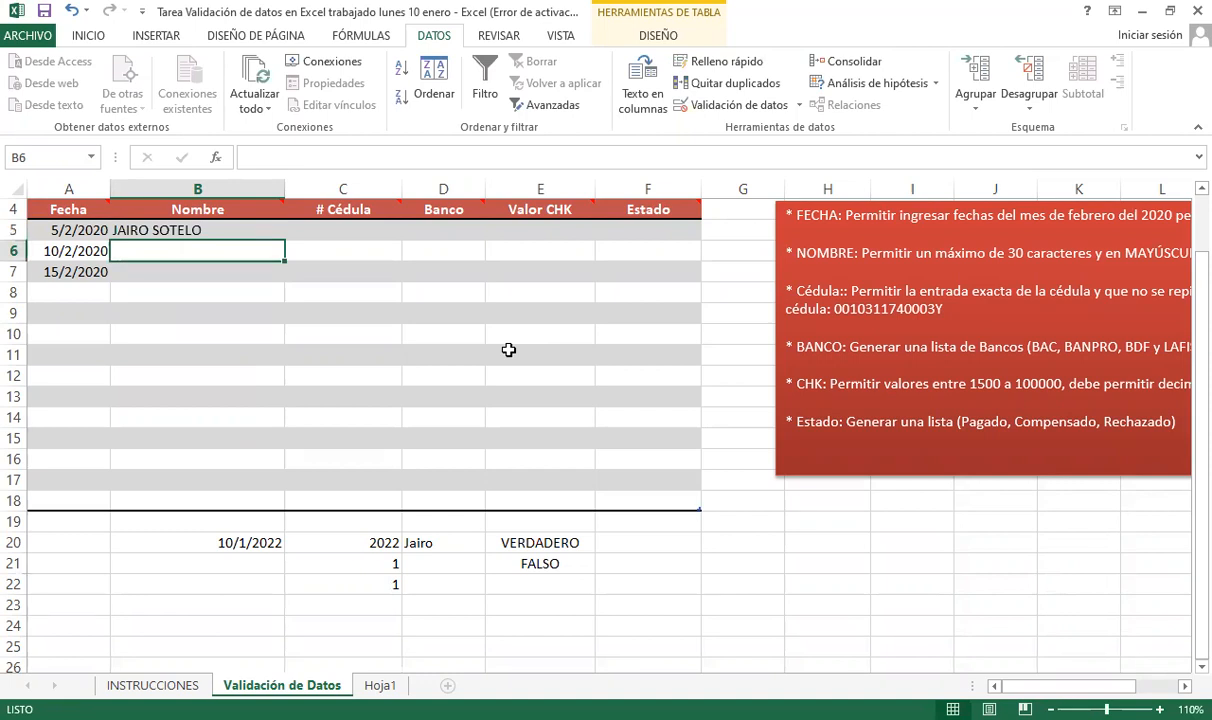
- Try a mixed-case name in B6, cancel the rejected entry, and return to B5
text(RAFAE)
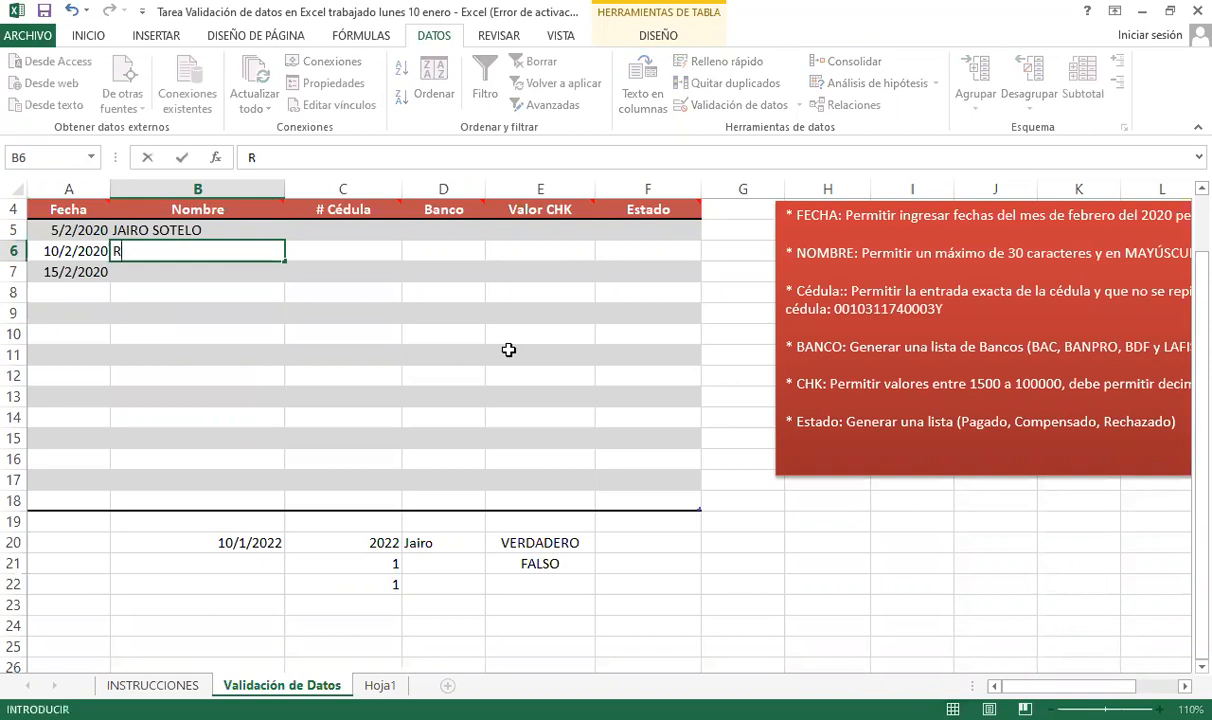
key(BackSpace)
key(BackSpace)
key(BackSpace)
key(BackSpace)
key(BackSpace)
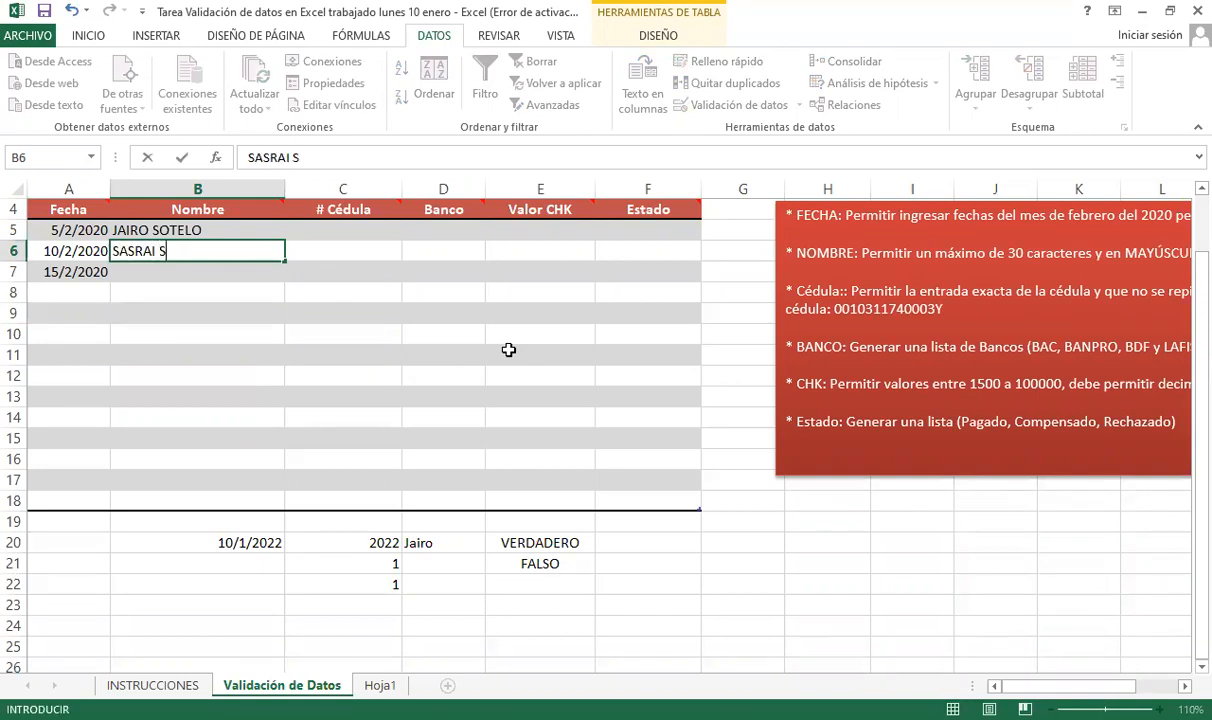
key(Return)
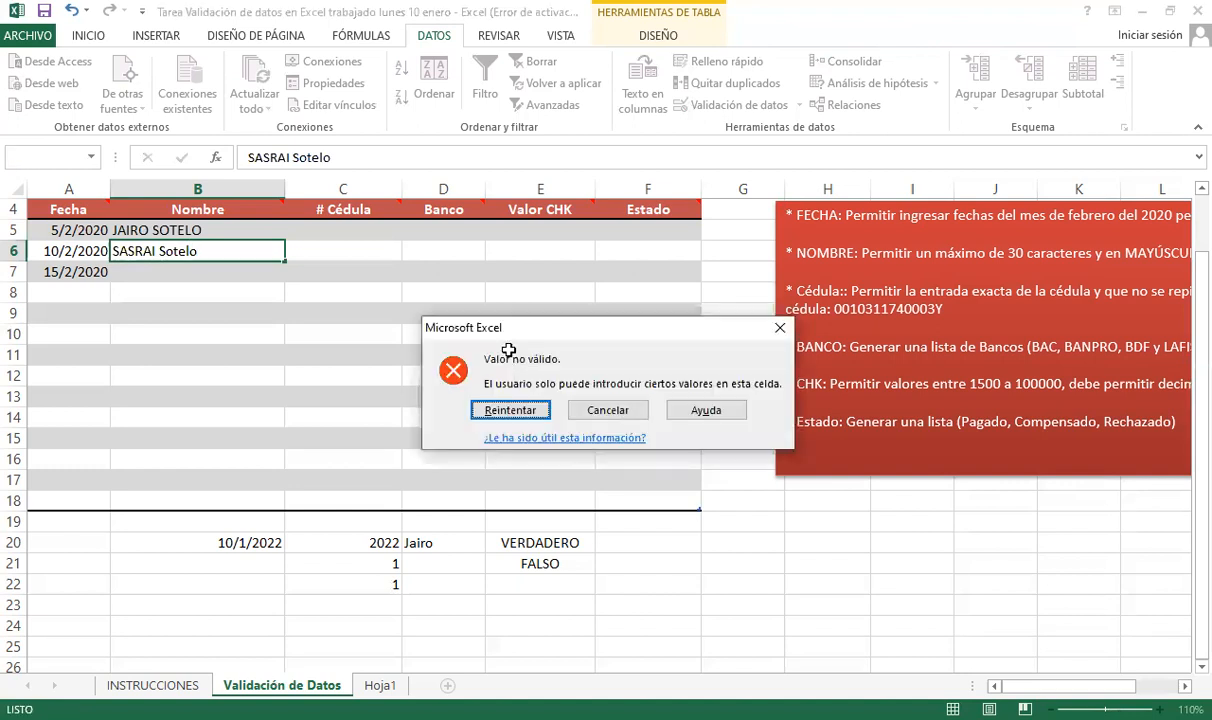
key(Escape)
key(Down)
key(Up)
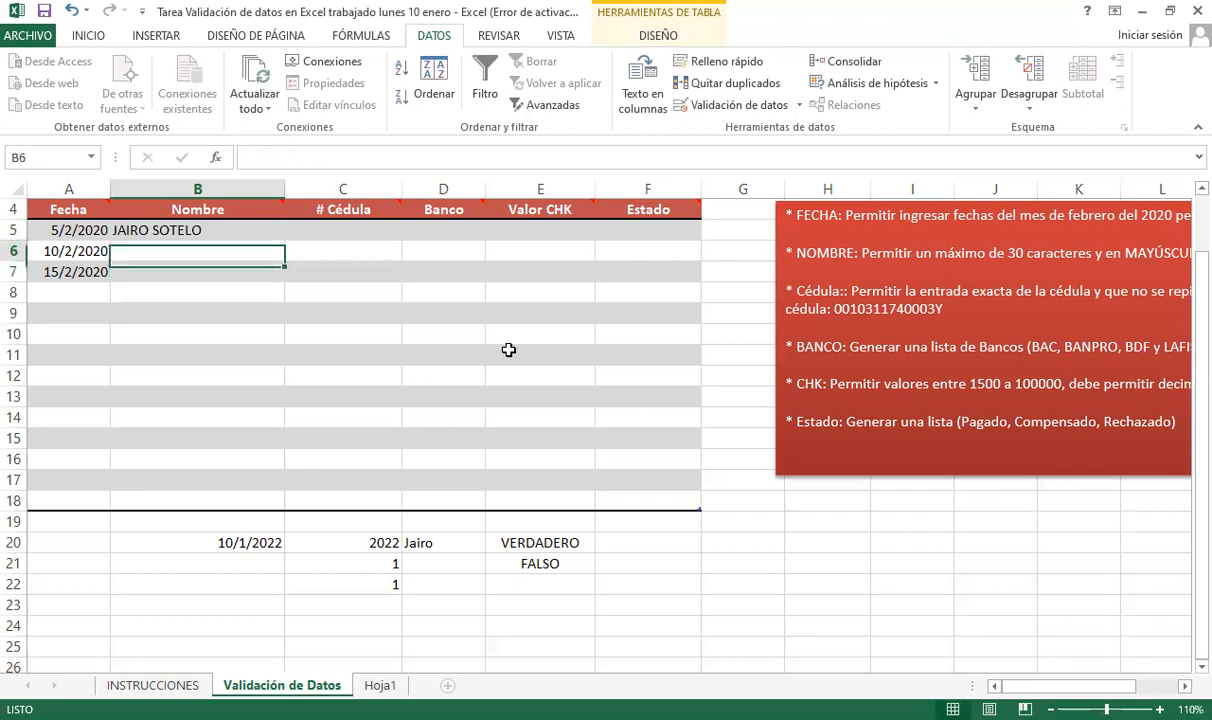
key(Up)
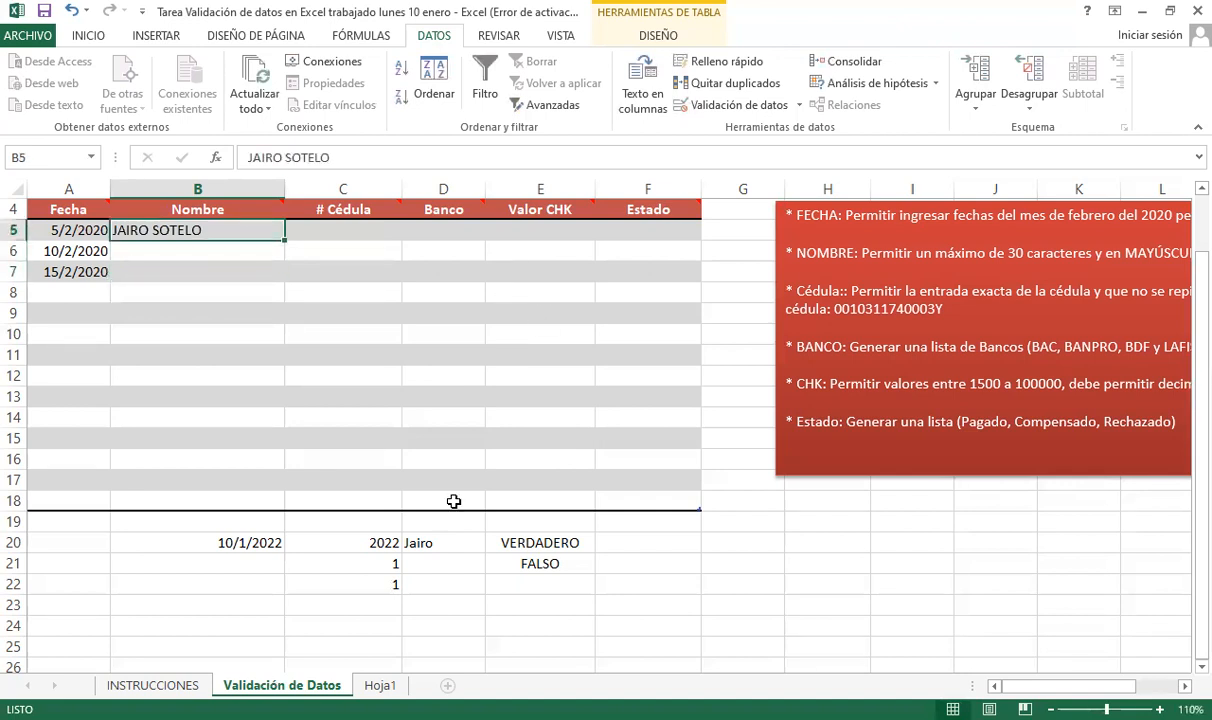
click(346, 545)
click(452, 545)
click(495, 540)
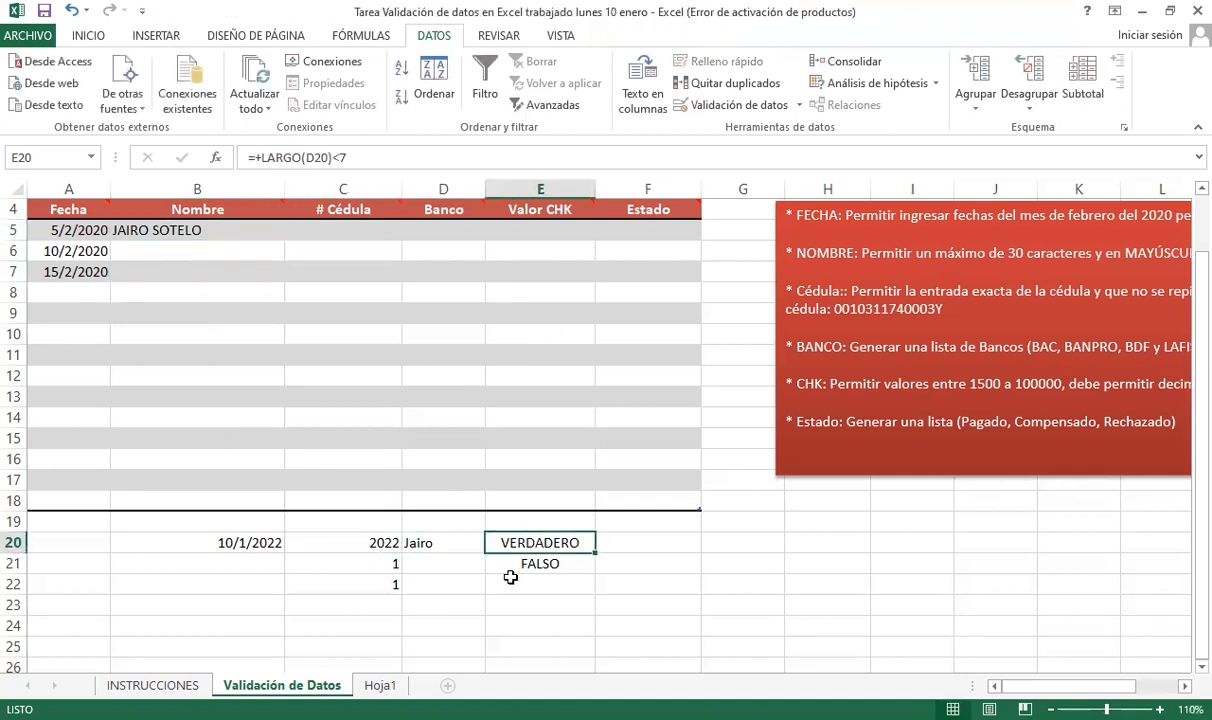
double_click(516, 541)
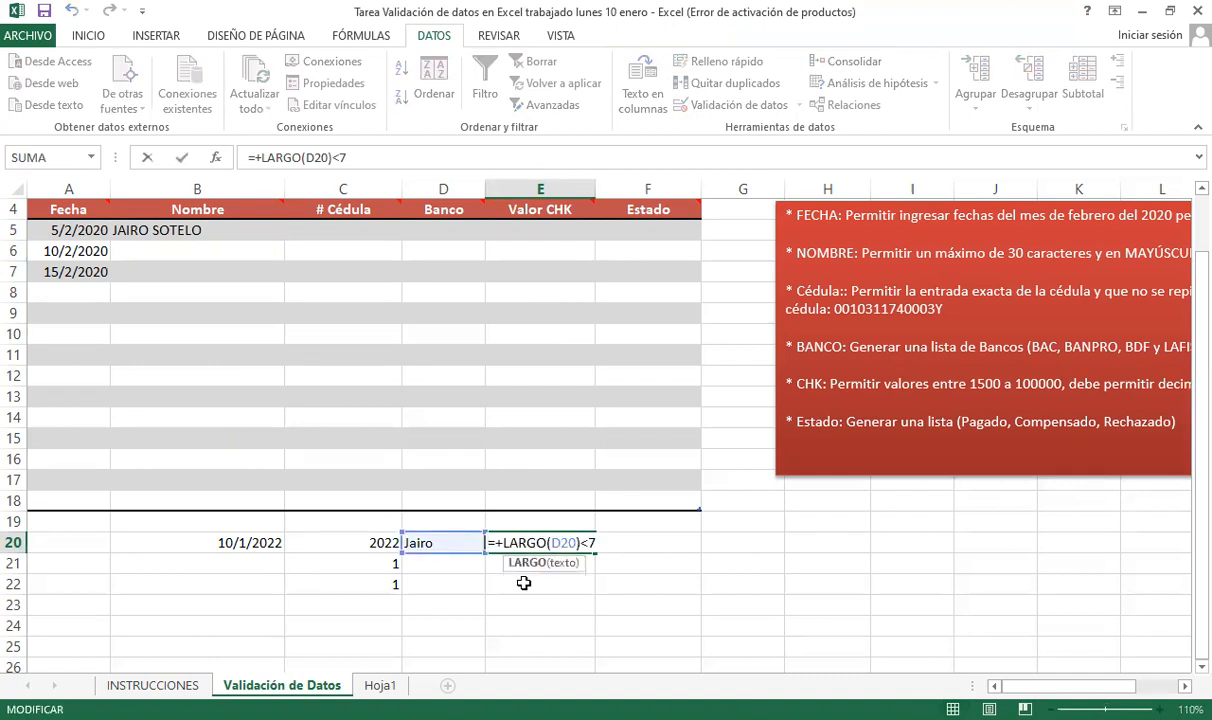
click(417, 541)
double_click(373, 541)
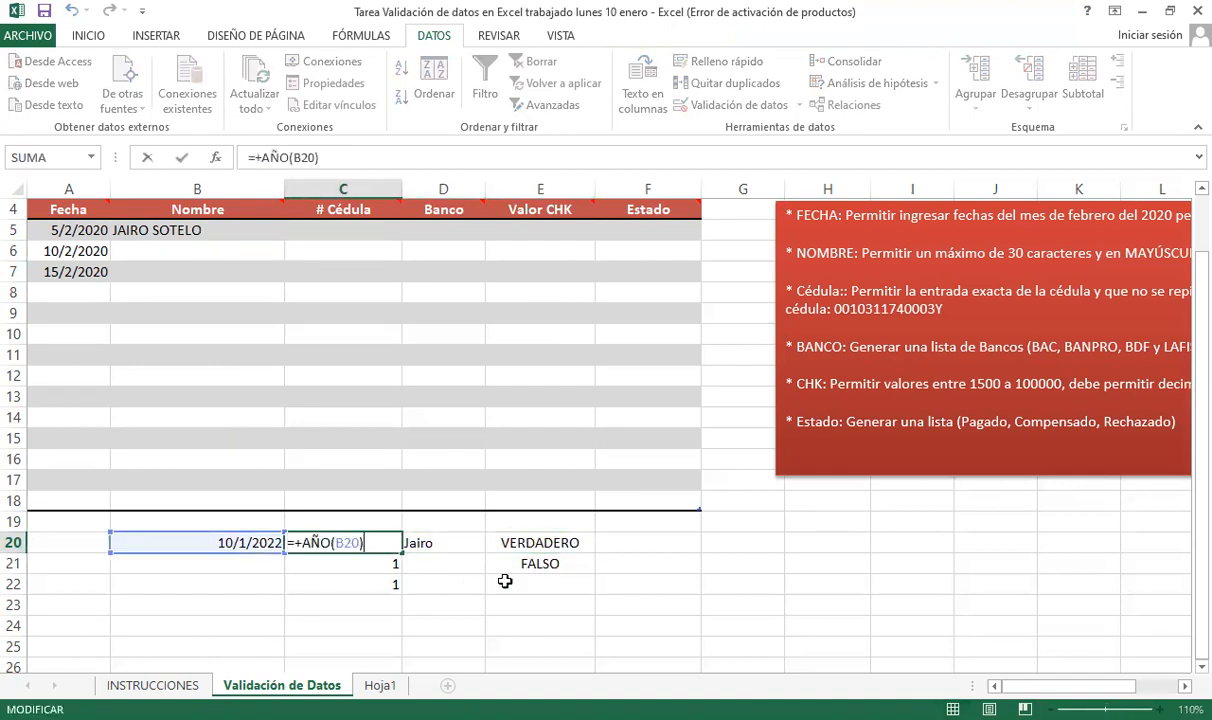
click(541, 563)
double_click(541, 563)
key(Escape)
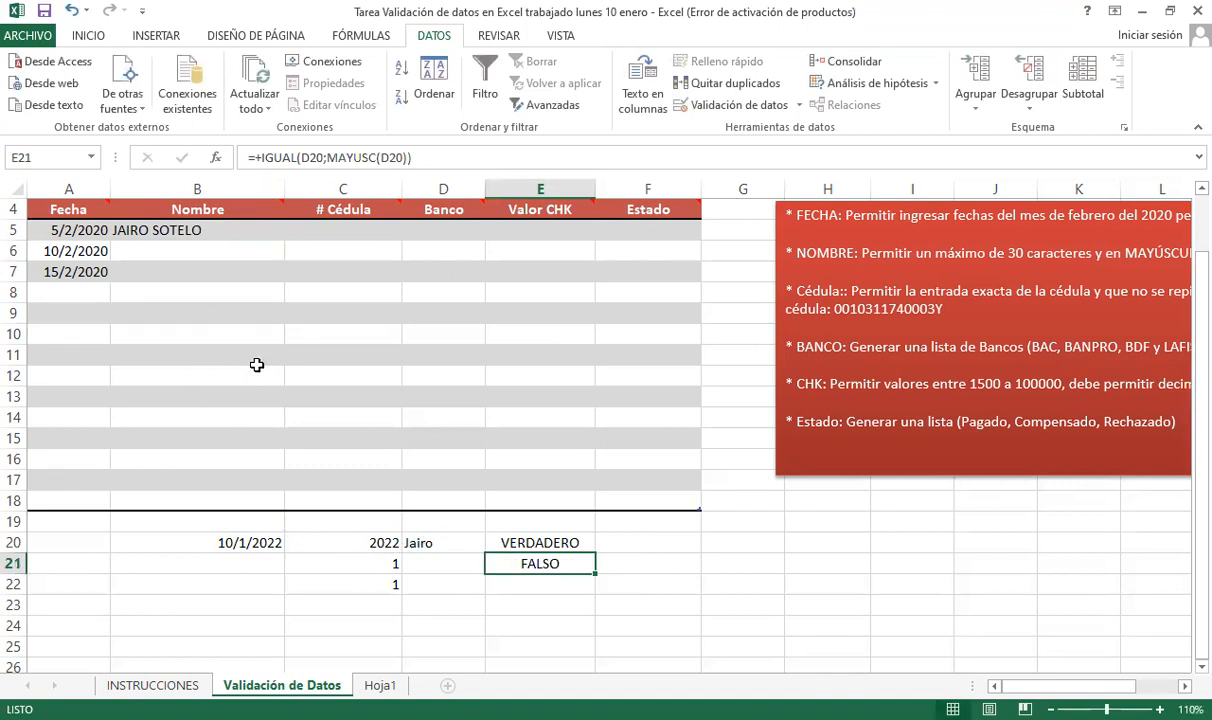
click(620, 60)
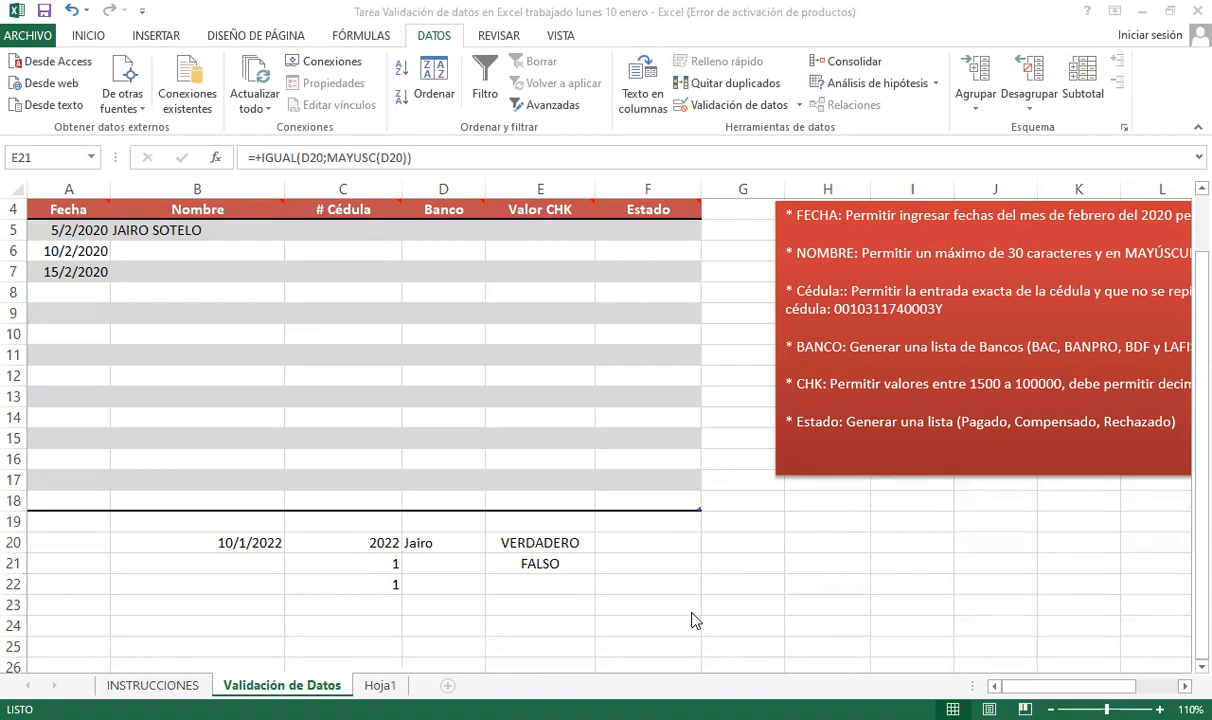
- Paste the meeting screenshot into an empty cell on Hoja1
click(396, 683)
scroll(154, 592, down, 15)
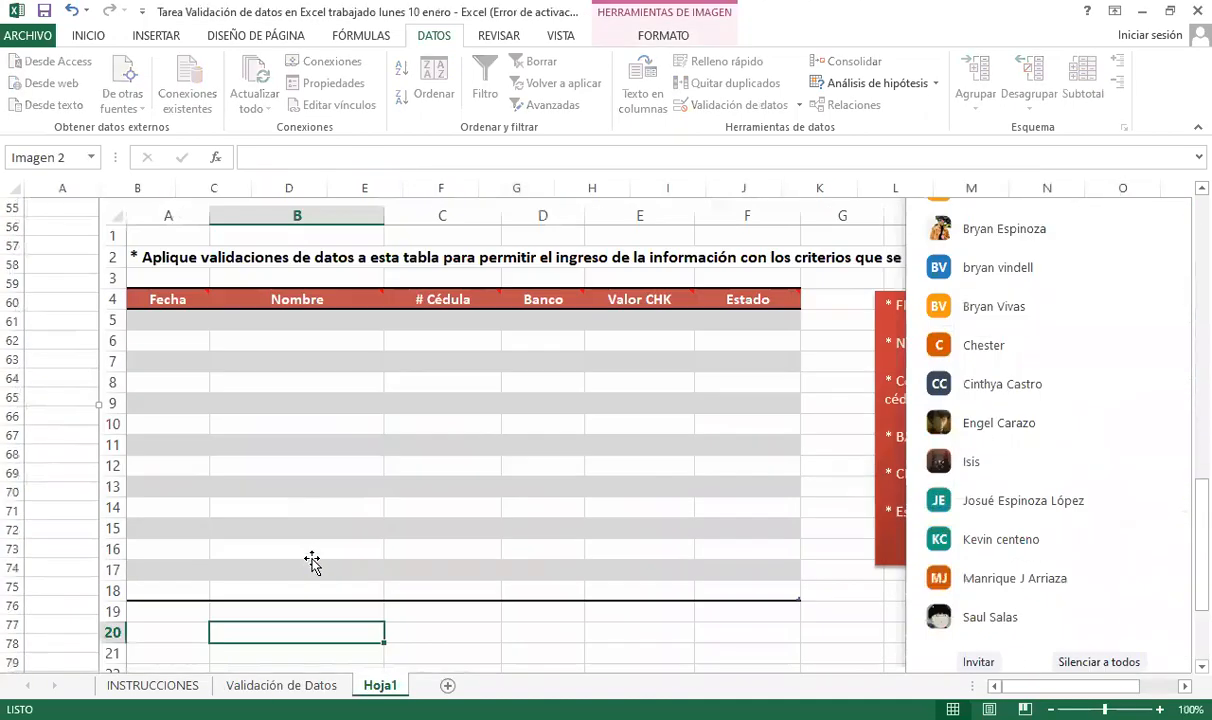
click(88, 591)
key(ctrl+v)
click(215, 525)
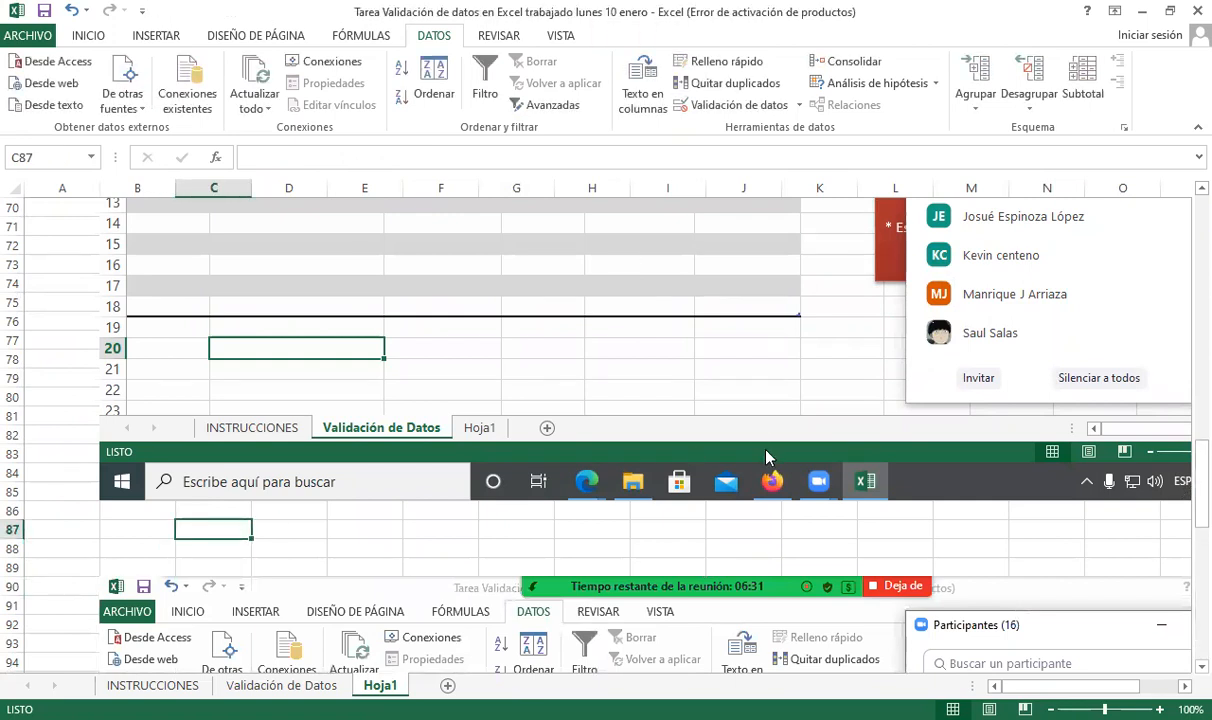
- Scroll through the pasted screenshots, then return to the Validación de Datos sheet
scroll(712, 527, up, 4)
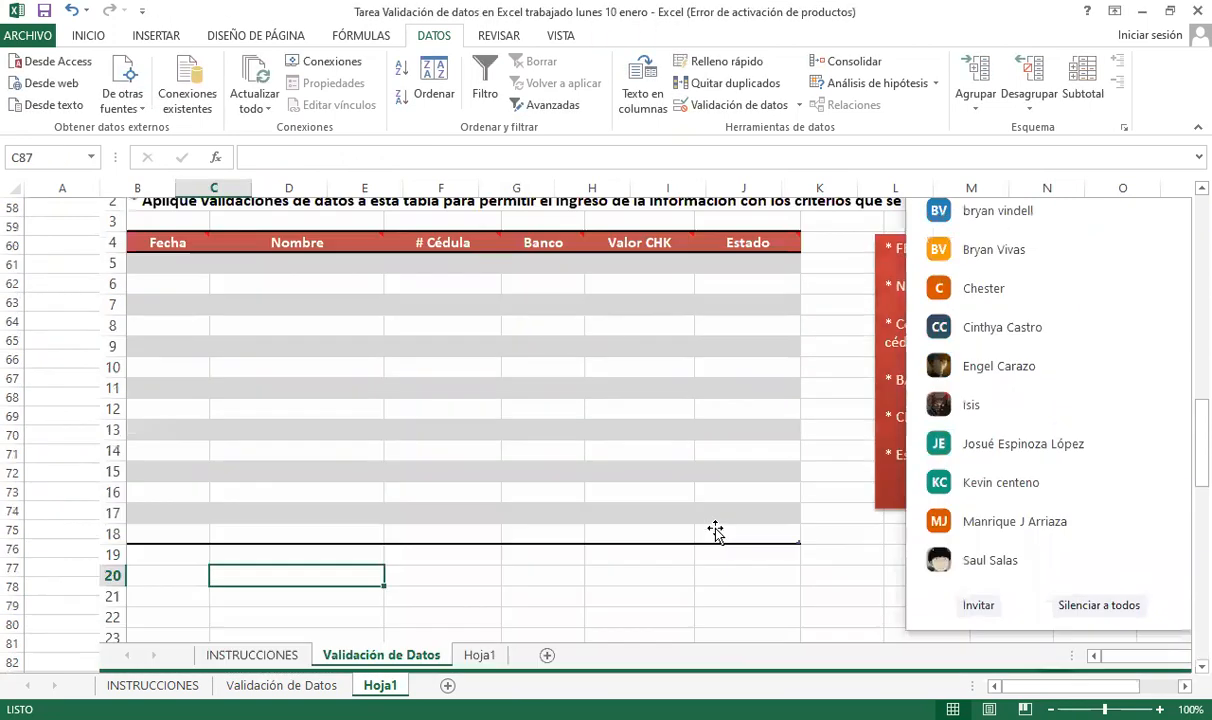
scroll(715, 530, up, 18)
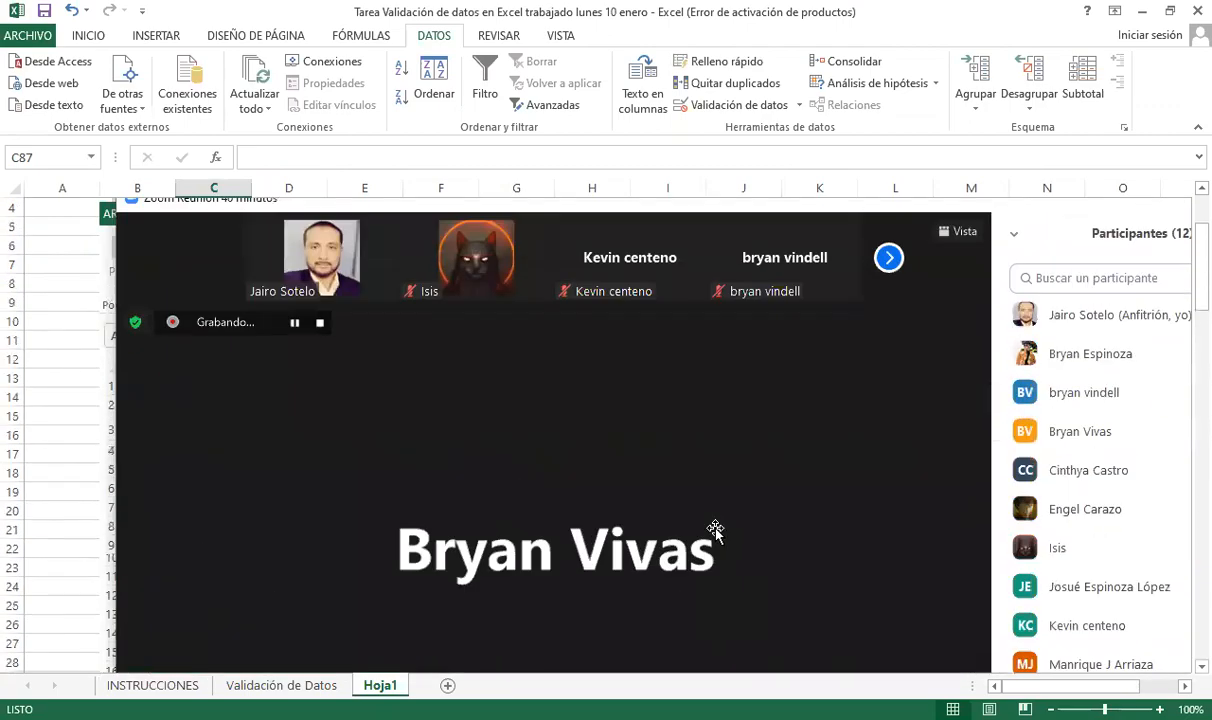
scroll(715, 530, up, 2)
scroll(715, 530, down, 20)
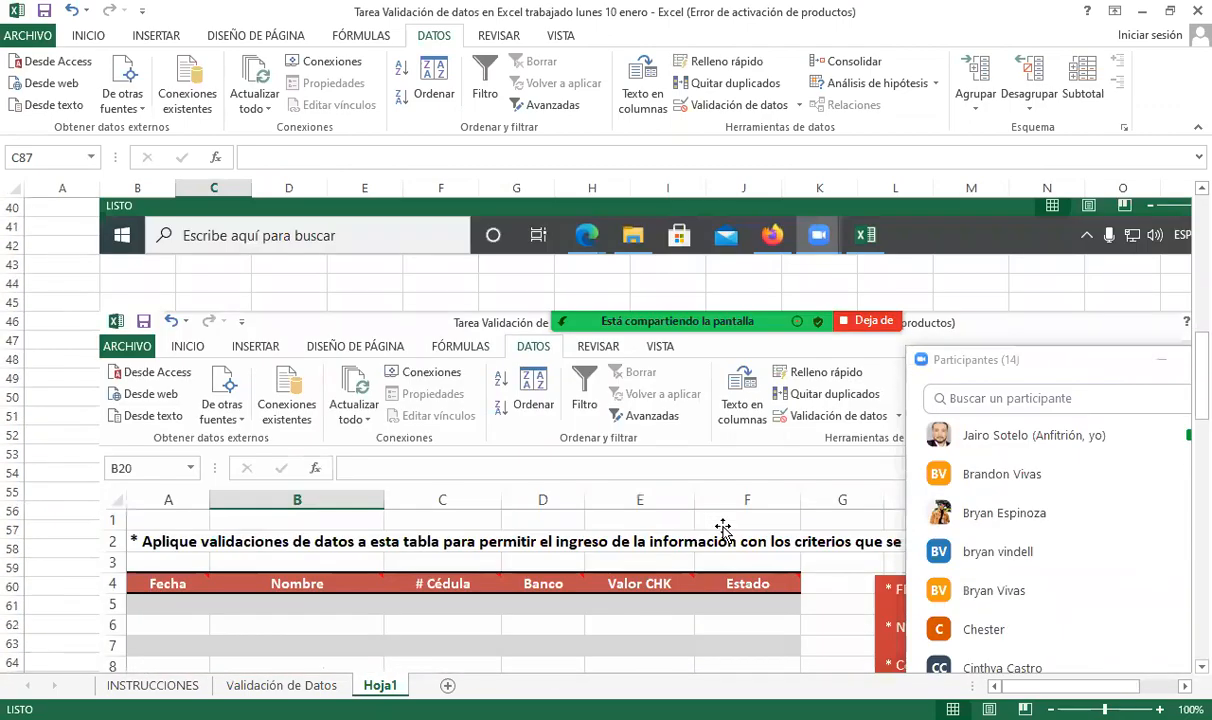
click(58, 552)
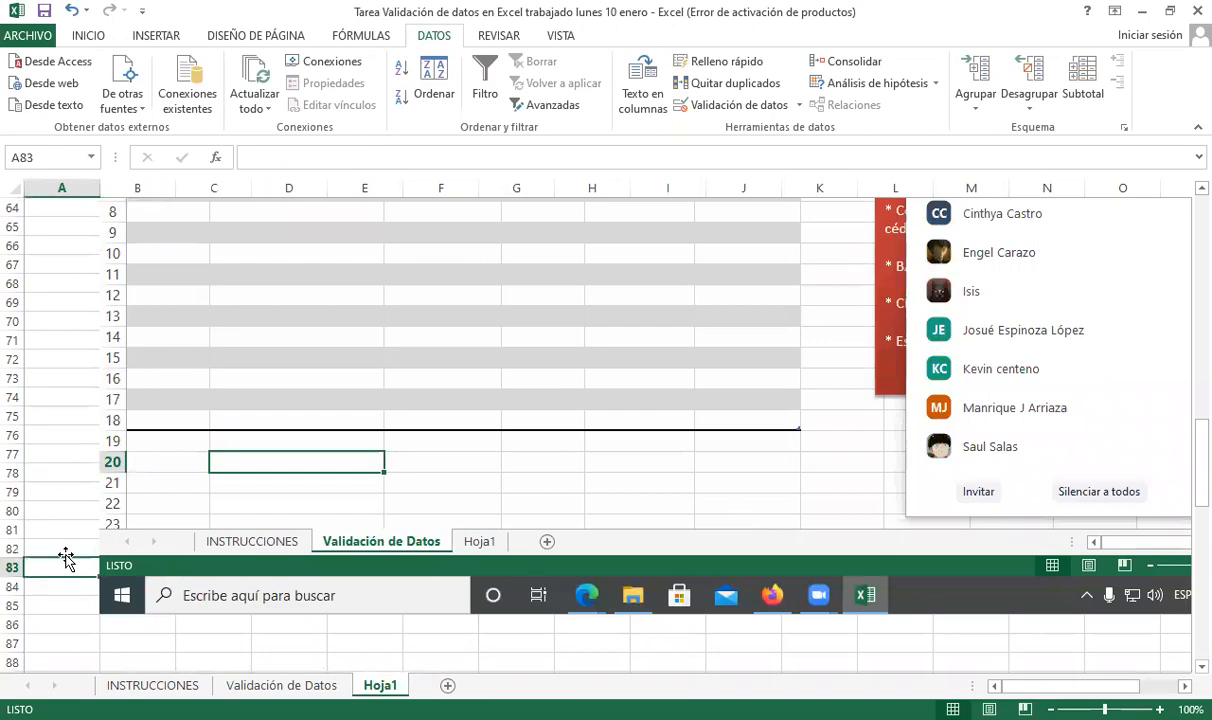
scroll(80, 553, down, 9)
scroll(106, 548, down, 8)
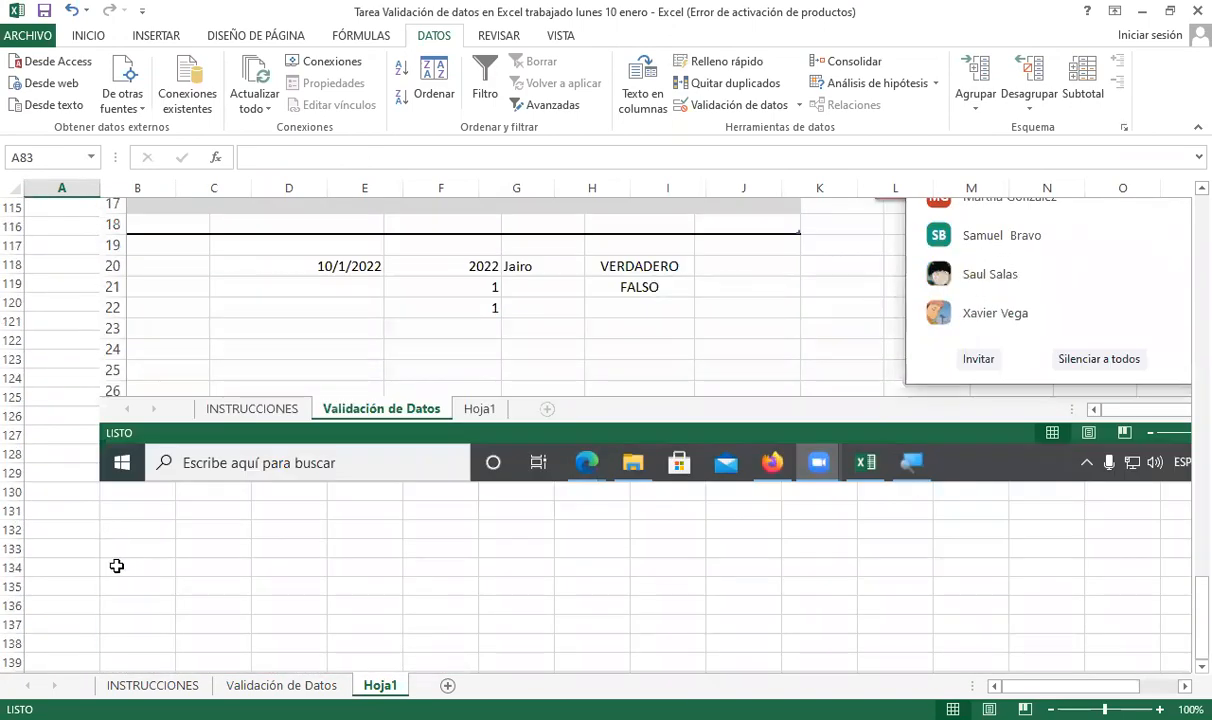
click(122, 567)
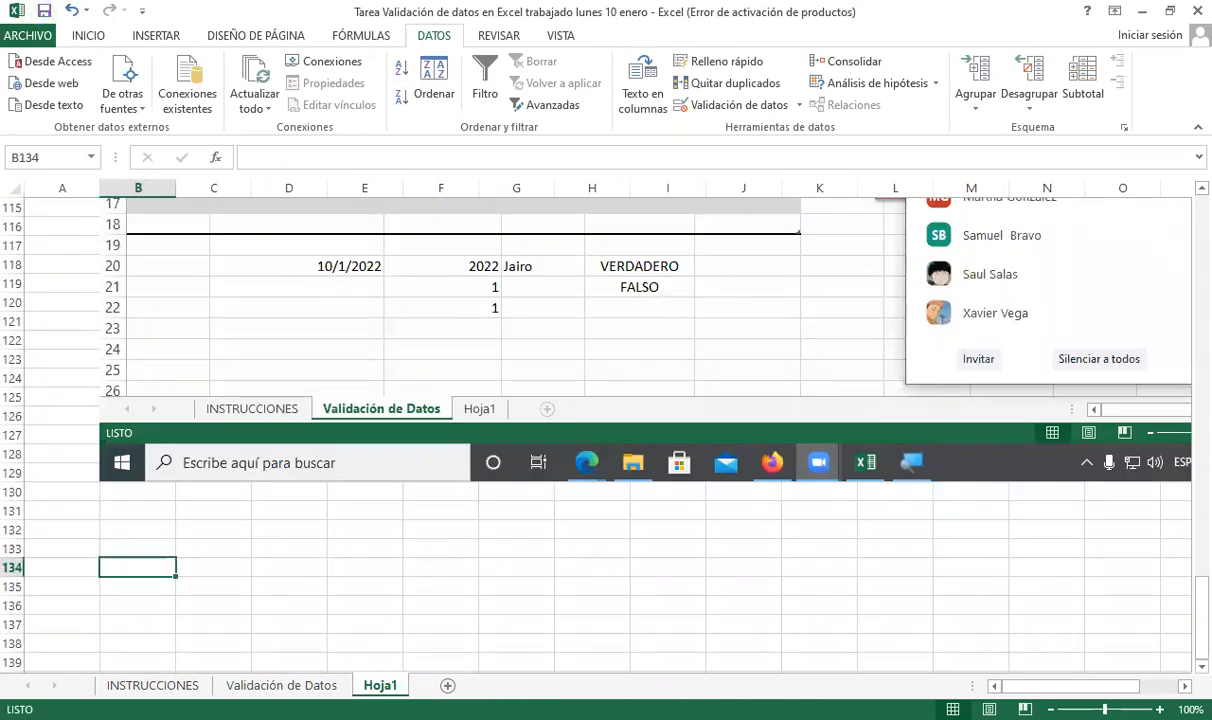
click(281, 685)
click(60, 519)
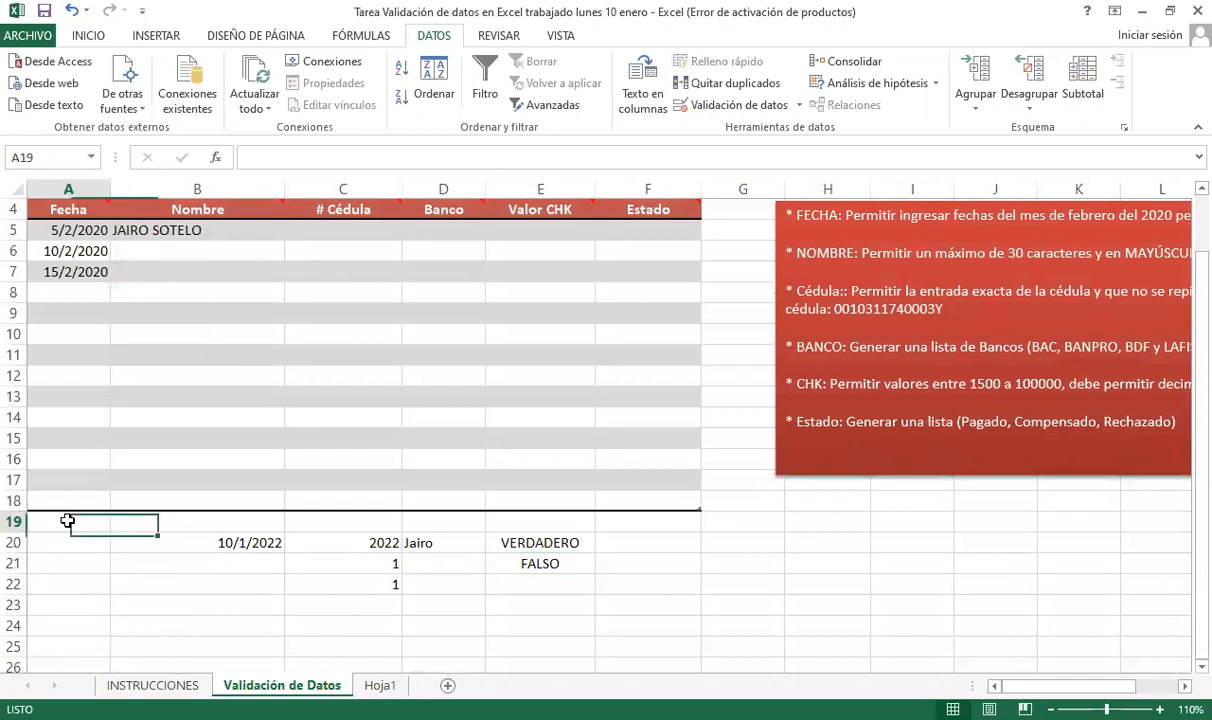
- Autofit column B to the name in B5, then move to cell B23
click(305, 247)
click(302, 227)
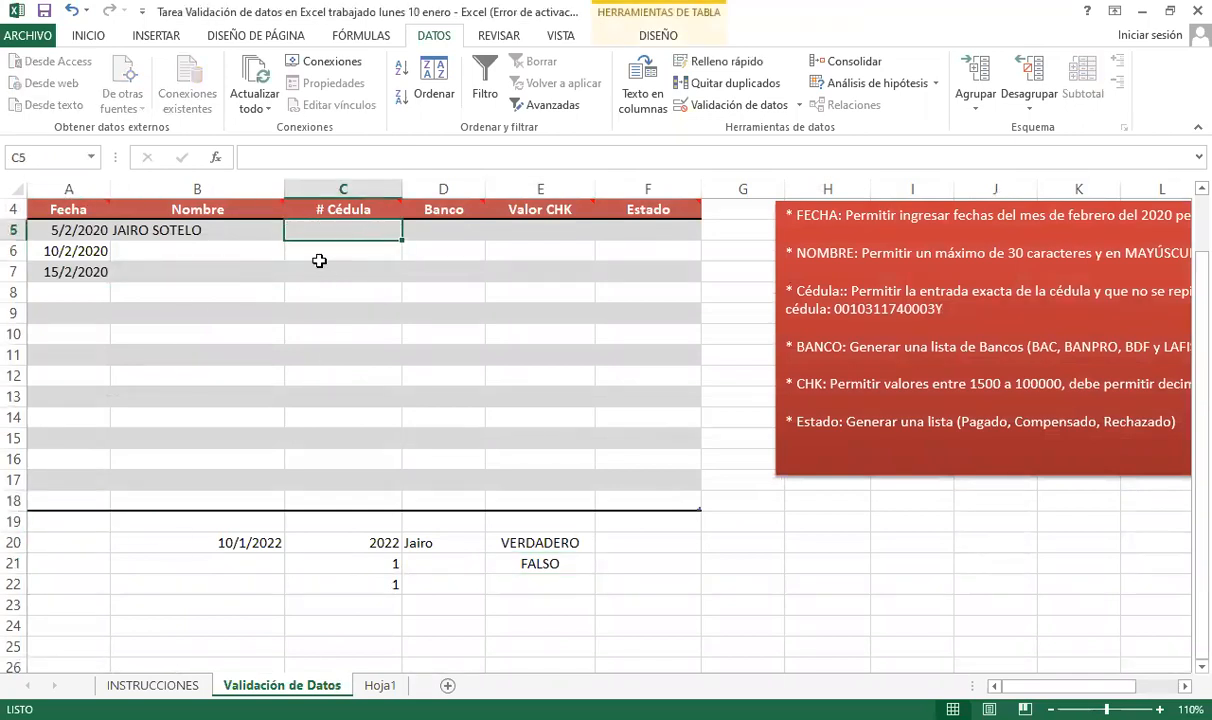
double_click(277, 192)
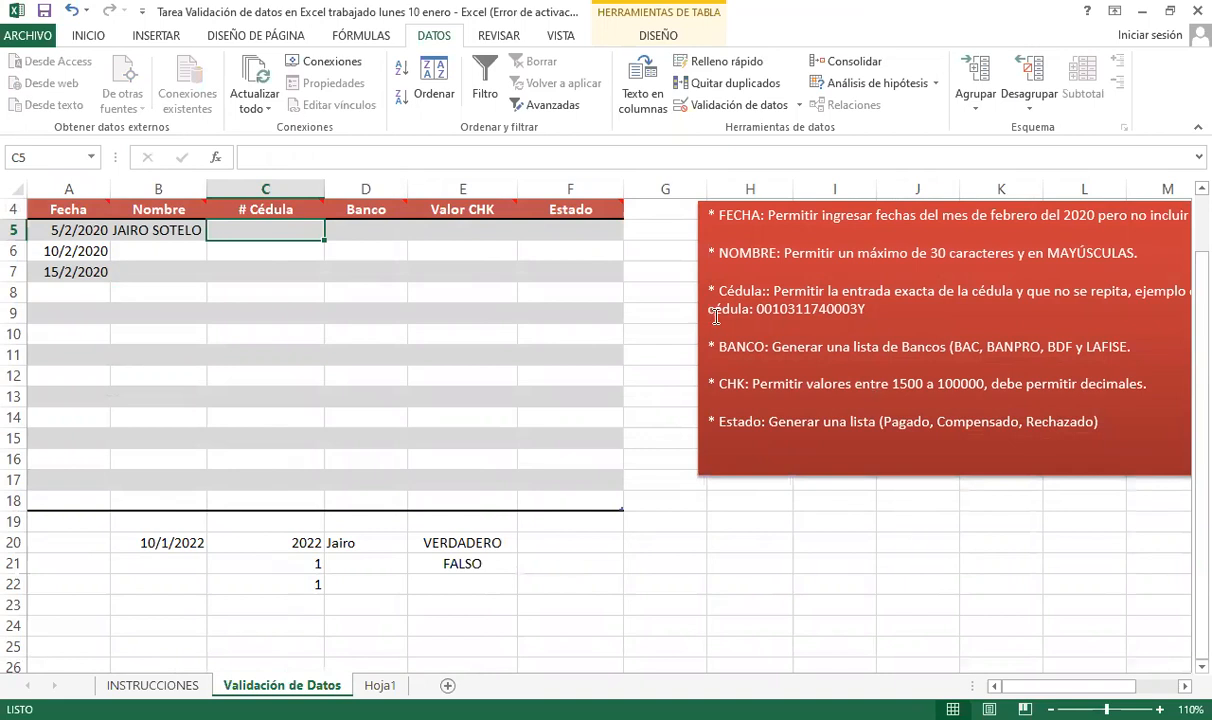
click(773, 316)
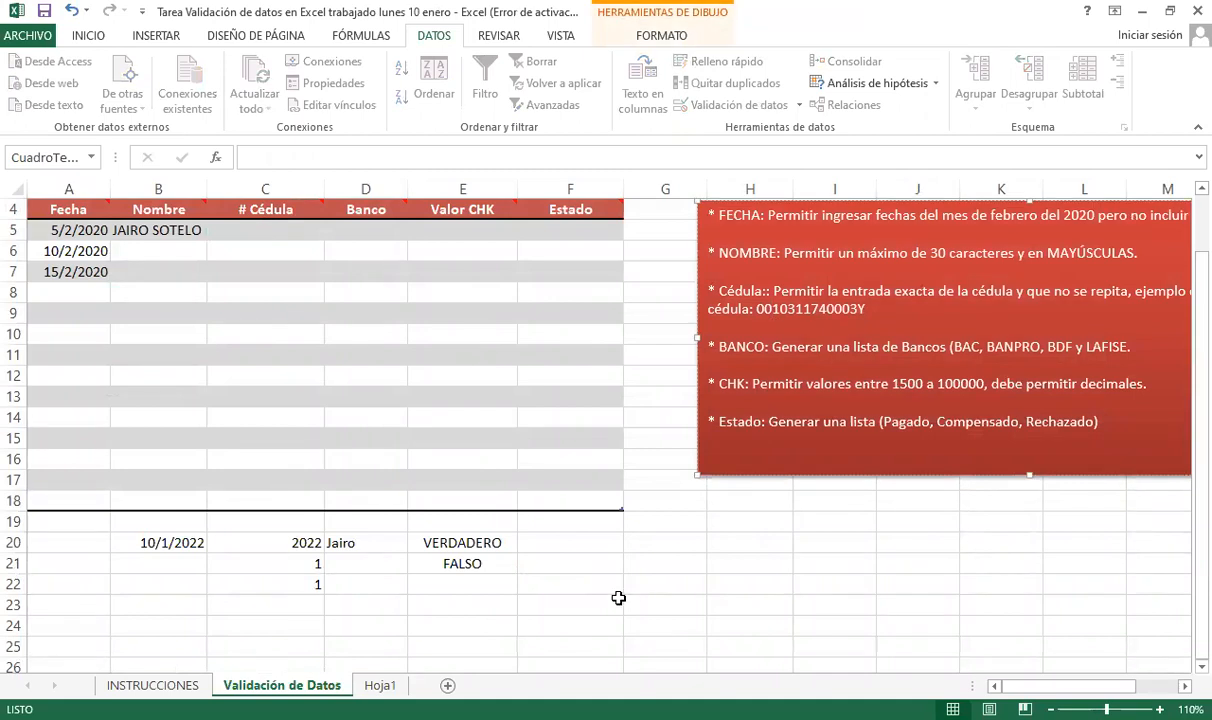
click(560, 582)
click(345, 584)
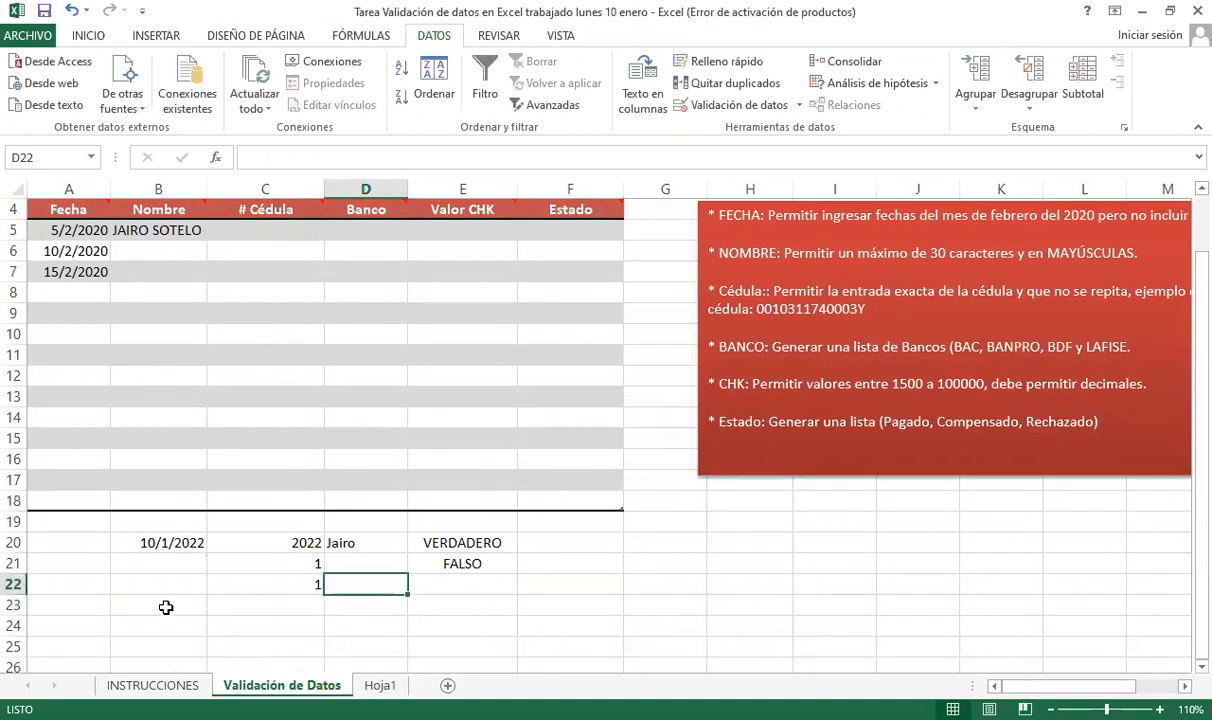
click(160, 605)
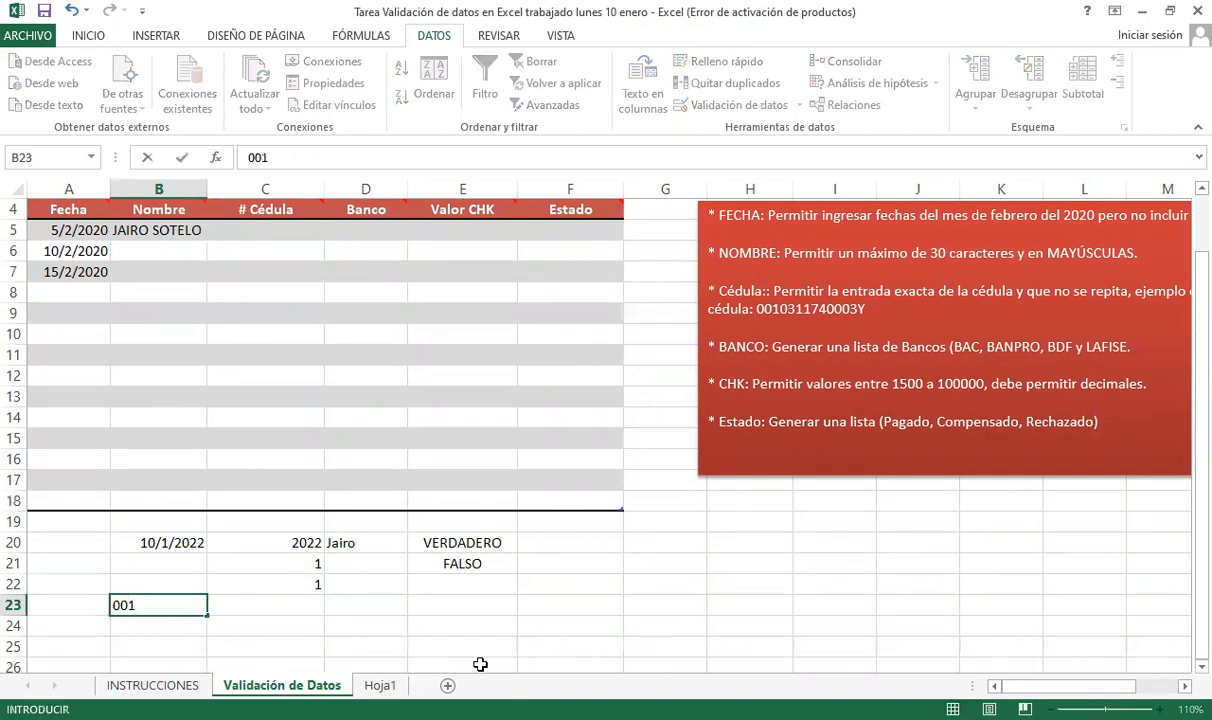
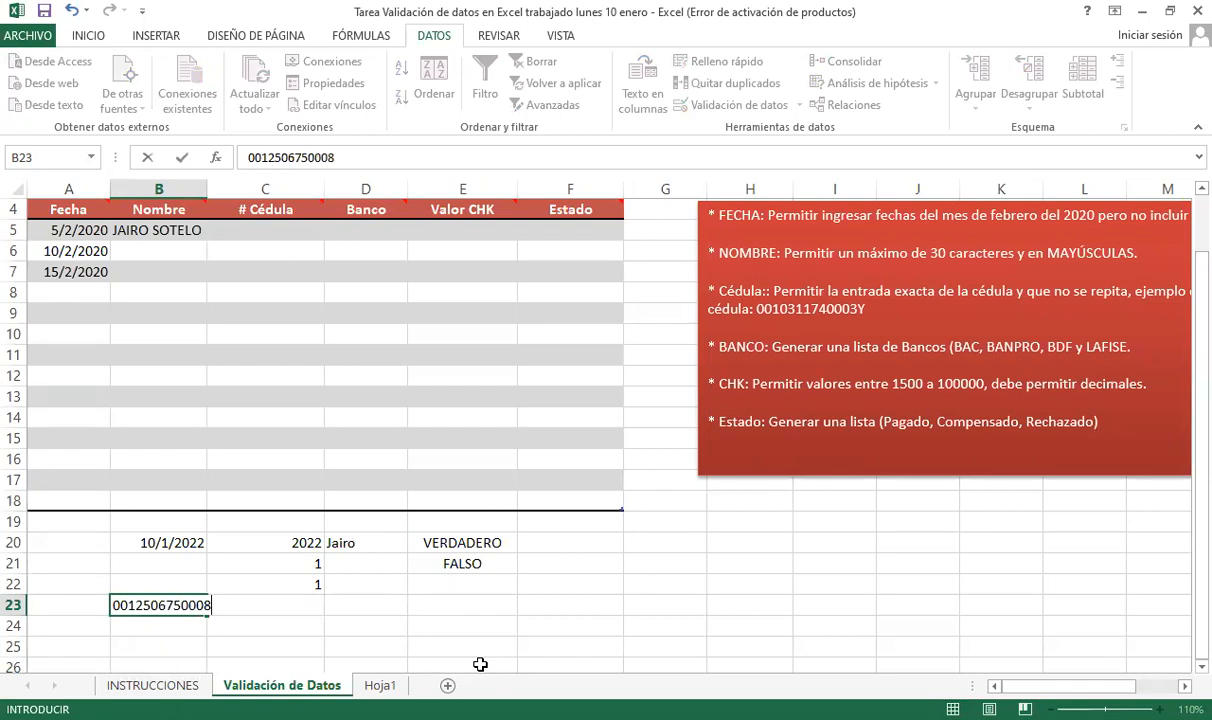
- Enter a 14-character sample cédula in B23 and widen column B
key(Return)
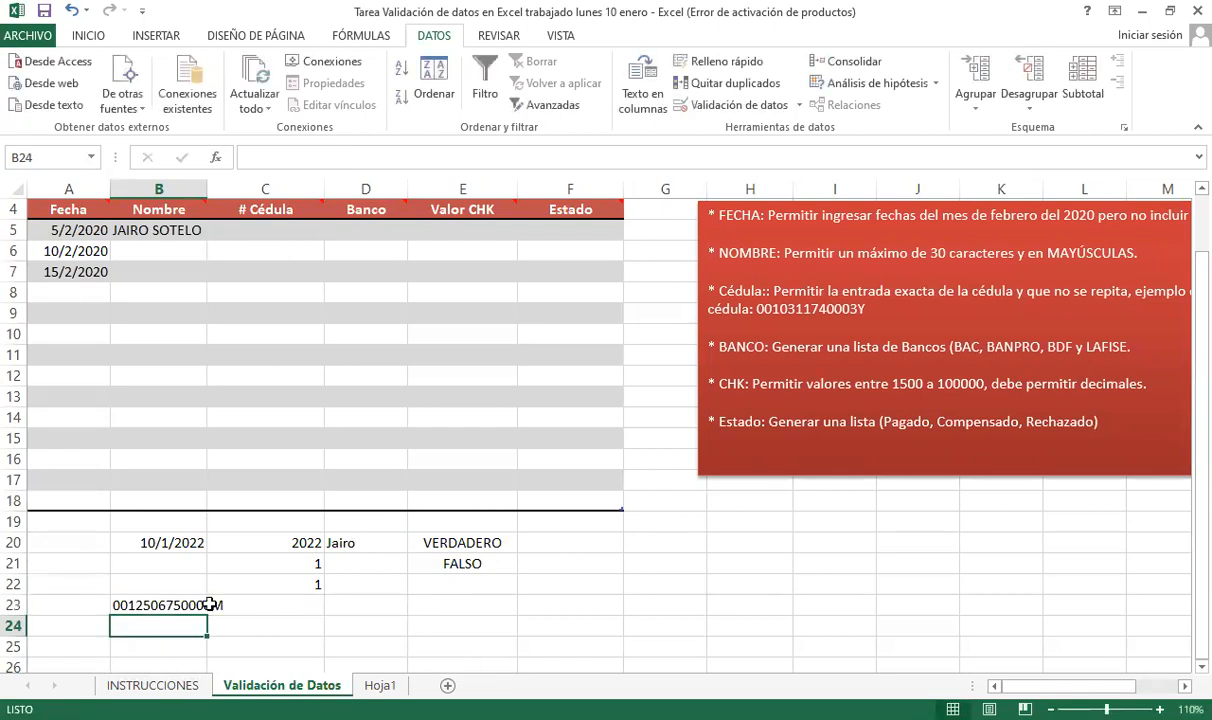
drag(213, 187, 238, 189)
- Build the length check =+LARGO(B23)=14 in C23, returning VERDADERO
click(300, 603)
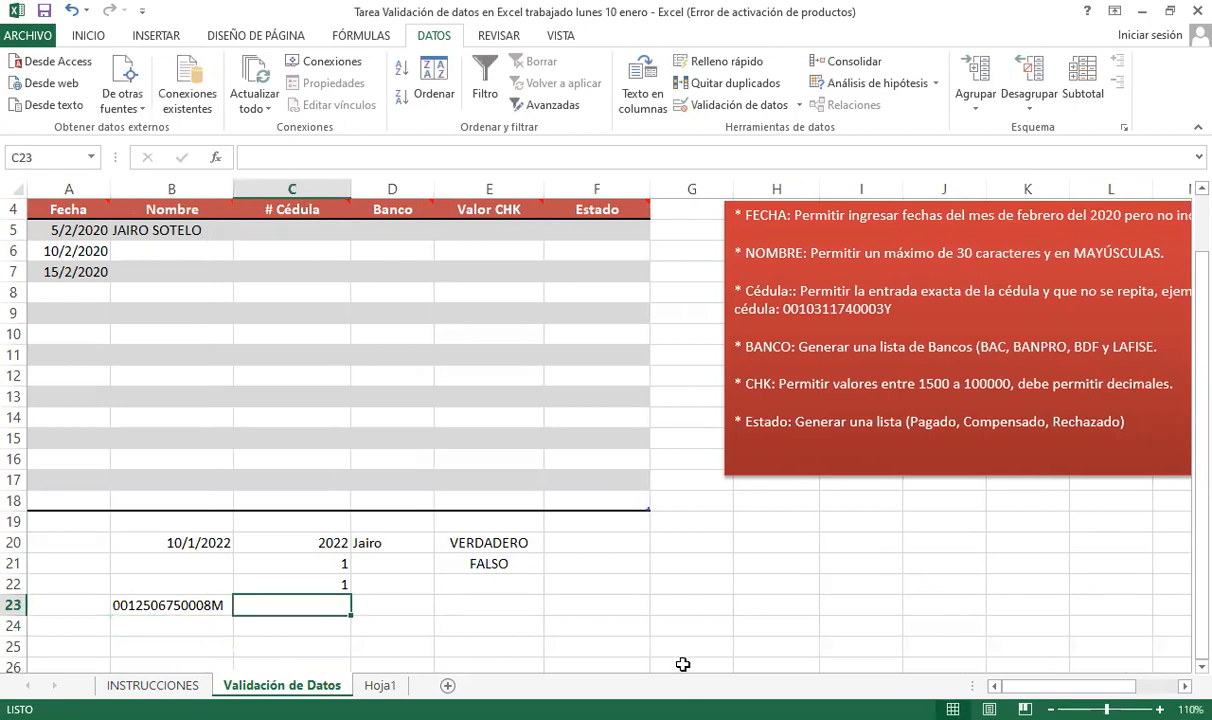
text(+largo)
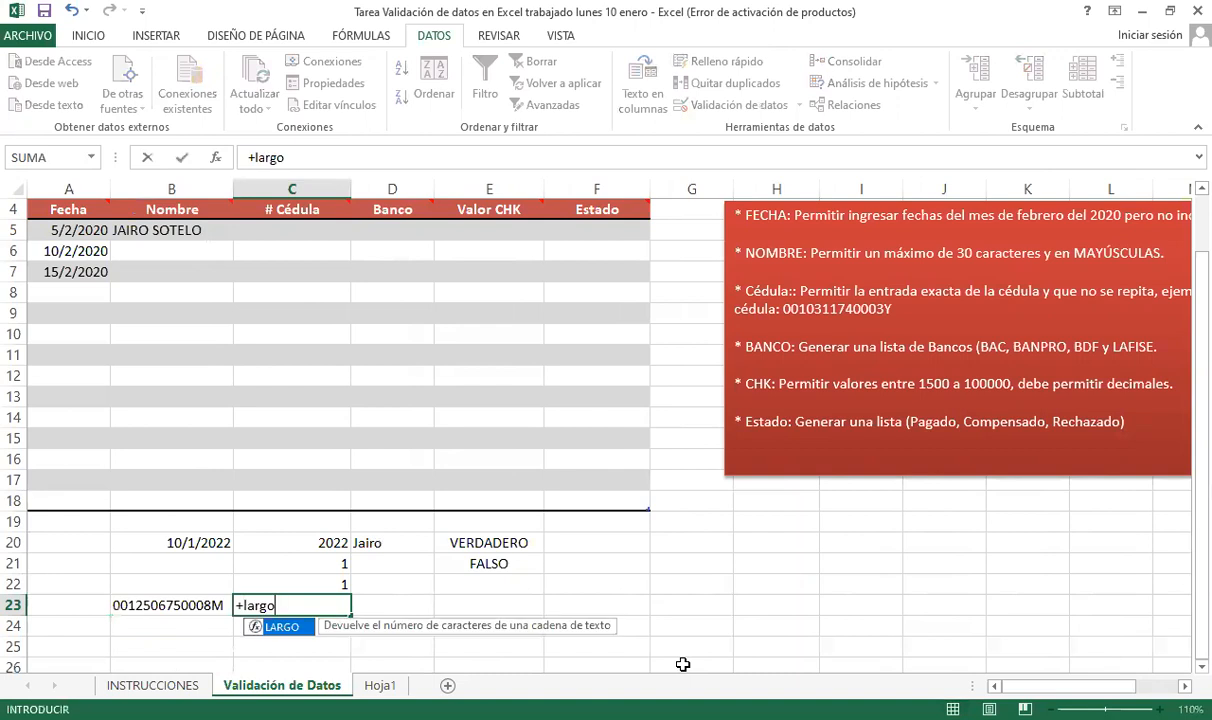
key(Tab)
key(Left)
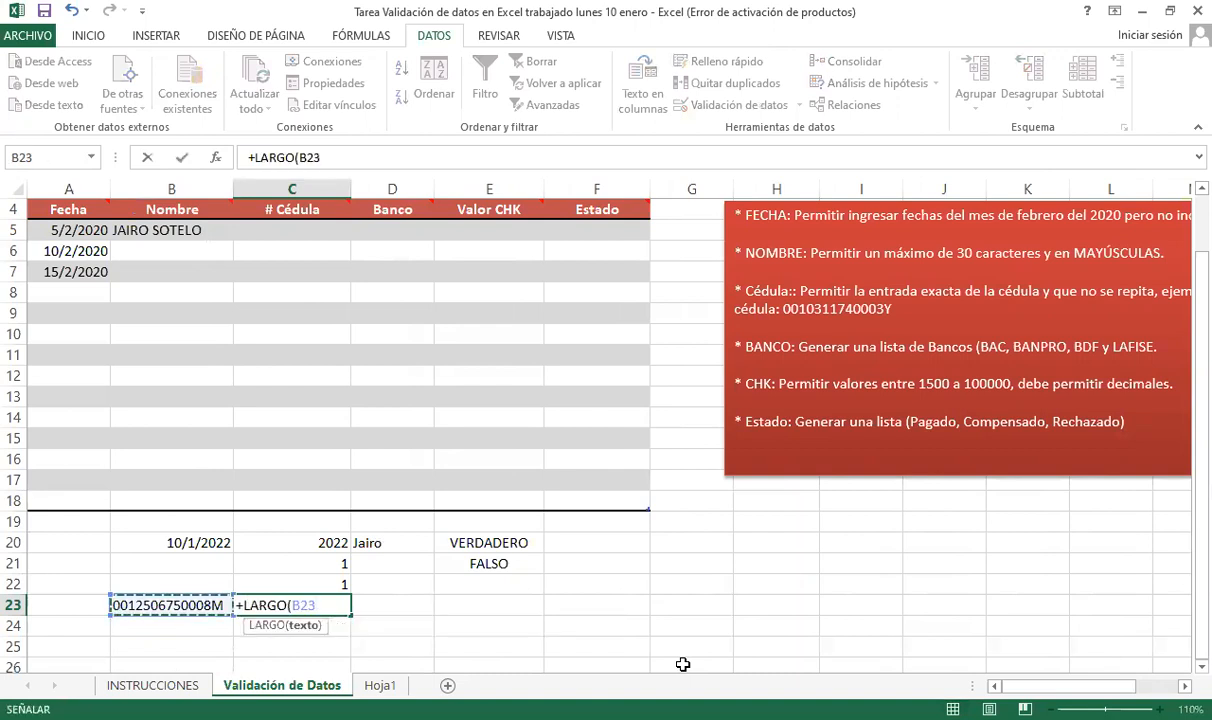
text())
key(Return)
key(Up)
key(Left)
key(Right)
key(Right)
key(Left)
key(Left)
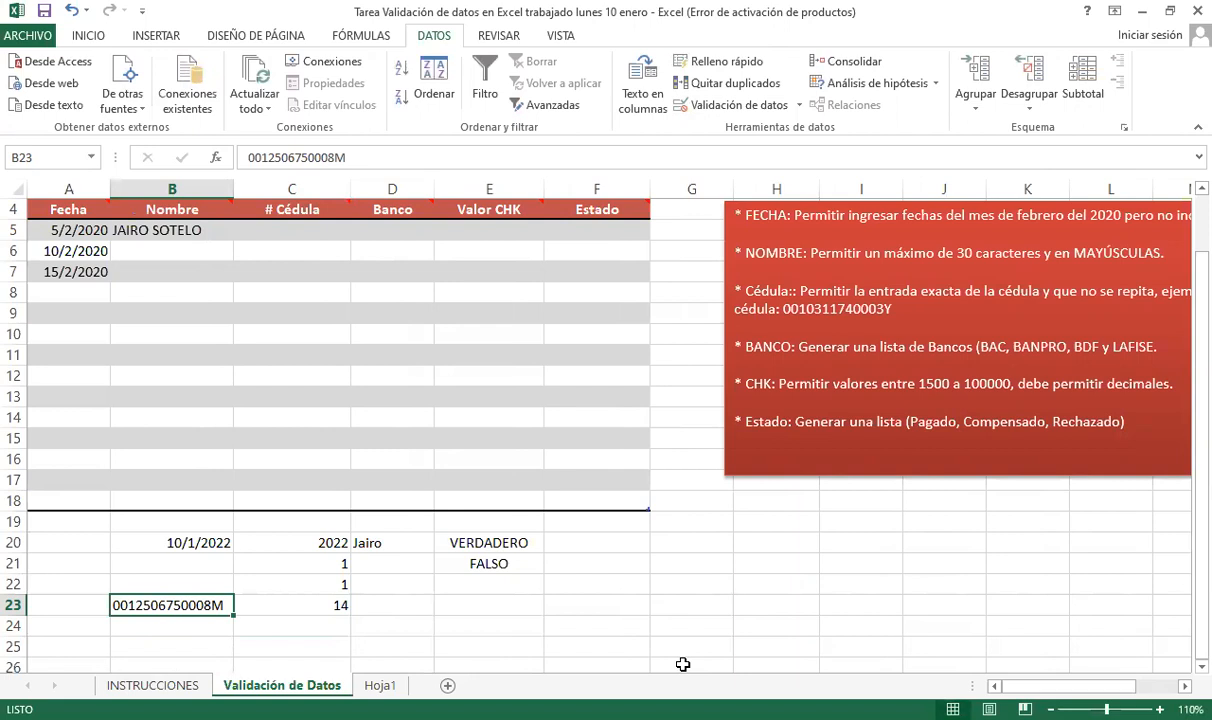
key(Right)
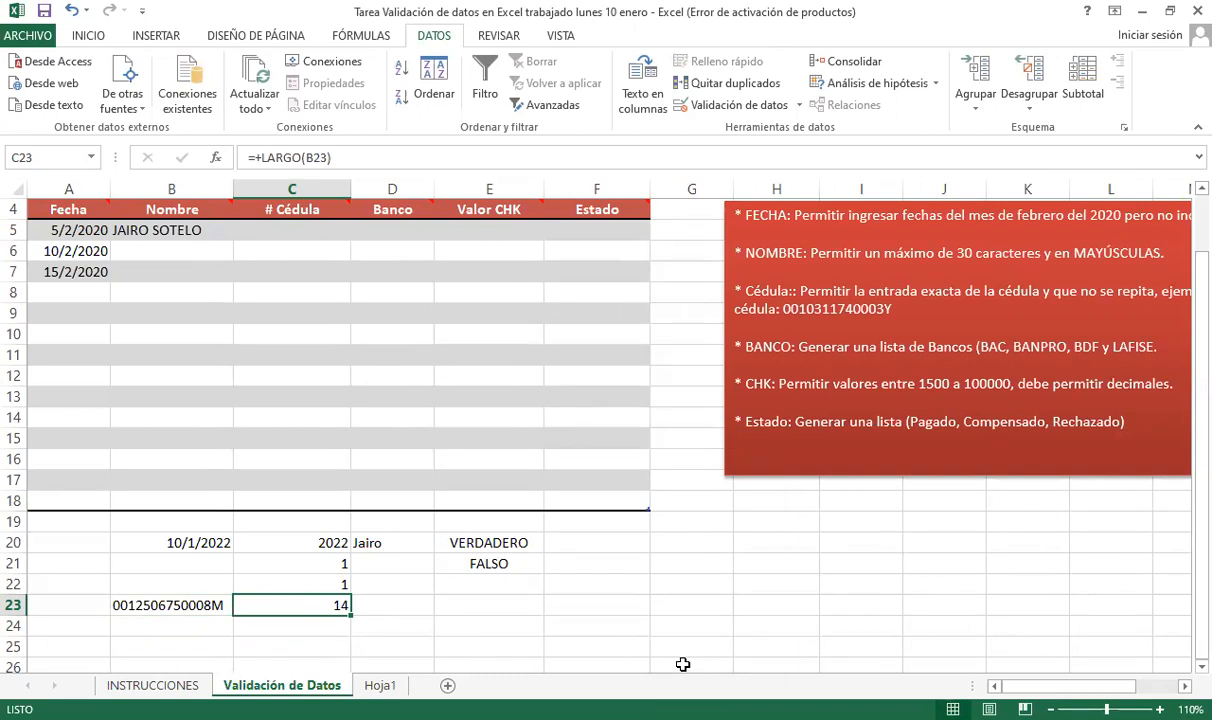
key(F2)
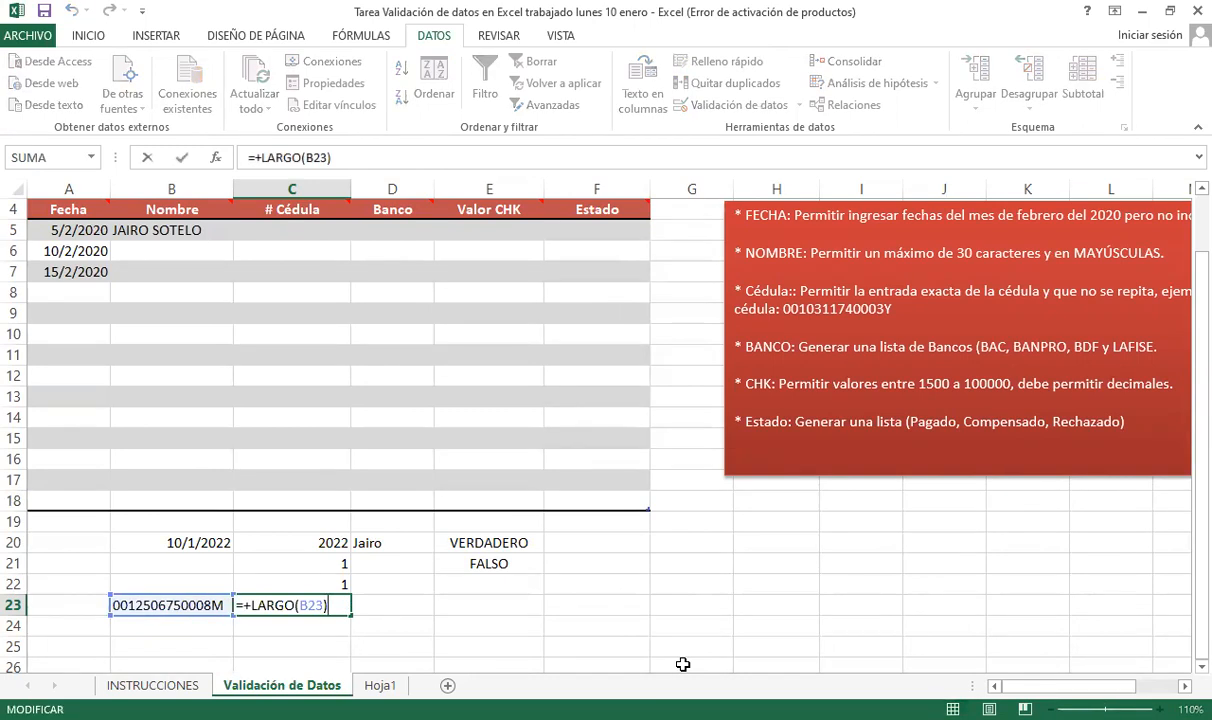
text(=14)
key(Return)
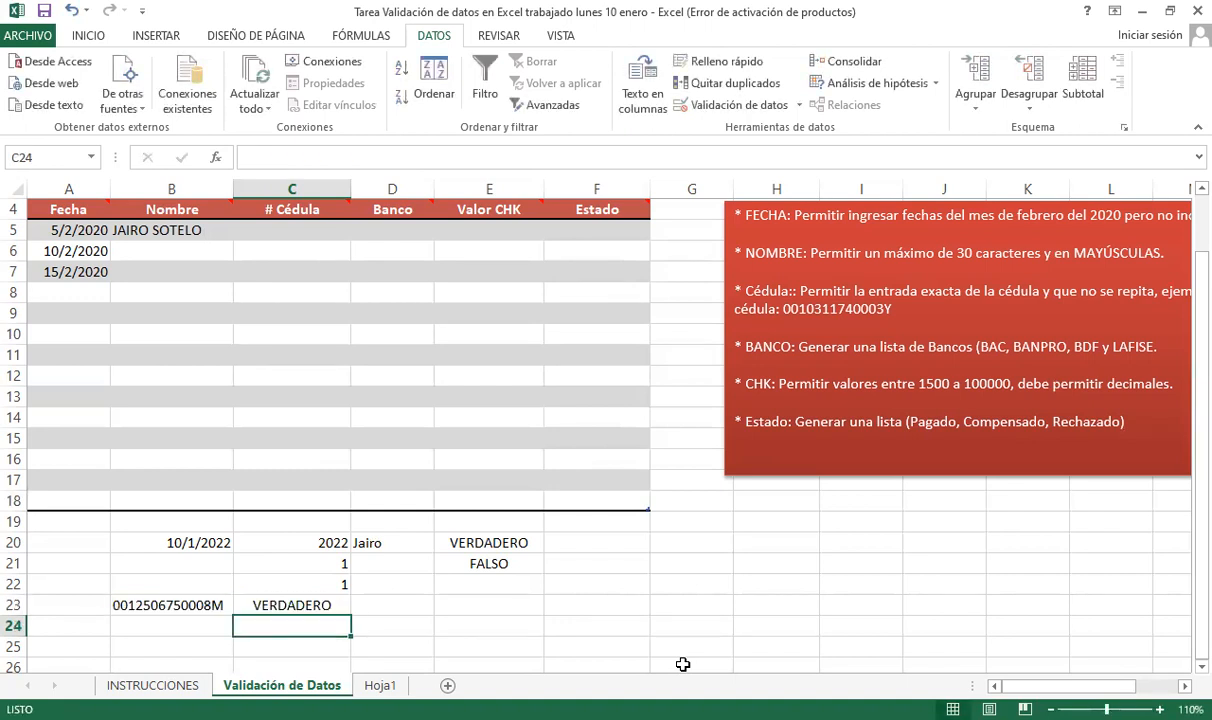
- Test the length check by deleting and restoring B23's trailing M
key(Up)
key(Left)
key(F2)
key(BackSpace)
key(Return)
key(Up)
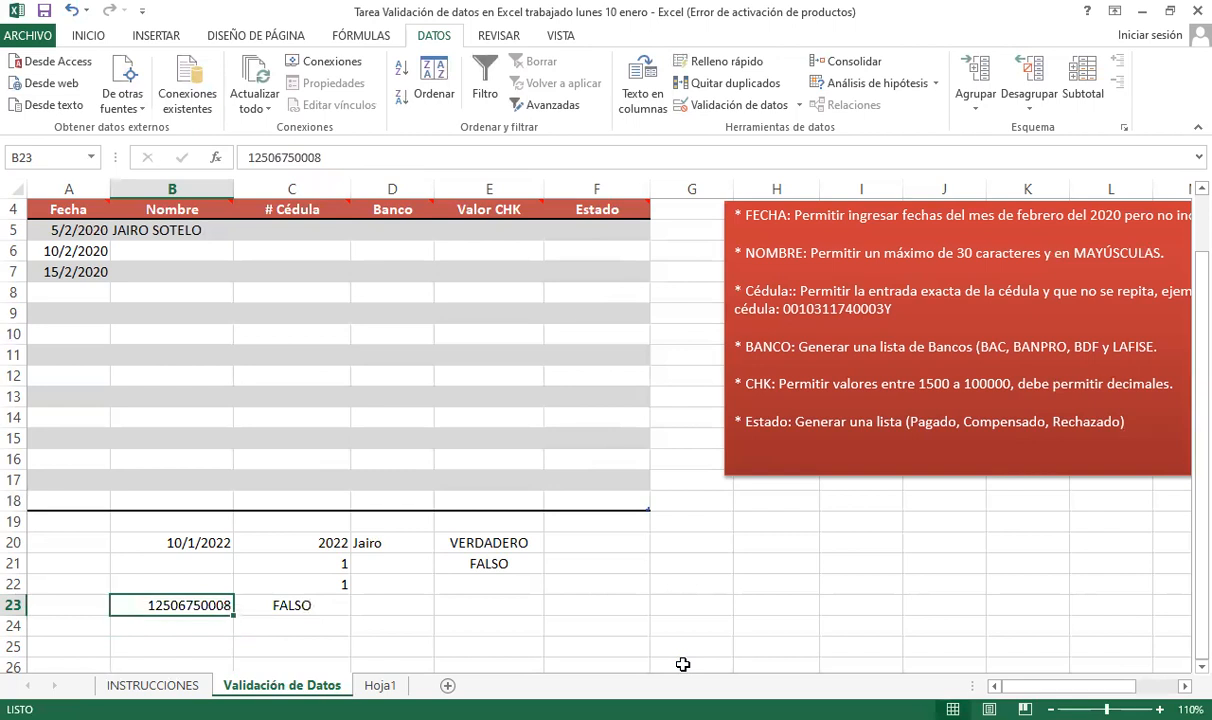
key(F2)
text(M)
key(Return)
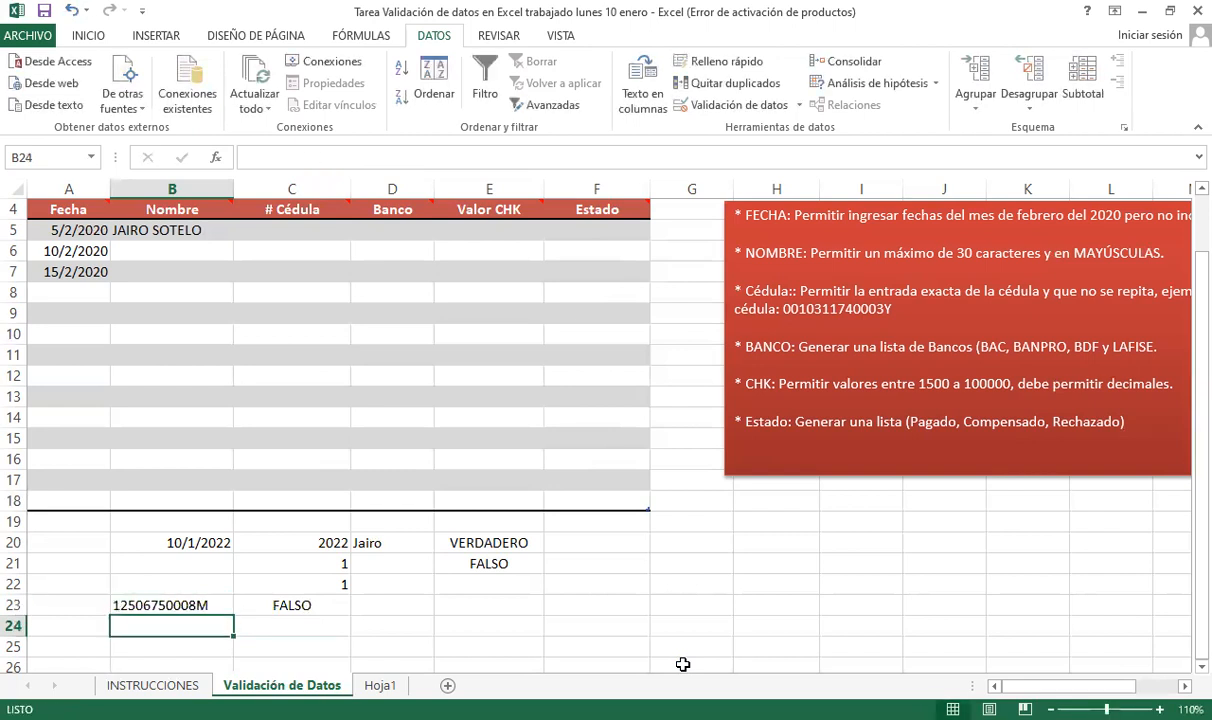
key(Up)
key(Right)
key(Right)
key(Left)
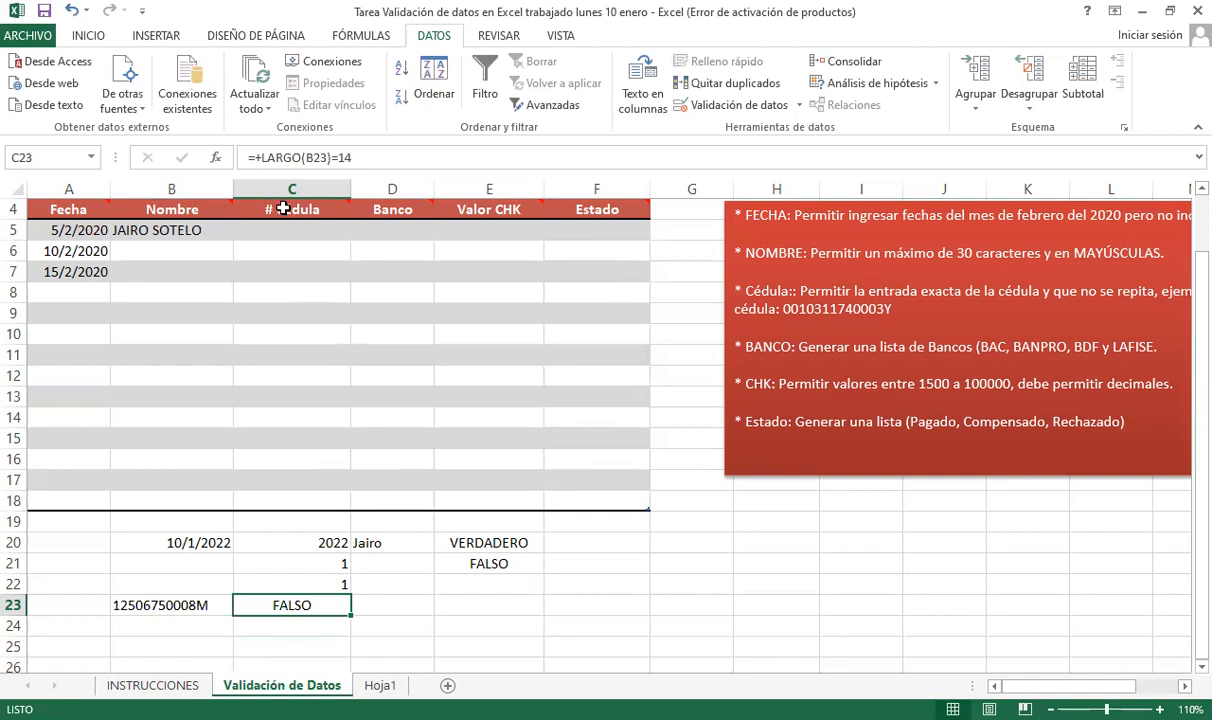
click(335, 231)
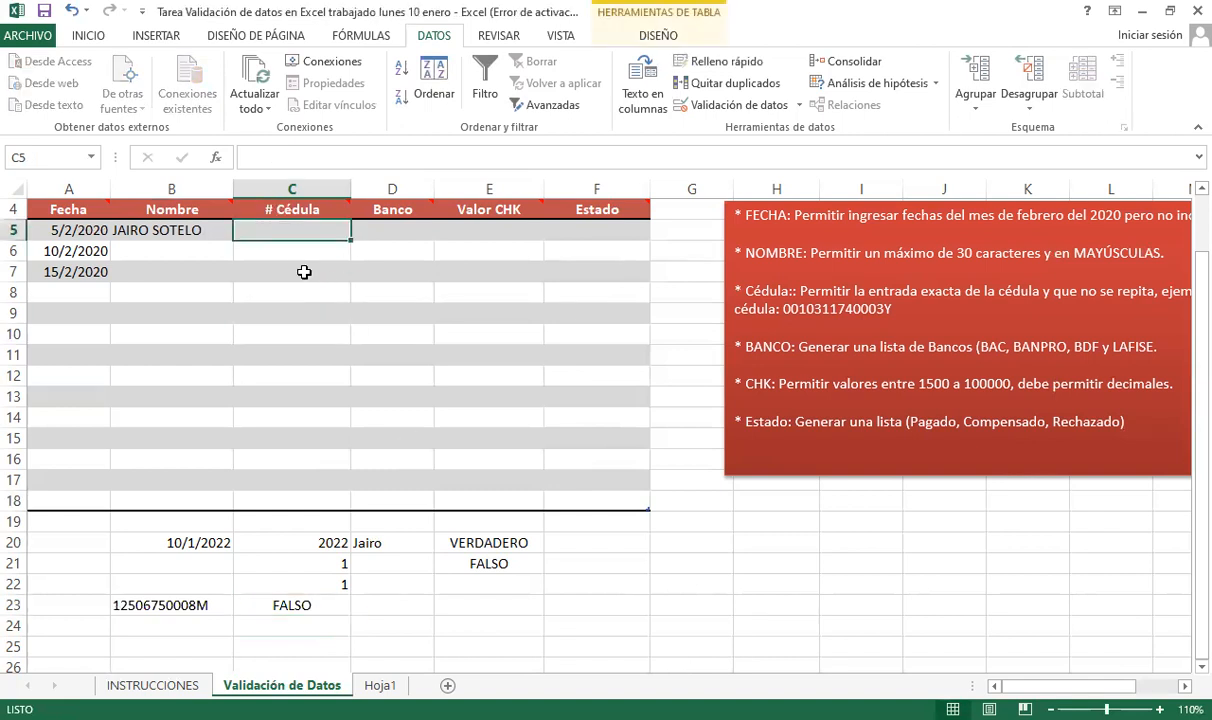
mouse_move(328, 209)
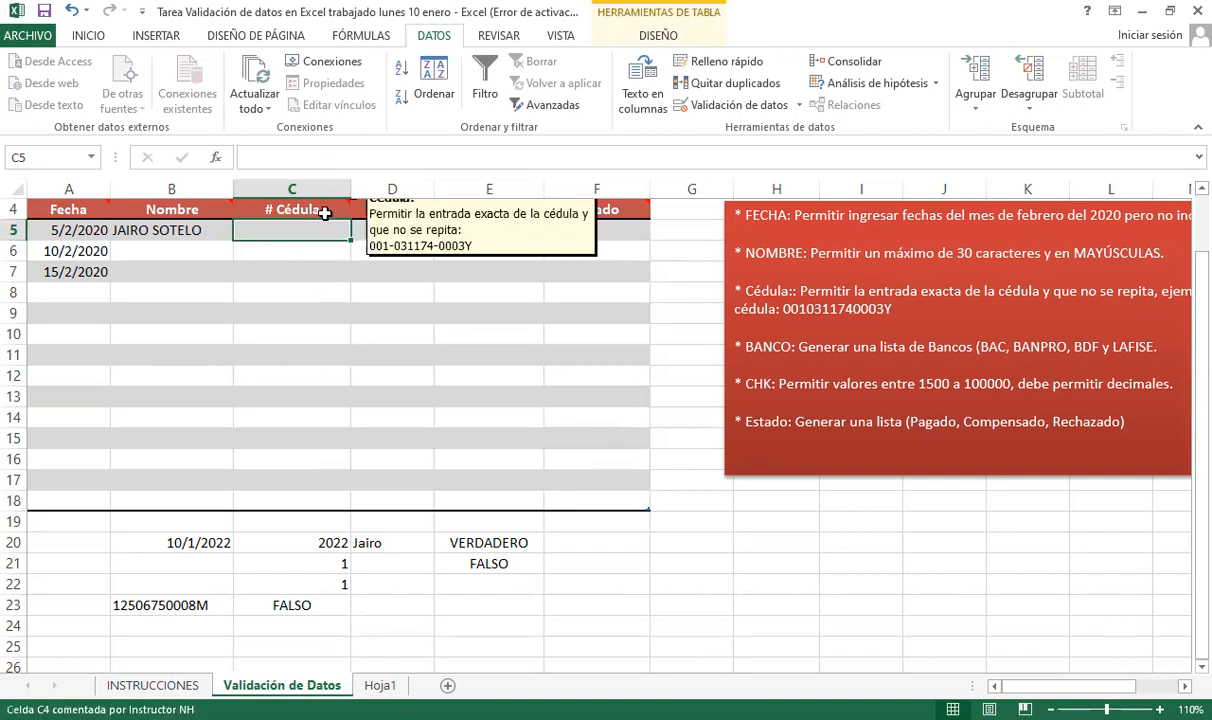
click(325, 213)
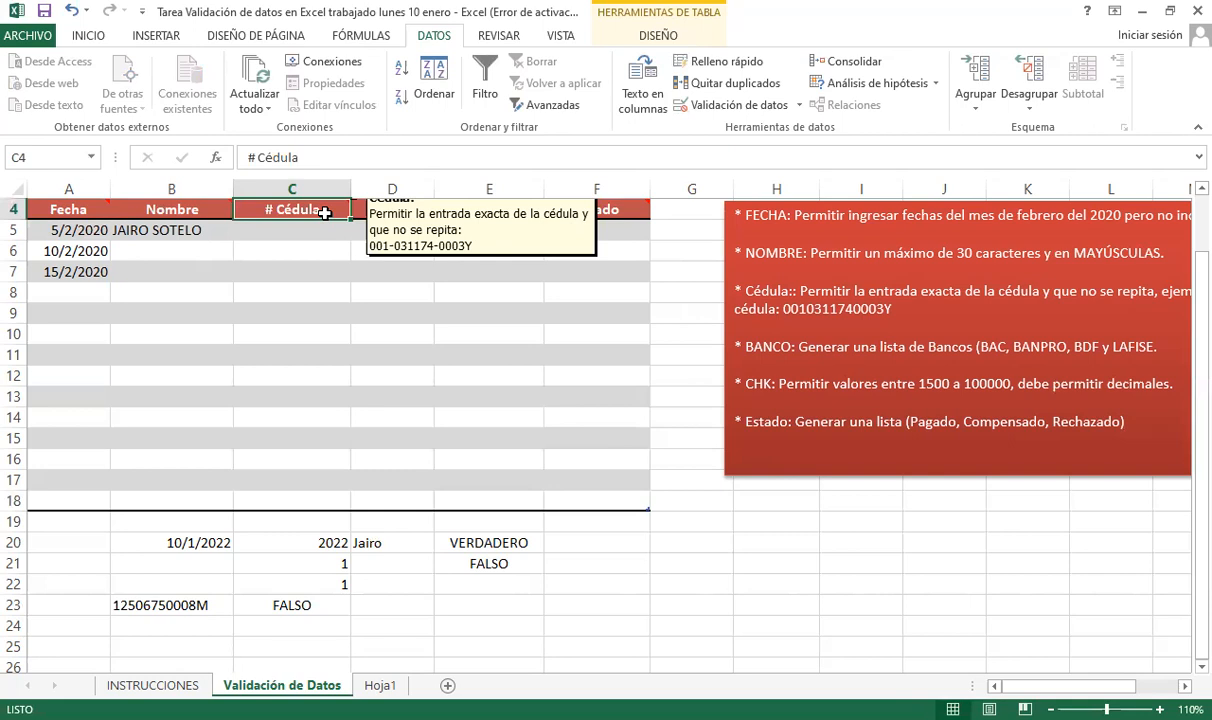
click(281, 292)
click(315, 209)
click(914, 305)
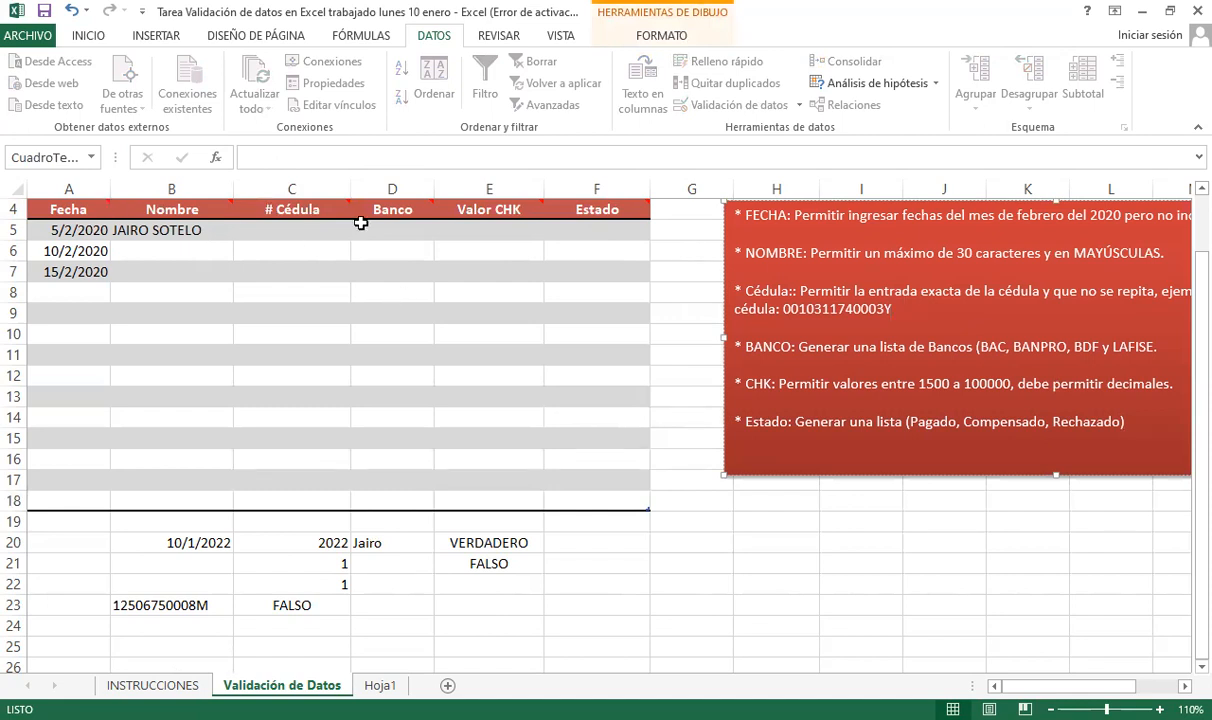
click(290, 310)
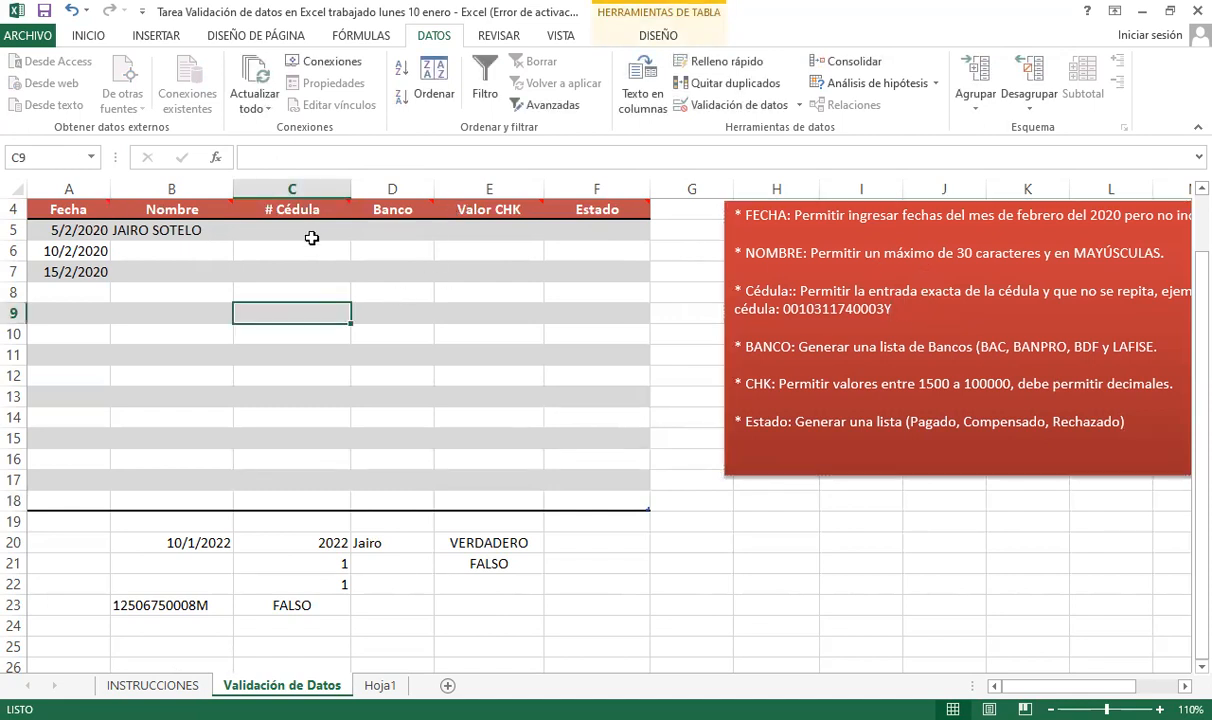
click(295, 228)
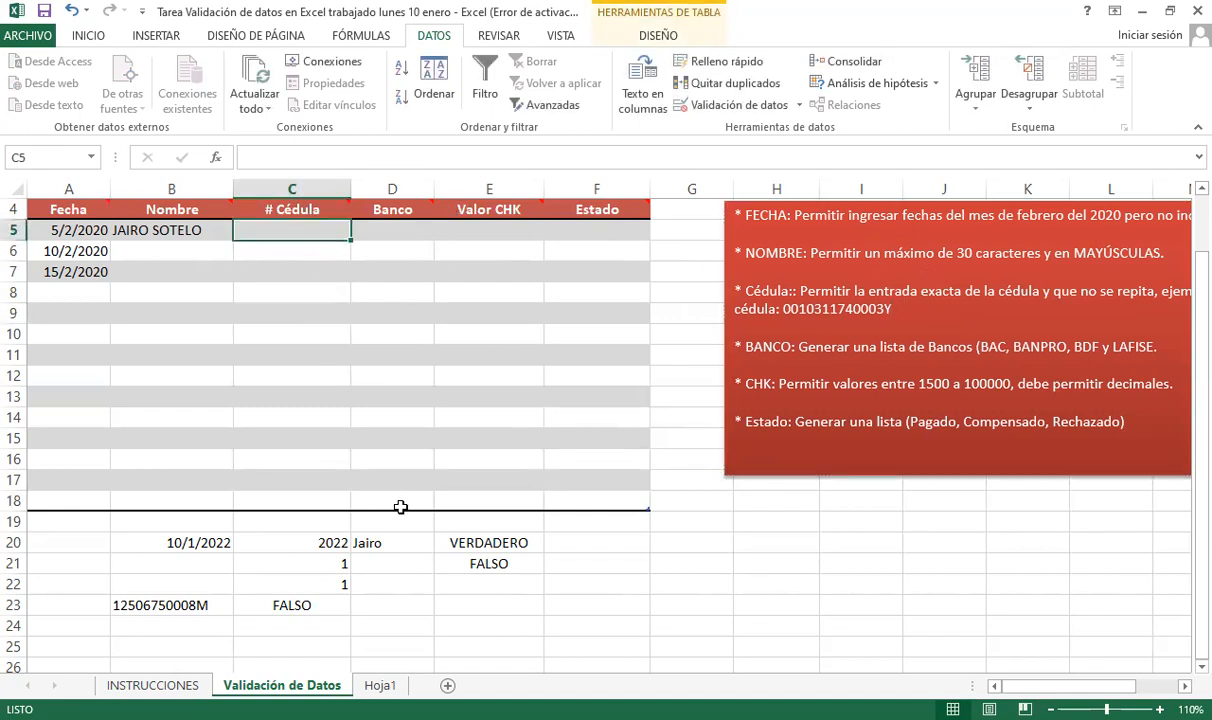
click(300, 624)
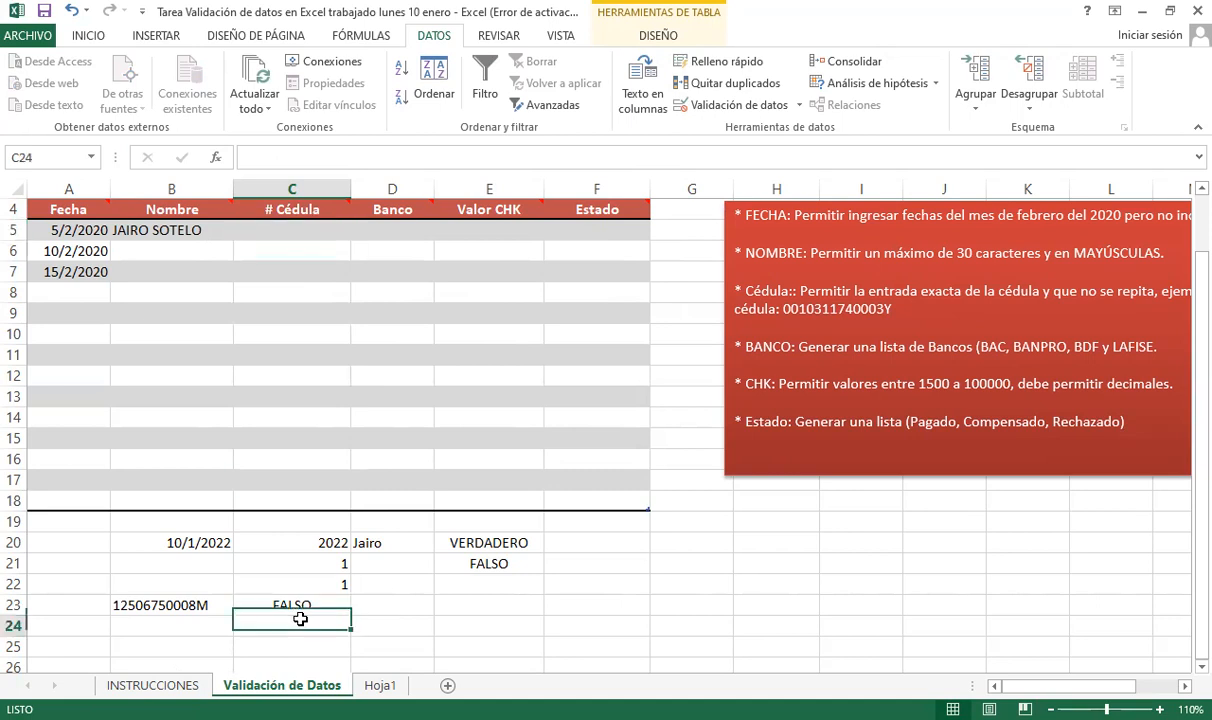
click(175, 604)
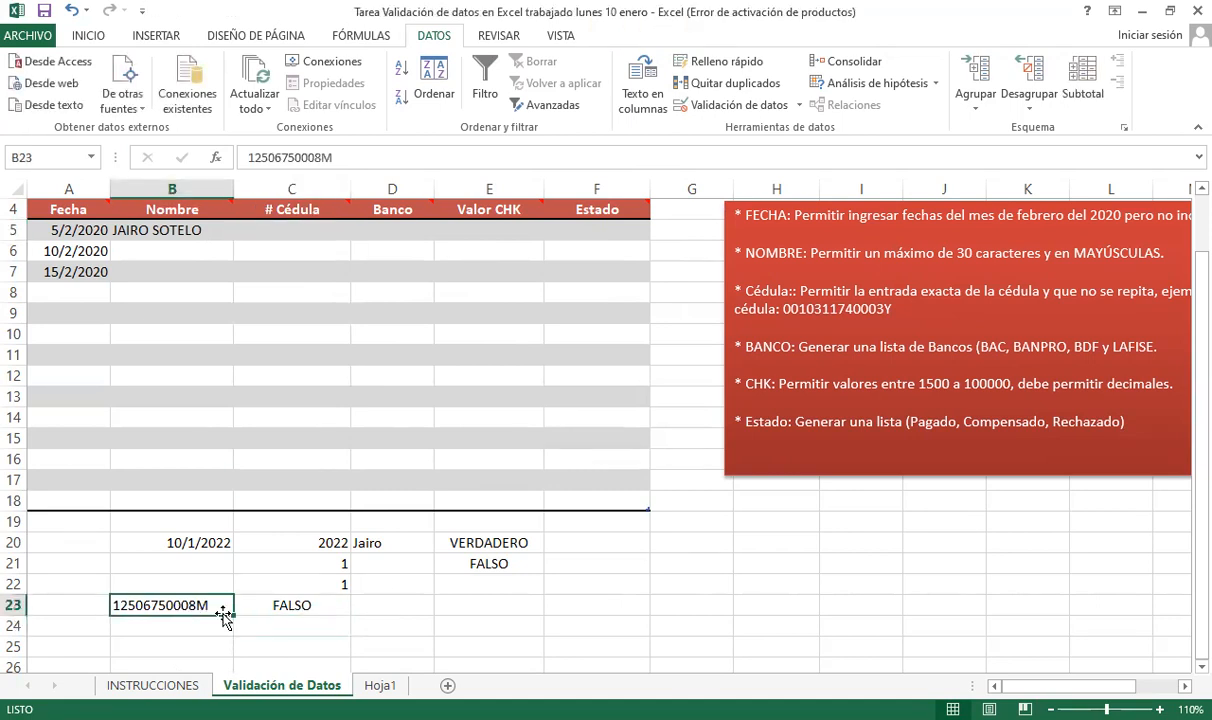
click(319, 234)
click(305, 272)
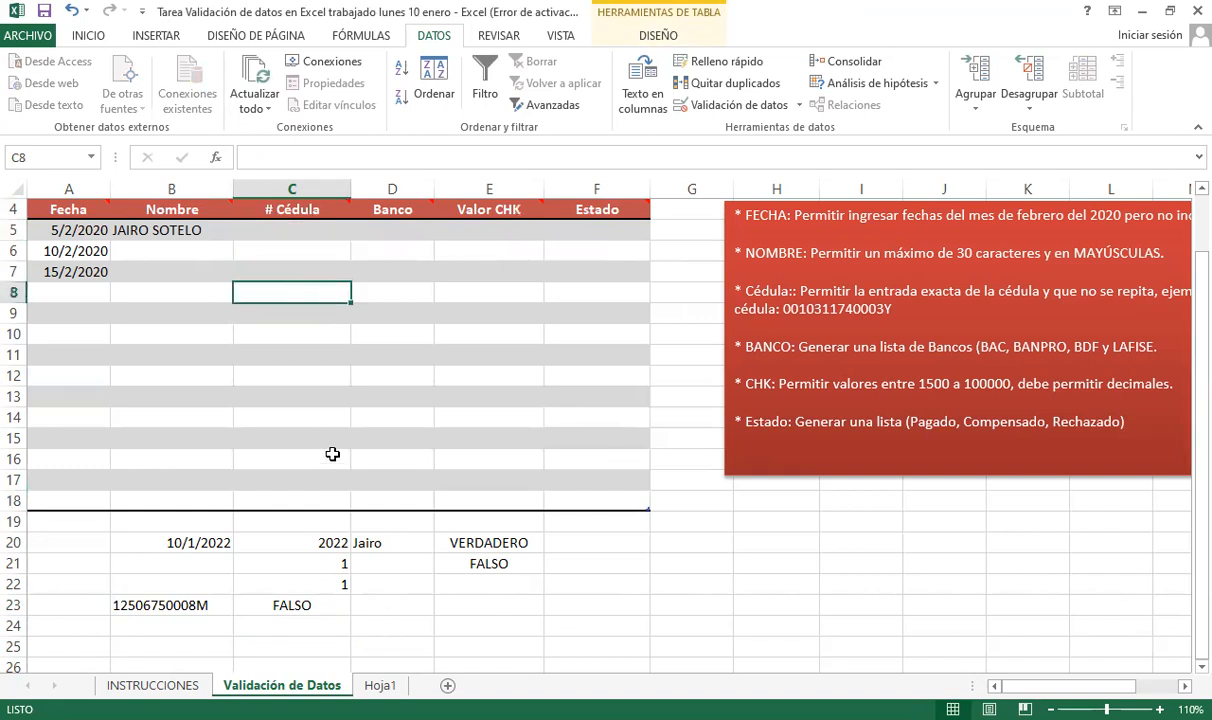
click(306, 606)
- Enter =+CONTAR.SI($B$23:$B$25;B23)=1 in C24
click(292, 626)
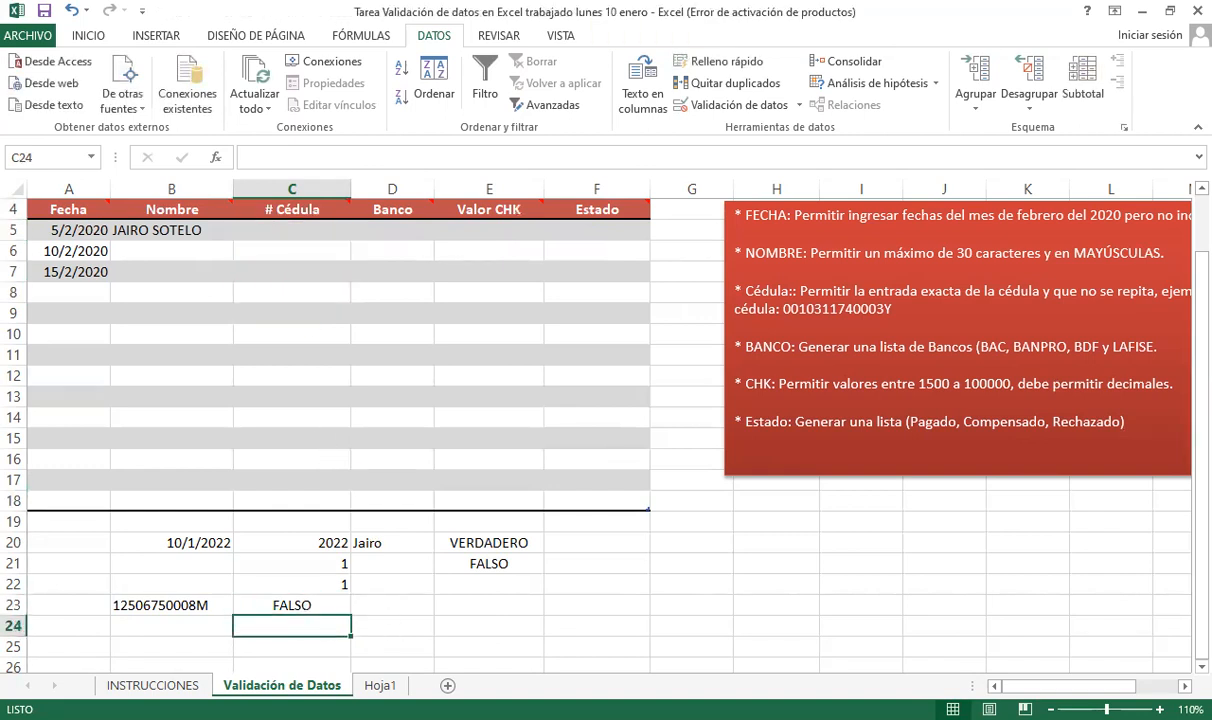
text(+)
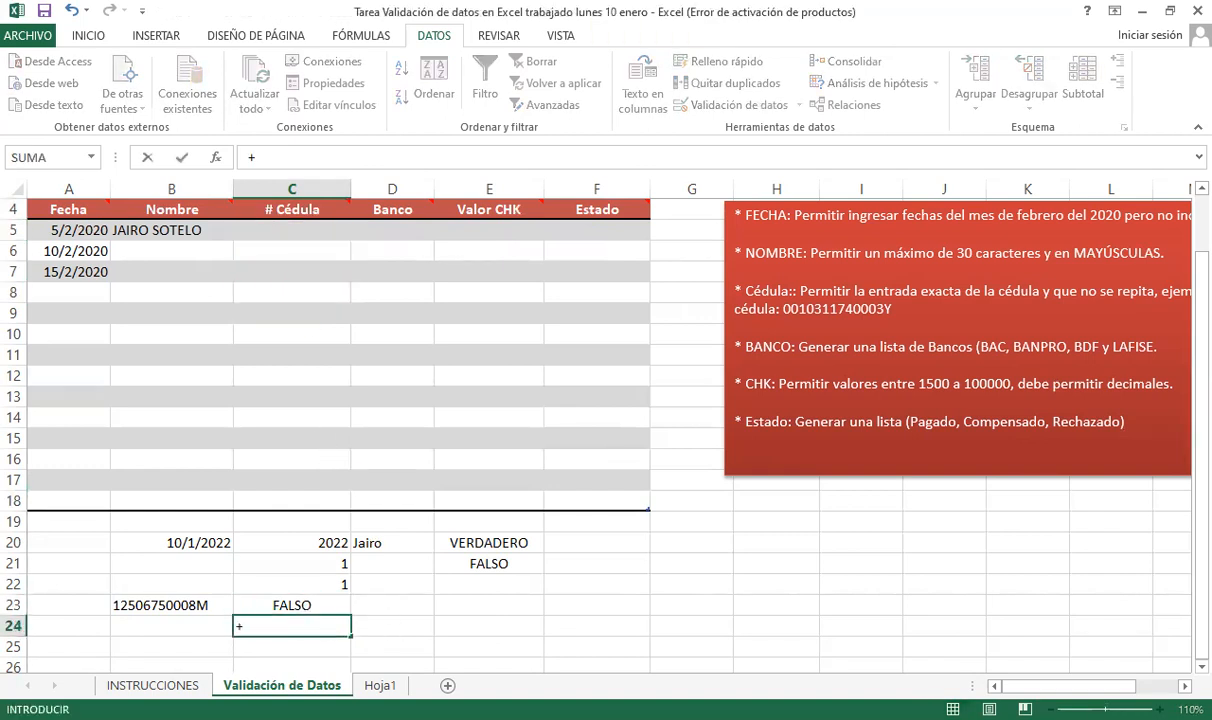
text(contar)
double_click(291, 678)
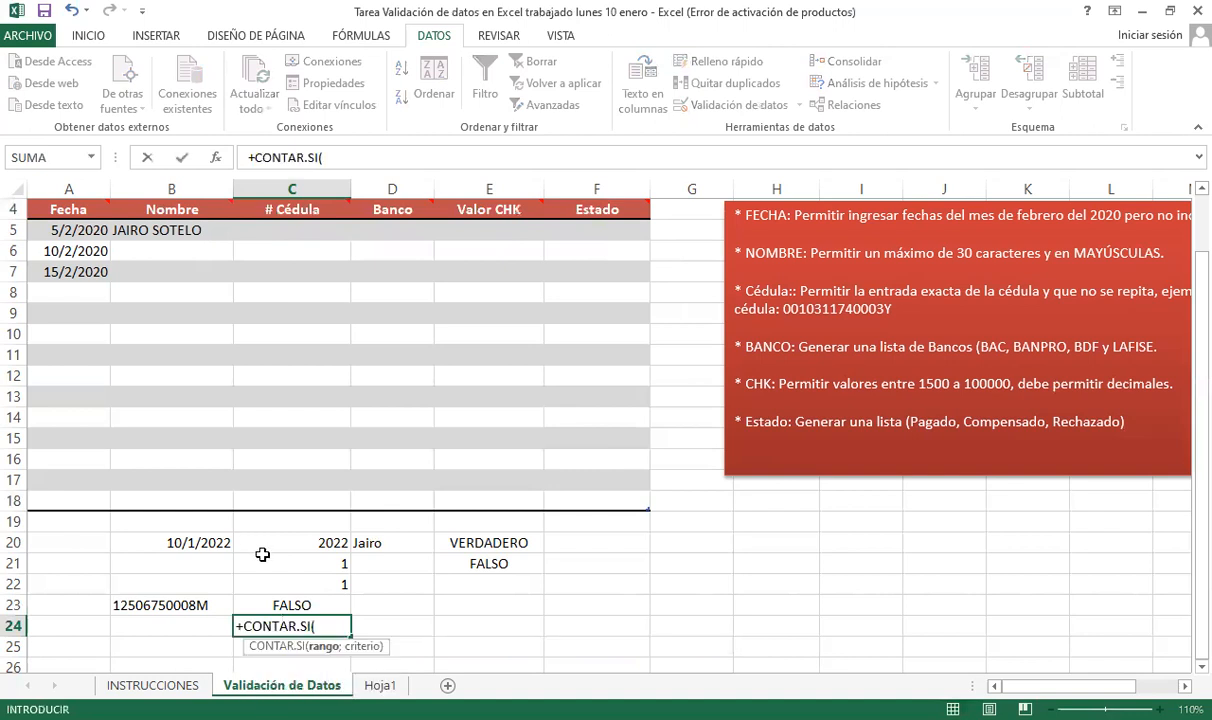
scroll(262, 555, down, 2)
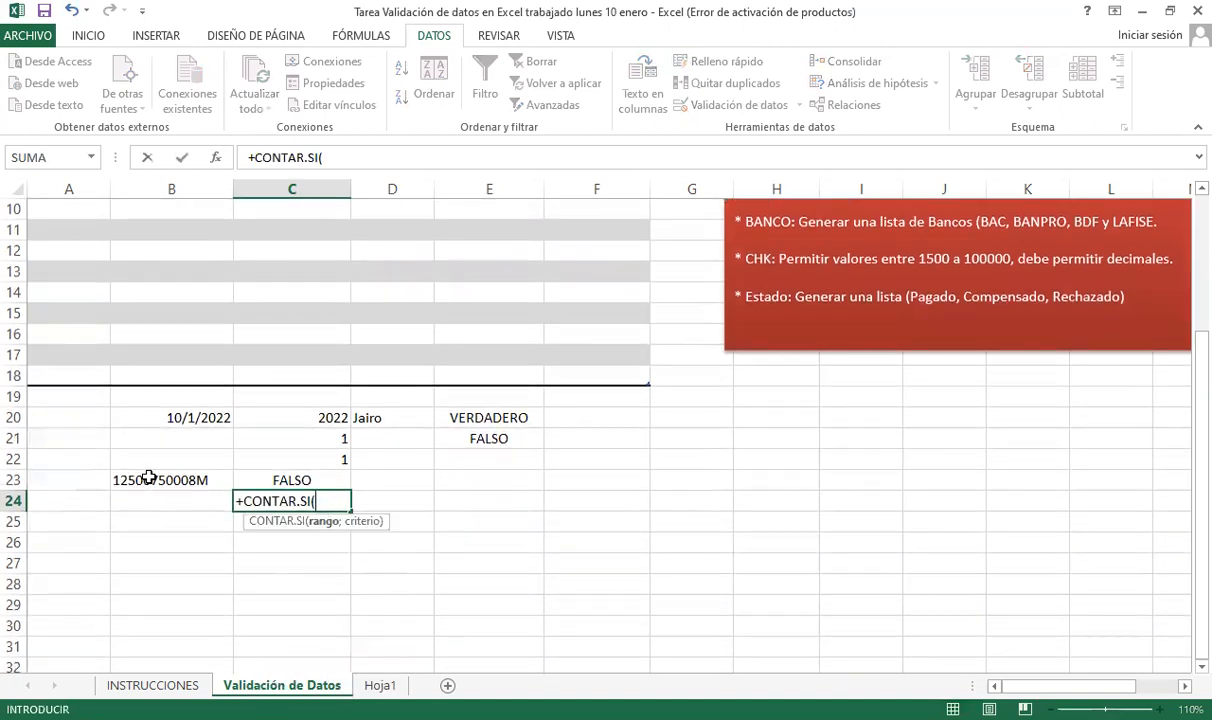
drag(149, 476, 160, 525)
key(F4)
text(;)
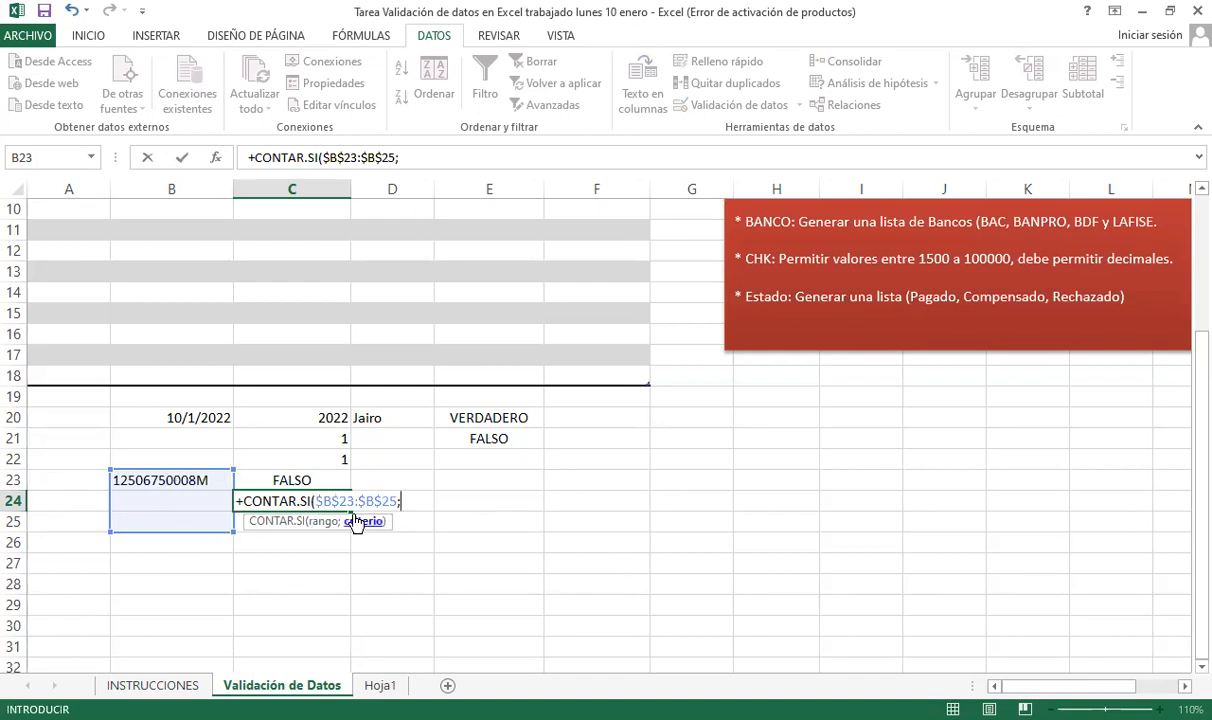
click(187, 480)
text())
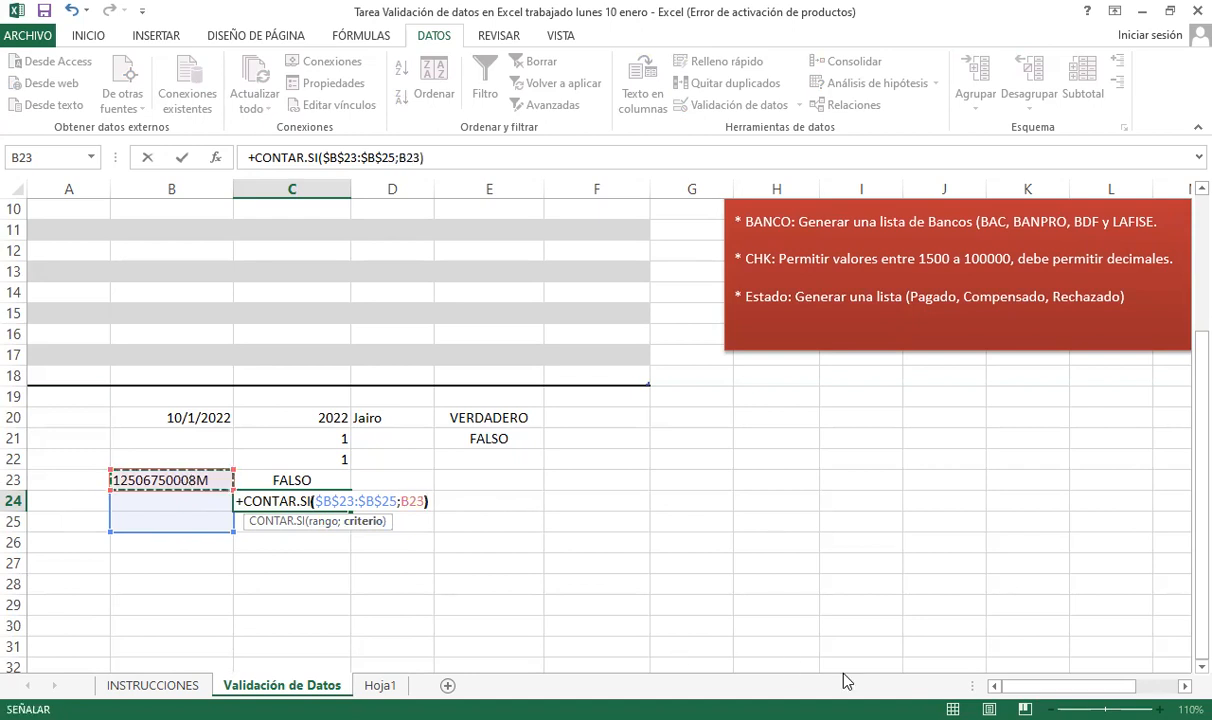
text(=1)
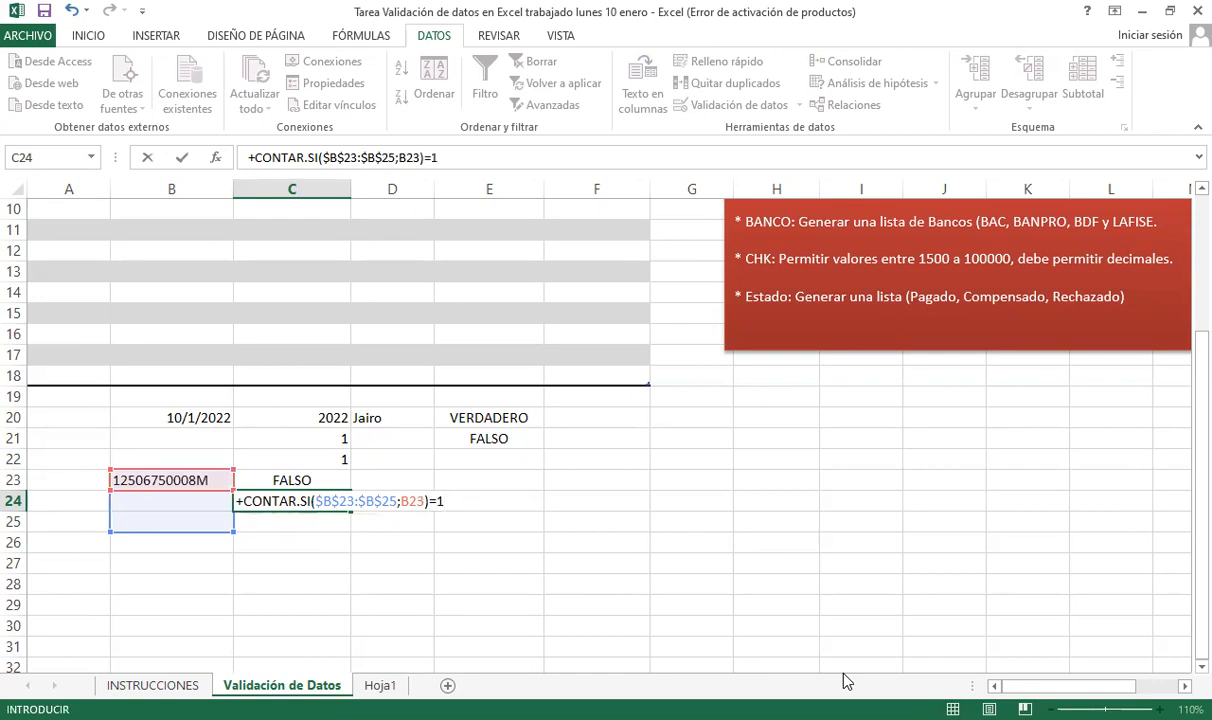
key(Return)
- Review C24's formula arguments without changes, then move to B24
key(Up)
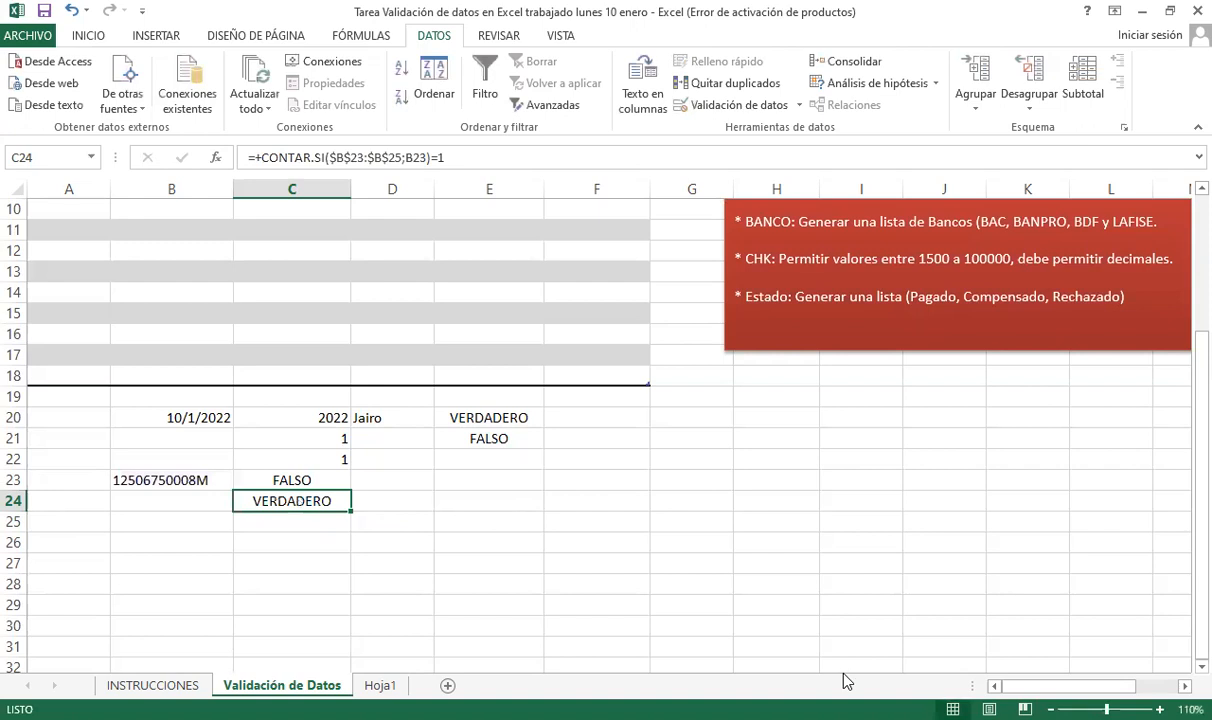
key(F2)
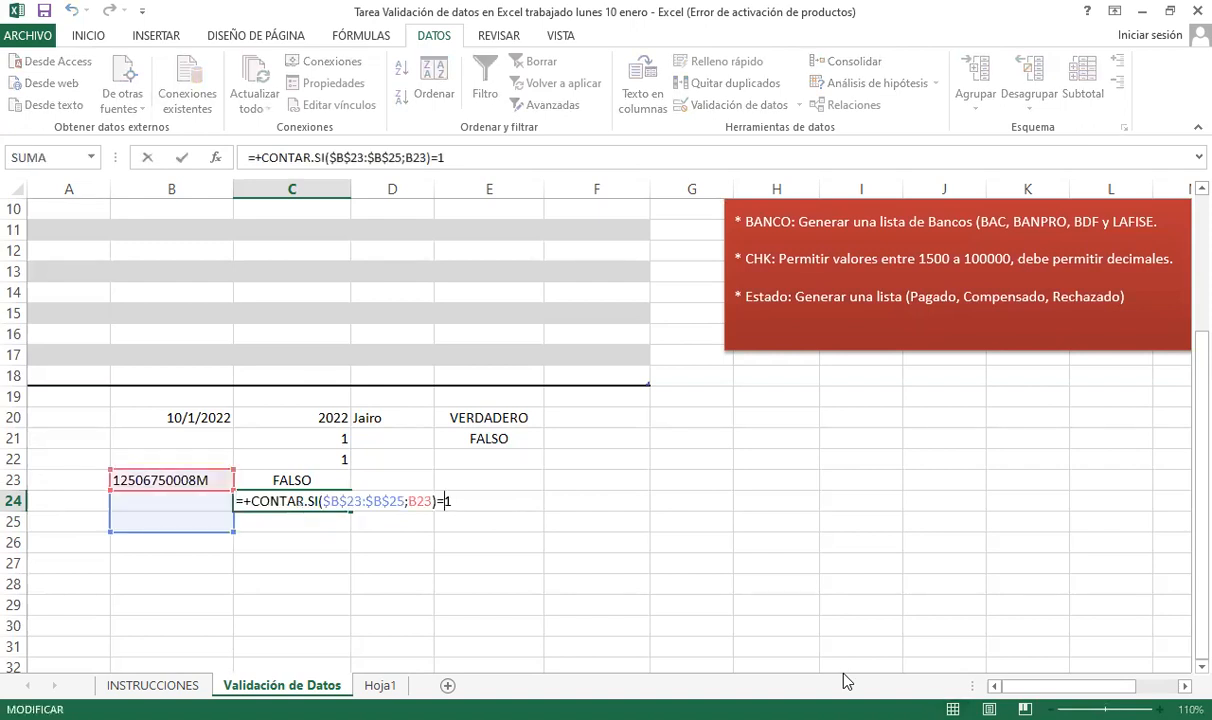
key(Right)
key(Right)
key(Right)
key(Right)
key(Right)
key(Right)
key(Right)
key(Right)
key(Right)
key(Right)
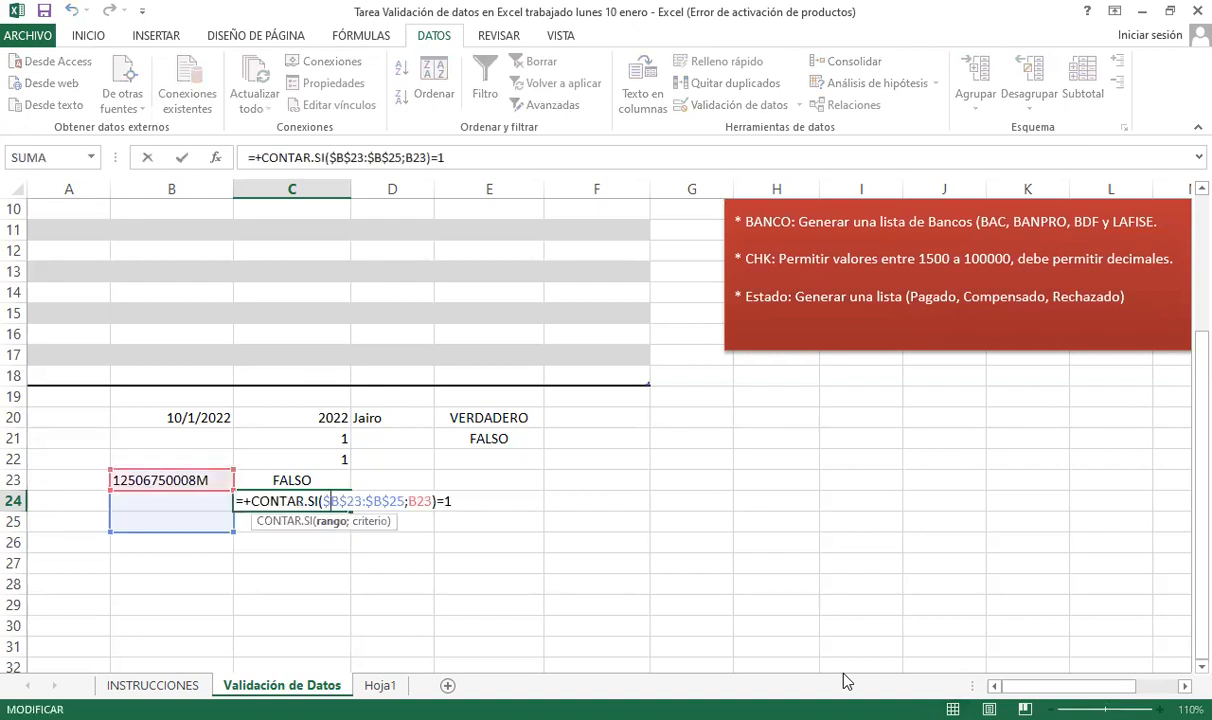
key(Right)
key(Right)
key(Right)
key(Right)
key(Right)
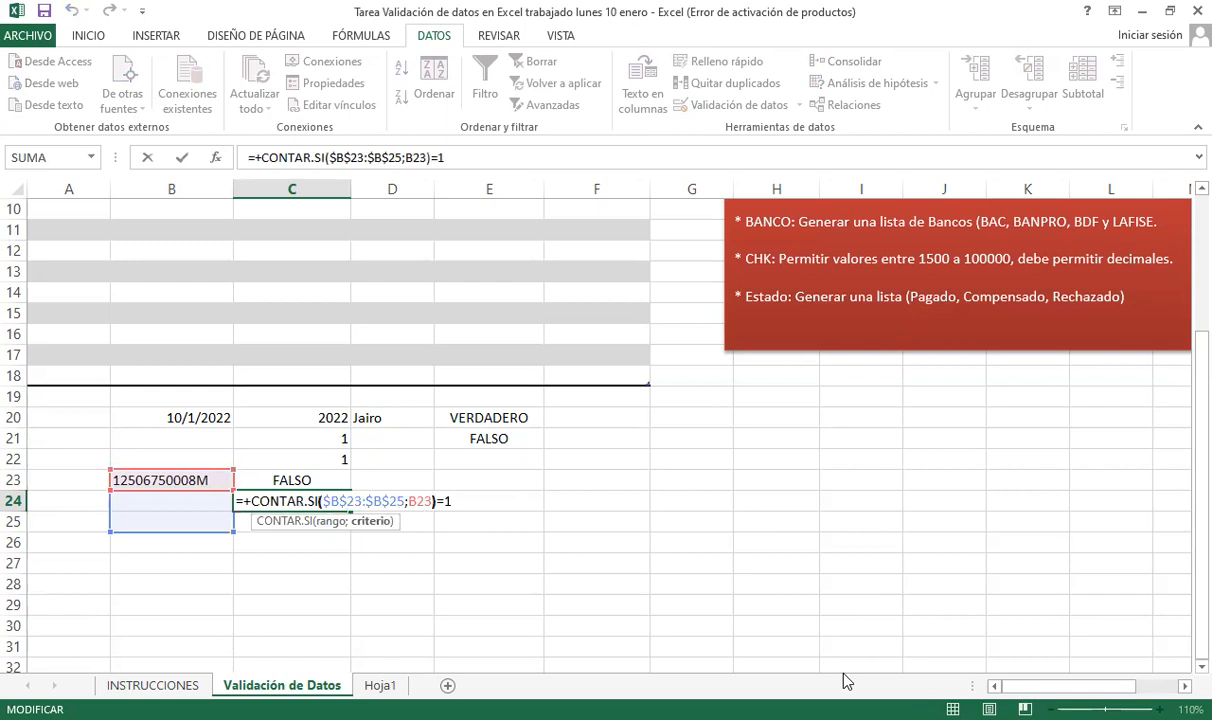
key(Return)
key(Up)
key(Left)
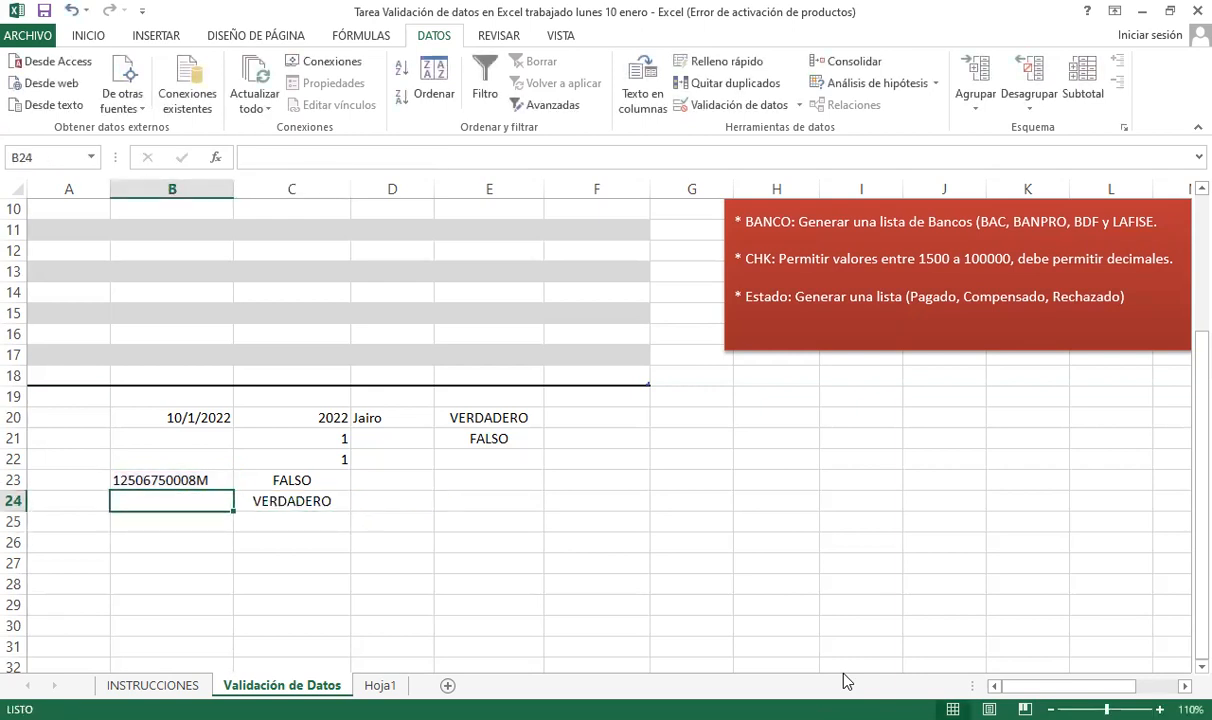
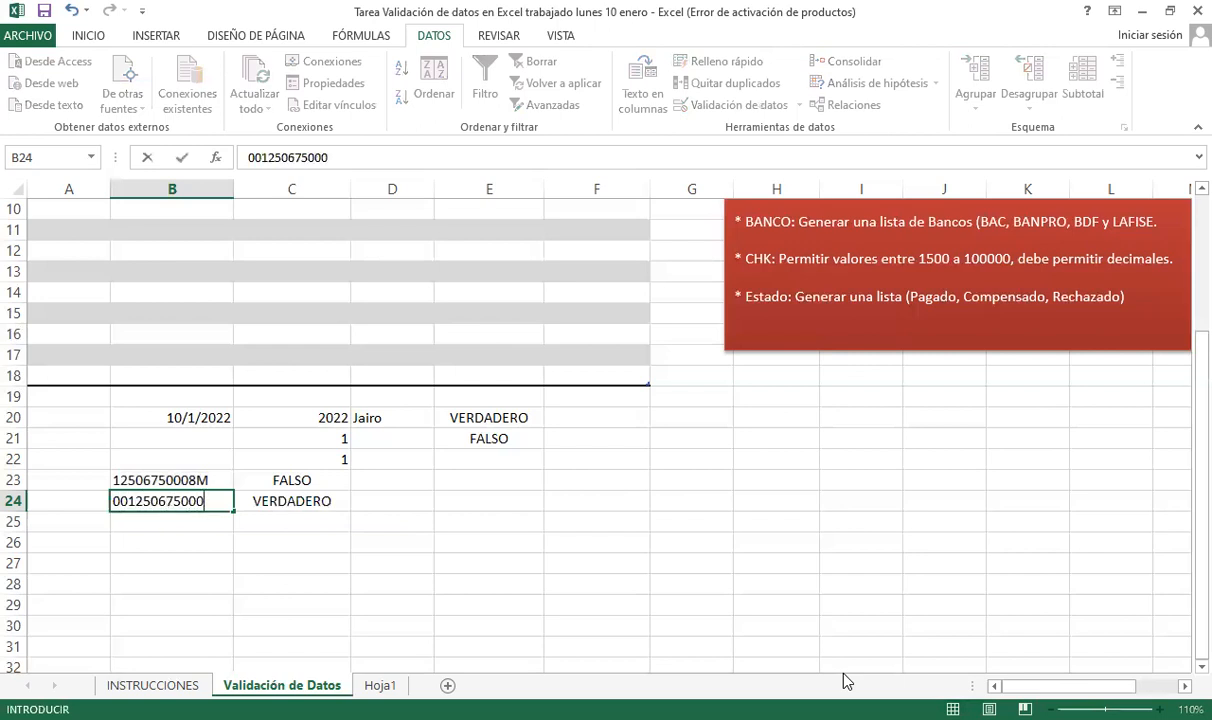
- Enter the same 14-character sample cédula in B24 and B23
key(Return)
key(Up)
key(Up)
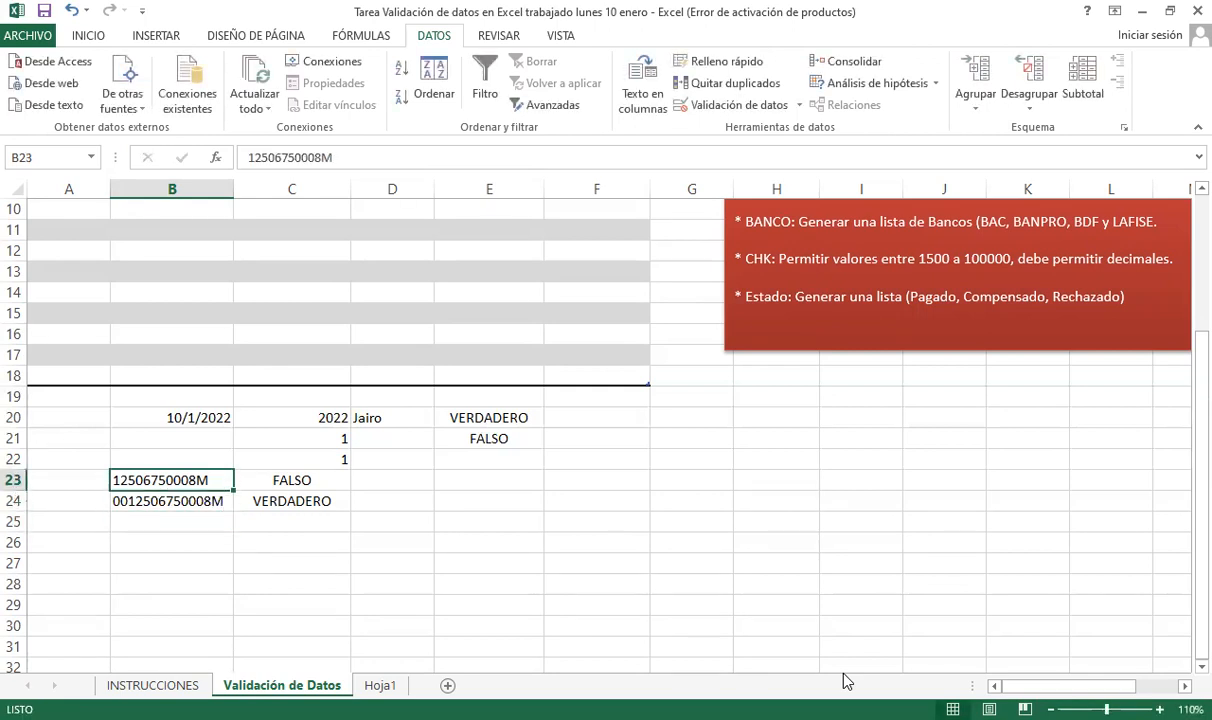
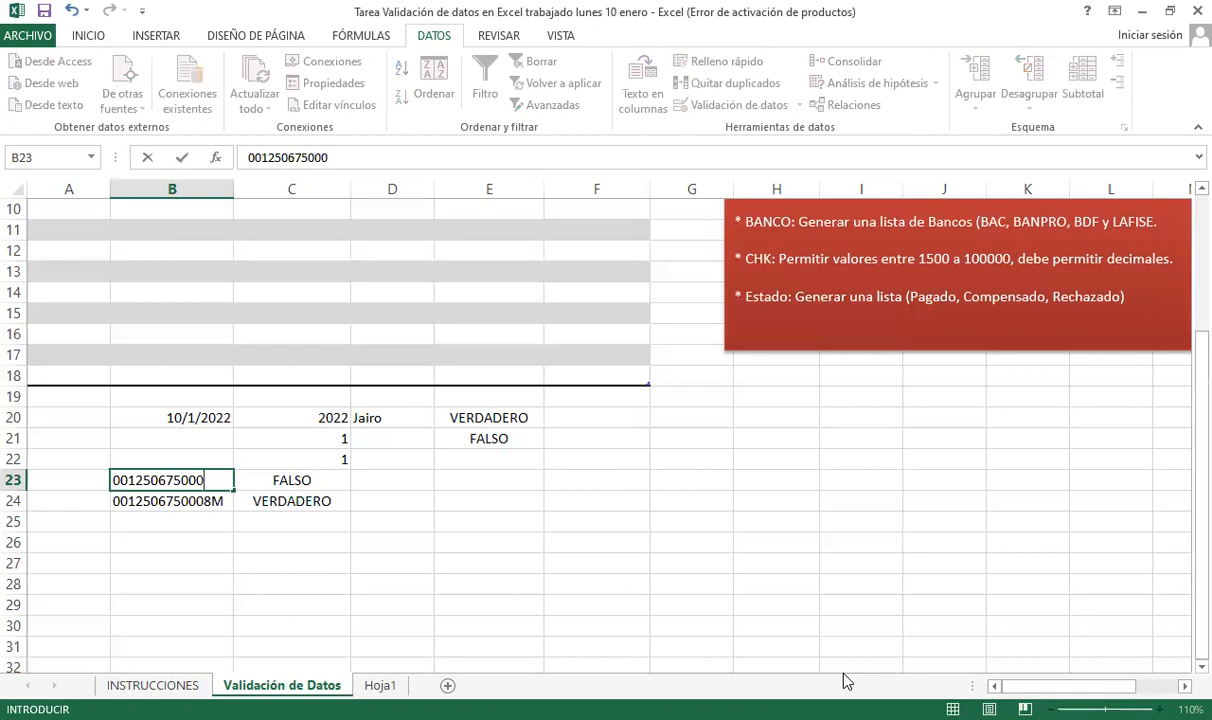
key(Return)
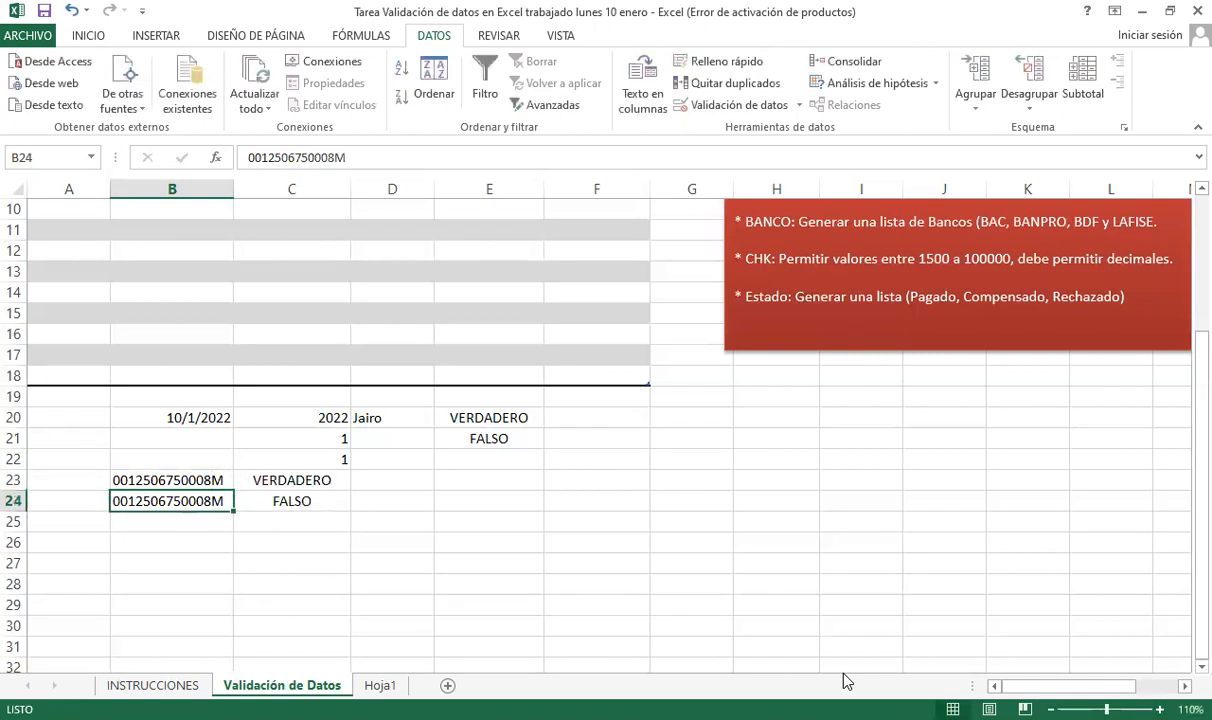
- Move to C24 and reopen its CONTAR.SI formula to recheck uniqueness
key(Up)
key(Down)
key(Right)
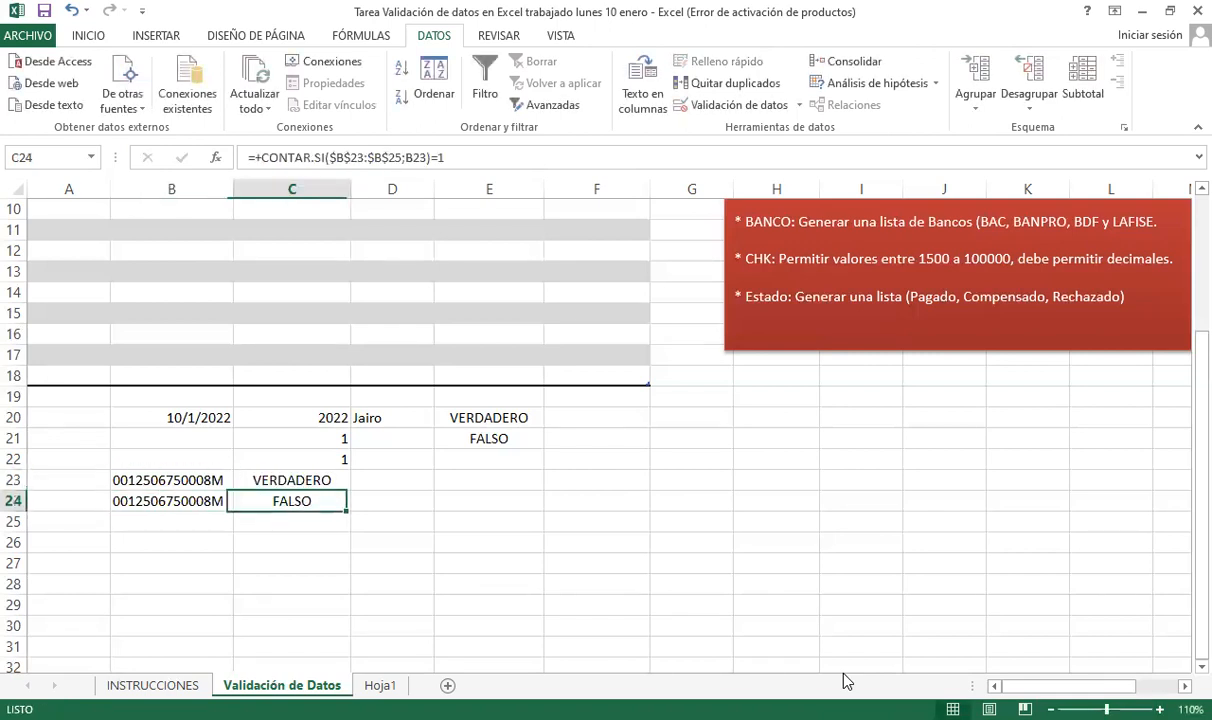
key(F2)
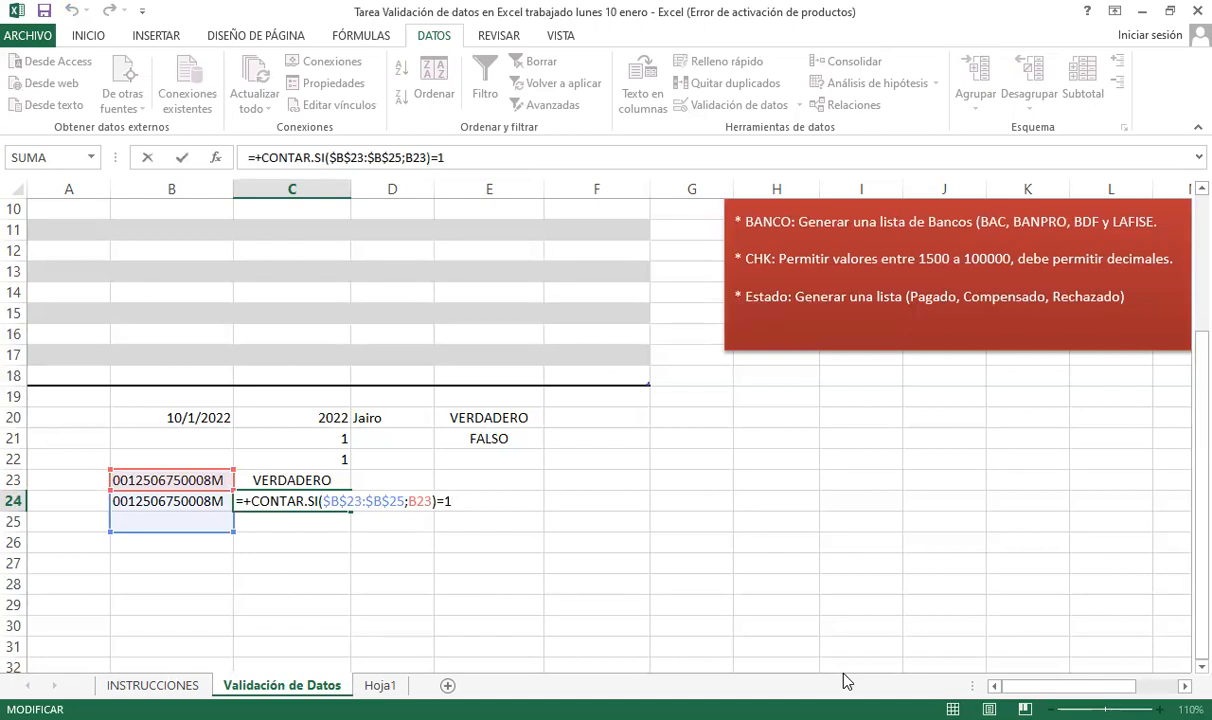
- After C24's uniqueness check shows FALSO, delete the trailing M from the test cédula in B24
key(Return)
key(Up)
key(Right)
key(Up)
key(Down)
key(Left)
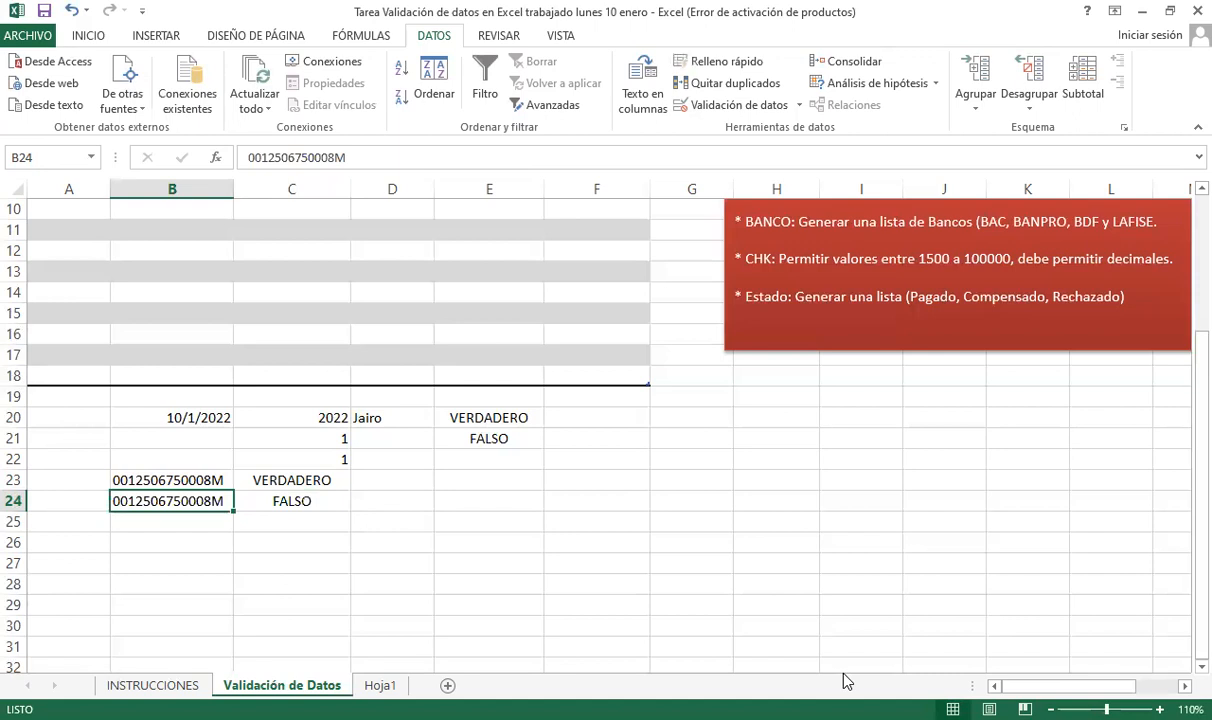
key(F2)
key(BackSpace)
key(Return)
key(Up)
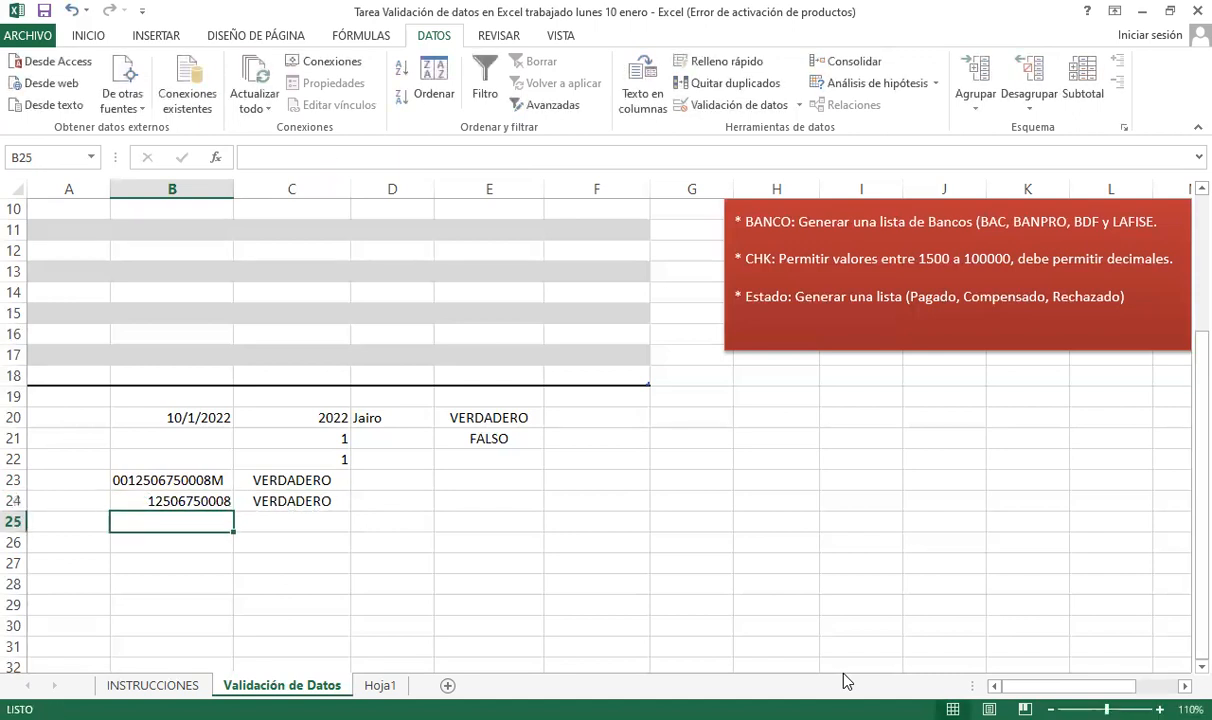
key(Right)
key(Left)
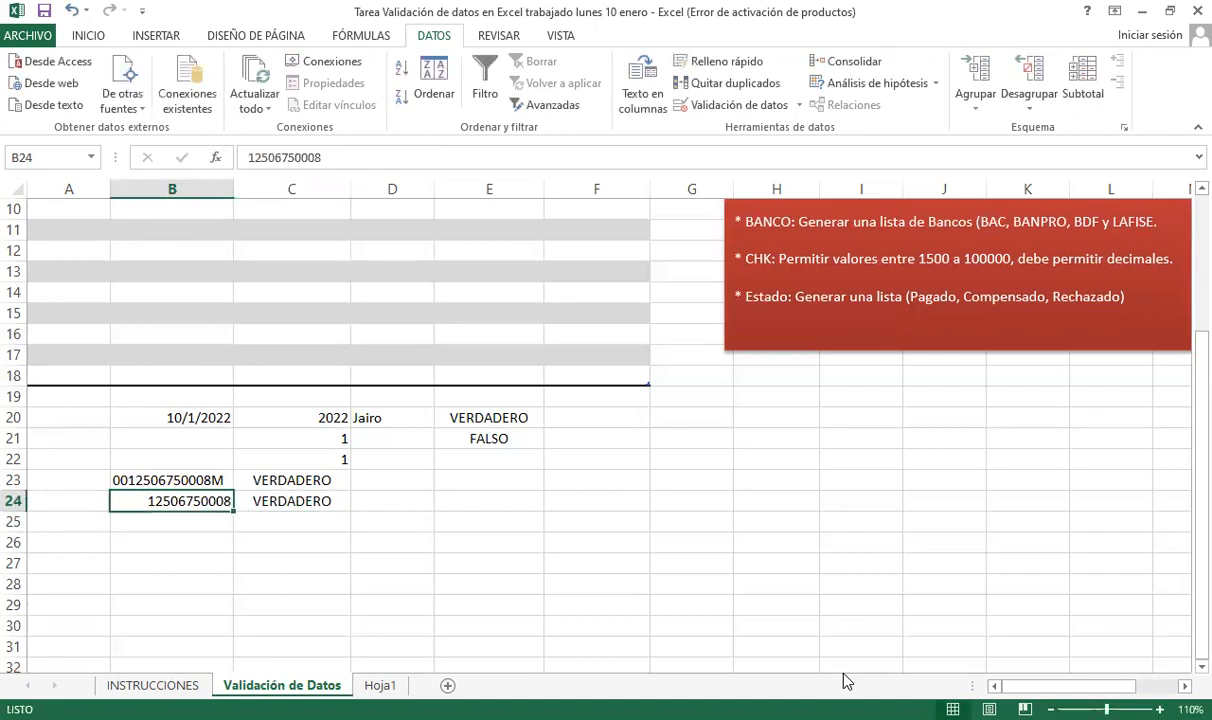
key(Right)
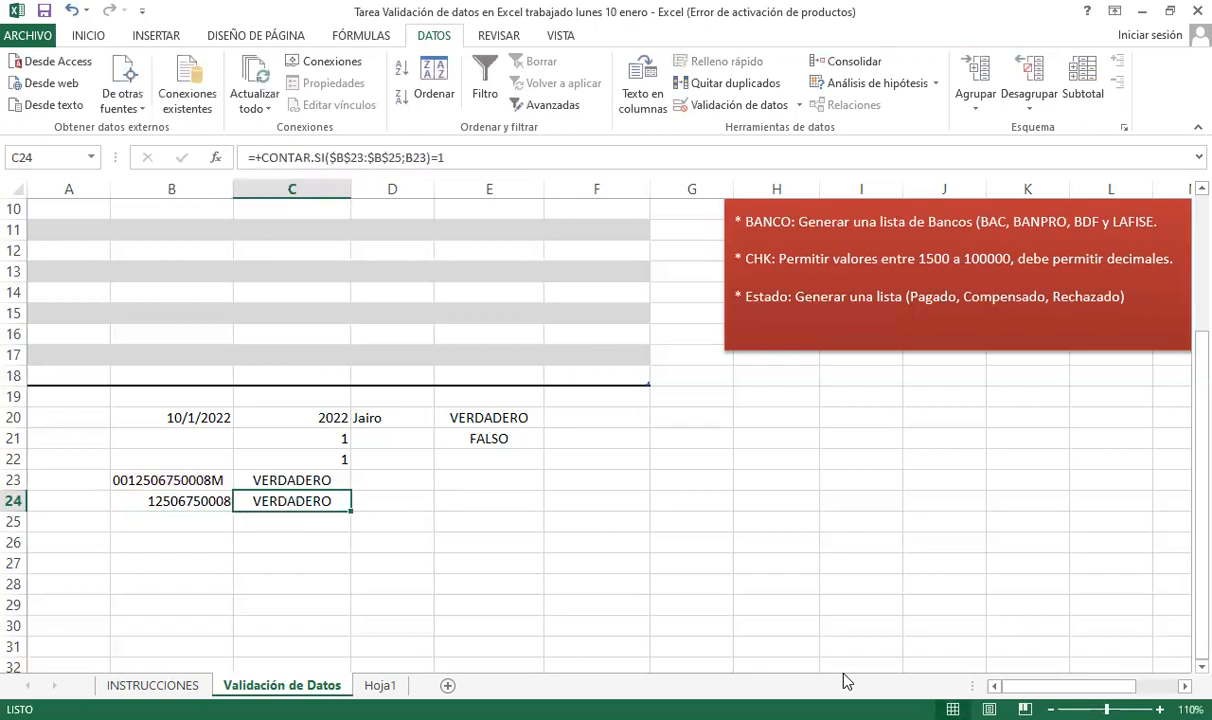
key(Left)
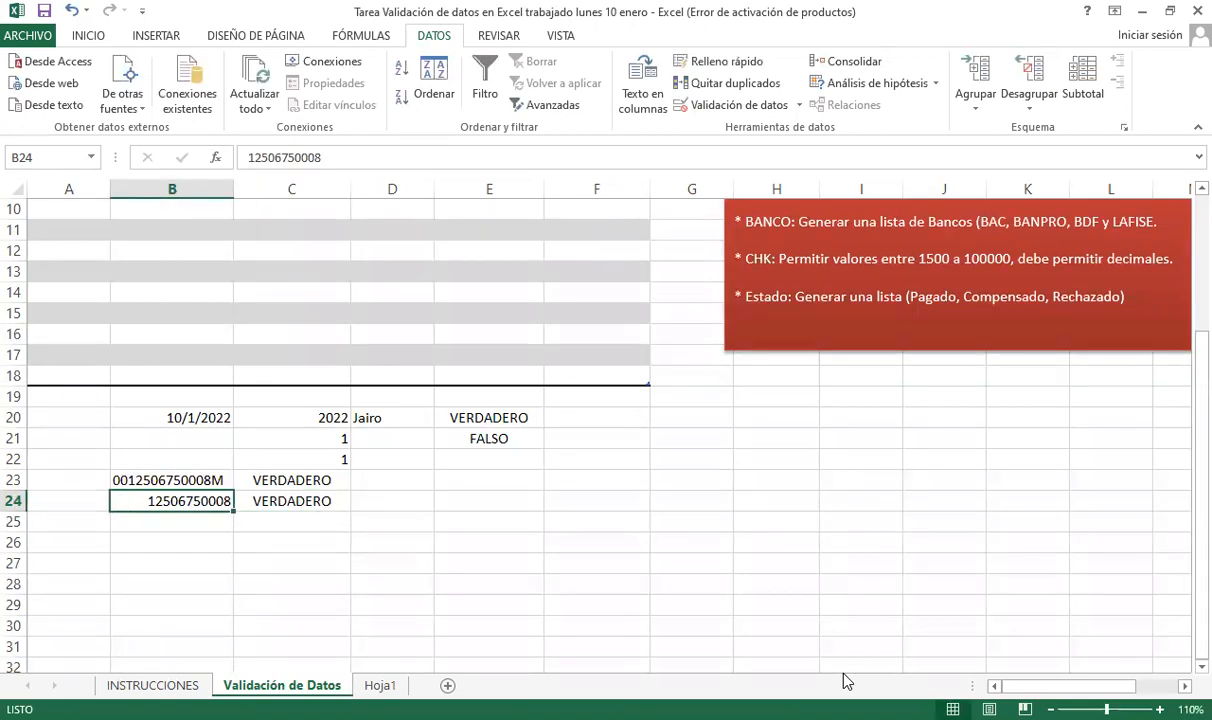
key(Right)
key(Left)
key(F2)
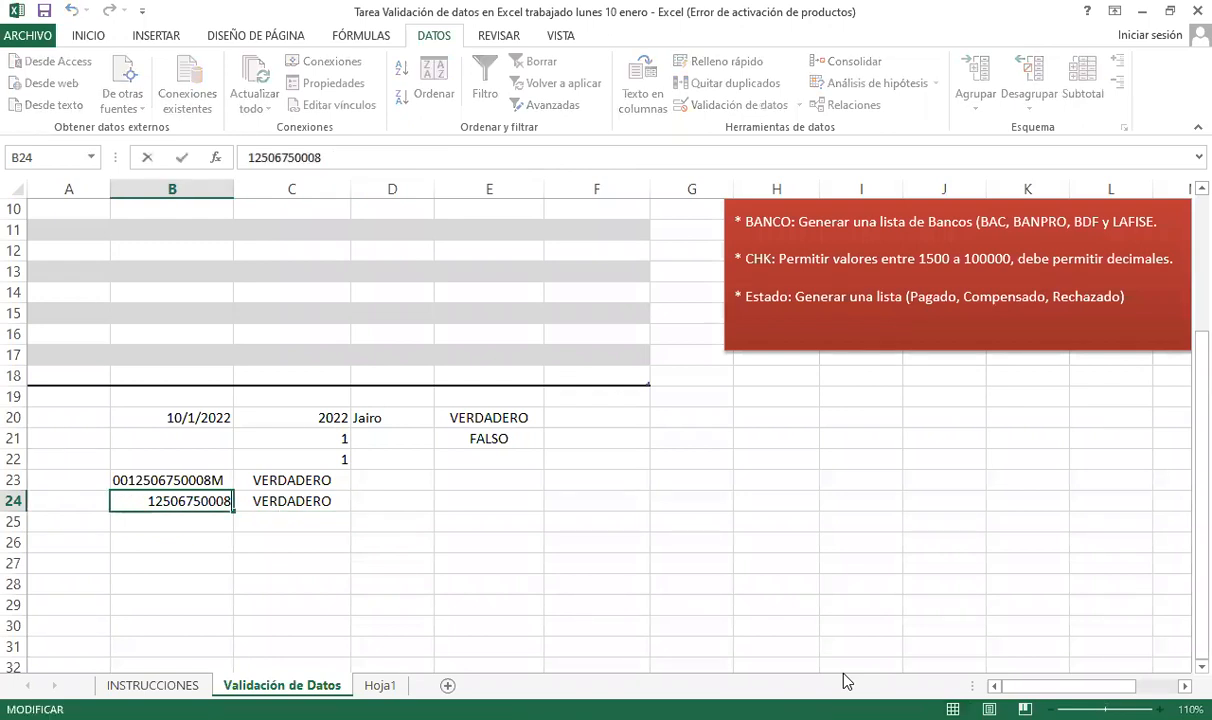
text(Y)
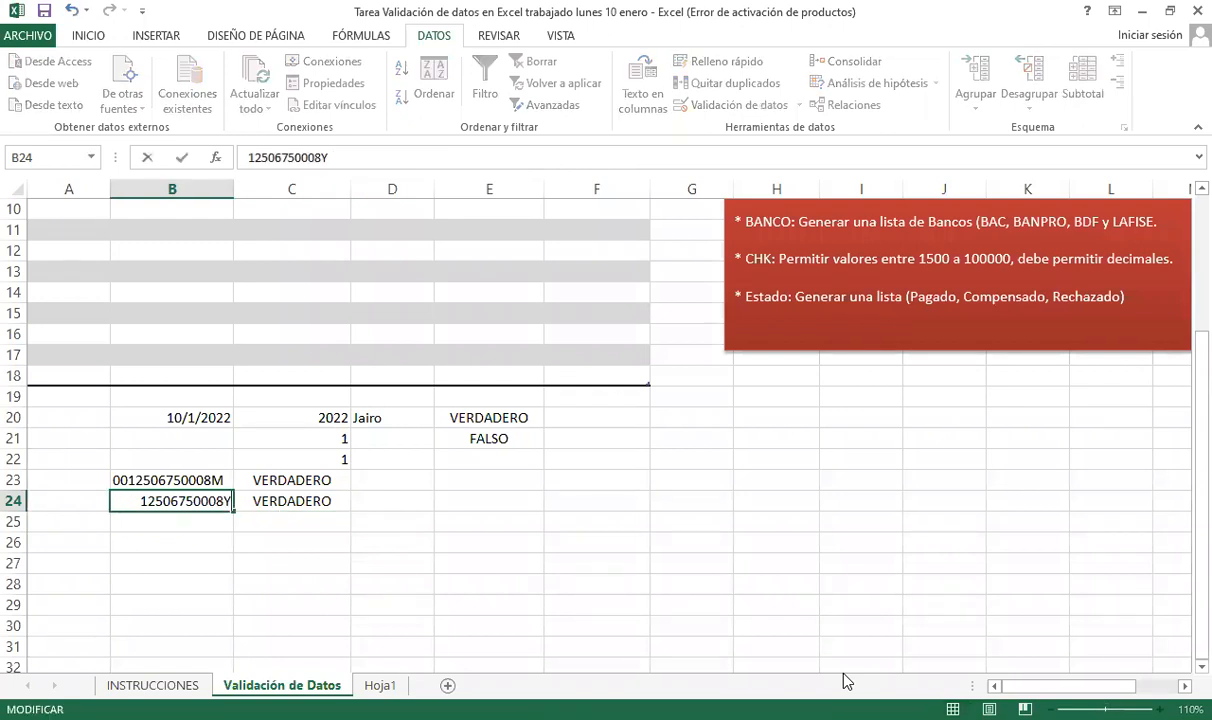
key(Return)
- Inspect the CONTAR.SI uniqueness formula in C24 without changing it
key(Up)
key(Right)
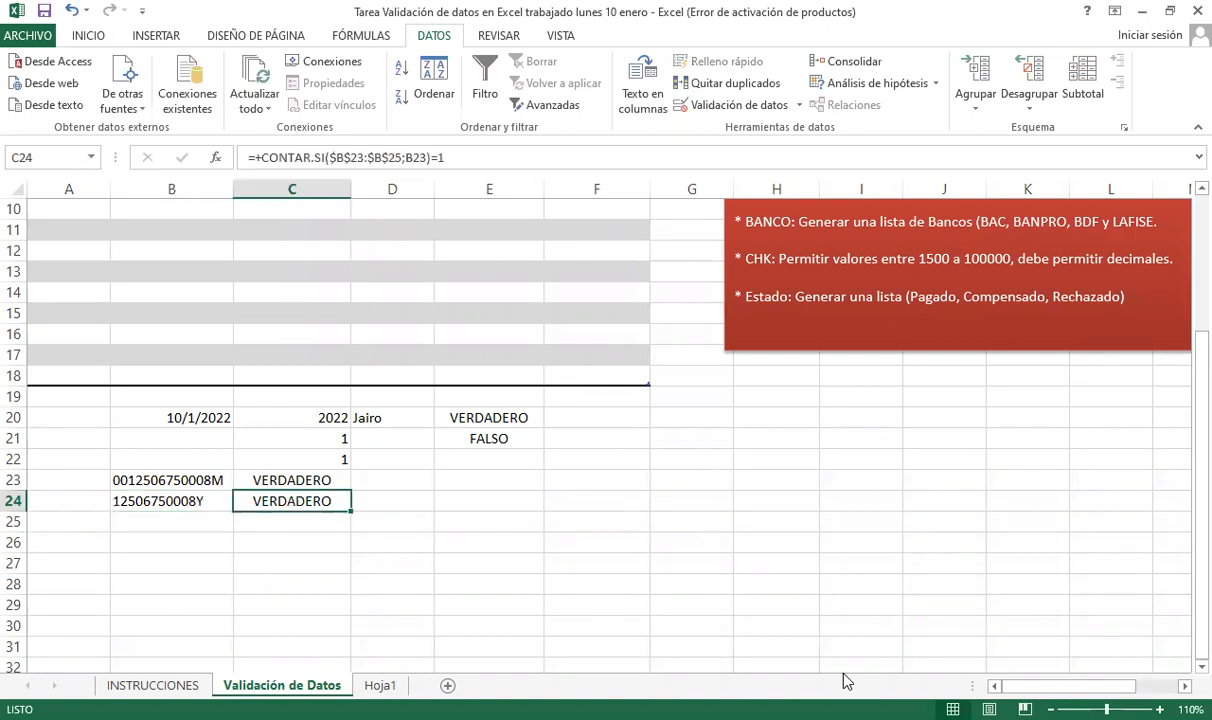
key(F2)
key(Escape)
- Compare the B23 and B24 test cédulas with the C23 length check, both reading VERDADERO
key(Up)
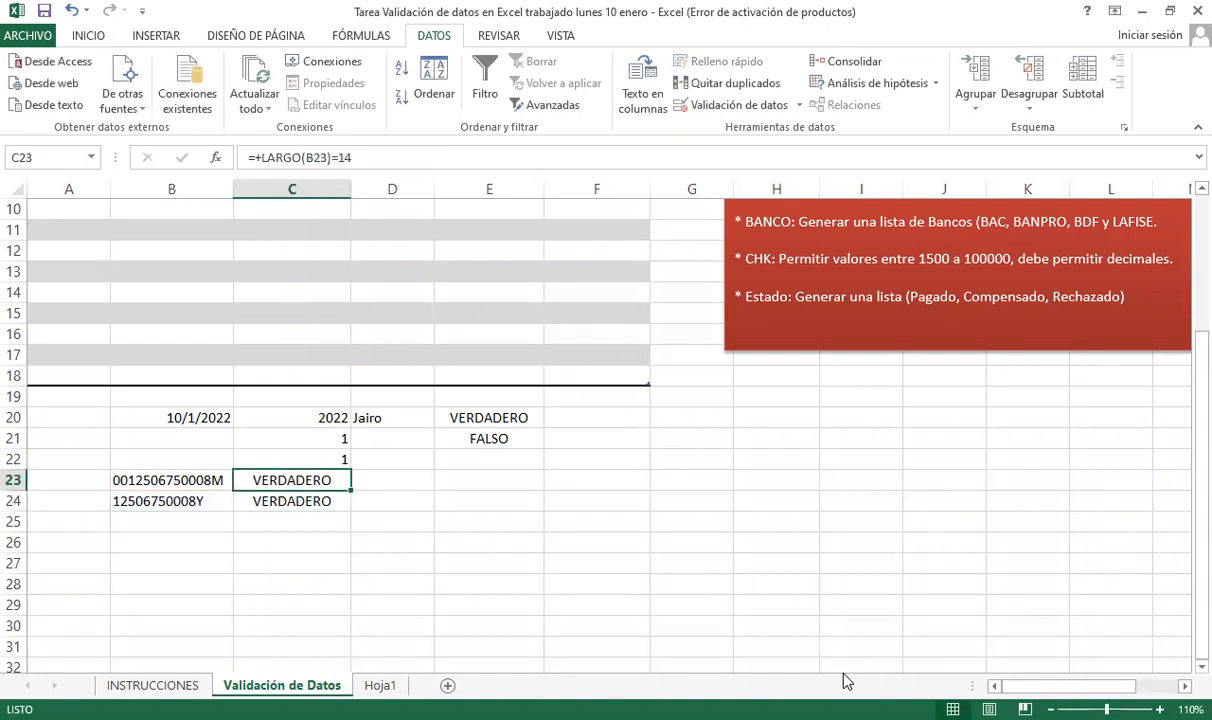
key(Left)
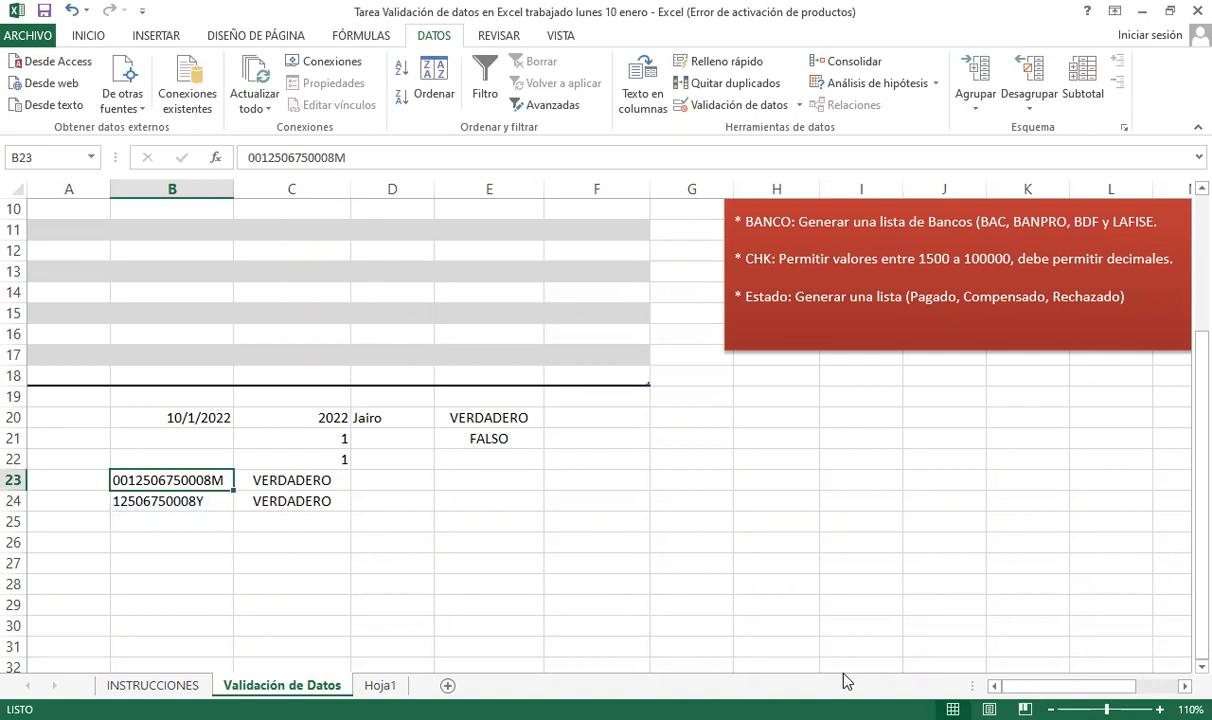
key(Down)
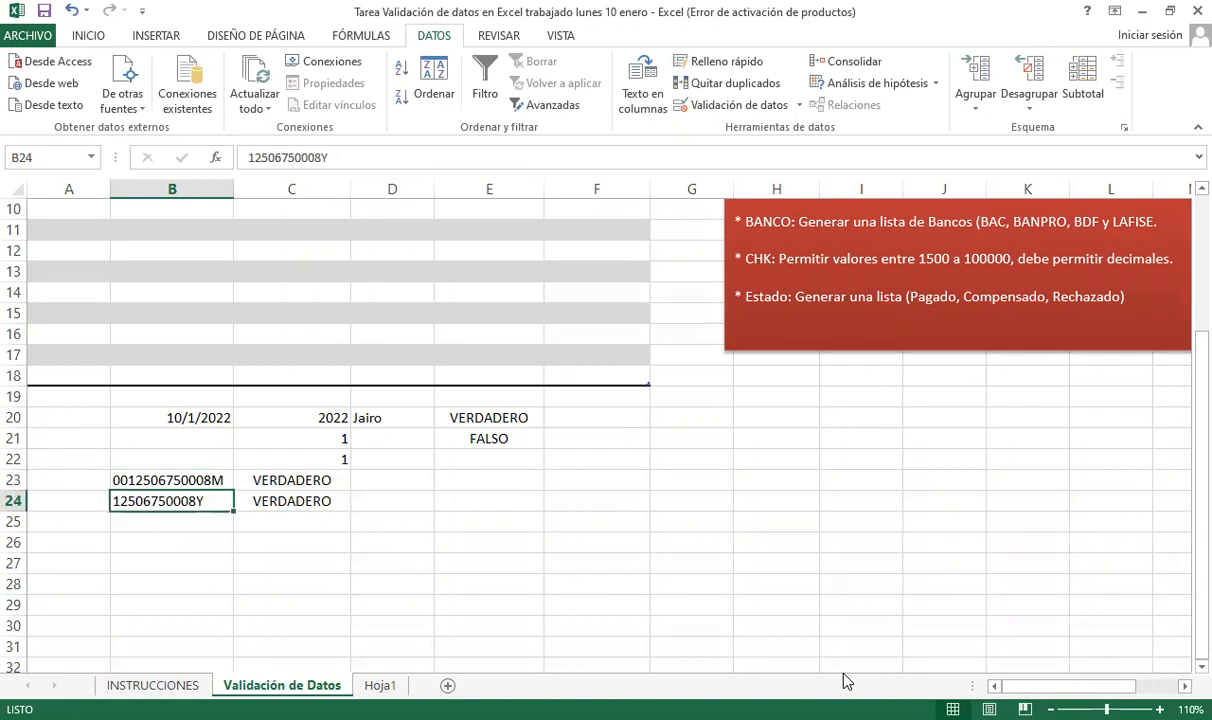
key(Right)
key(Left)
key(Up)
key(Right)
key(Left)
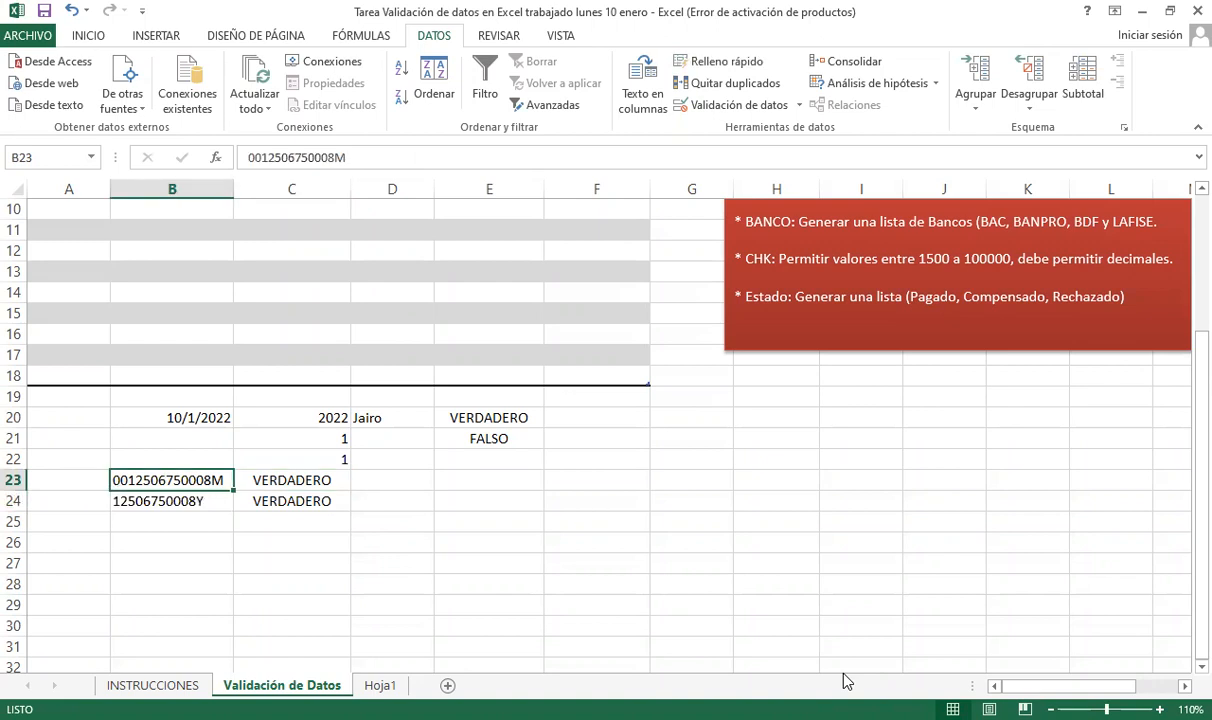
key(Up)
key(Down)
key(Down)
key(Down)
key(Up)
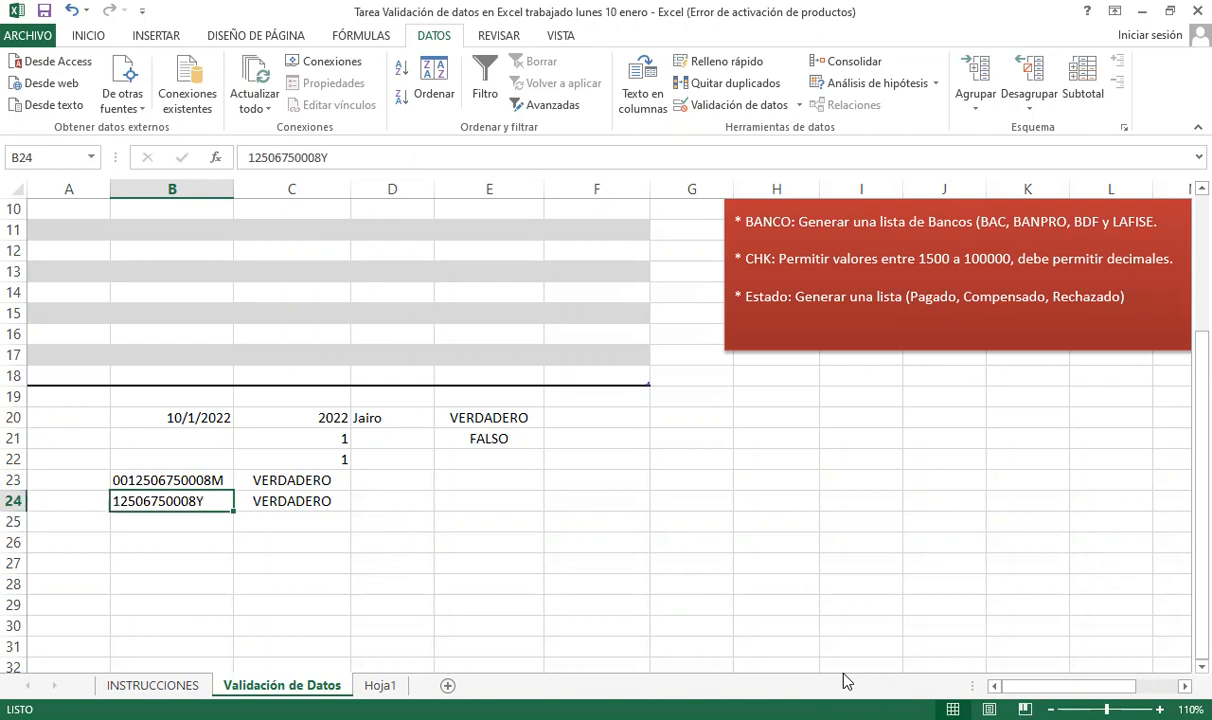
key(Up)
key(Right)
key(Right)
key(Left)
key(Left)
key(Down)
scroll(238, 460, up, 2)
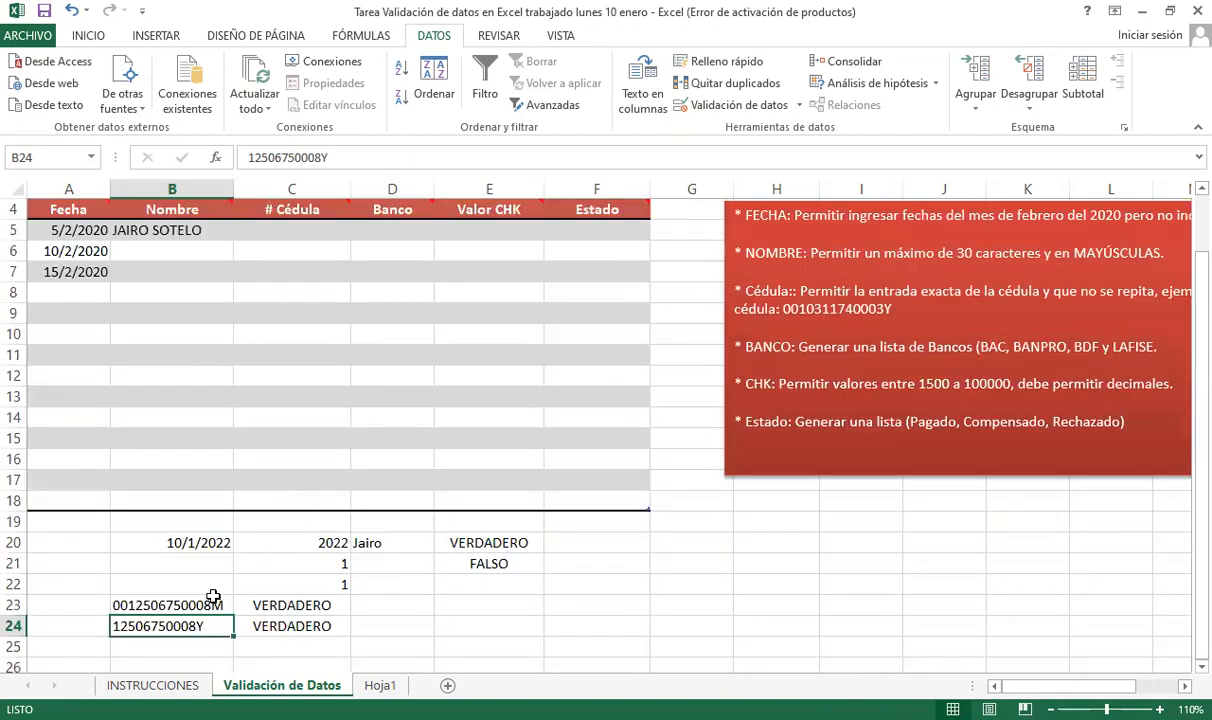
- Select the # Cédula cells C5:C18 and open Validación de datos with Permitir set to Personalizada
click(288, 605)
click(288, 626)
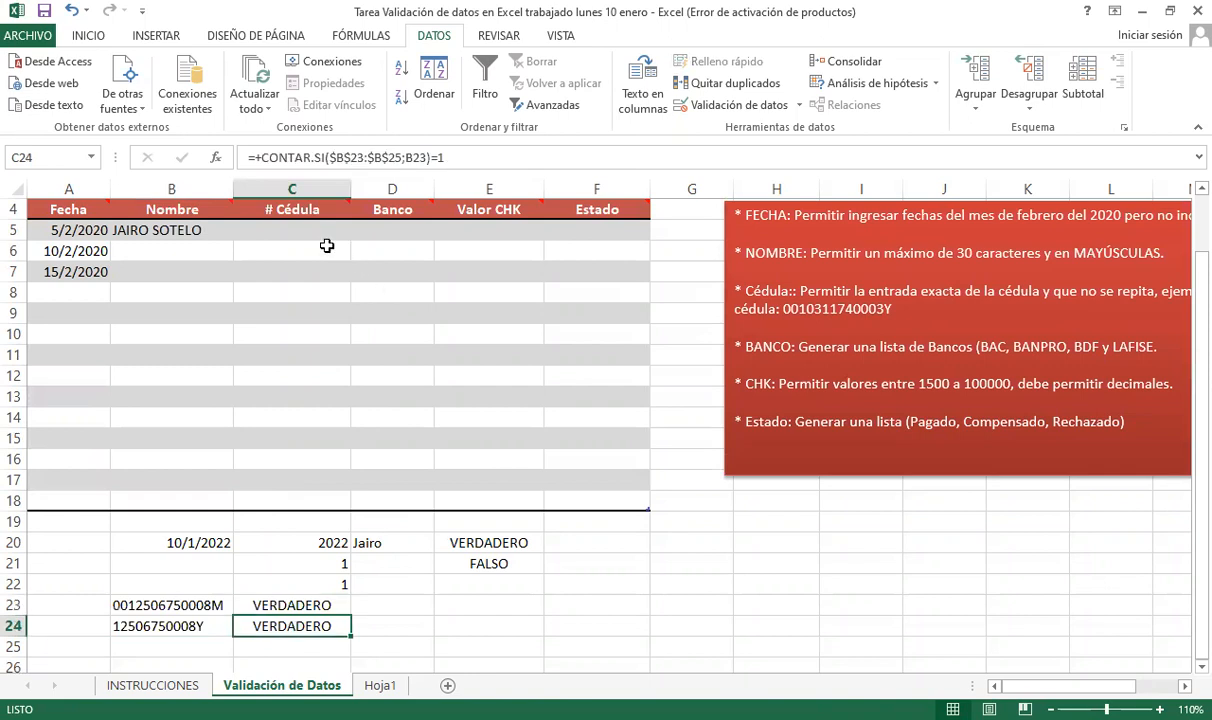
drag(278, 236, 296, 492)
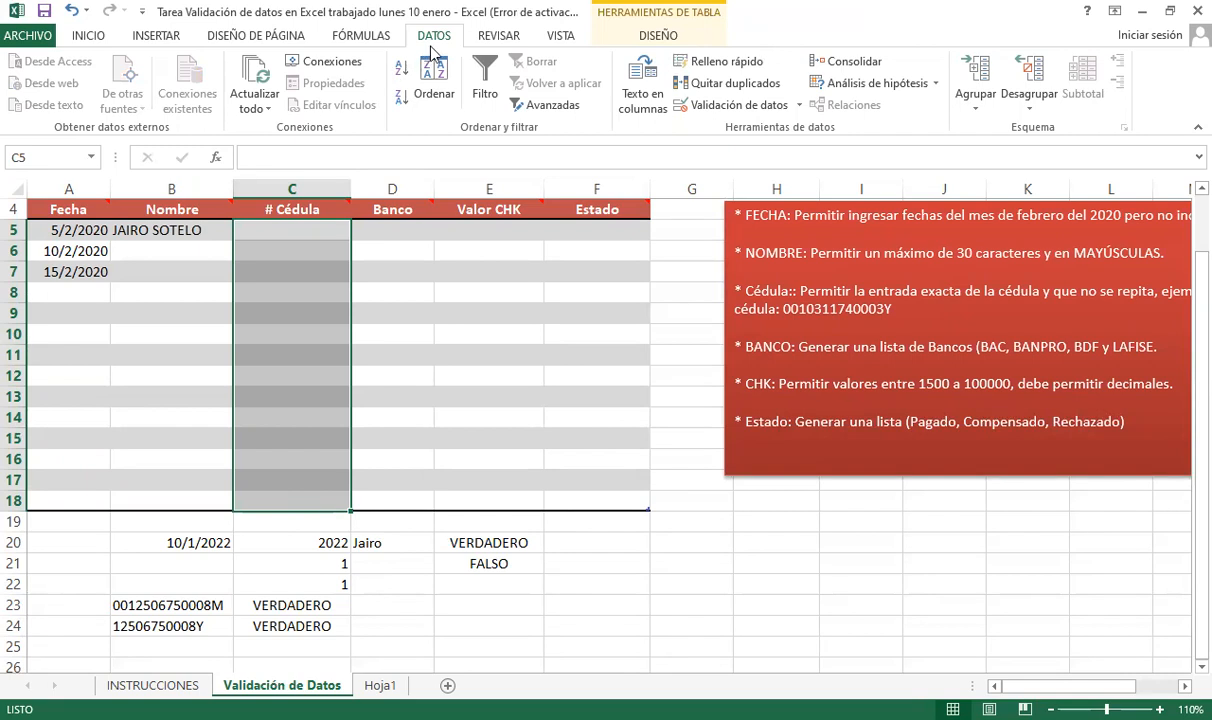
click(731, 108)
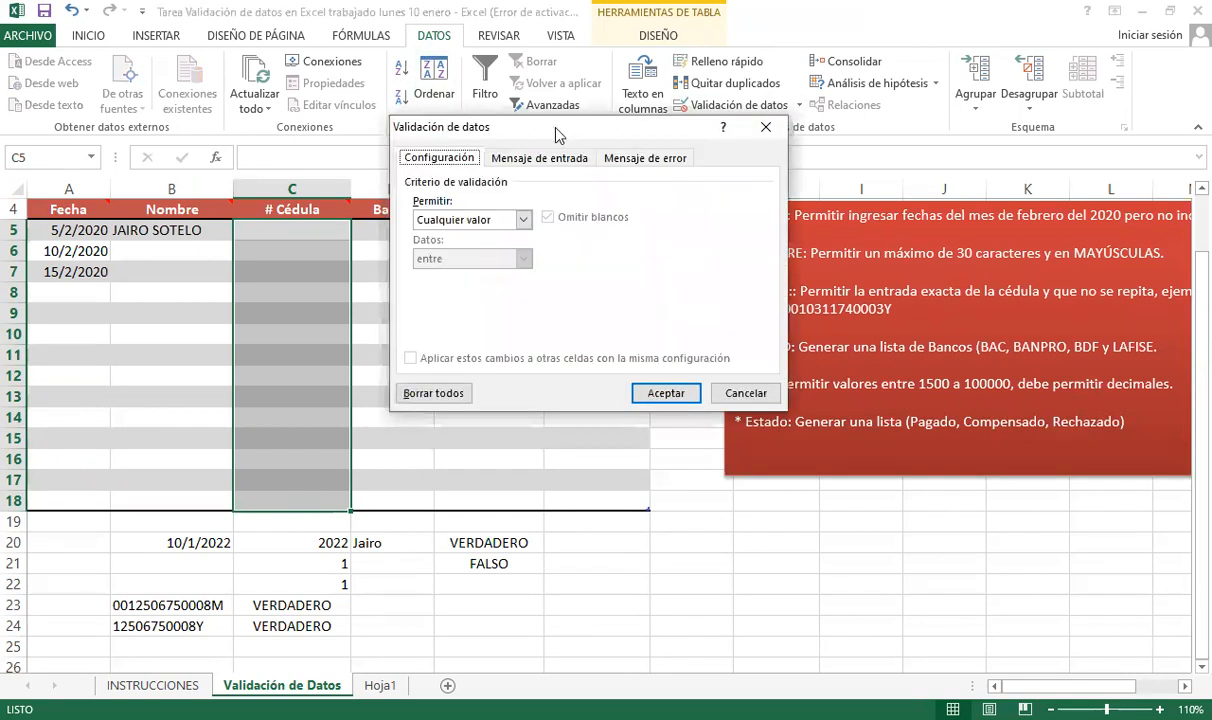
click(465, 222)
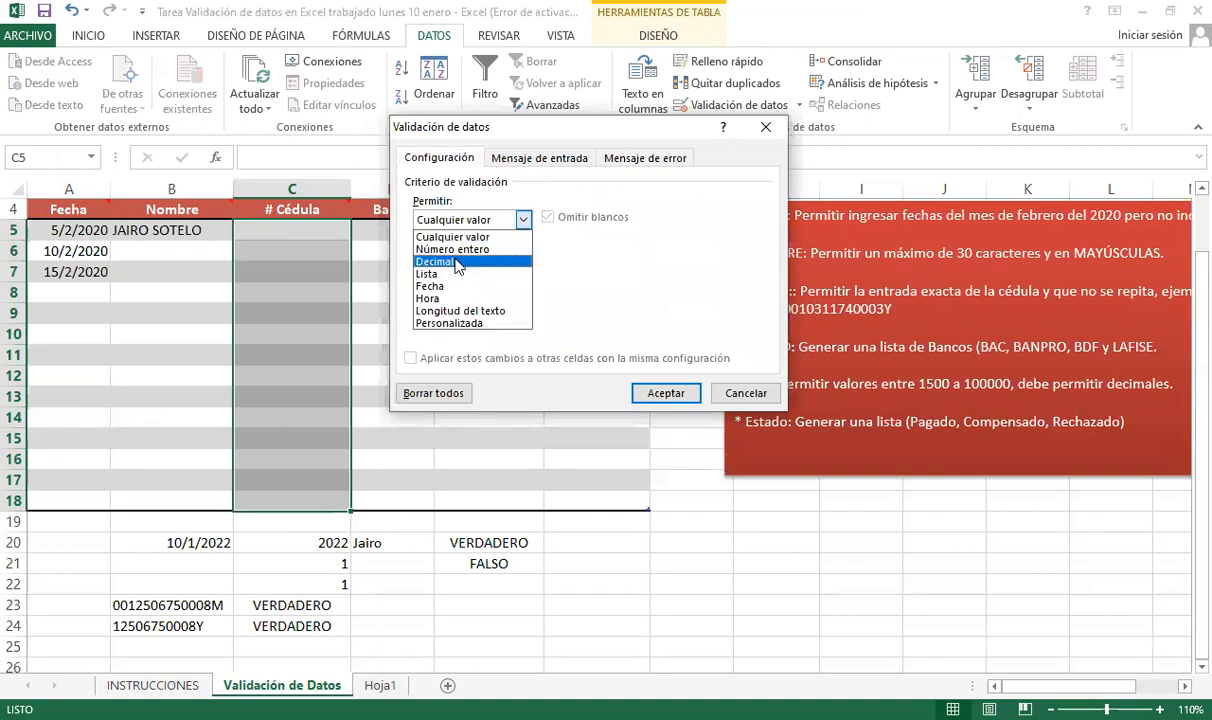
click(452, 324)
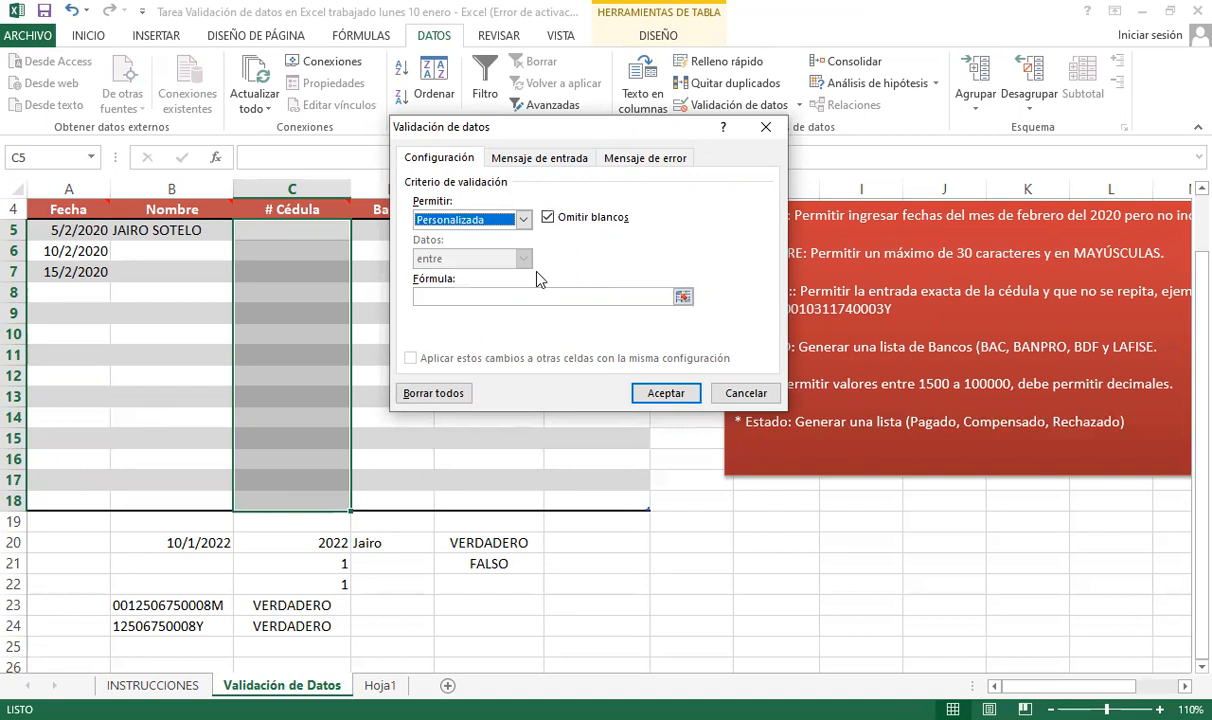
- Start the validation formula =Y(contar.si( with the absolute range $C$5:$C$18
click(522, 296)
text(=)
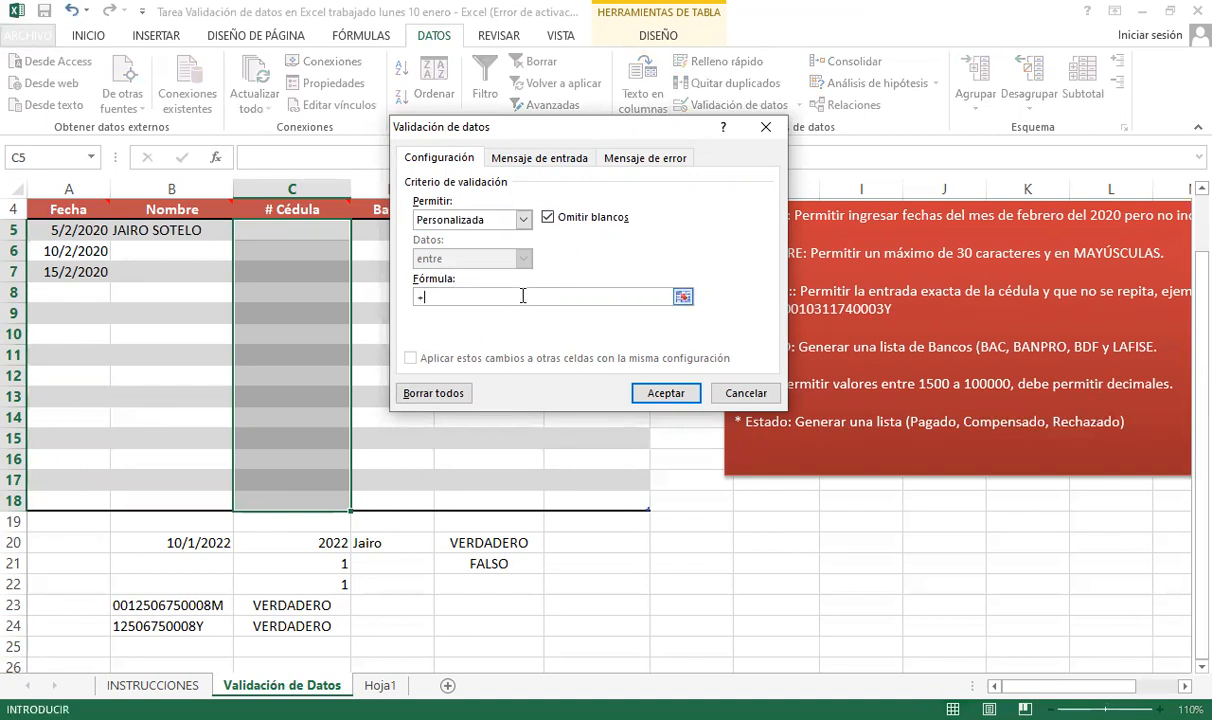
key(BackSpace)
text(=Y(contar.si()
click(280, 234)
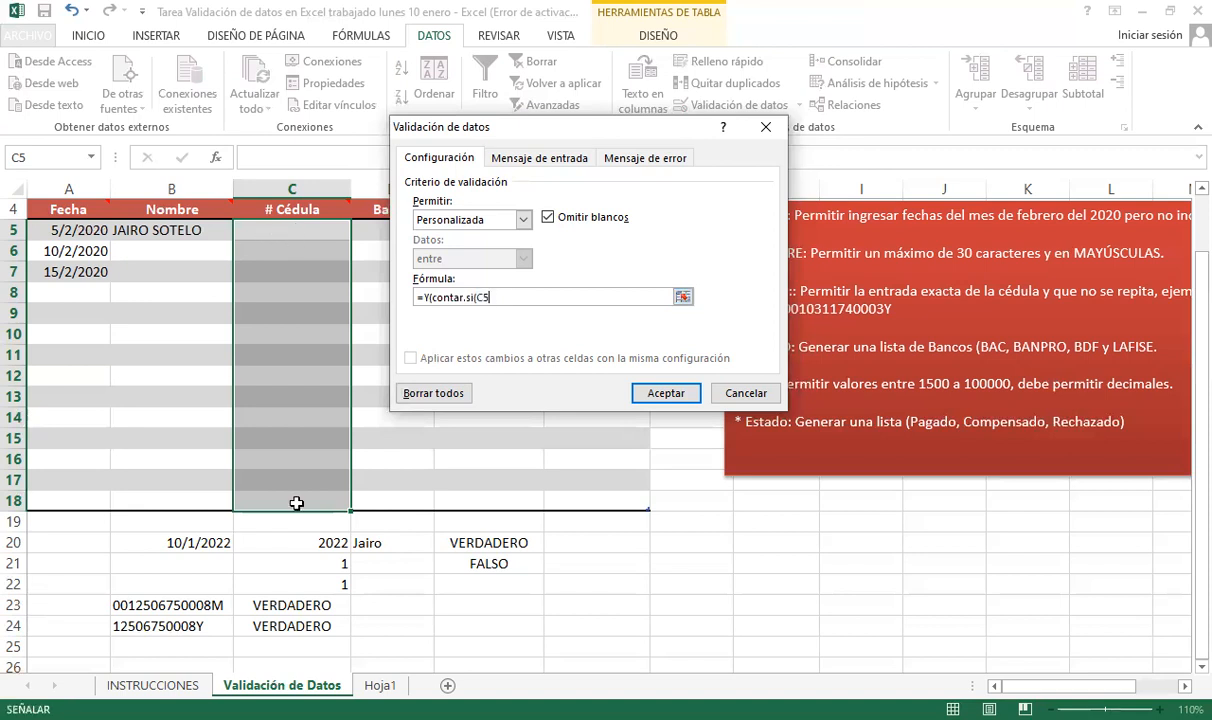
drag(296, 503, 300, 489)
key(F4)
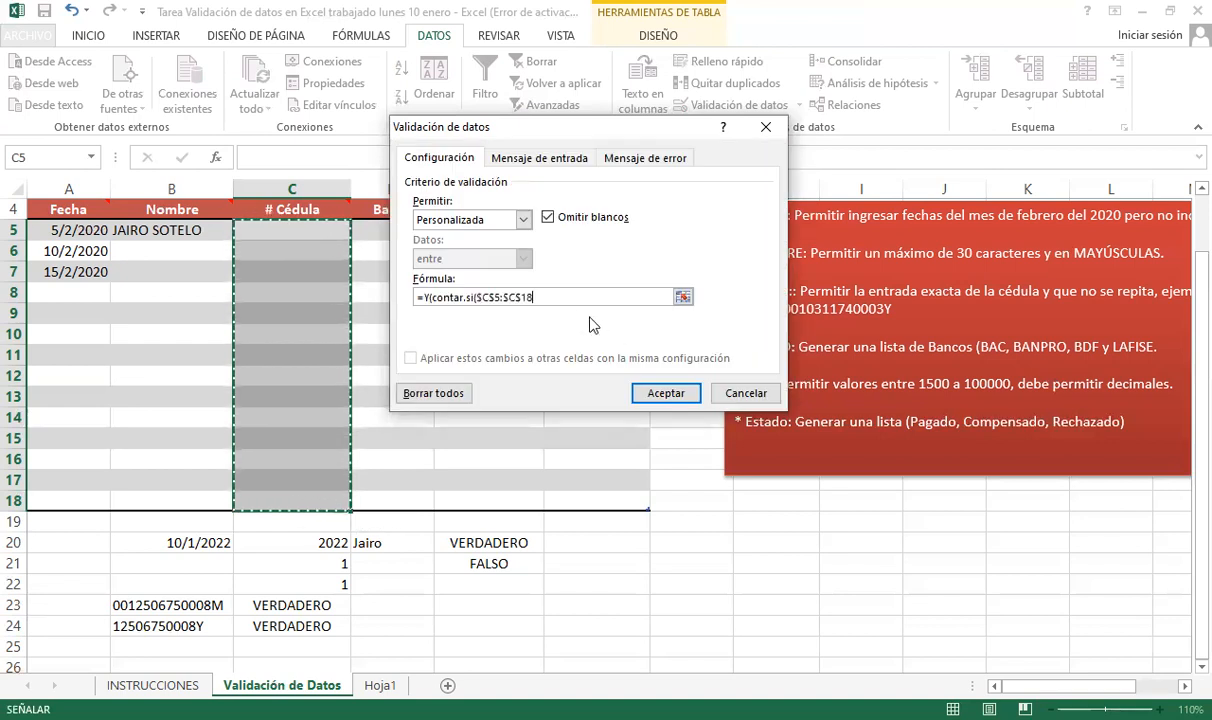
- Complete the uniqueness condition so the formula reads =Y(contar.si($C$5:$C$18;C5)=1;
click(555, 299)
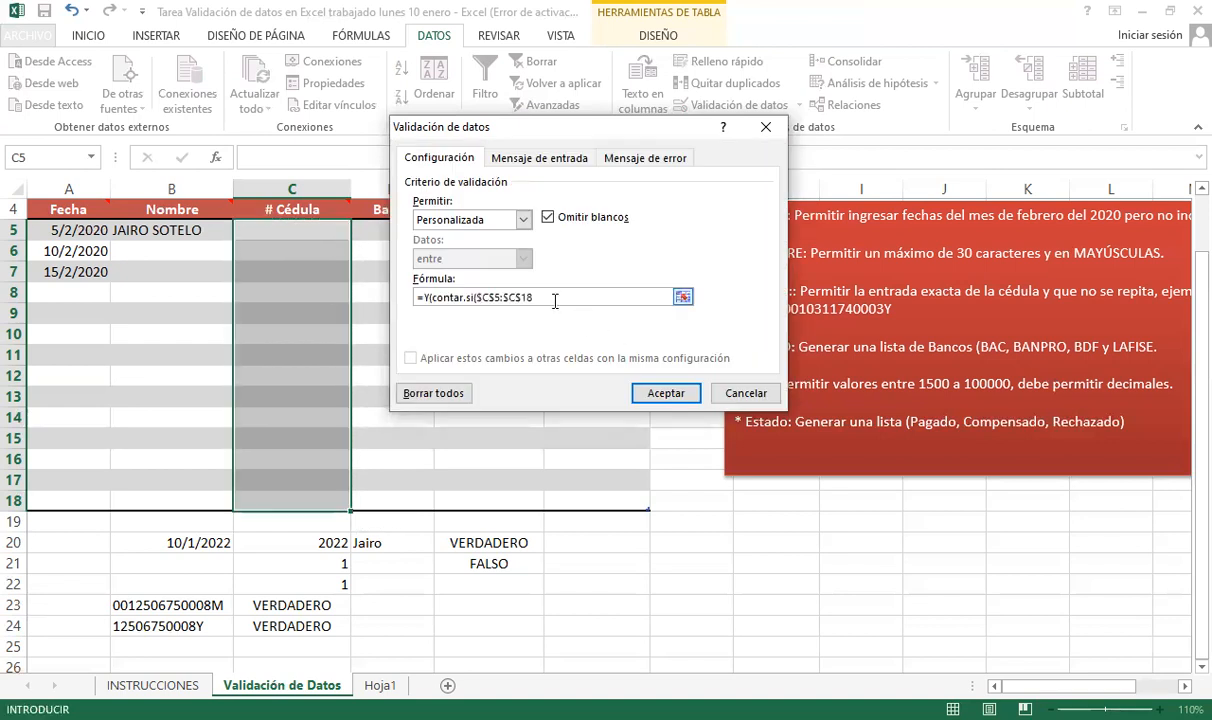
text(;)
click(258, 222)
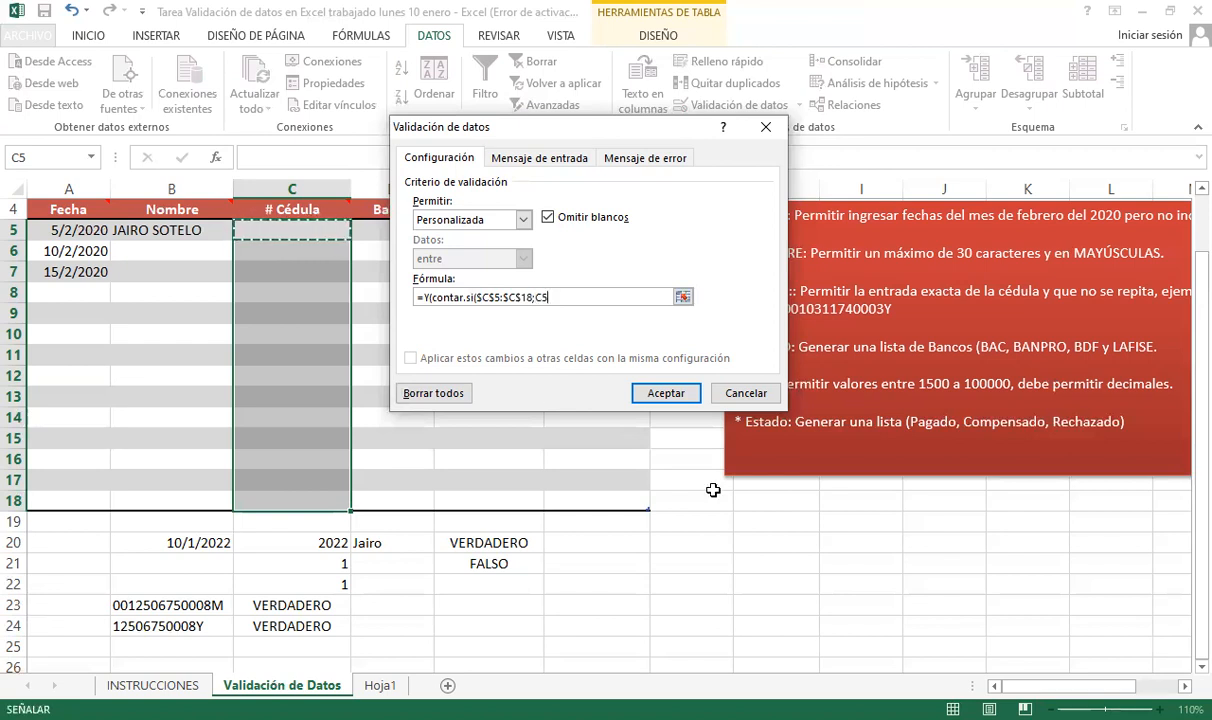
text())
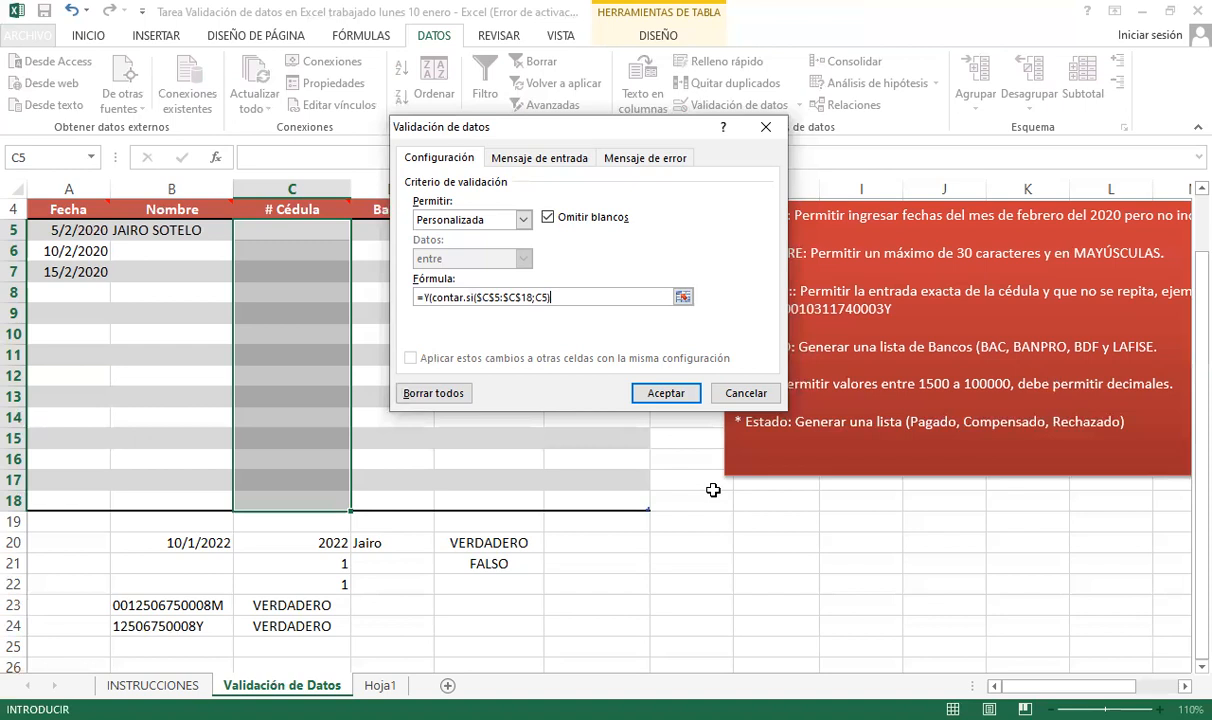
text(=1;)
scroll(713, 490, down, 2)
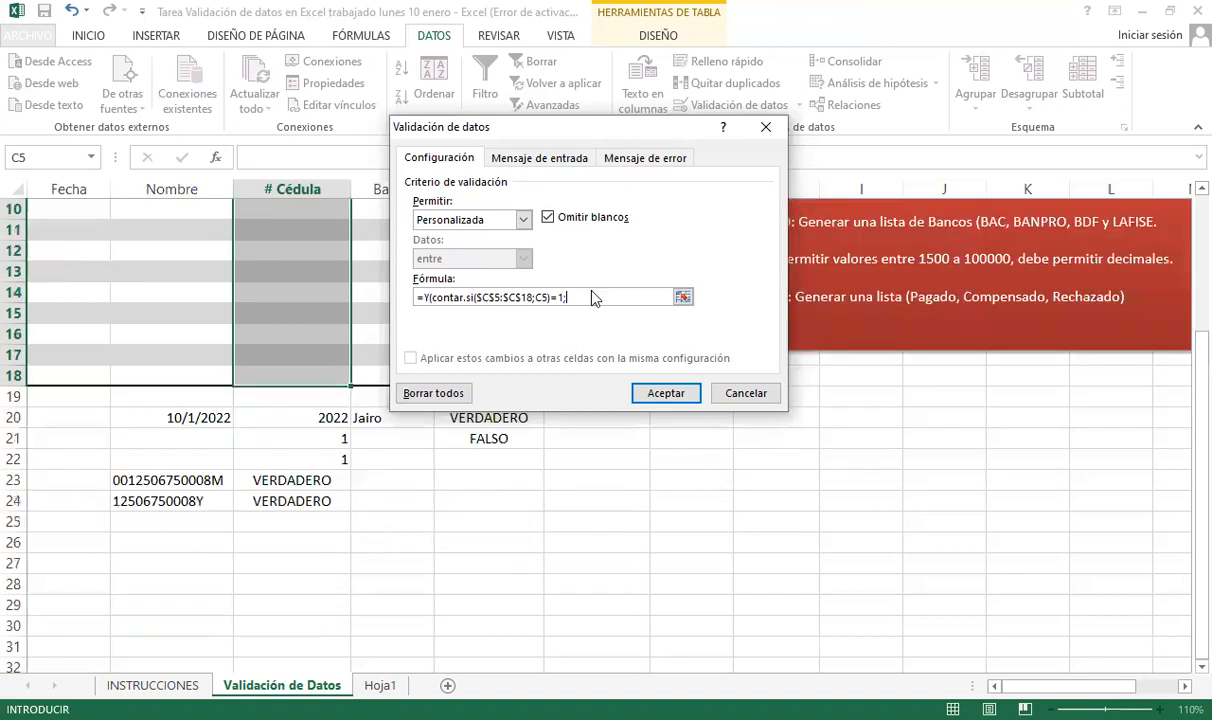
scroll(608, 290, down, 1)
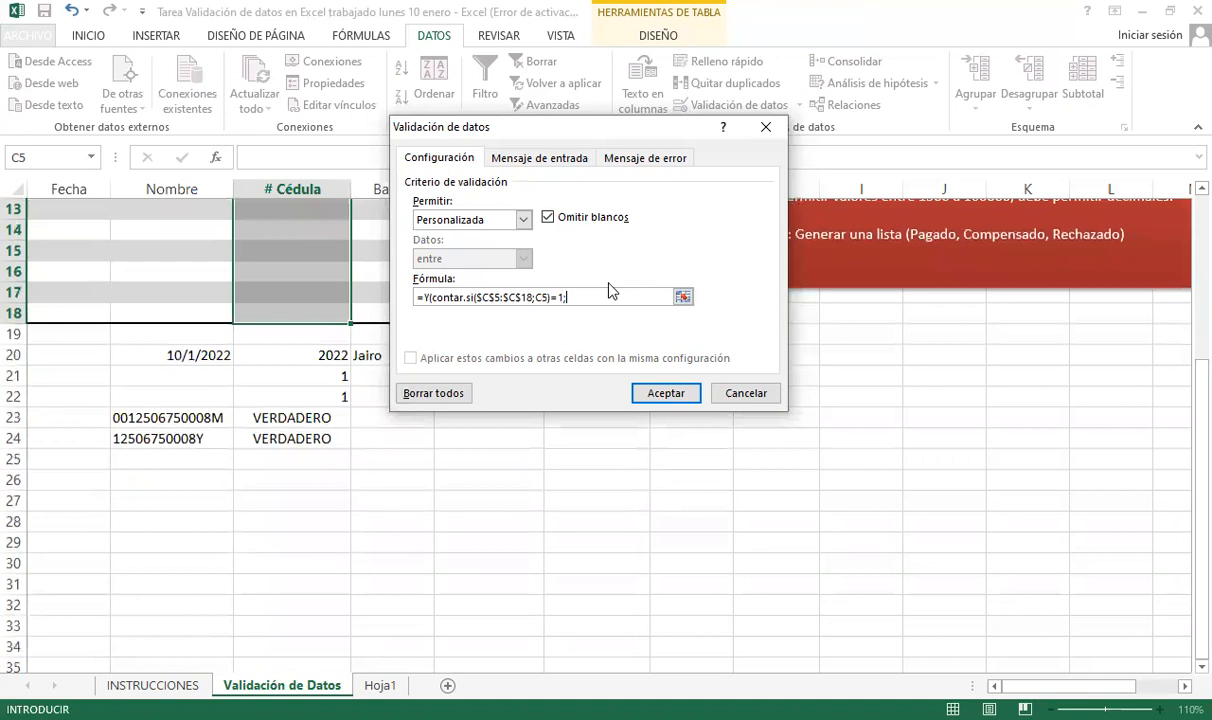
scroll(614, 289, up, 4)
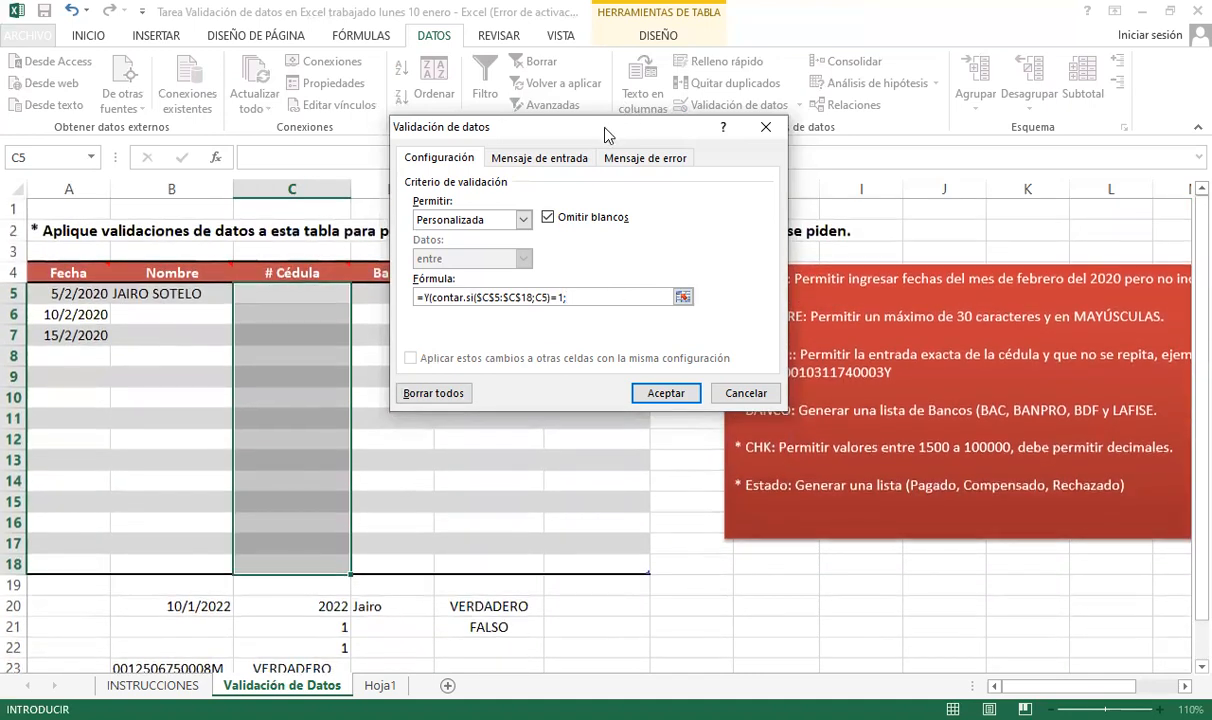
- Add Largo(C5)=14 and fix parentheses: =Y(contar.si($C$5:$C$18;C5)=1;Largo(C5)=14)
drag(690, 127, 684, 88)
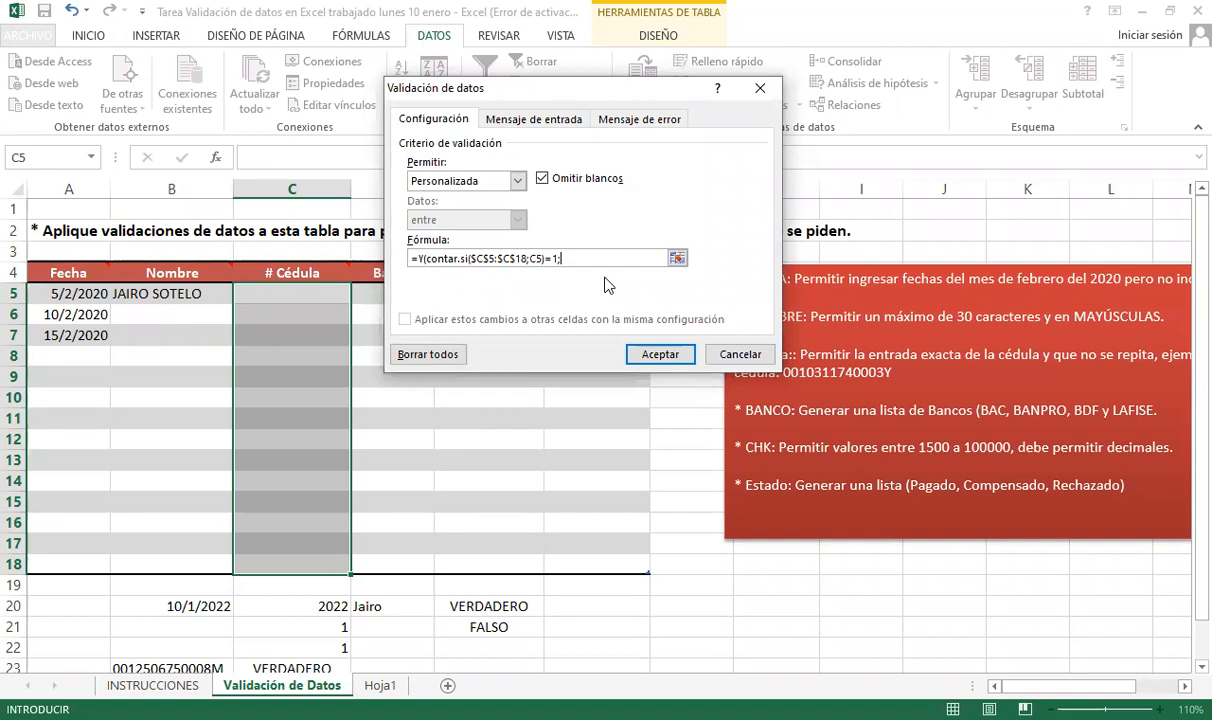
text(Largo(C5)=14))
click(535, 122)
click(440, 120)
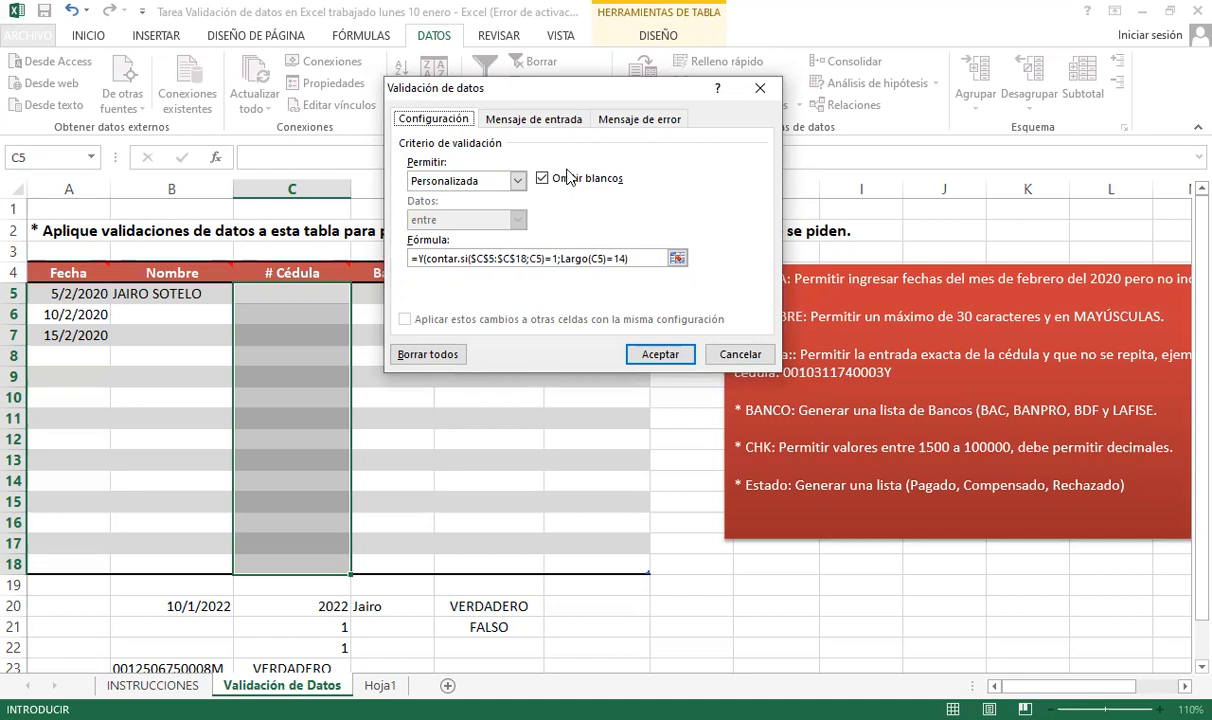
click(543, 260)
text())
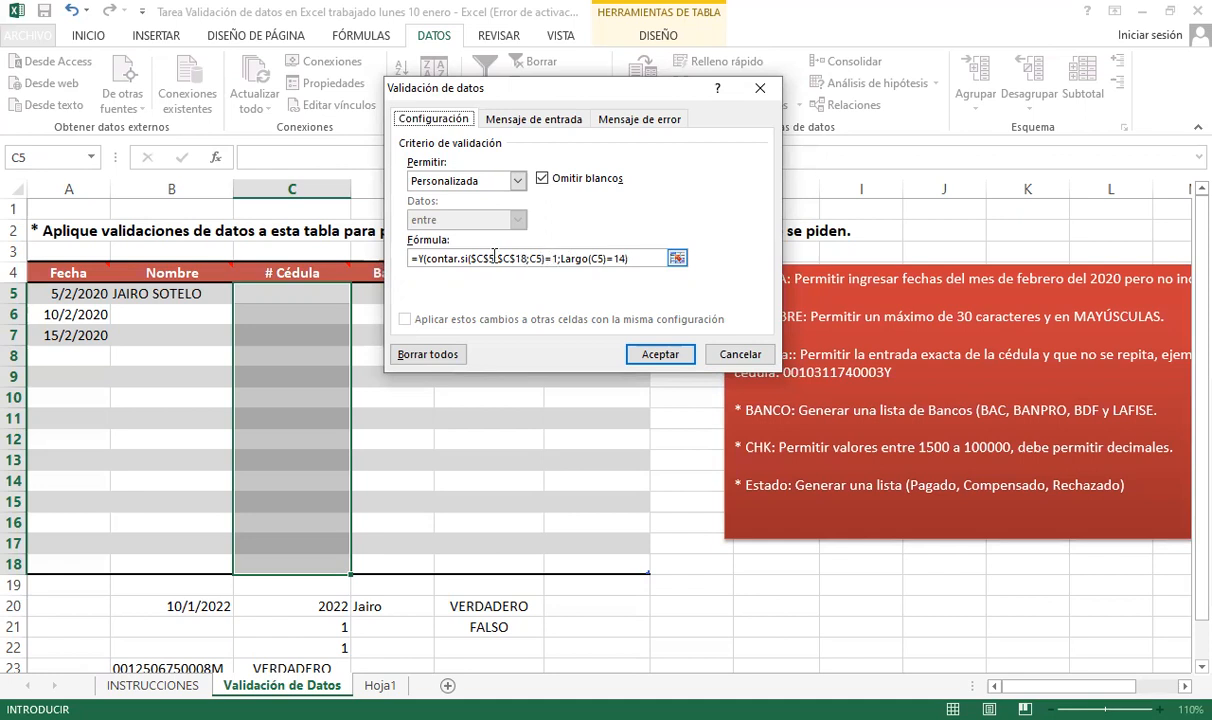